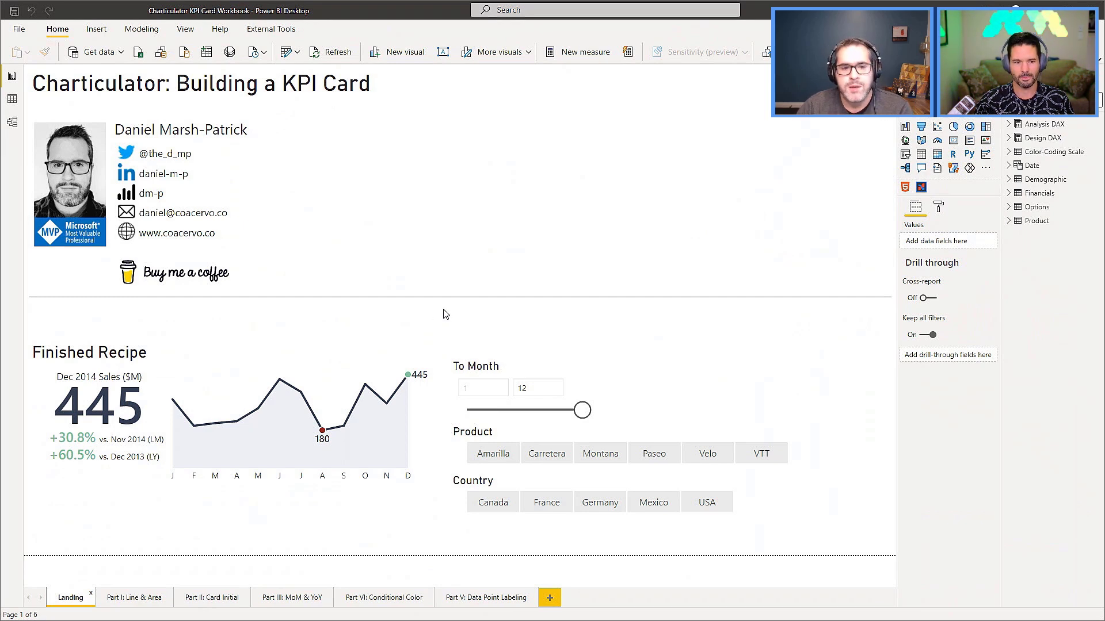
Check how the finished KPI card responds by toggling the Country slicer's Germany filter, leaving Germany selected.
click(180, 354)
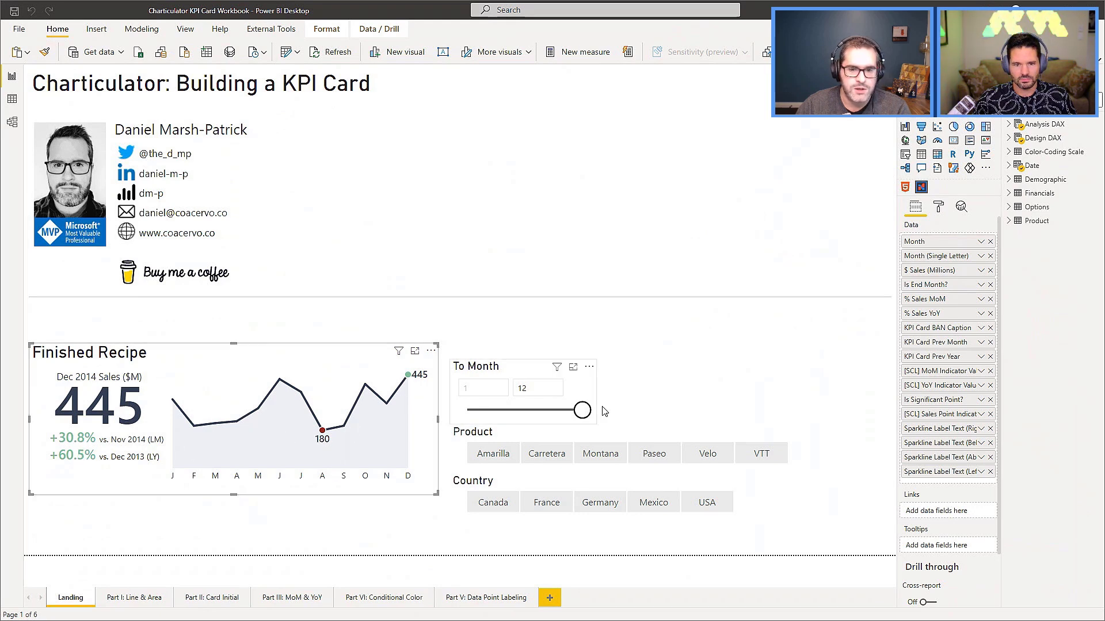
click(600, 507)
click(601, 509)
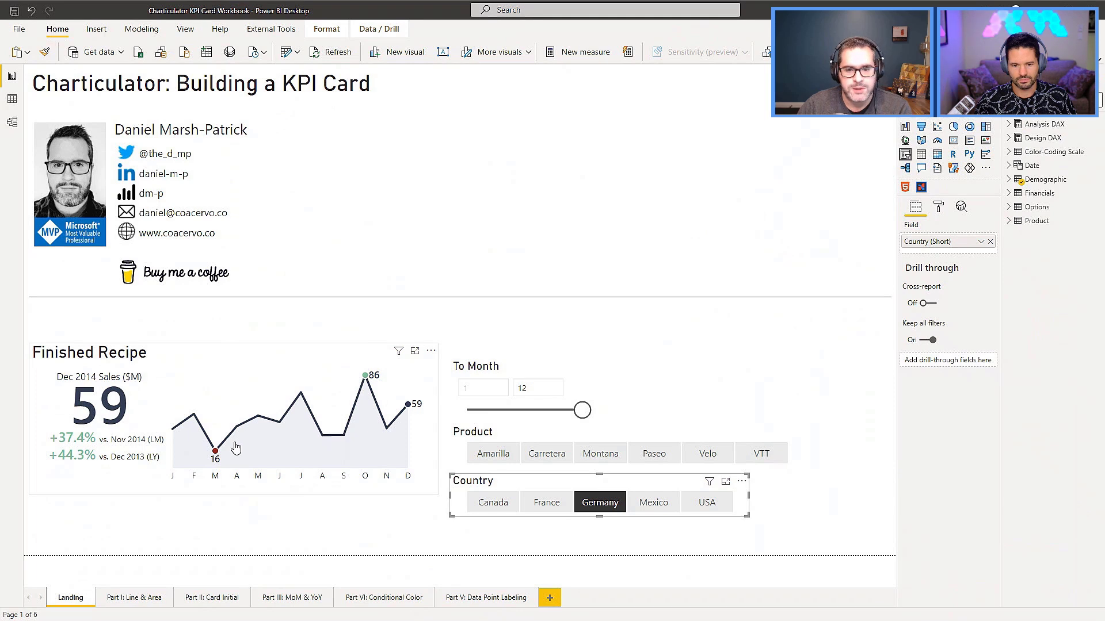
click(608, 500)
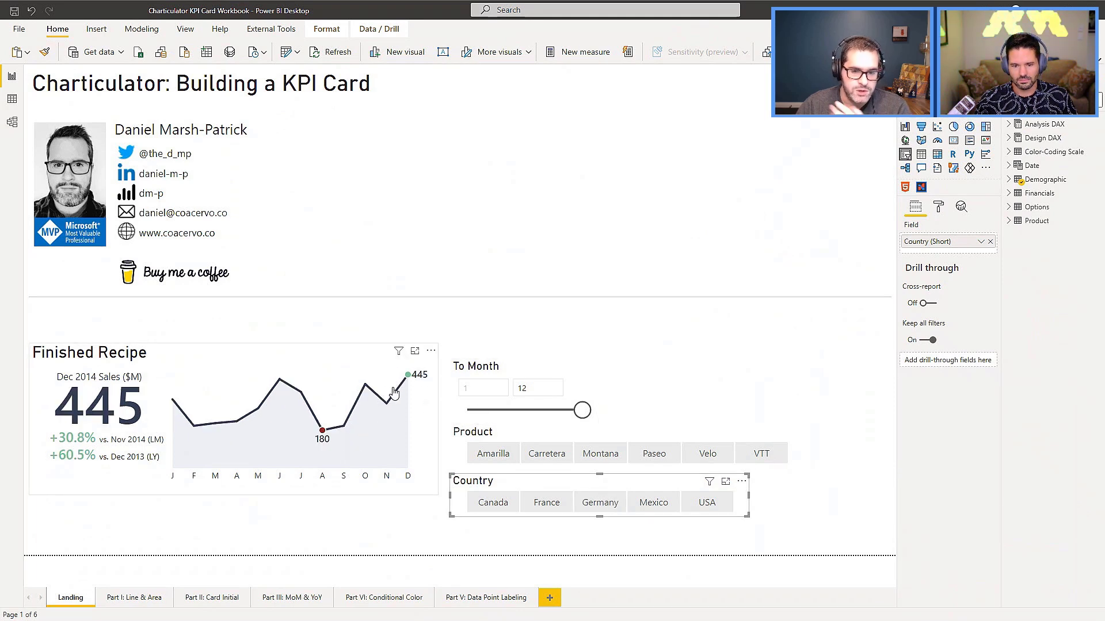
click(599, 504)
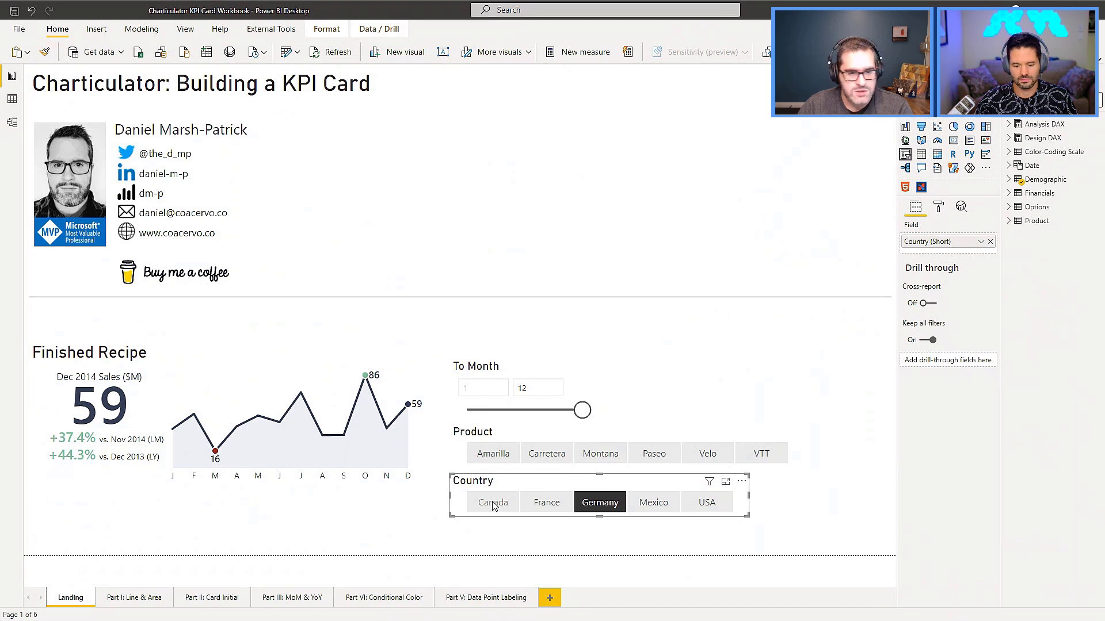
Check the KPI card with products Amarilla, Carretera, Montana and Paseo in turn, and clear the product and country filters.
click(493, 454)
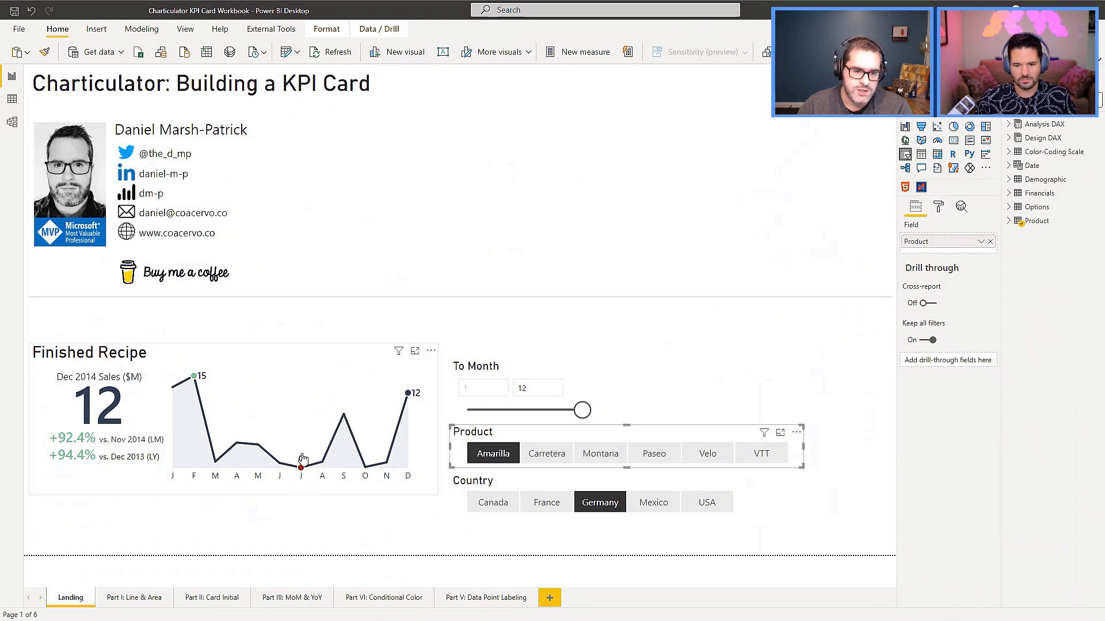
click(545, 454)
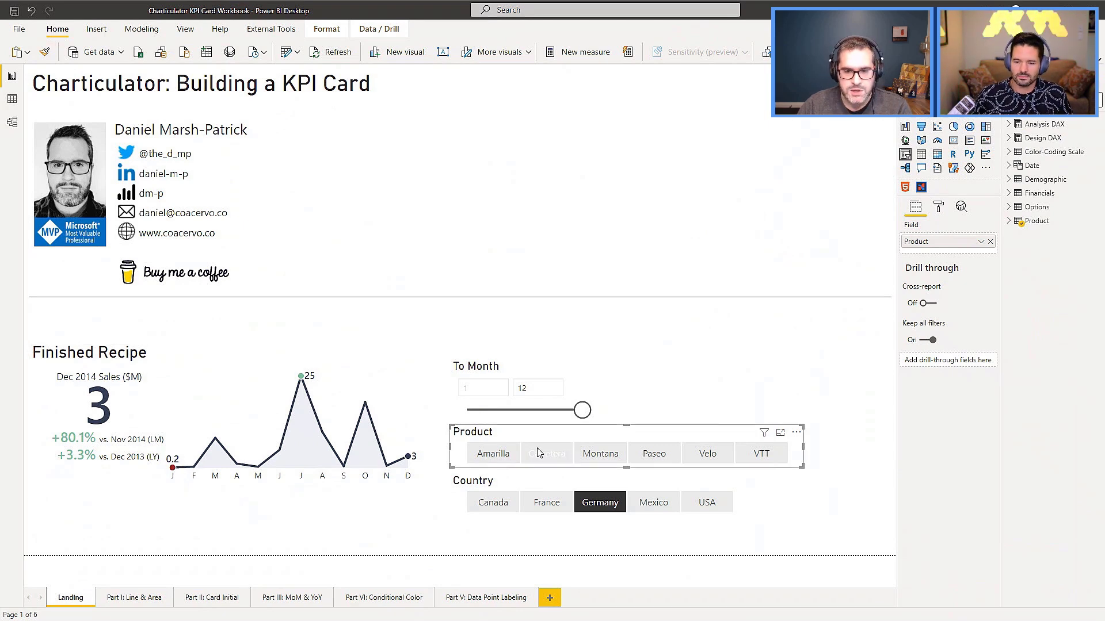
click(609, 454)
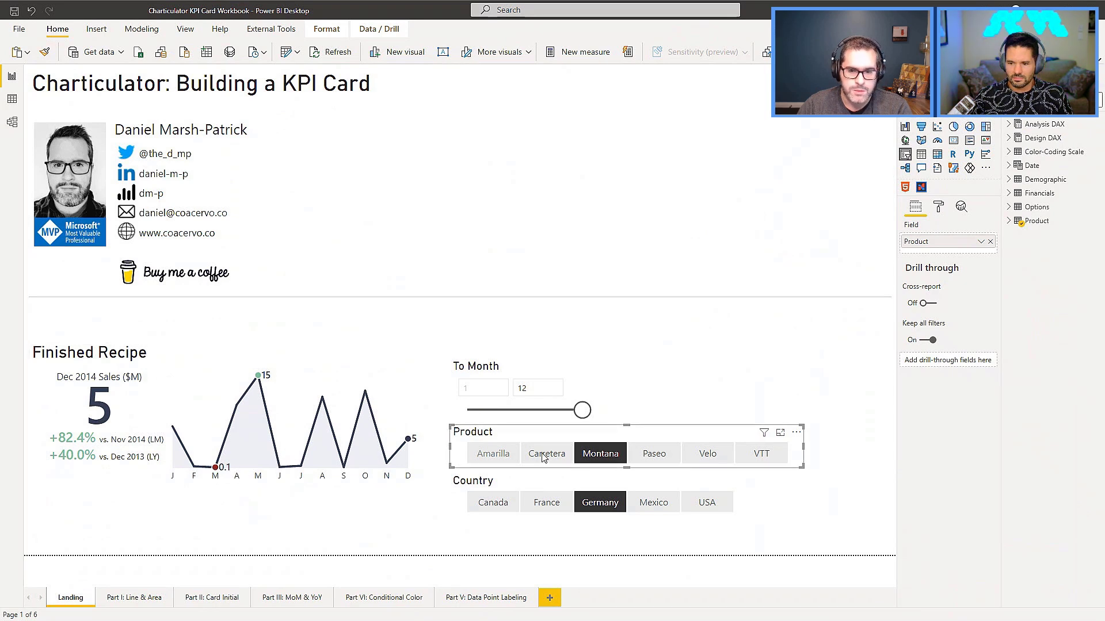
click(656, 455)
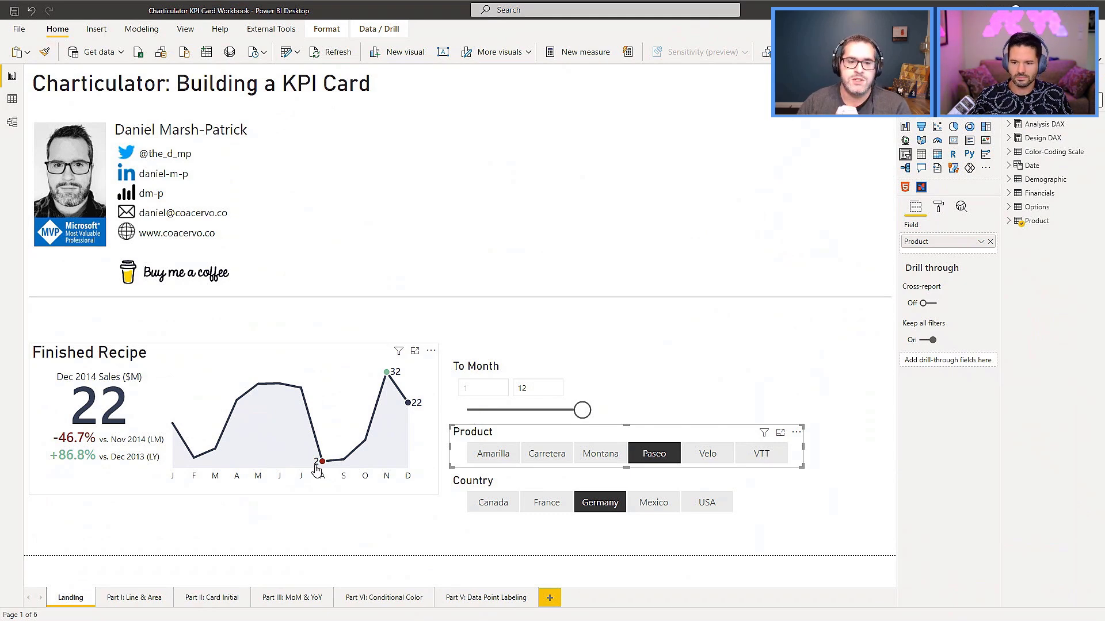
click(671, 462)
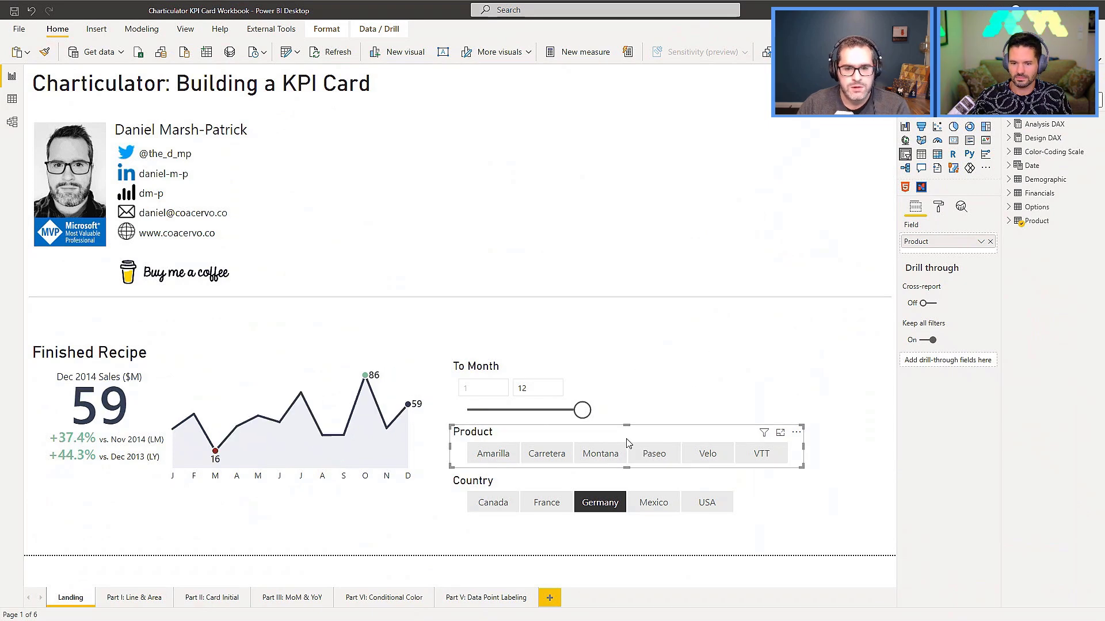
click(595, 503)
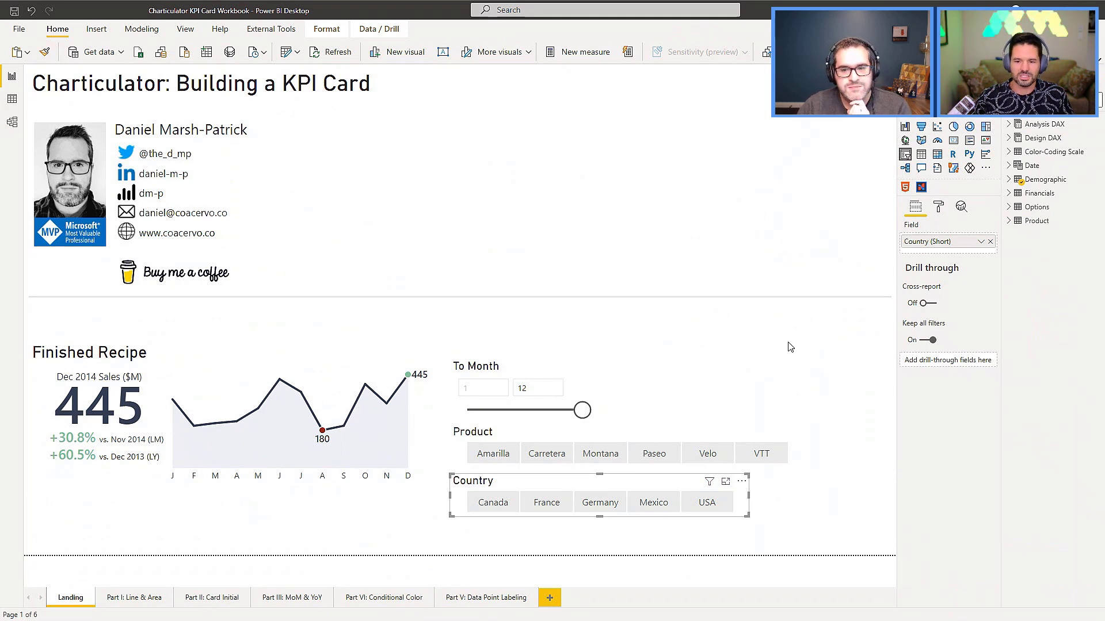
click(808, 349)
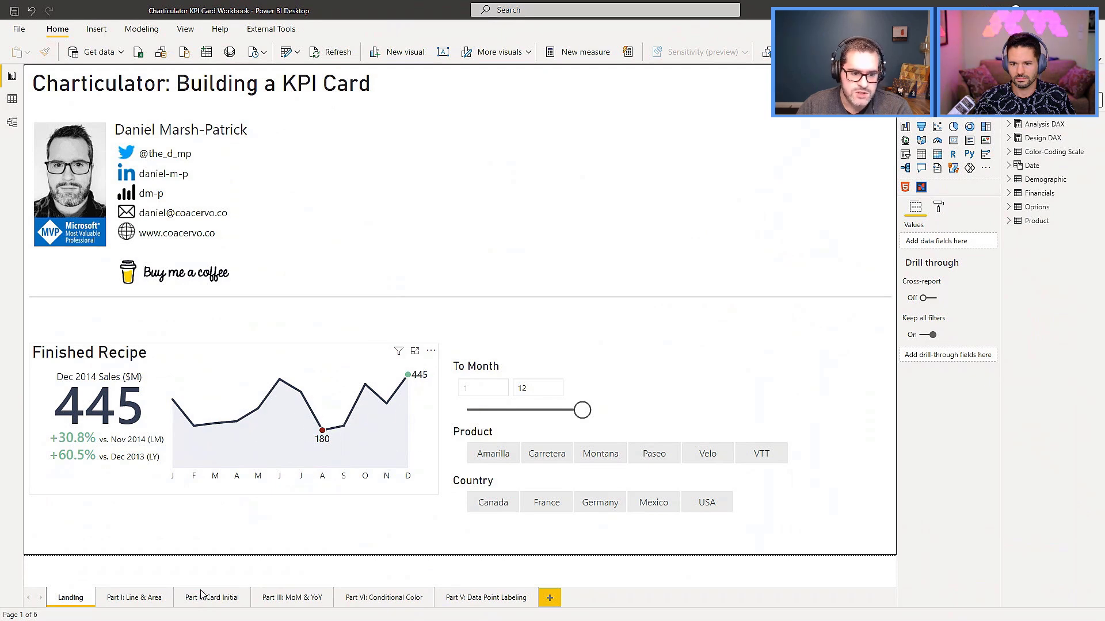
Add a blank Microsoft Charticulator visual to the Part I: Line & Area page.
click(145, 598)
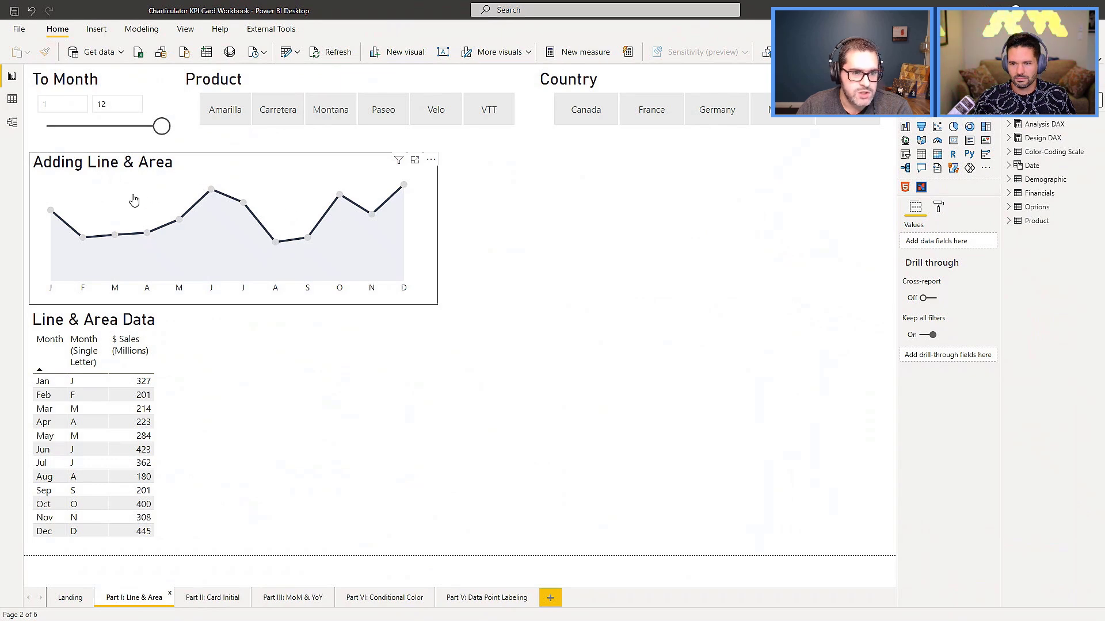
click(162, 325)
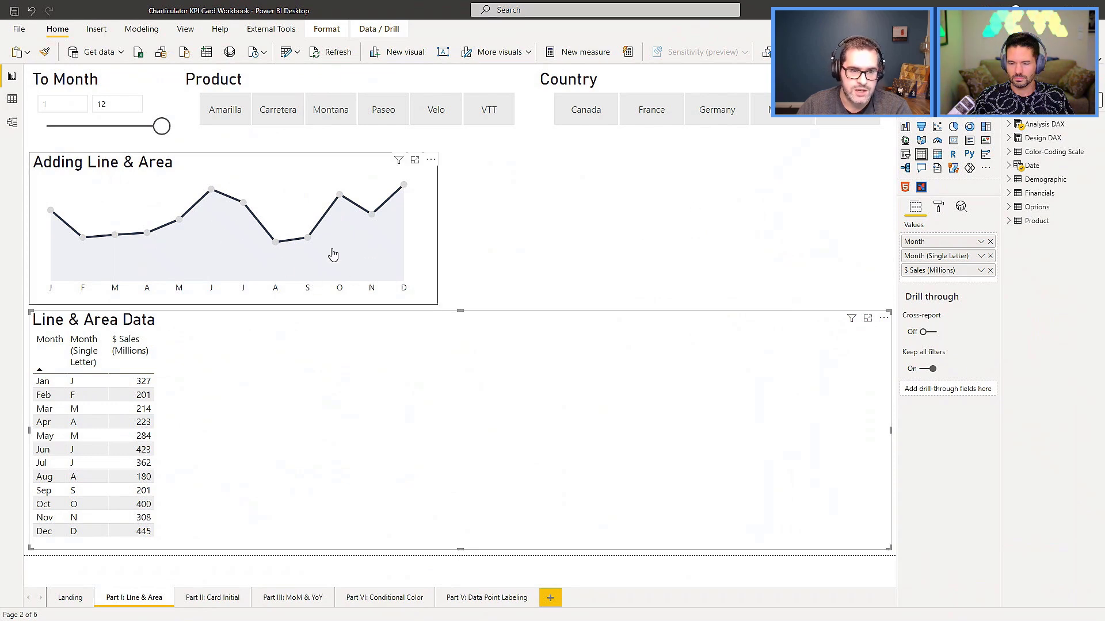
click(604, 216)
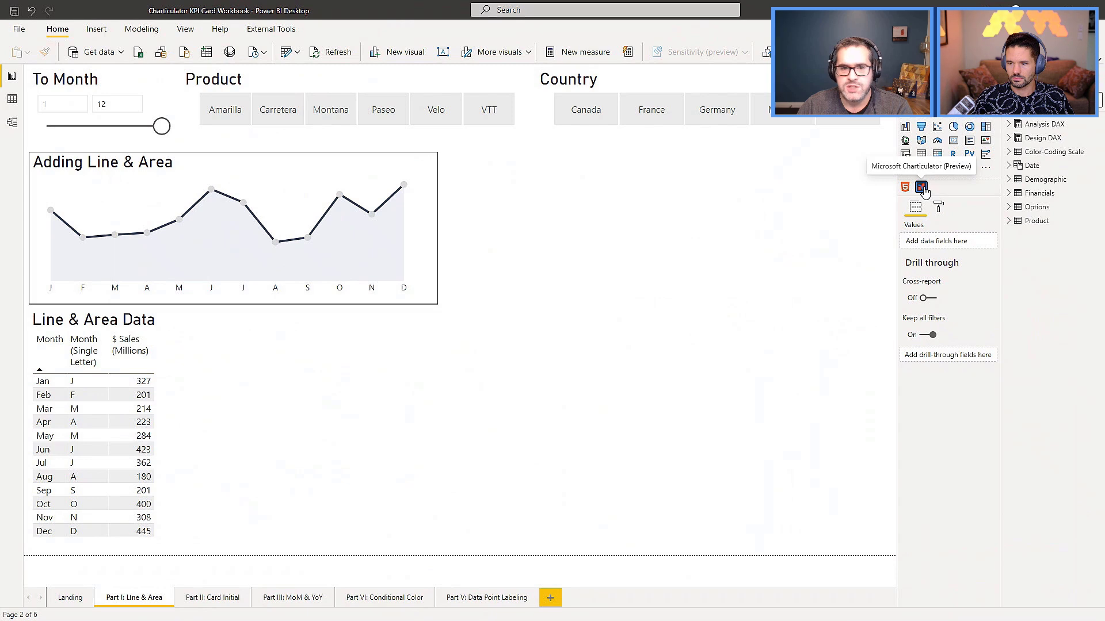
click(923, 188)
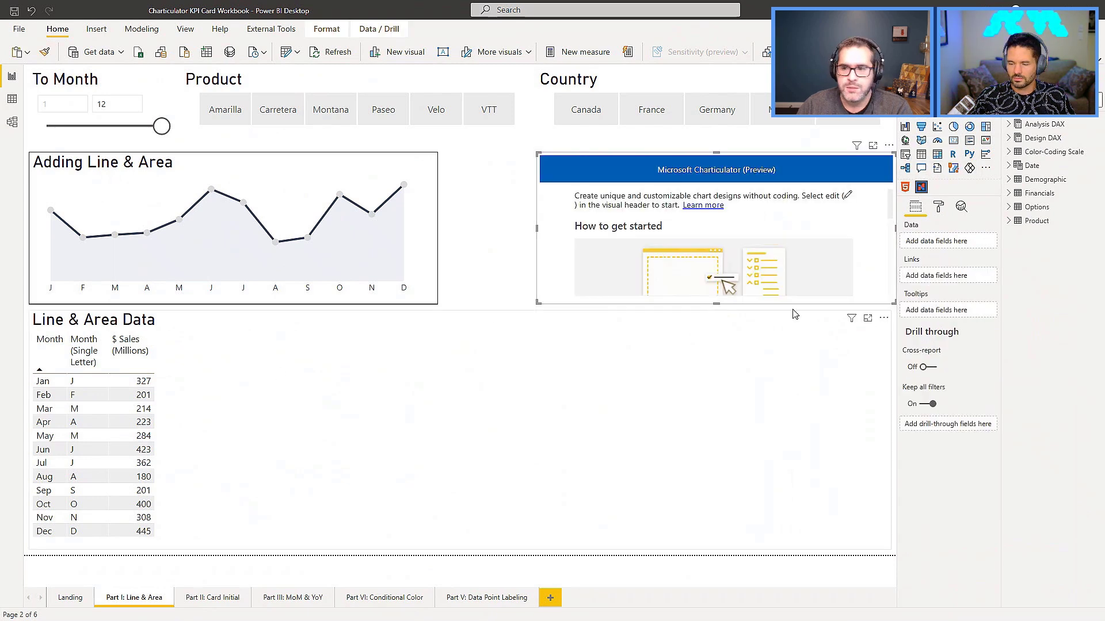
Add Month, Month (Single Letter) and $ Sales (Millions) as the Charticulator visual's data fields.
click(1007, 167)
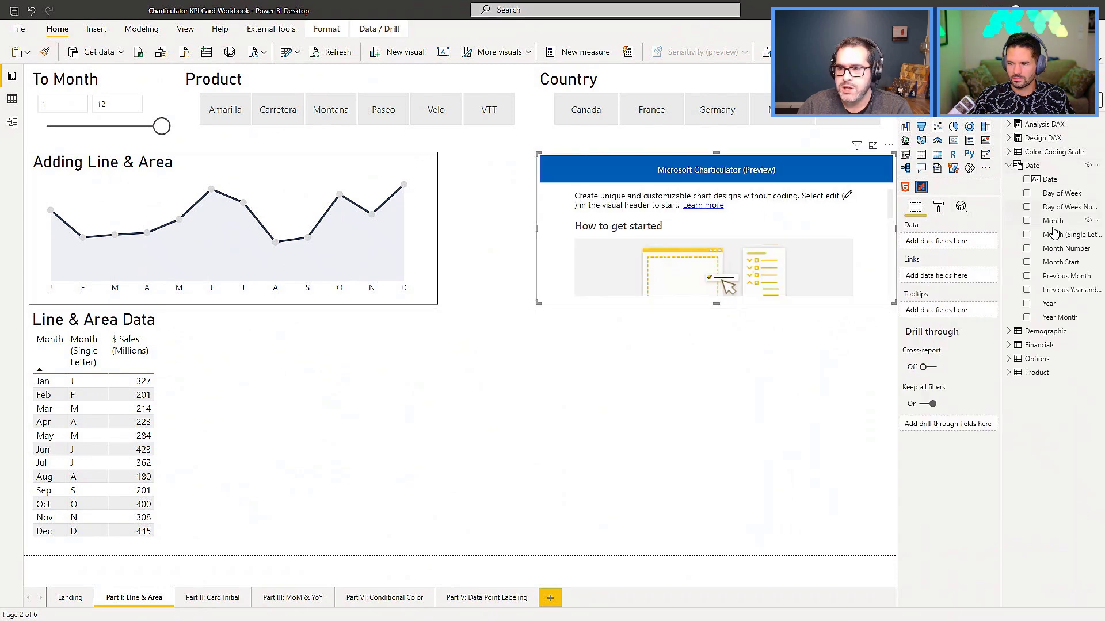
drag(1053, 220, 945, 244)
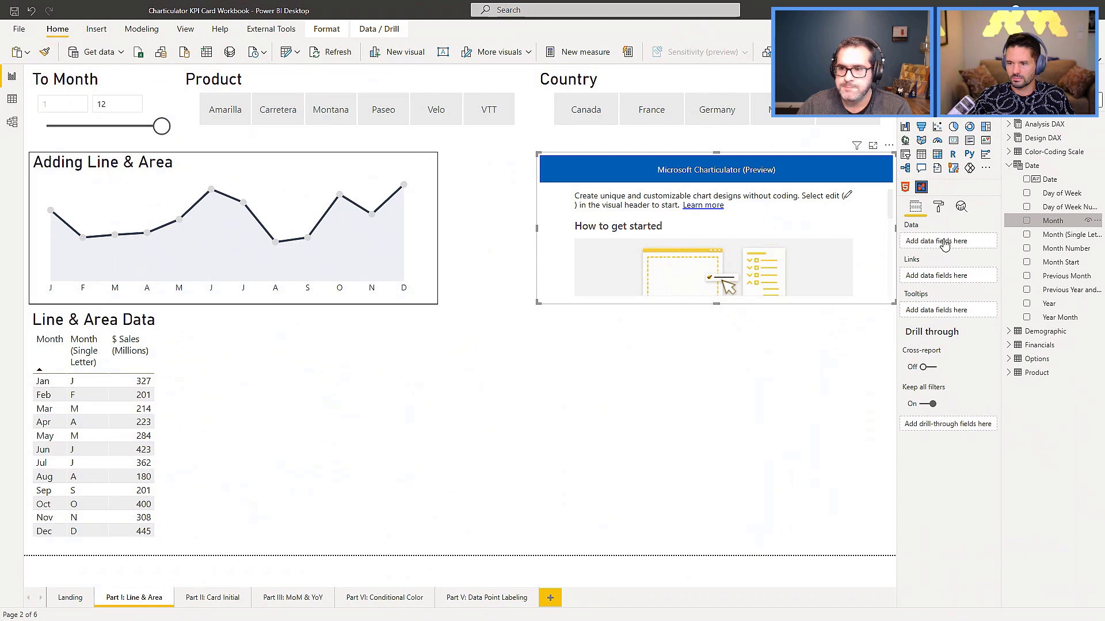
drag(1053, 234, 963, 240)
click(1010, 167)
click(1009, 124)
click(1020, 140)
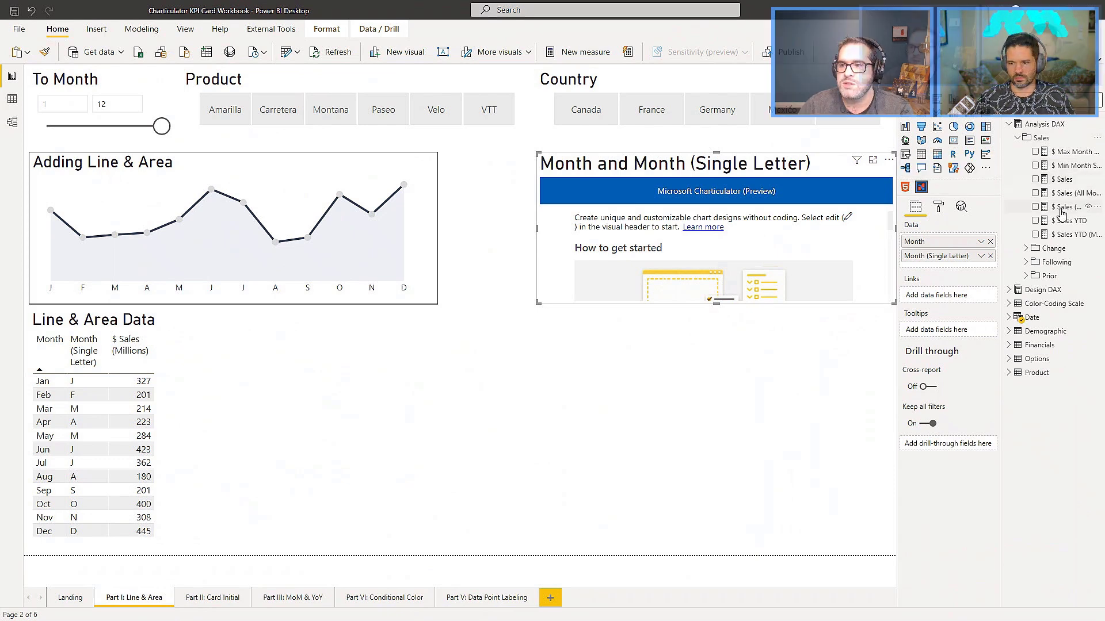
drag(1061, 209, 992, 271)
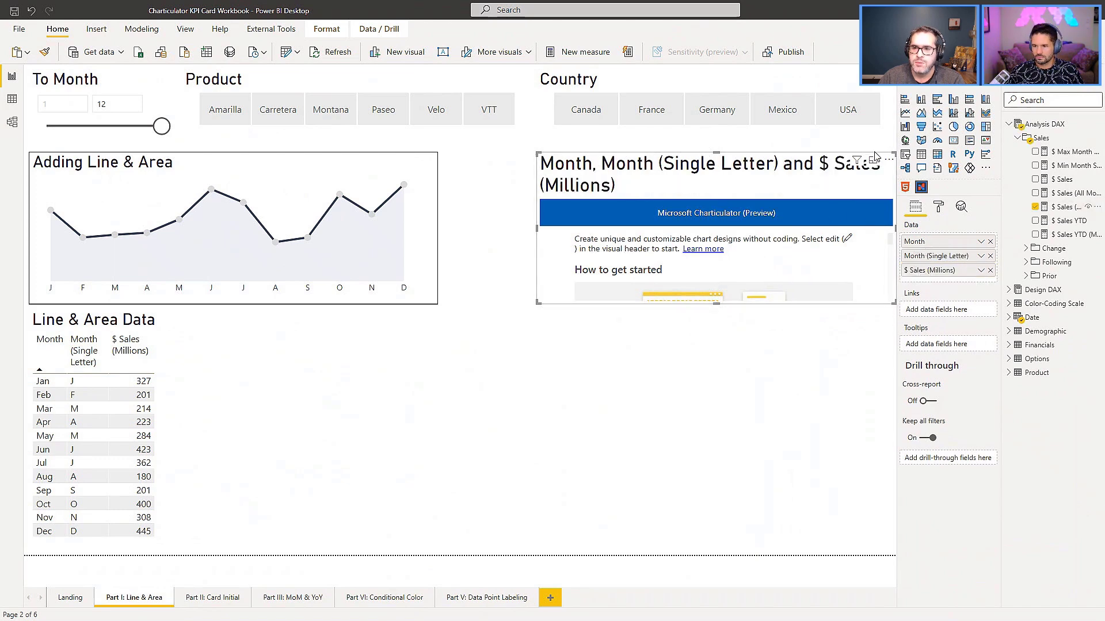
Open the Charticulator visual for editing and create a new chart from scratch.
click(889, 160)
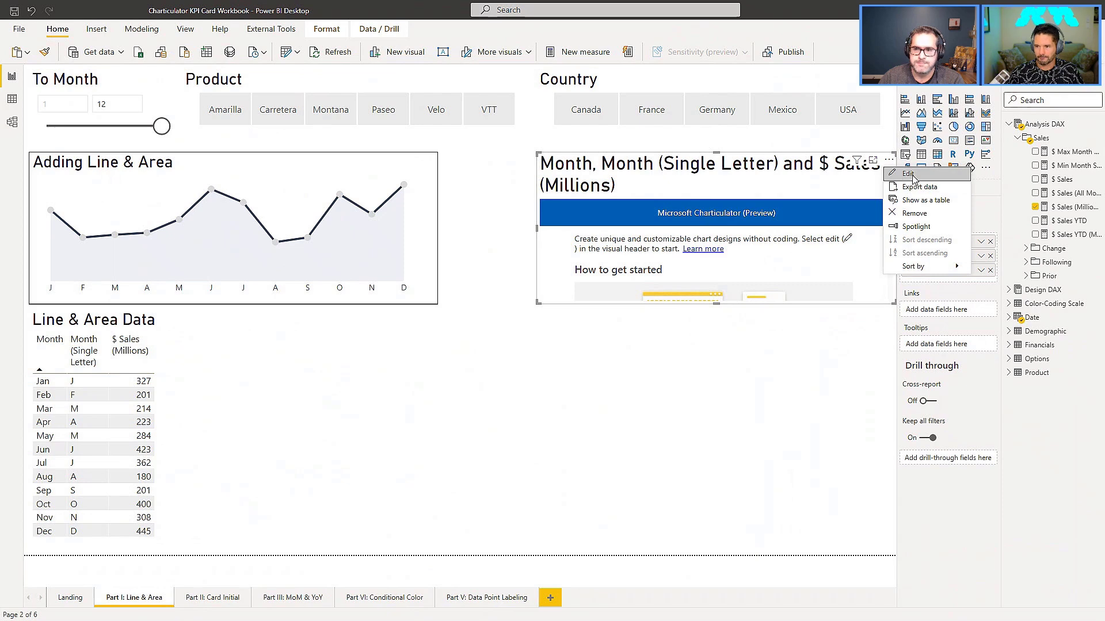
click(914, 178)
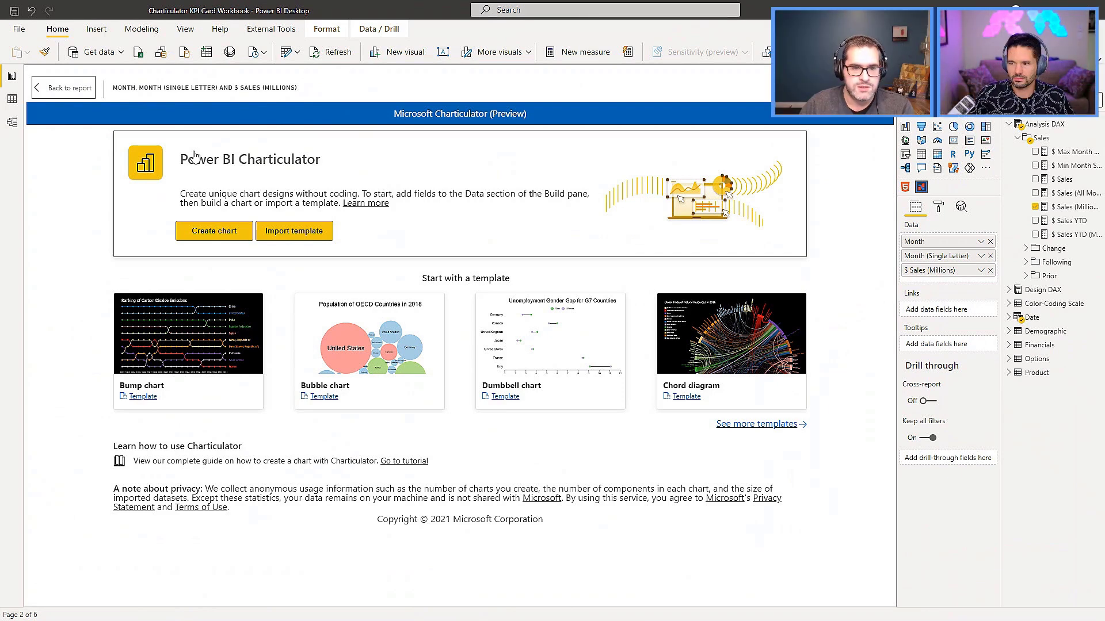
click(219, 232)
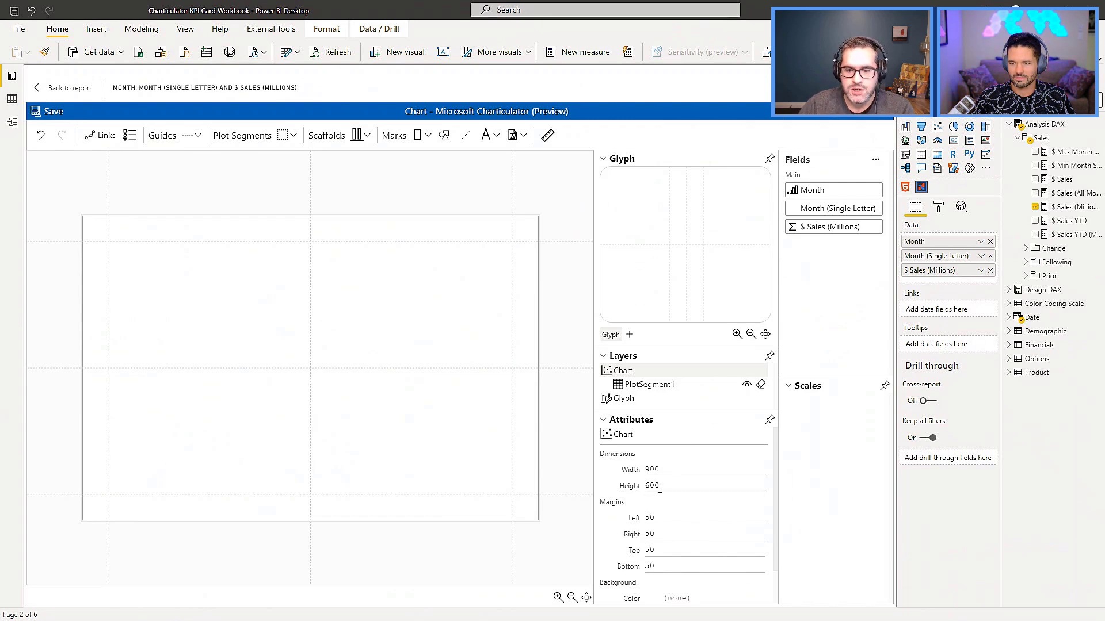
Set the chart's width to 600 and height to 180, and fit it to the canvas view.
double_click(659, 469)
text(60)
key(Tab)
text(180)
key(Tab)
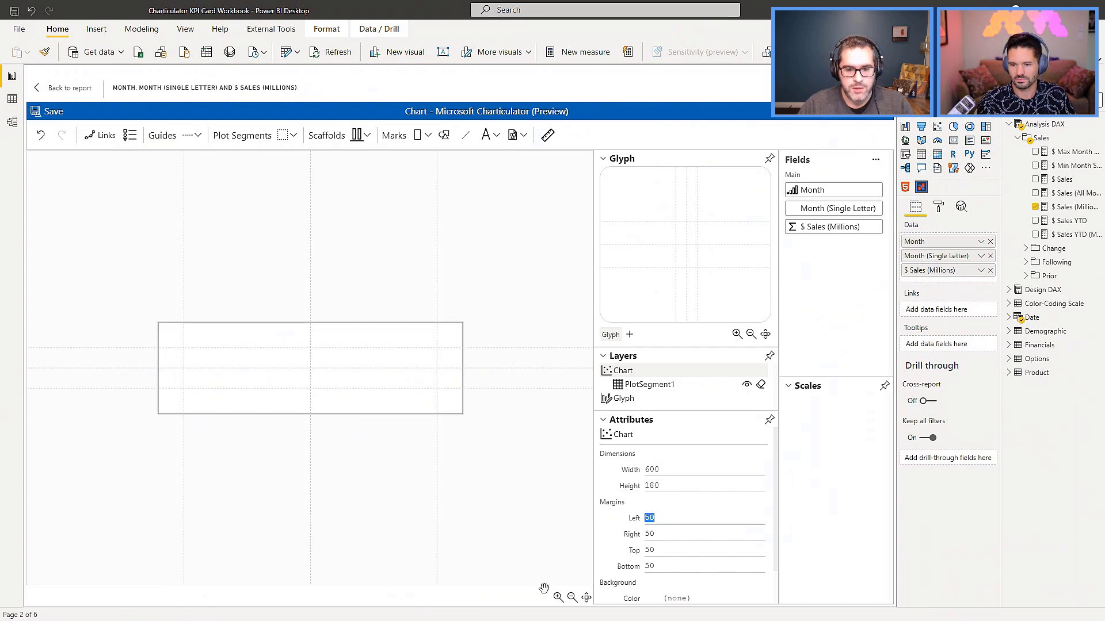
click(585, 598)
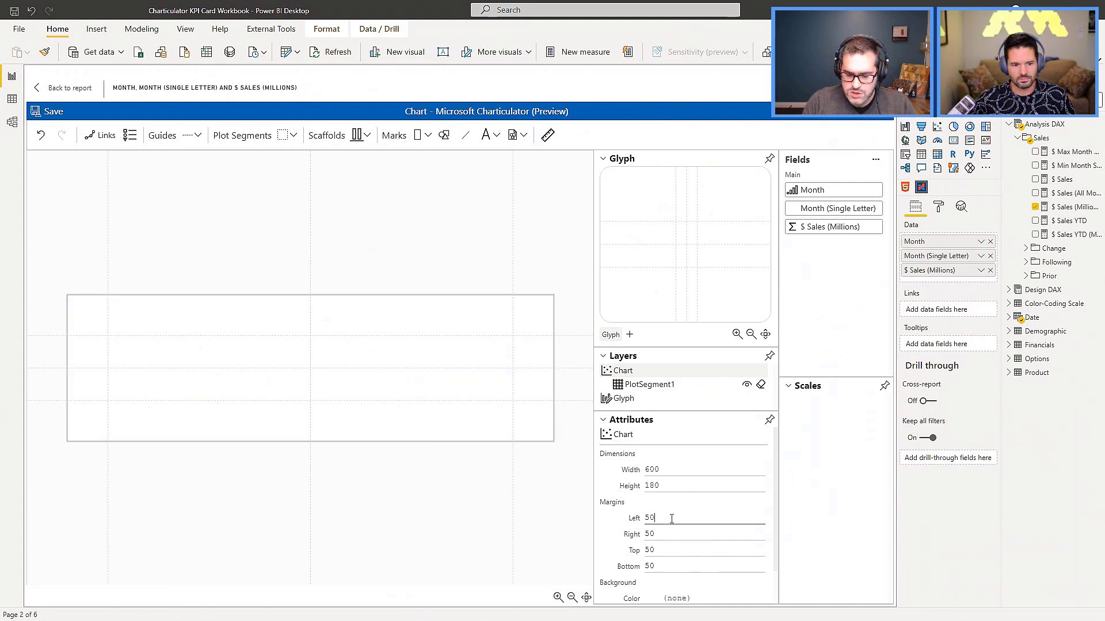
Set the chart margins to 5 left, 25 right, 10 top and 20 bottom.
text(5)
key(Tab)
text(25)
key(Tab)
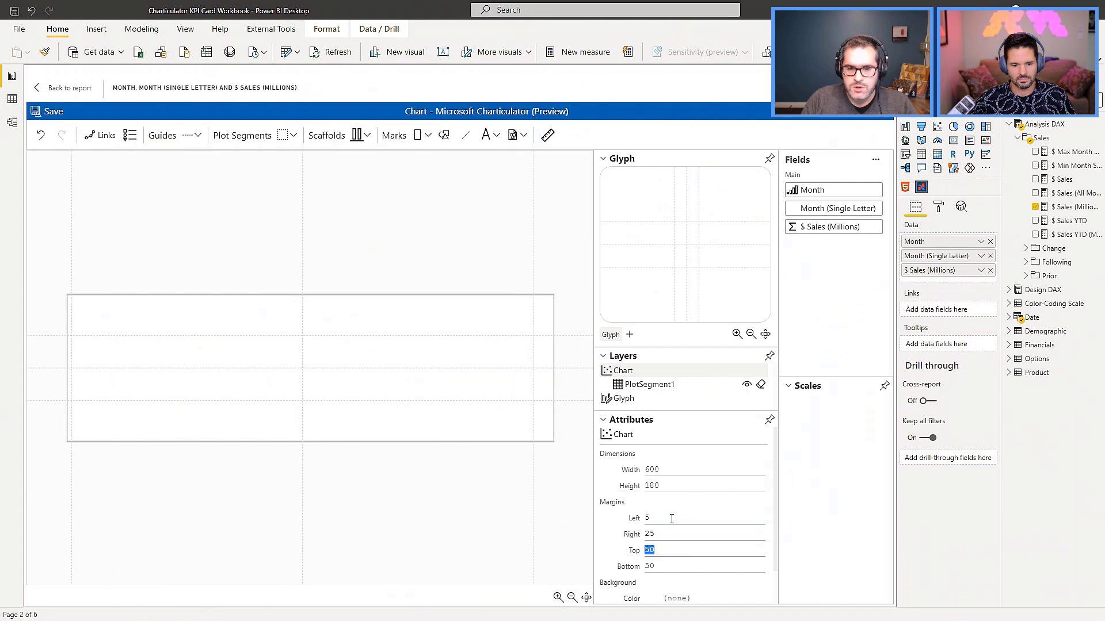
key(Tab)
key(shift+Tab)
text(20)
key(Tab)
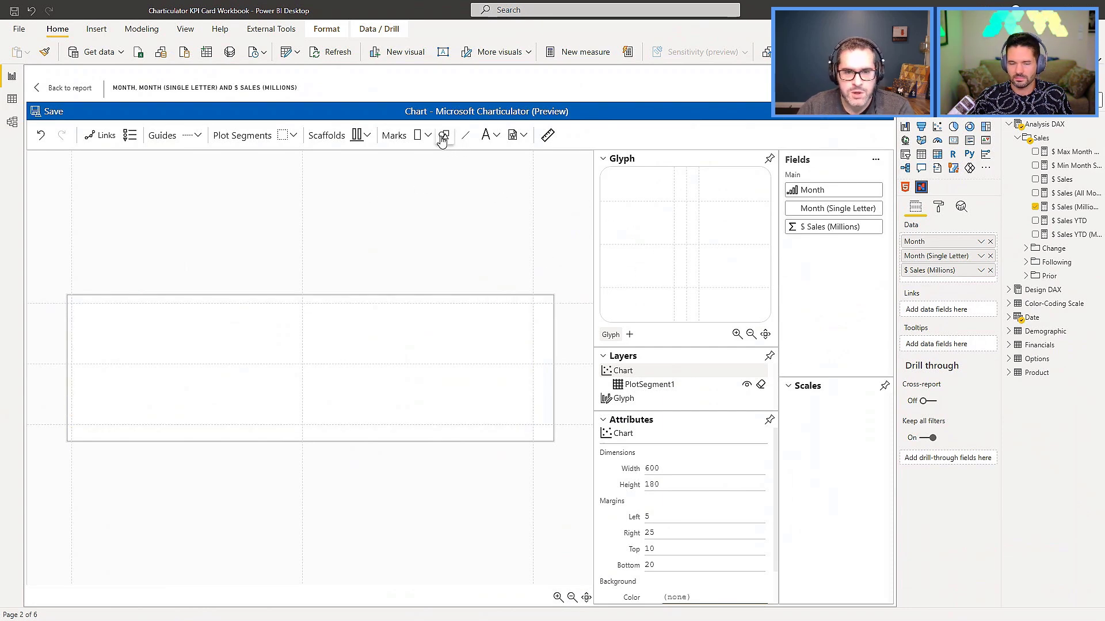
Place a symbol mark at the glyph's centre and draw a full-height vertical data axis along the glyph's left guide.
drag(443, 139, 688, 245)
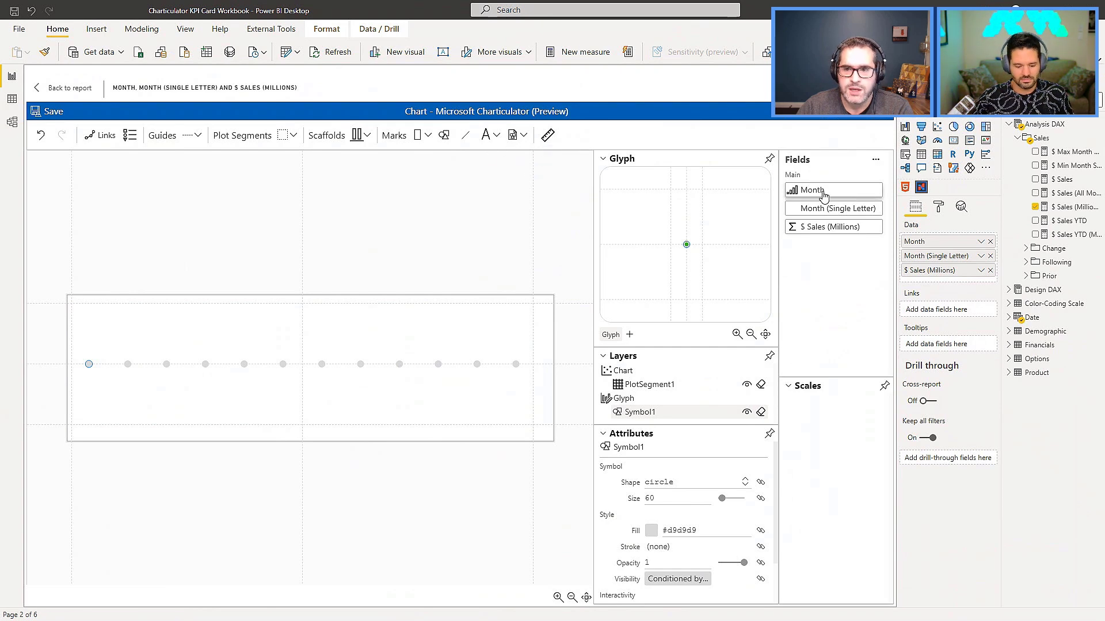
mouse_move(823, 228)
mouse_down()
mouse_move(155, 353)
mouse_move(62, 343)
mouse_move(138, 345)
mouse_move(815, 234)
mouse_up()
click(547, 138)
click(547, 138)
drag(671, 298, 672, 189)
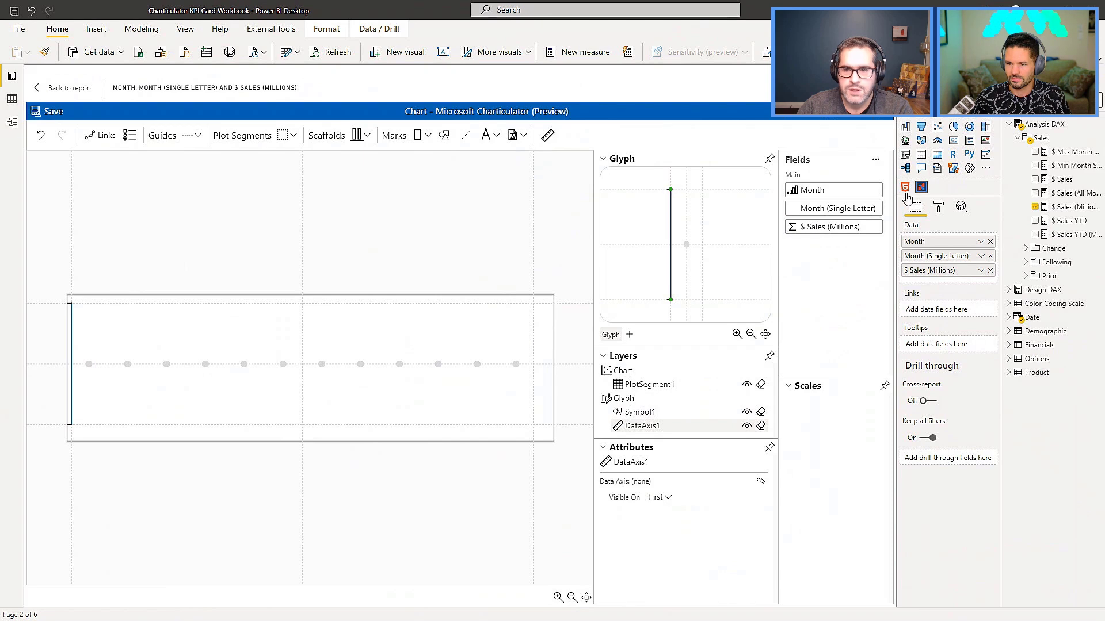
Bind $ Sales (Millions) to the data axis, start its range at 0 and disable the automatic minimum range value.
drag(828, 229, 672, 222)
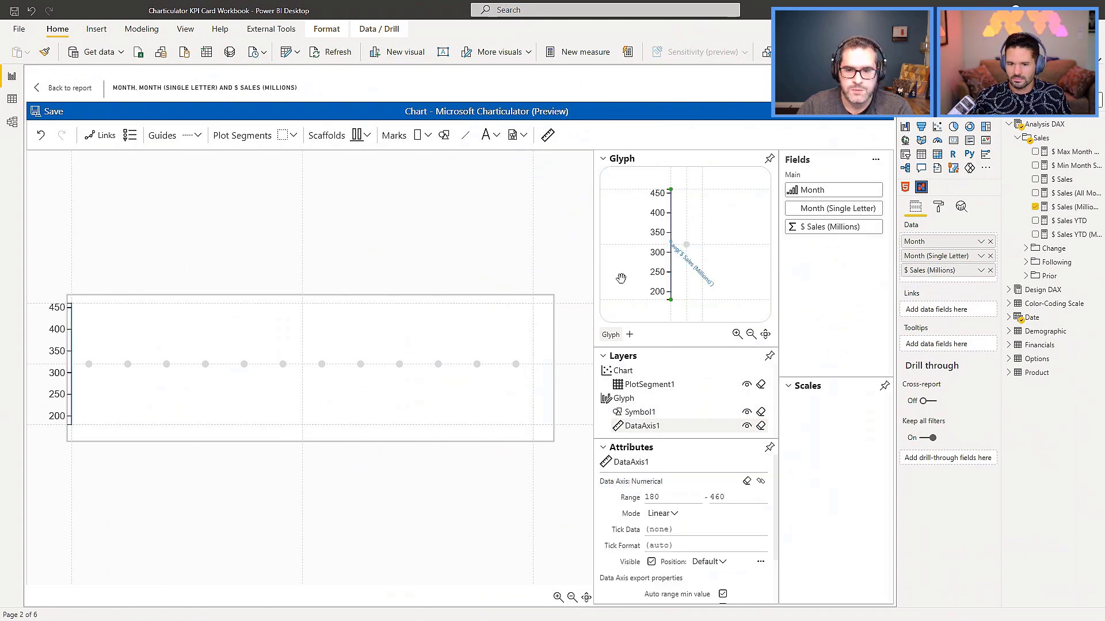
double_click(657, 497)
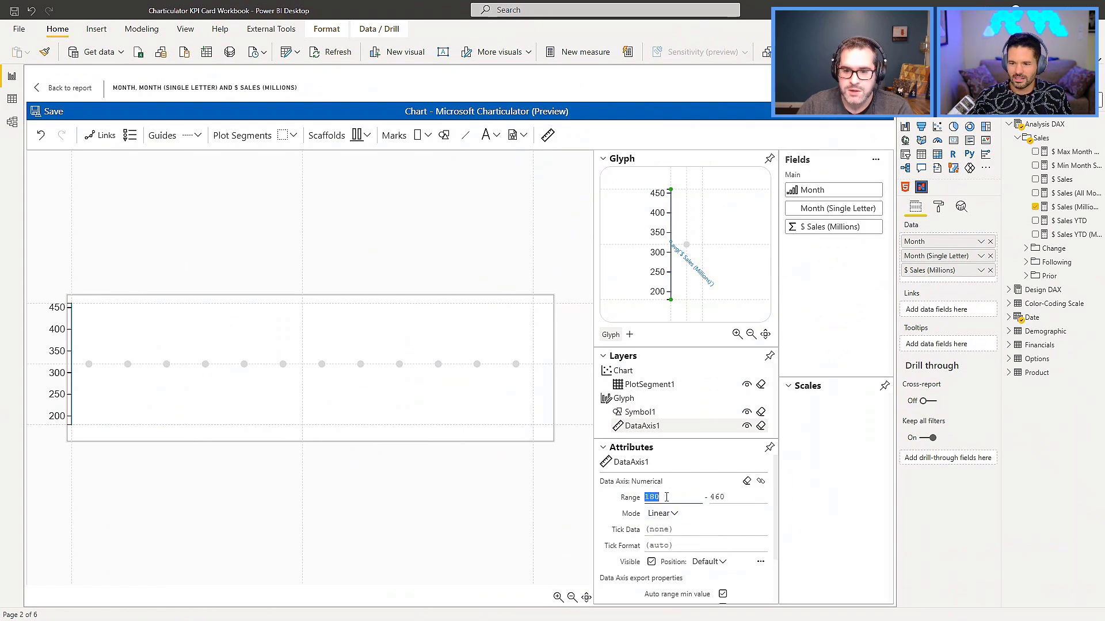
text(0)
key(Return)
scroll(703, 554, down, 1)
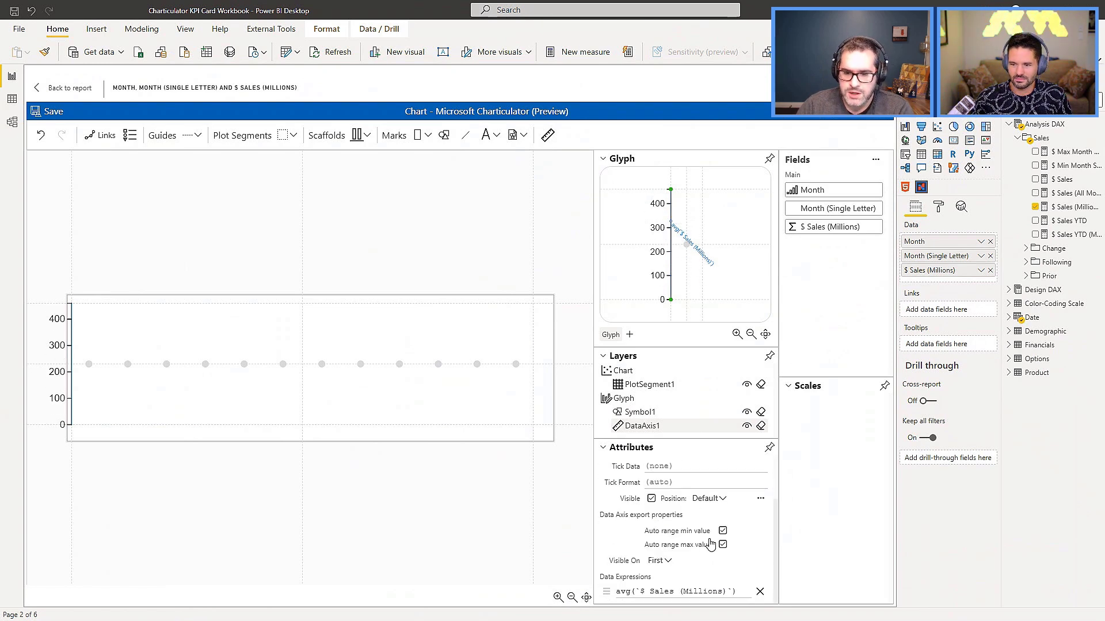
click(722, 530)
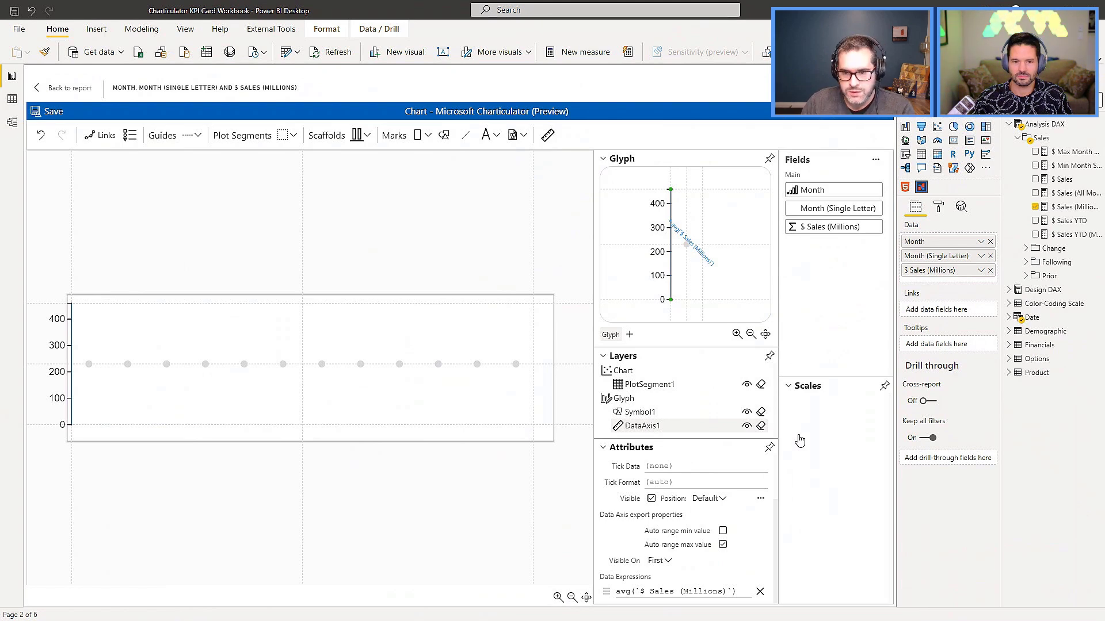
Attach the glyph's symbol to the $ Sales (Millions) value on the data axis and link all items with a line.
click(686, 248)
drag(686, 246, 685, 222)
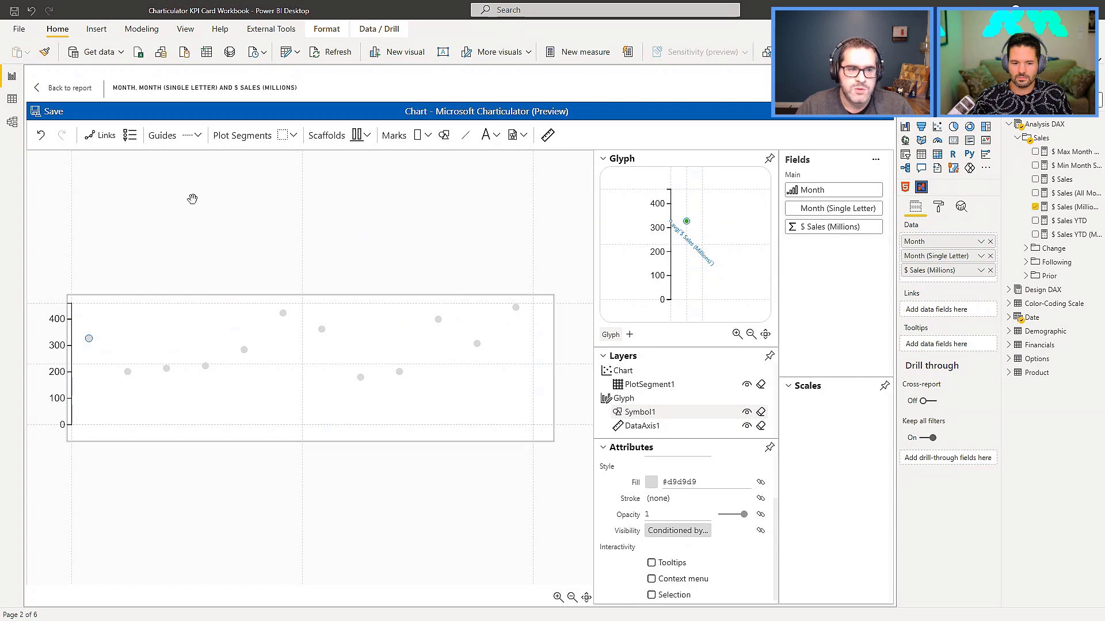
click(103, 138)
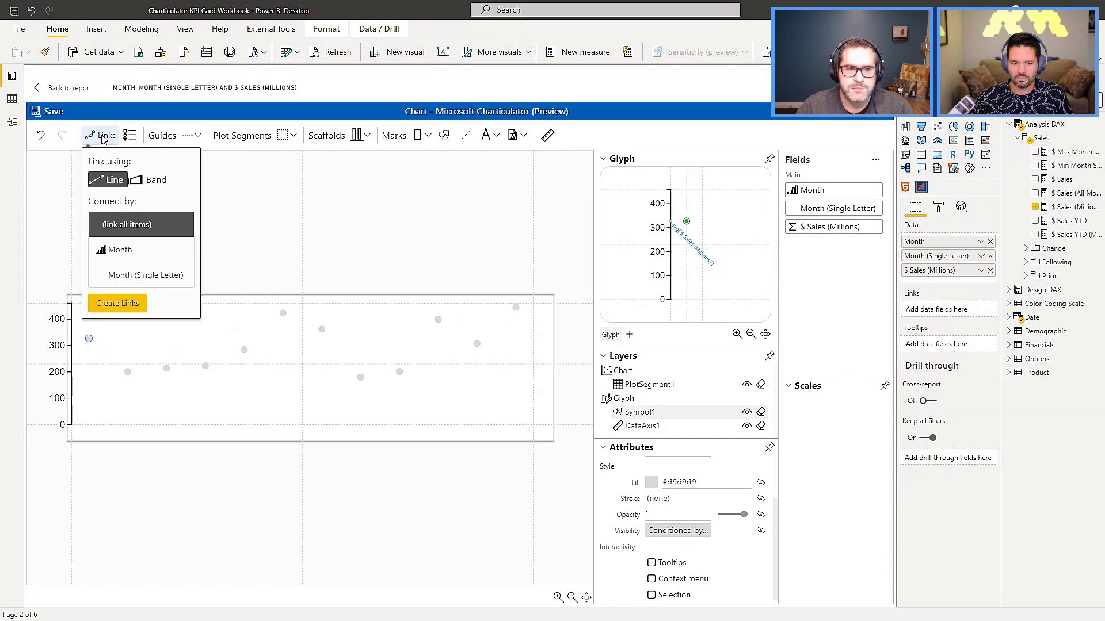
click(118, 302)
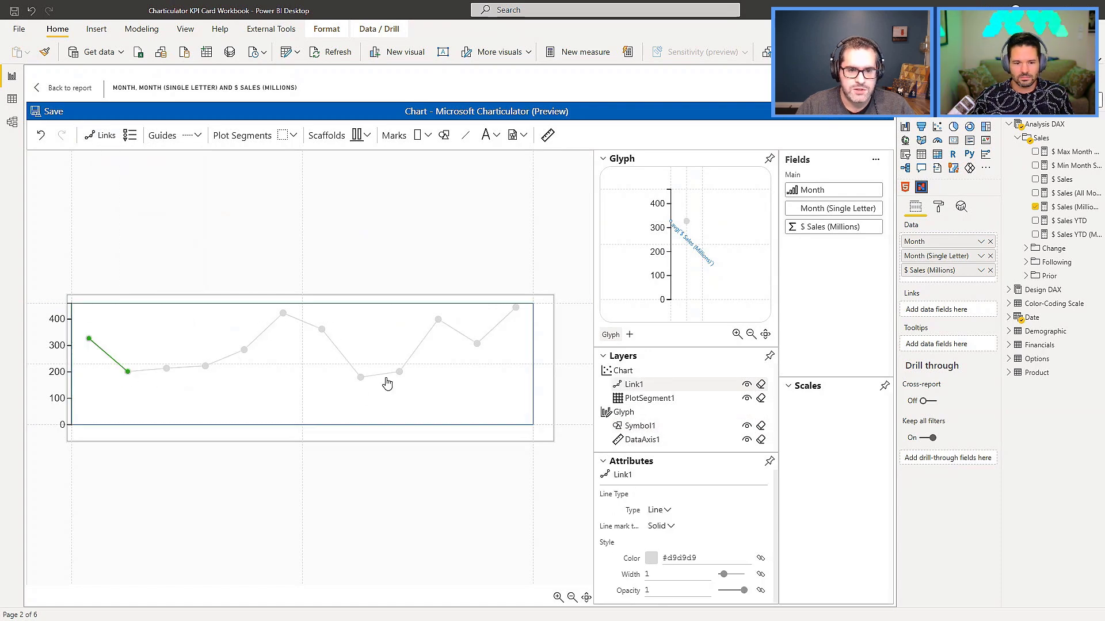
Set the linking line's width to 3 and place a rectangle mark filling the glyph.
click(671, 575)
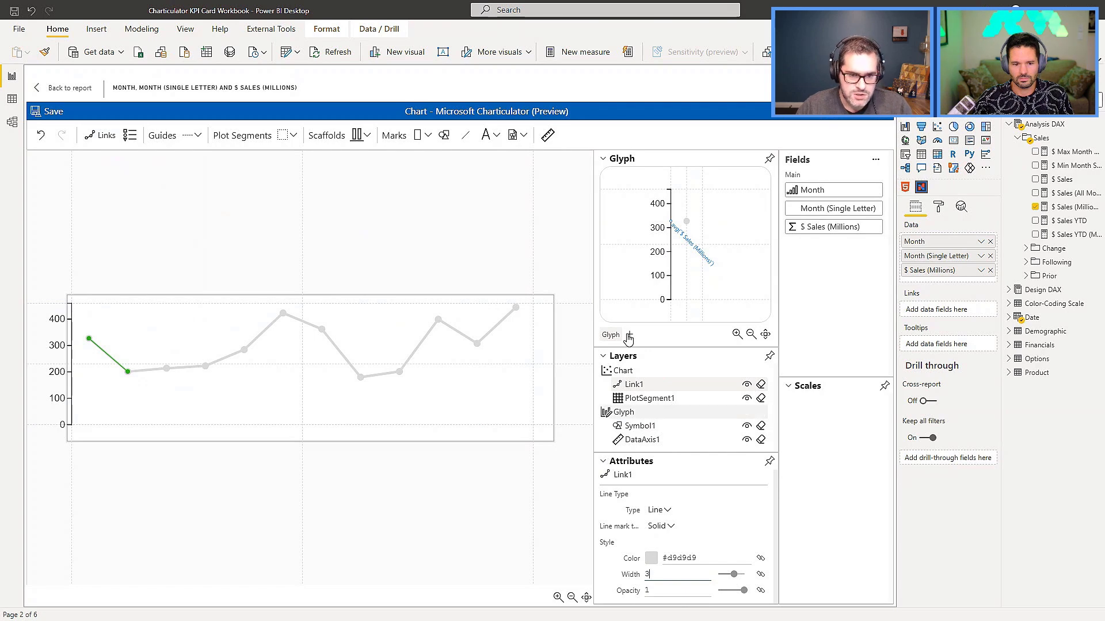
click(610, 277)
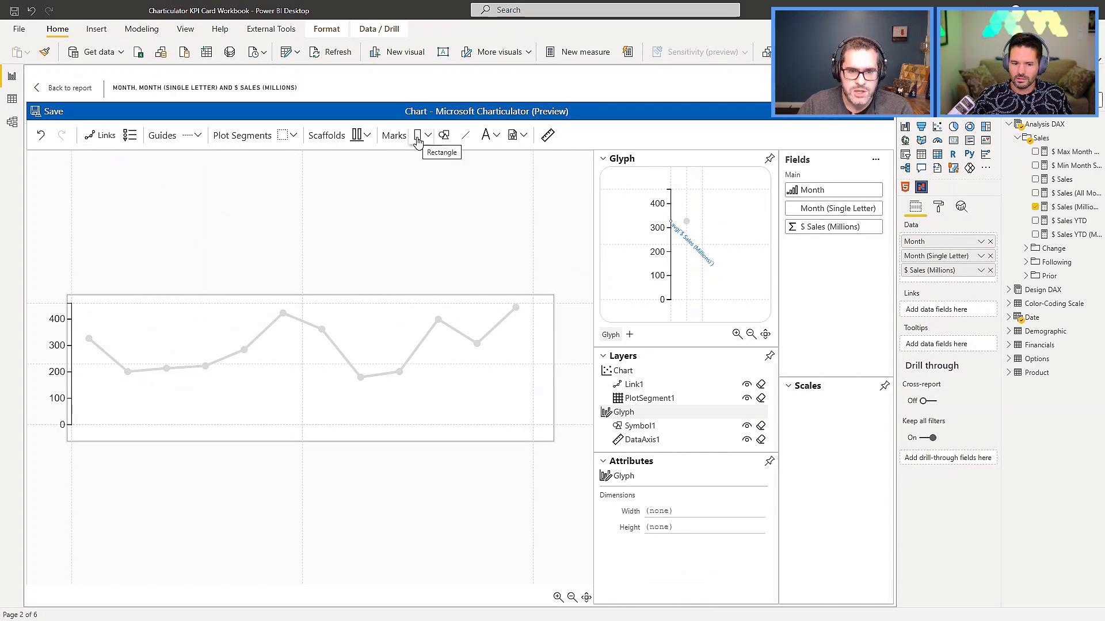
drag(418, 140, 489, 343)
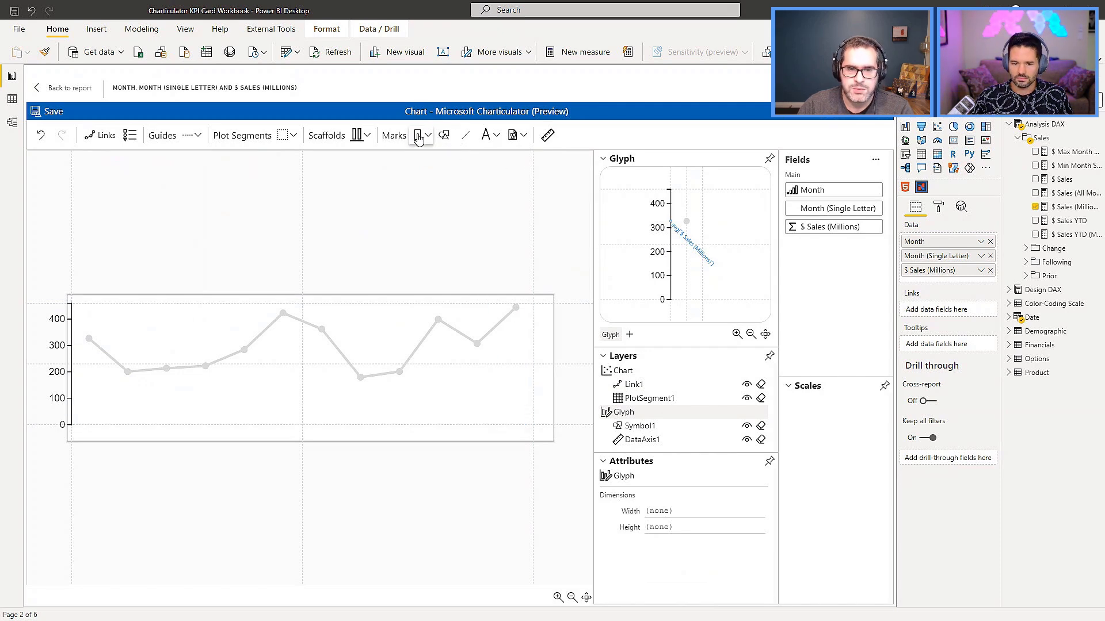
drag(419, 140, 685, 257)
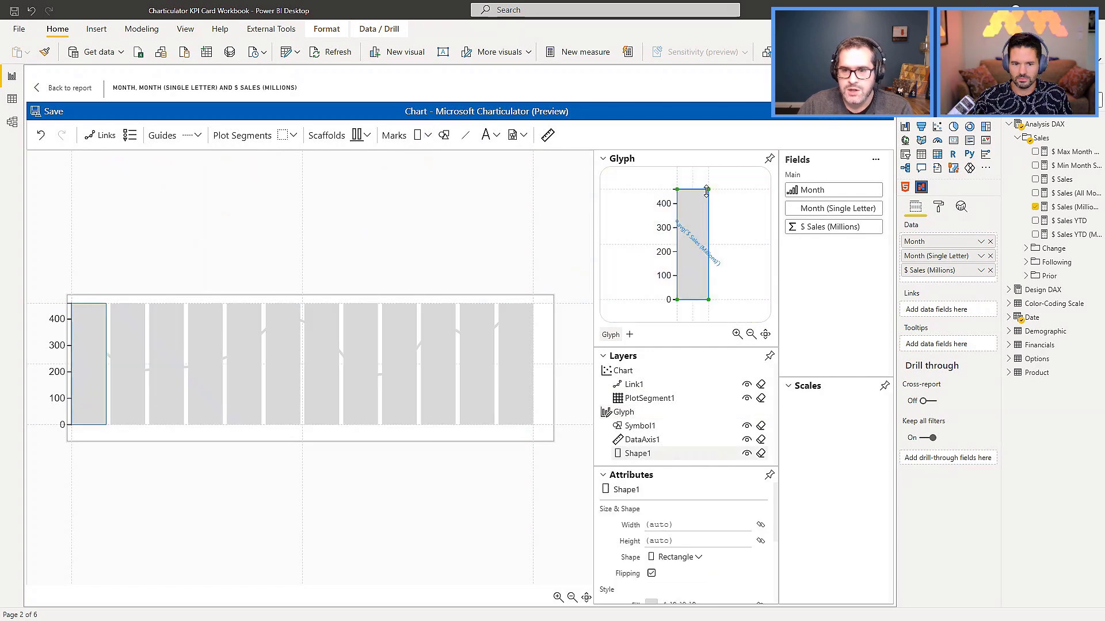
Attach the rectangle's upper edge to the $ Sales (Millions) axis value and its left edge to the glyph's centre guide.
drag(708, 190, 710, 222)
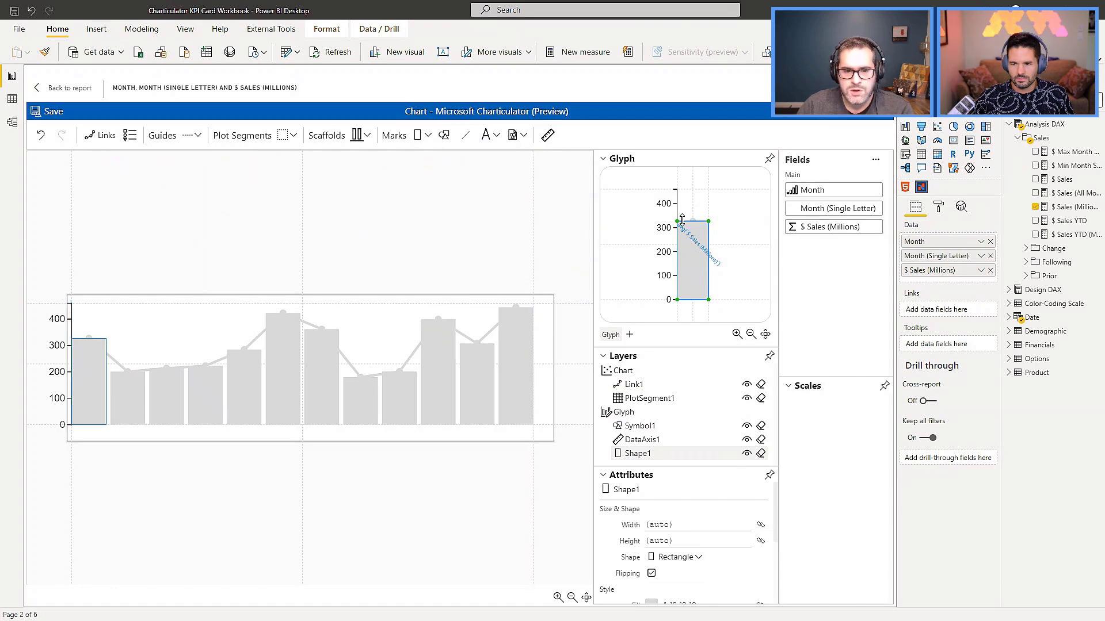
drag(678, 221, 692, 224)
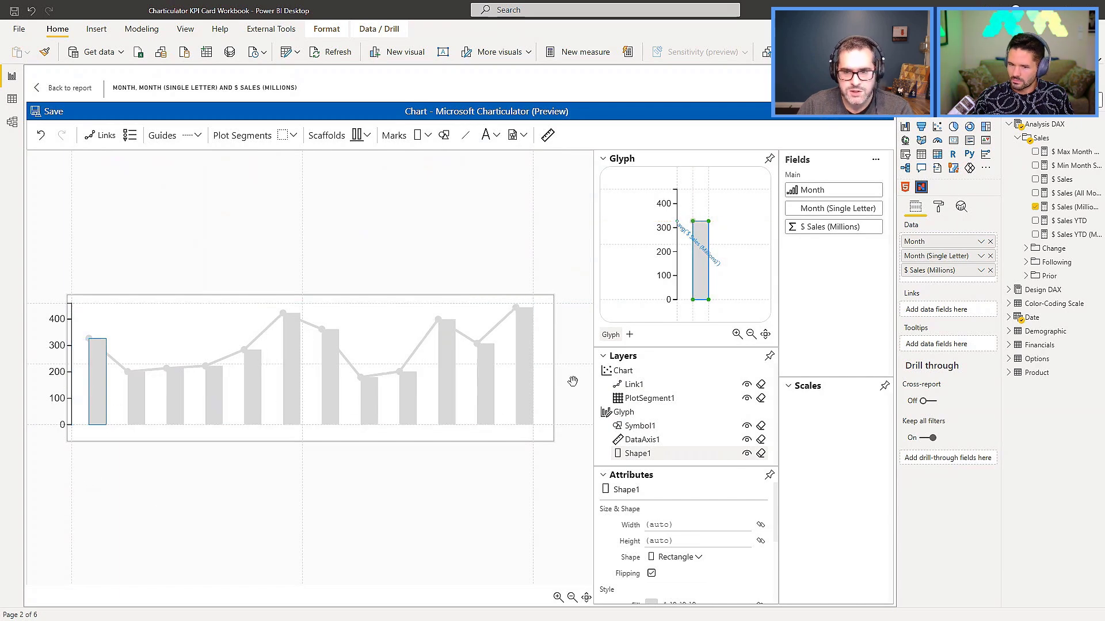
click(108, 140)
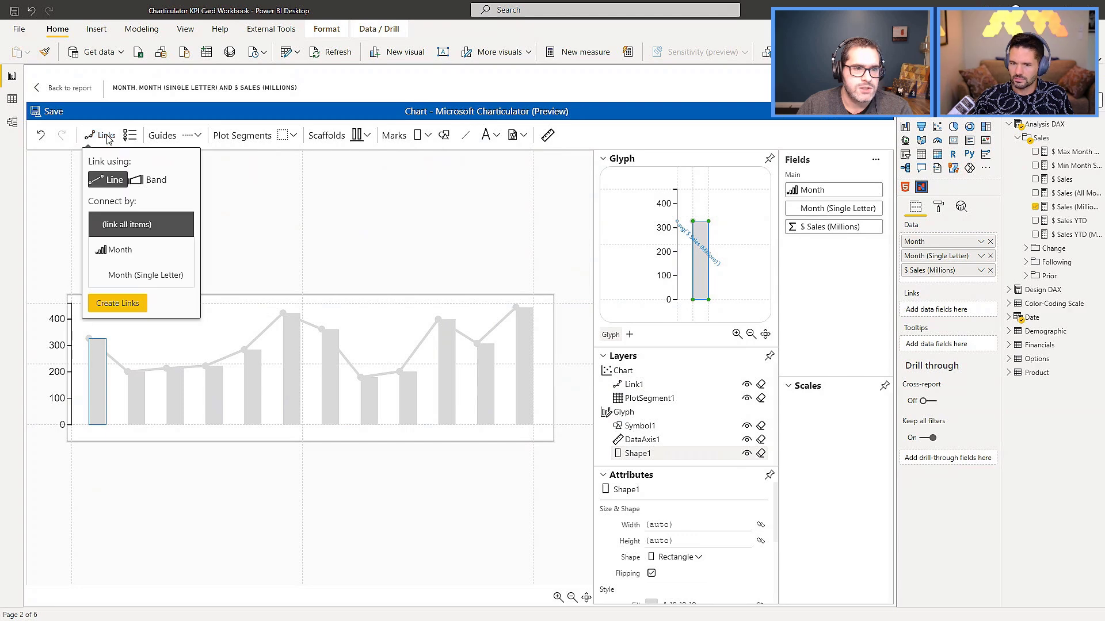
click(150, 183)
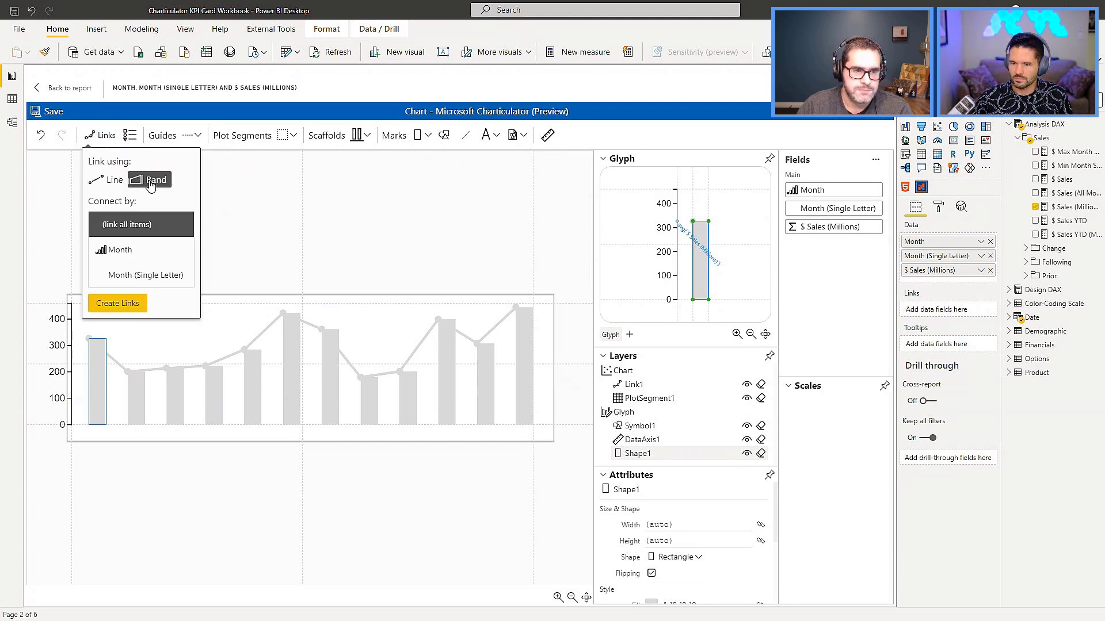
click(128, 253)
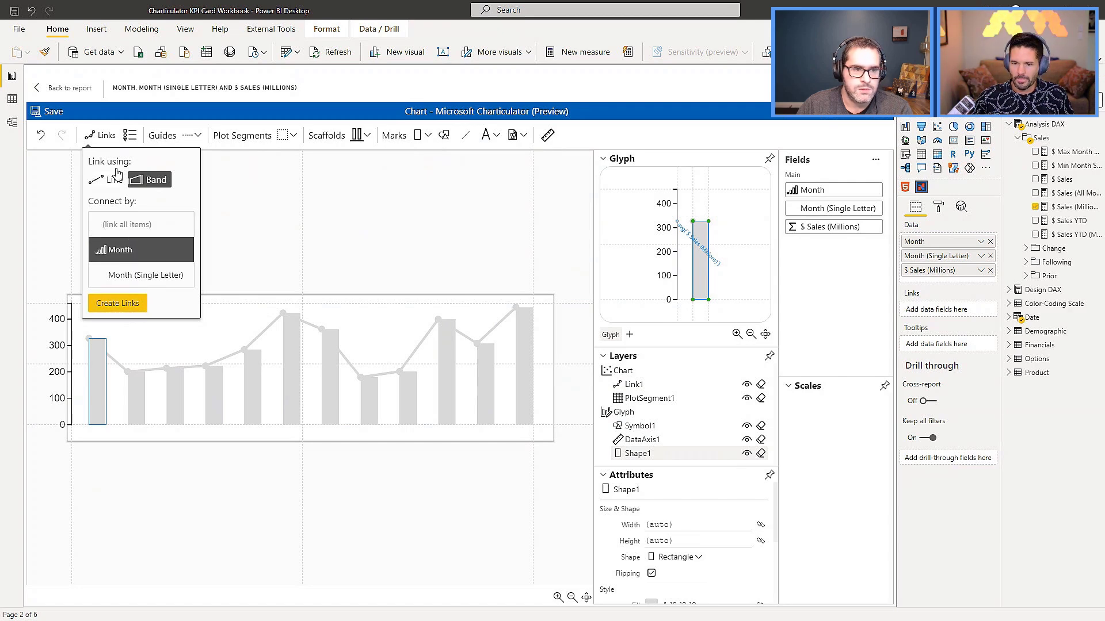
click(99, 139)
click(99, 138)
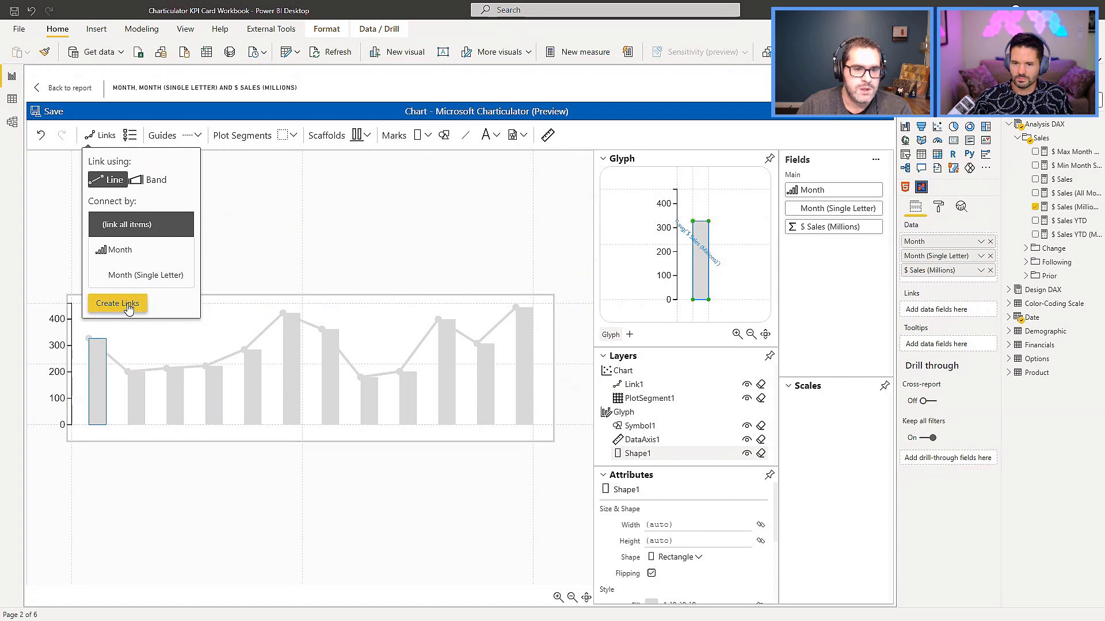
click(122, 304)
key(ctrl+z)
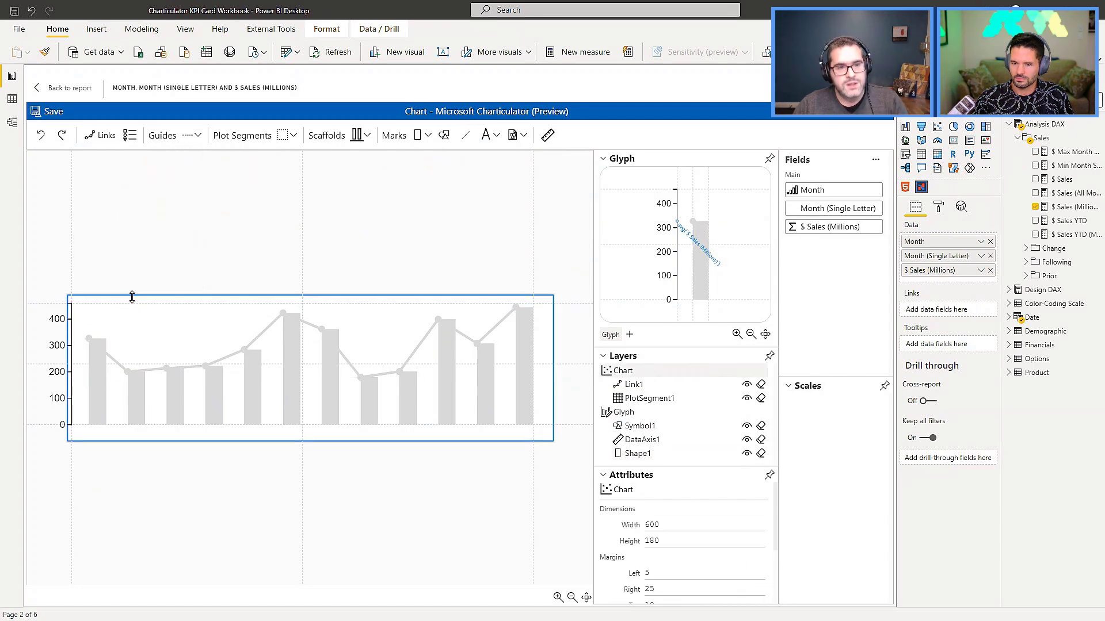
Link all rectangle marks with a band.
click(112, 141)
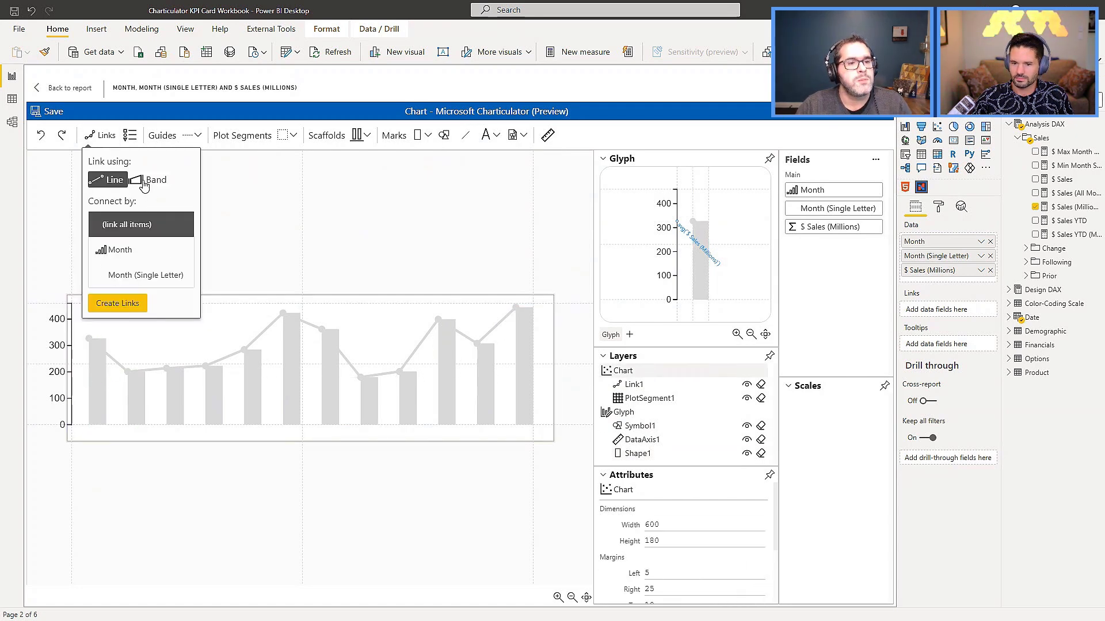
click(144, 187)
click(120, 310)
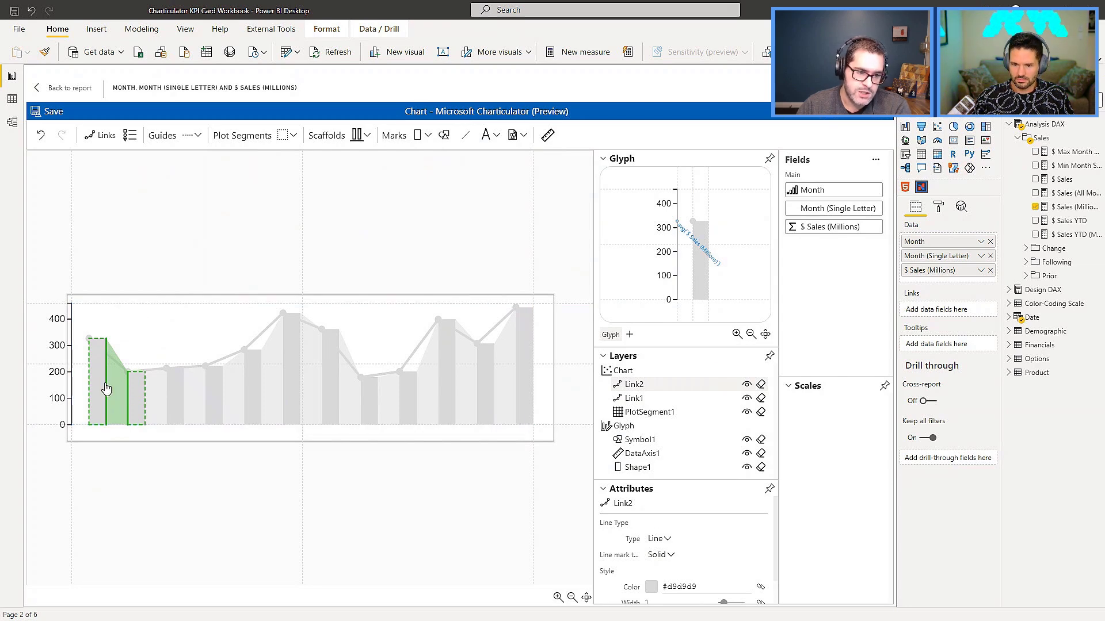
Try anchoring the band to the first bar's upper edge and the second bar's lower edge, and restore the facing side edges.
click(96, 339)
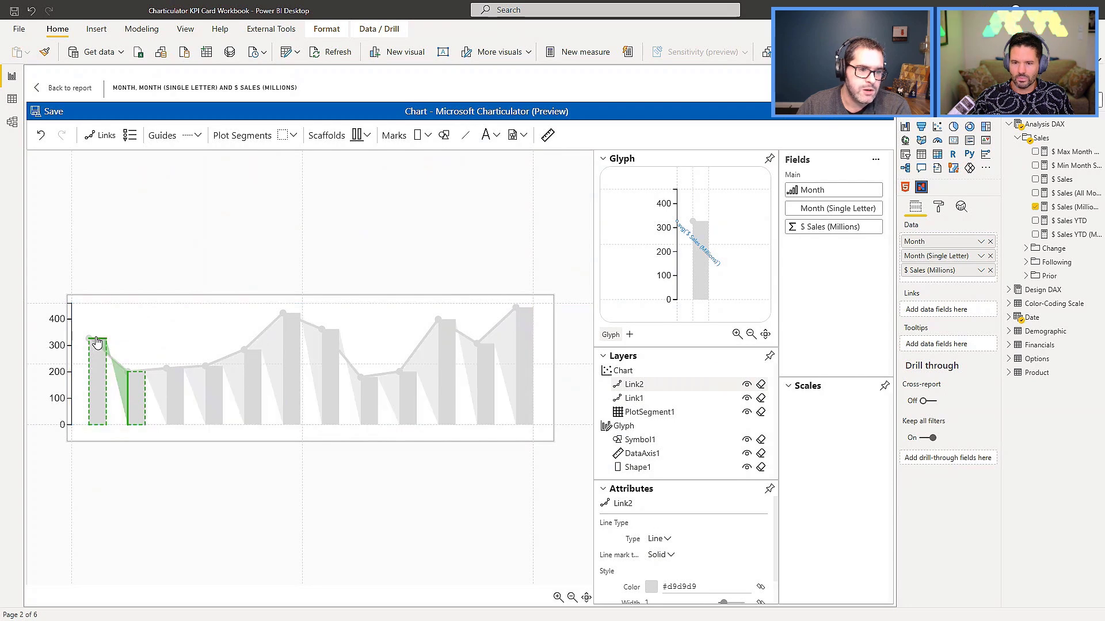
click(138, 425)
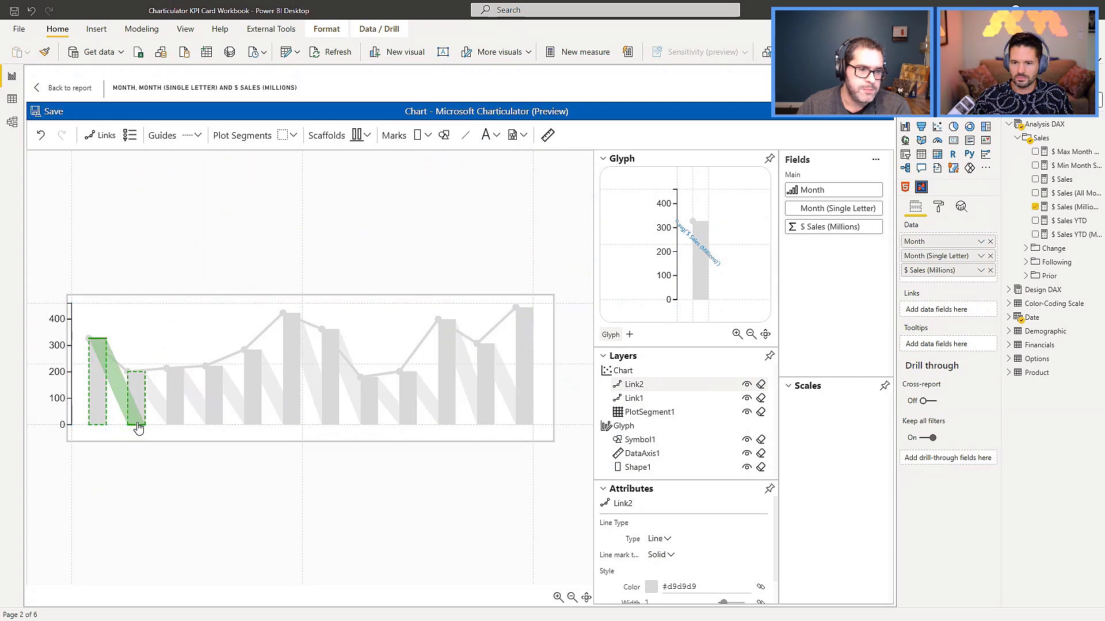
click(107, 382)
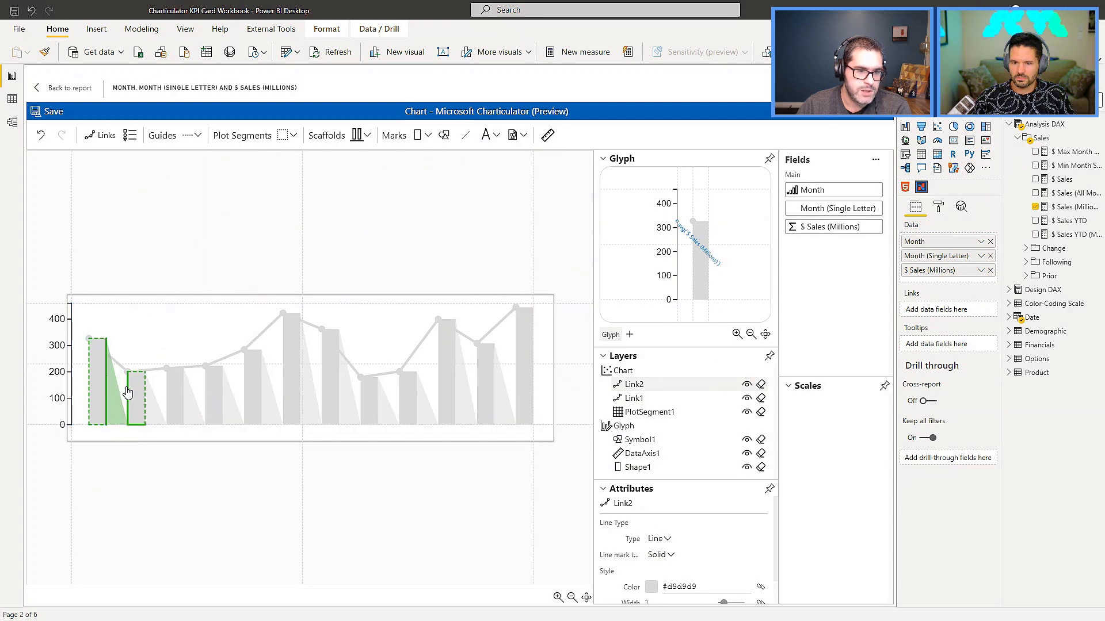
click(128, 393)
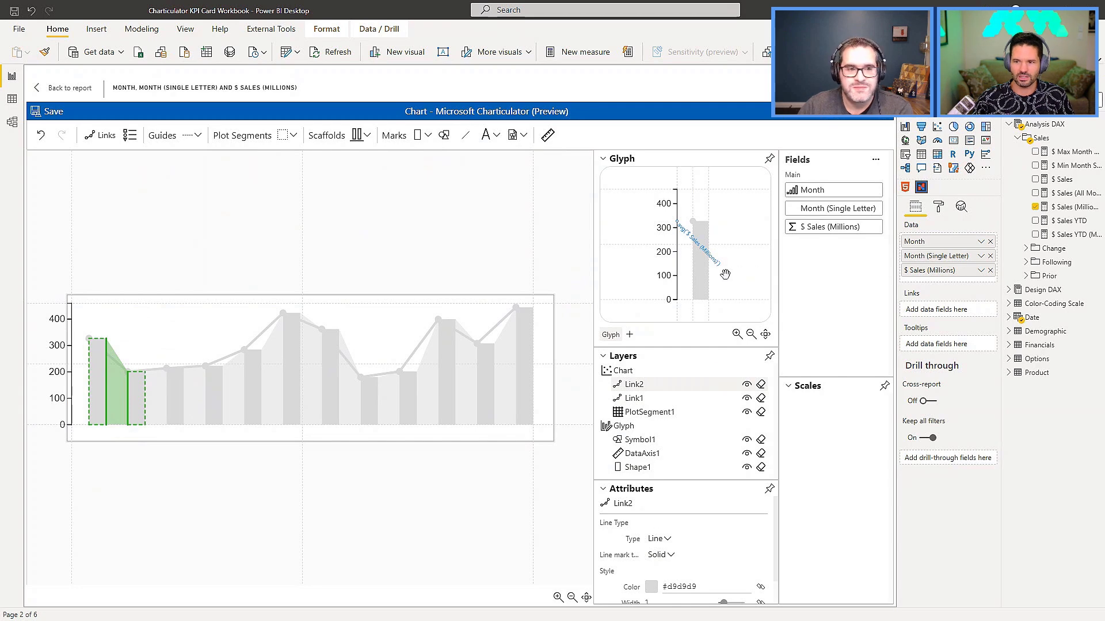
Collapse the glyph's rectangle to zero width on the centre guide so the bands form a continuous area.
click(706, 285)
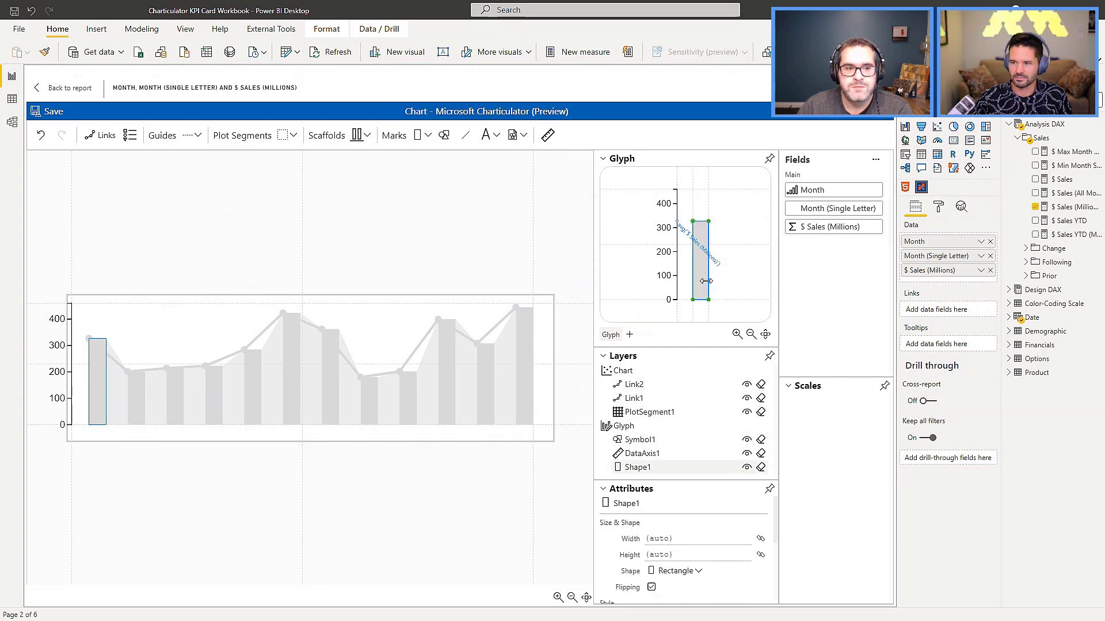
drag(708, 298, 693, 298)
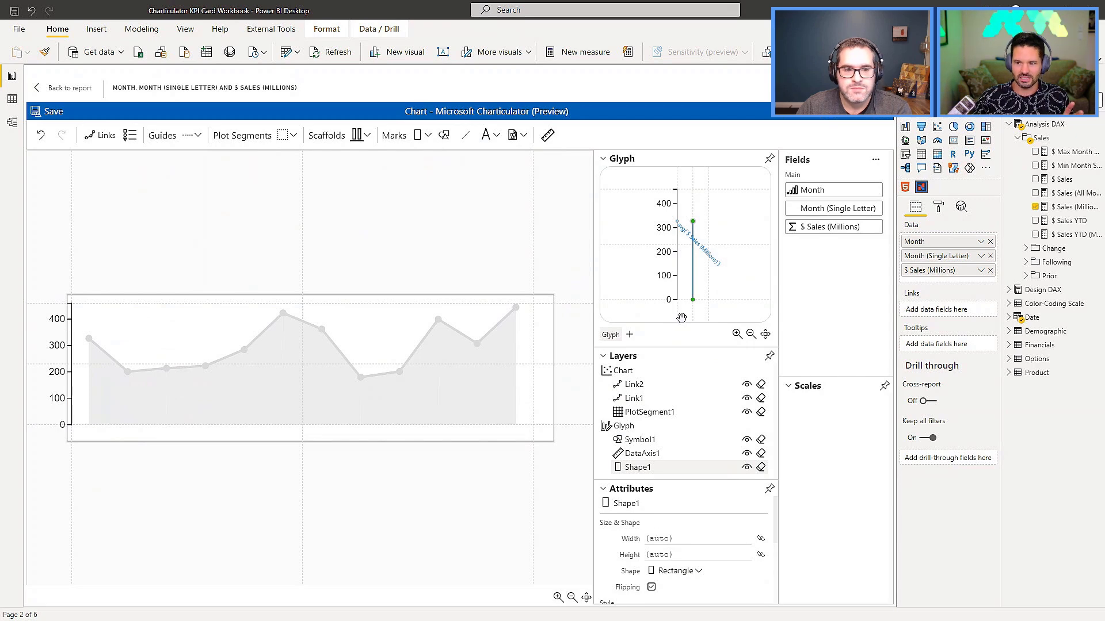
click(652, 389)
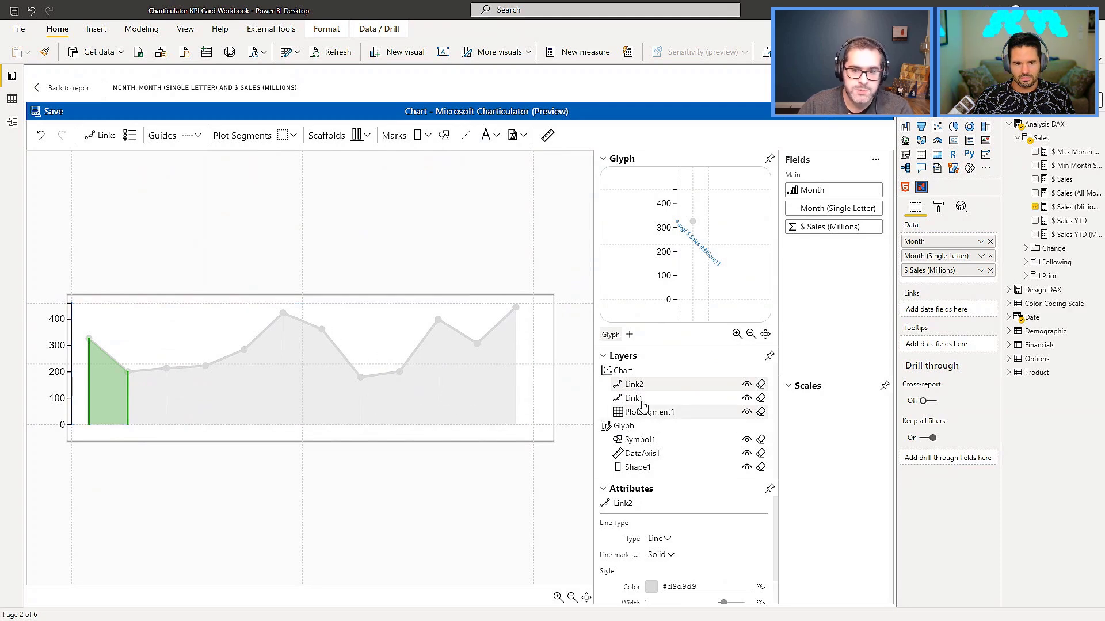
mouse_move(634, 401)
mouse_down()
mouse_move(637, 382)
mouse_move(660, 392)
mouse_move(638, 385)
mouse_move(642, 417)
mouse_up()
click(643, 414)
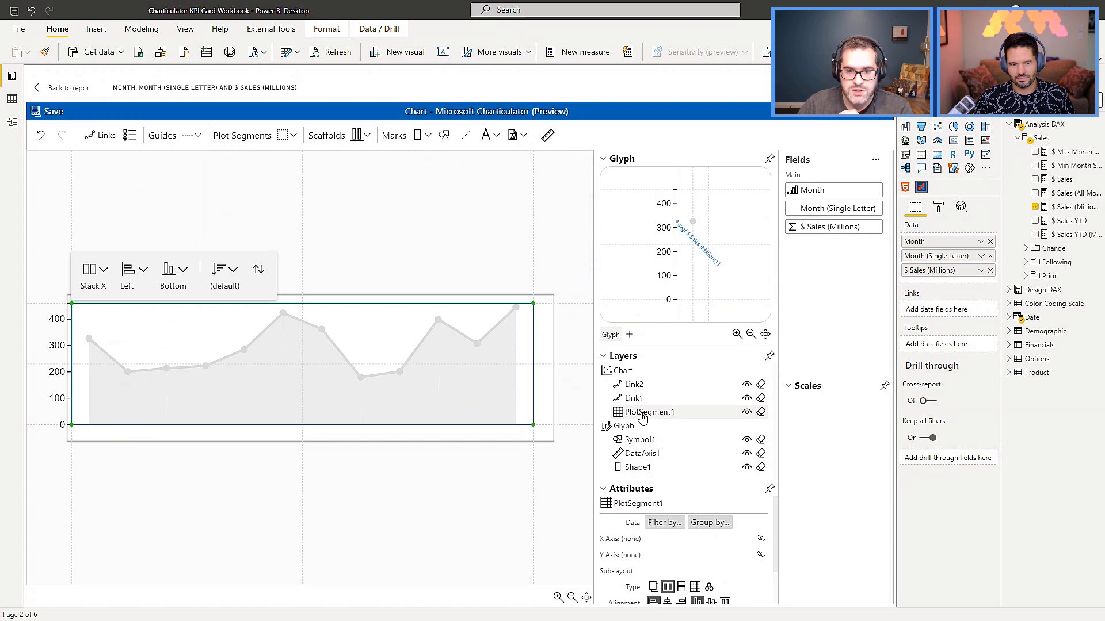
mouse_move(643, 418)
mouse_down()
mouse_move(642, 384)
mouse_move(647, 417)
mouse_up()
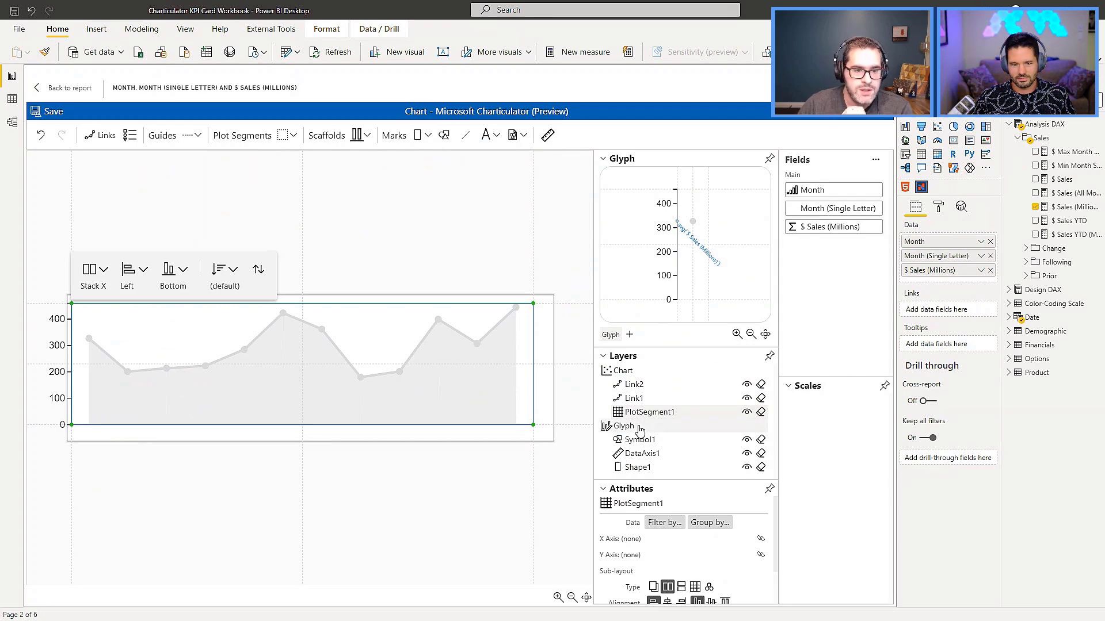
click(565, 273)
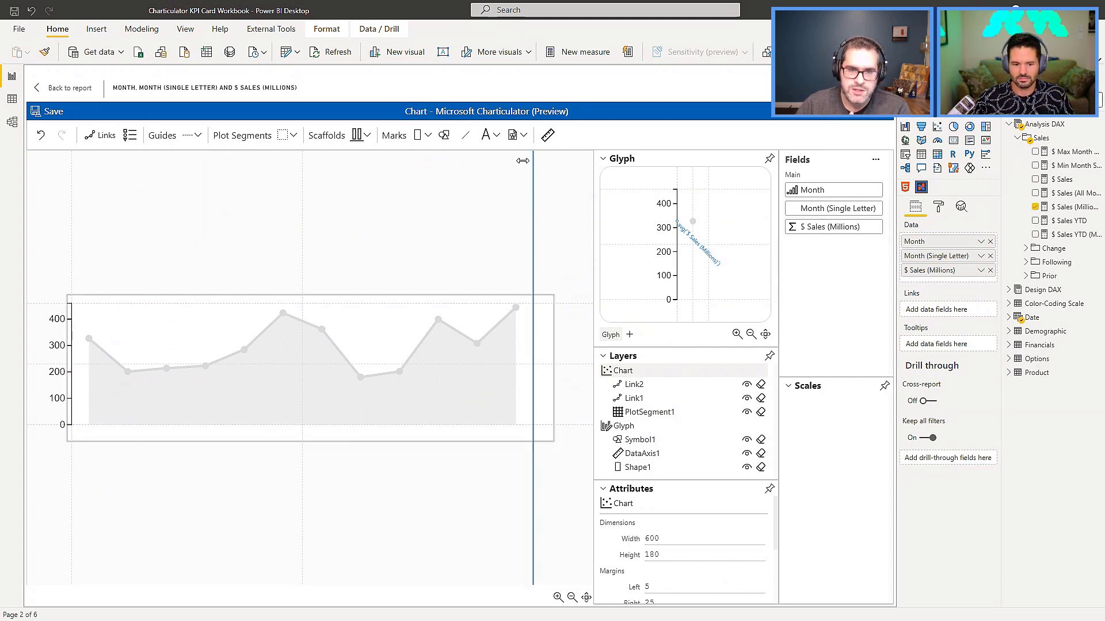
Add a text mark below the glyph's baseline centre, bind it to Month (Single Letter), and save the chart.
click(487, 138)
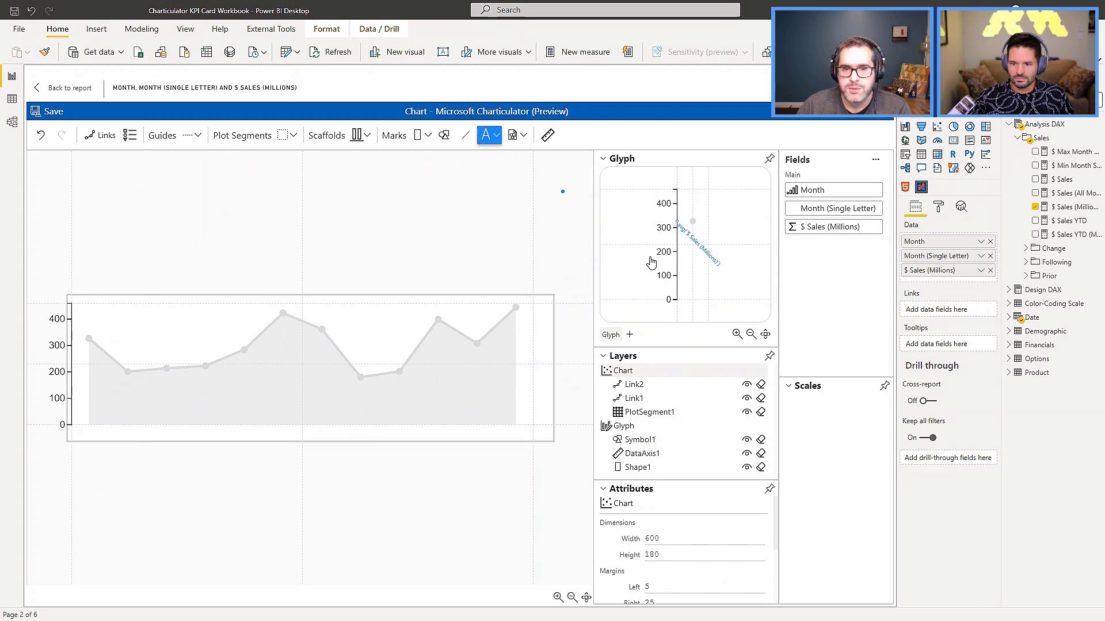
click(691, 299)
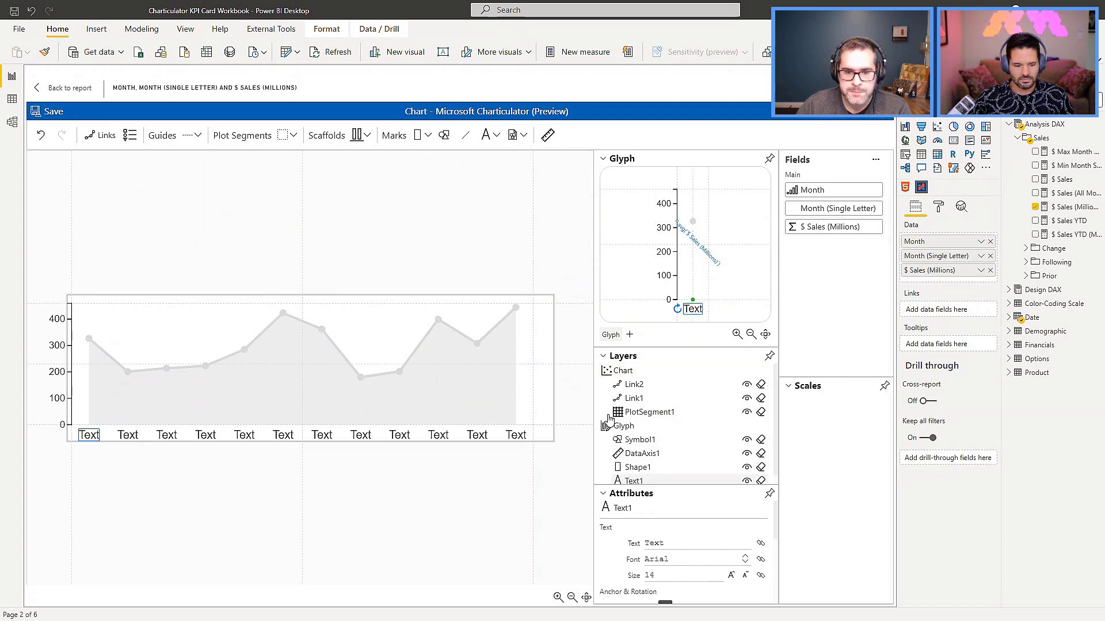
drag(830, 217, 678, 541)
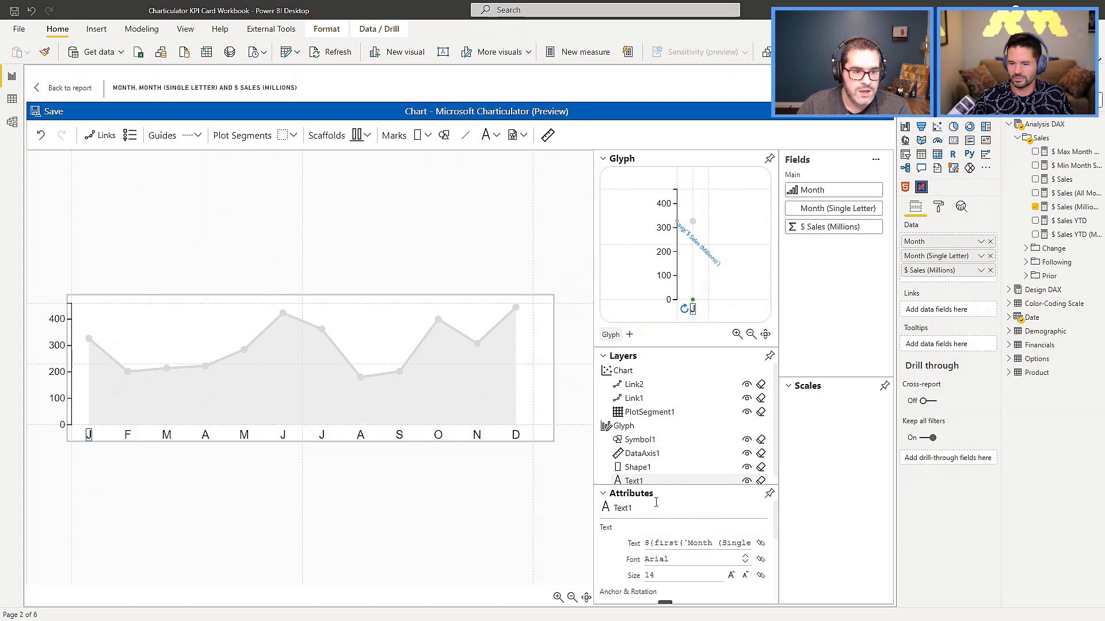
click(50, 112)
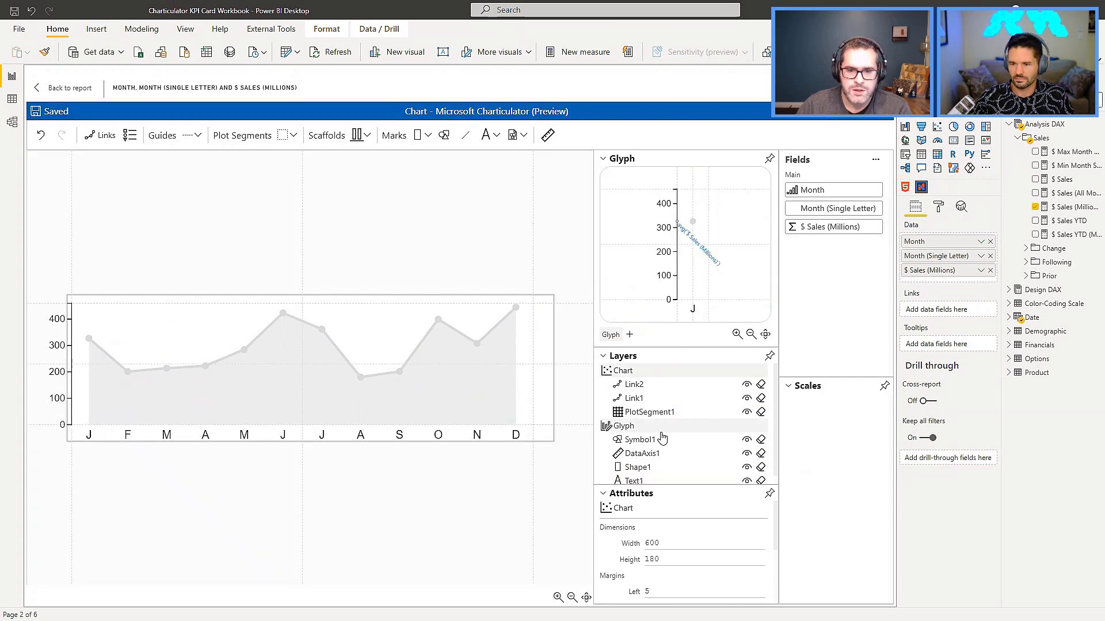
Try switching off the data axis's Visible attribute, and restore it.
click(650, 455)
scroll(668, 563, down, 5)
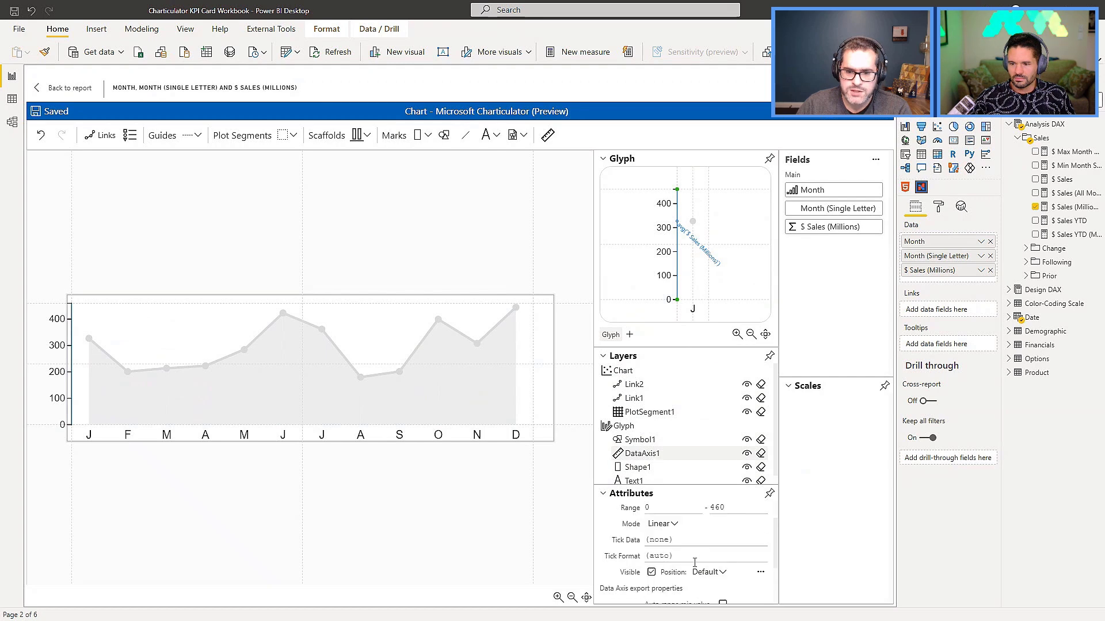
click(651, 551)
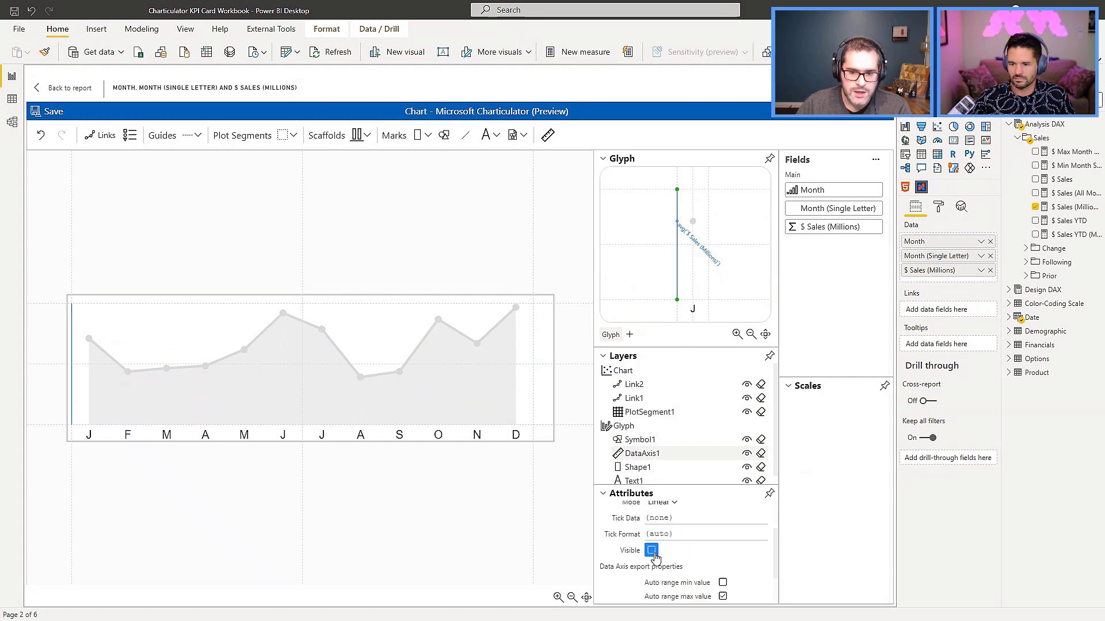
click(652, 551)
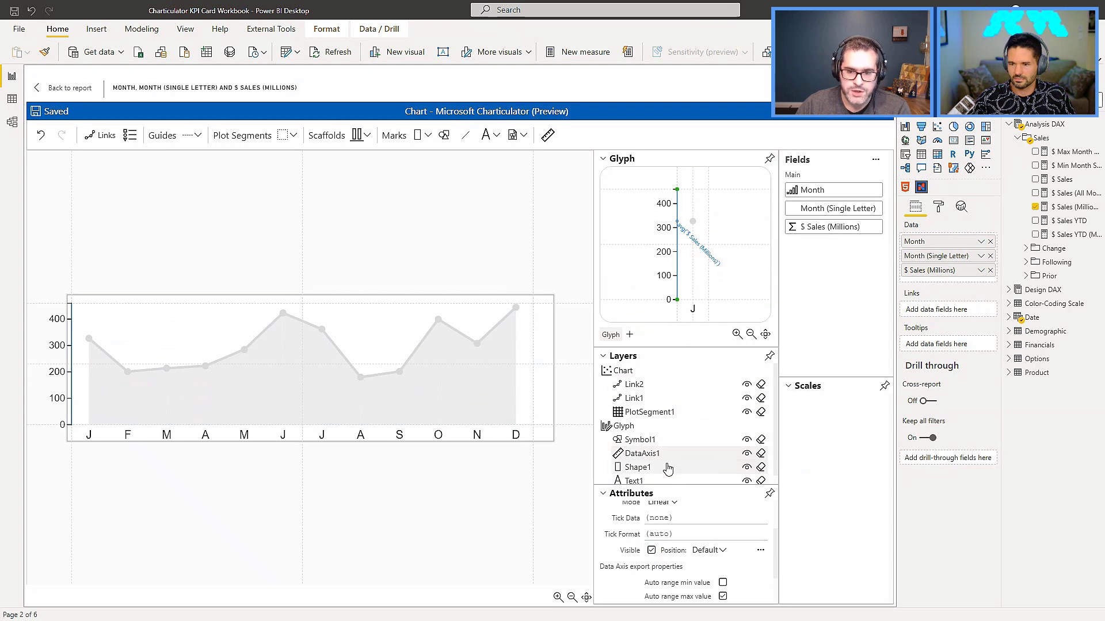
Hide the DataAxis1 layer and save the chart back to the report.
click(746, 454)
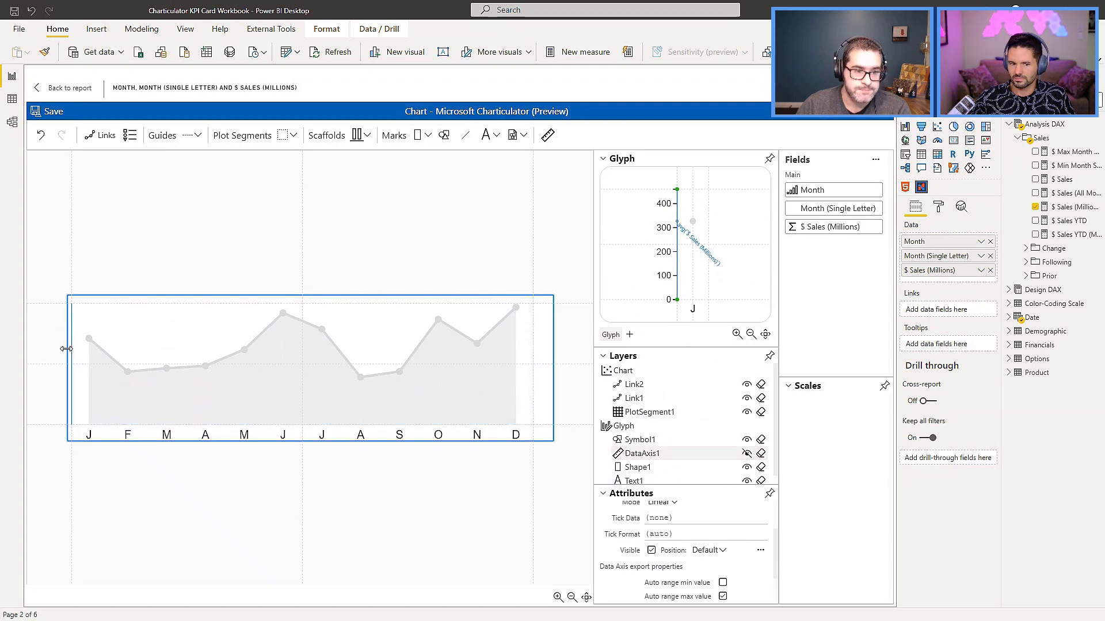
click(48, 112)
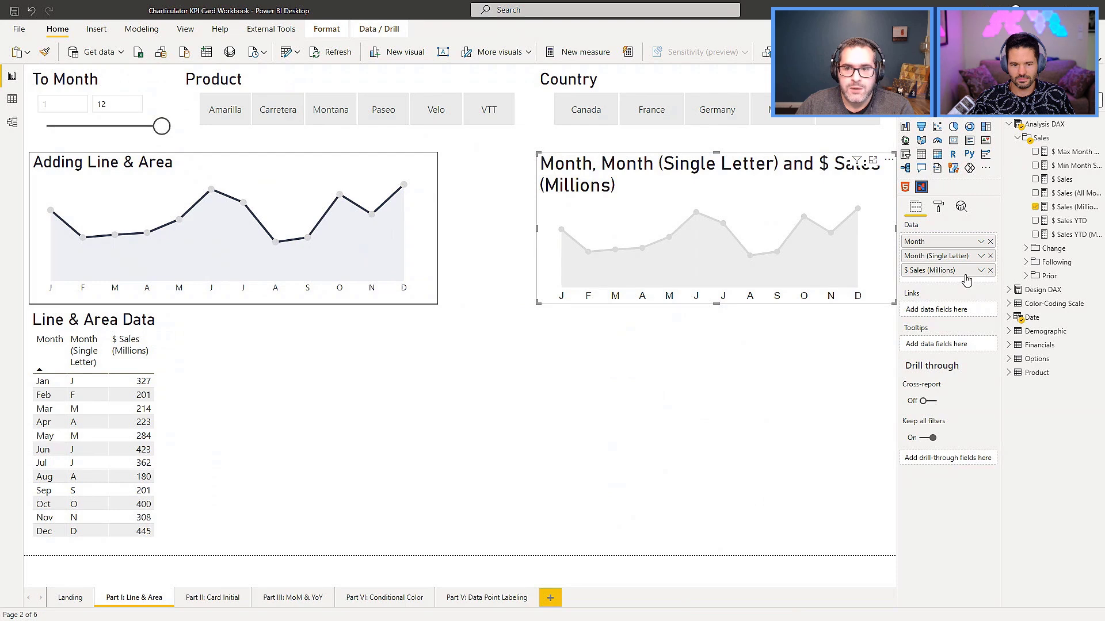
Turn off the new chart visual's title and select the Adding Line & Area reference visual.
click(940, 209)
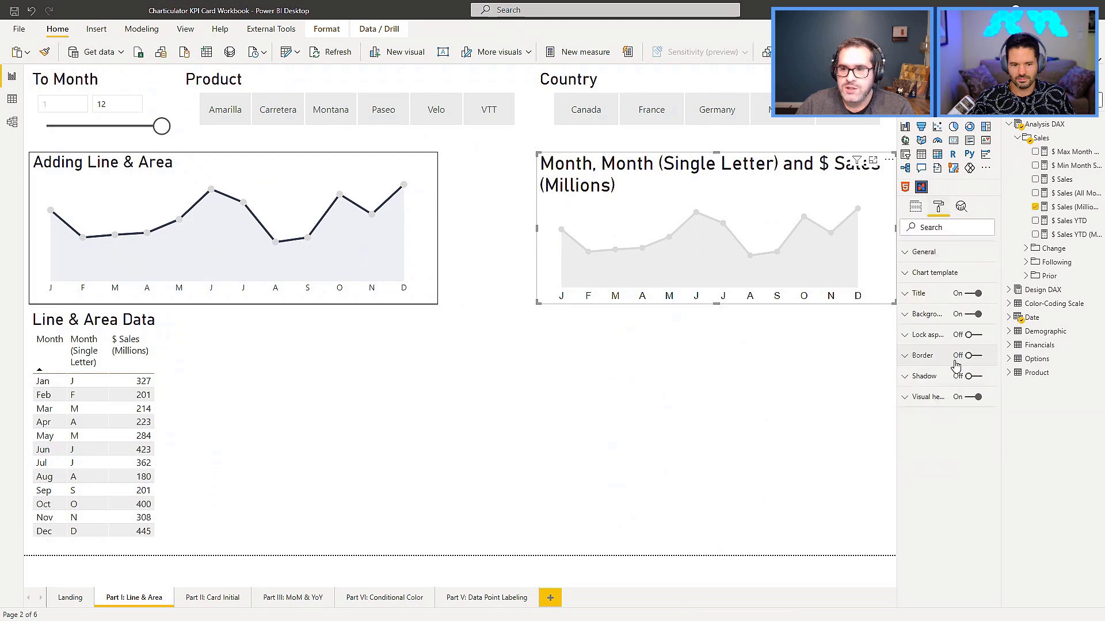
click(975, 294)
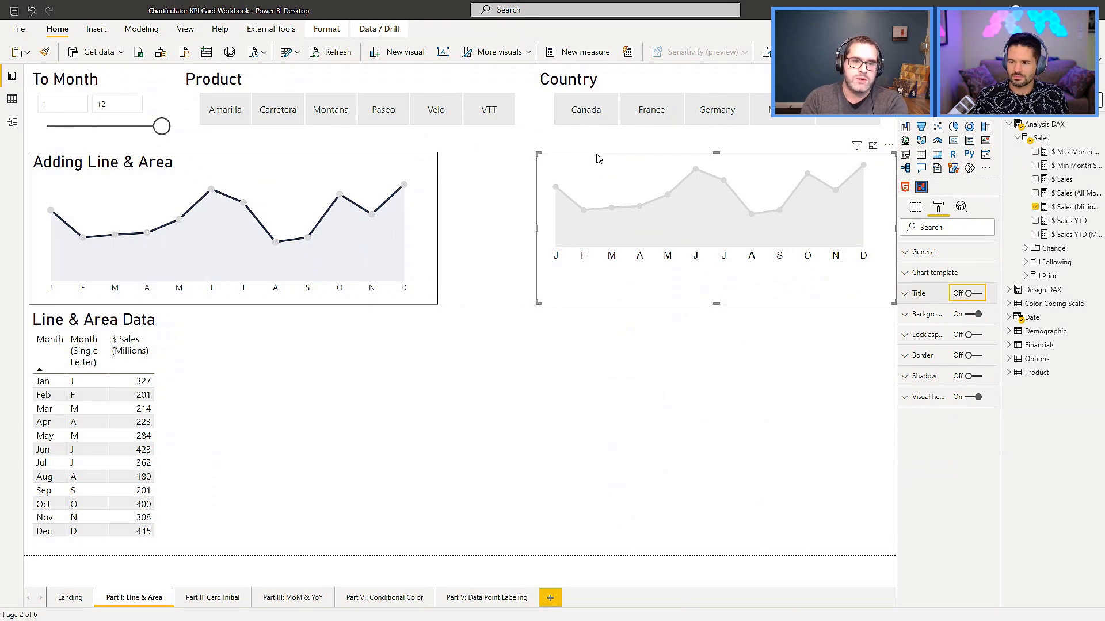
click(208, 161)
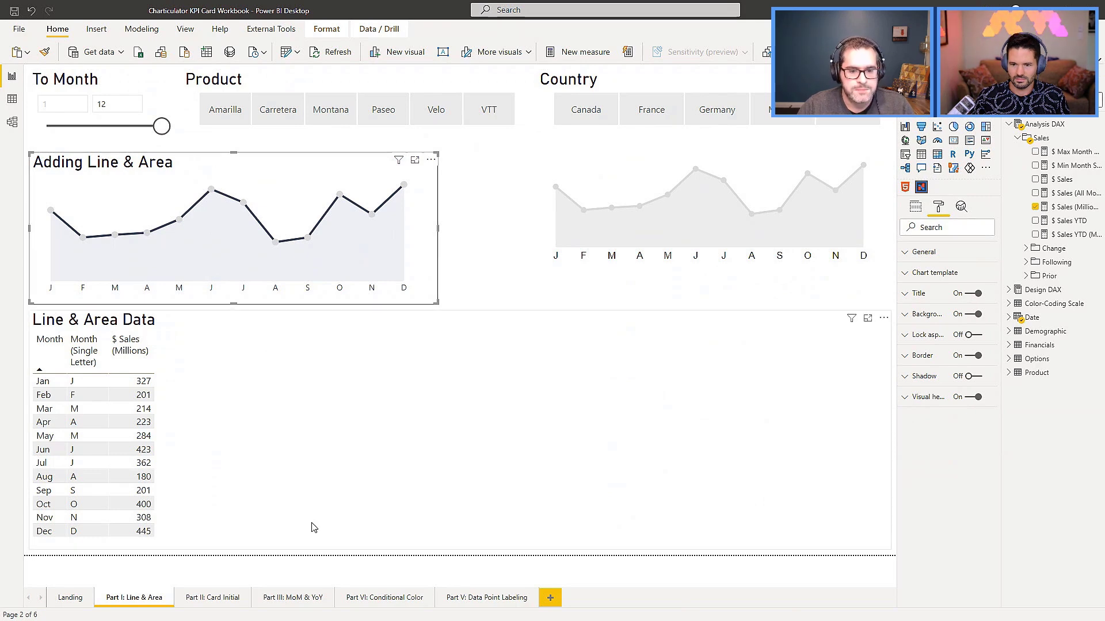
Paste the Adding Line & Area visual onto the Part II: Card Initial page beside the reference card and turn off its title.
click(205, 604)
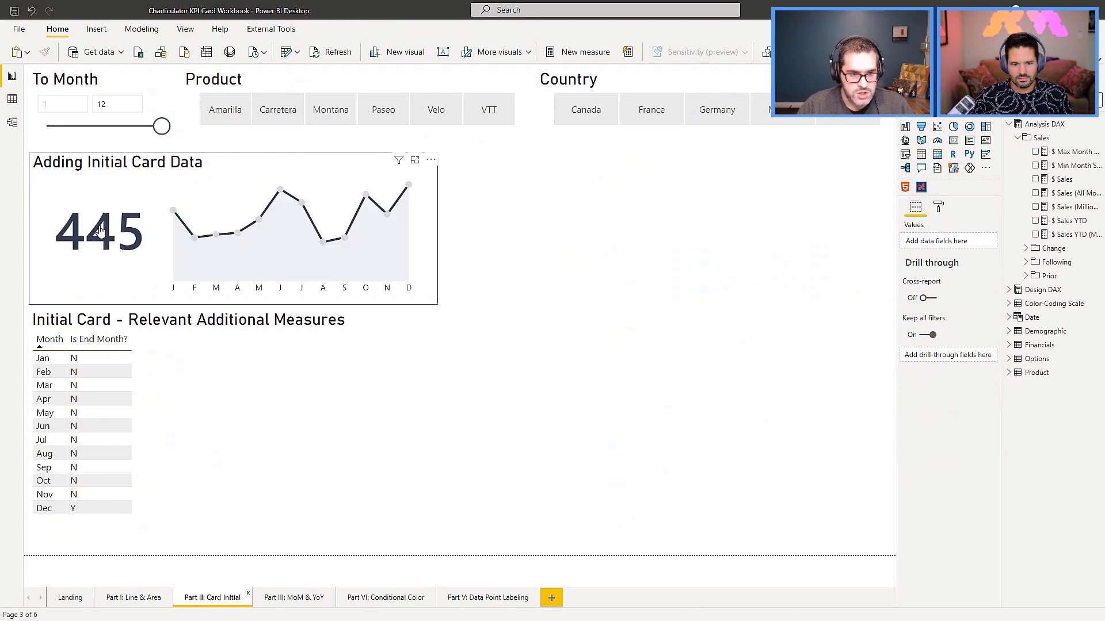
key(ctrl+v)
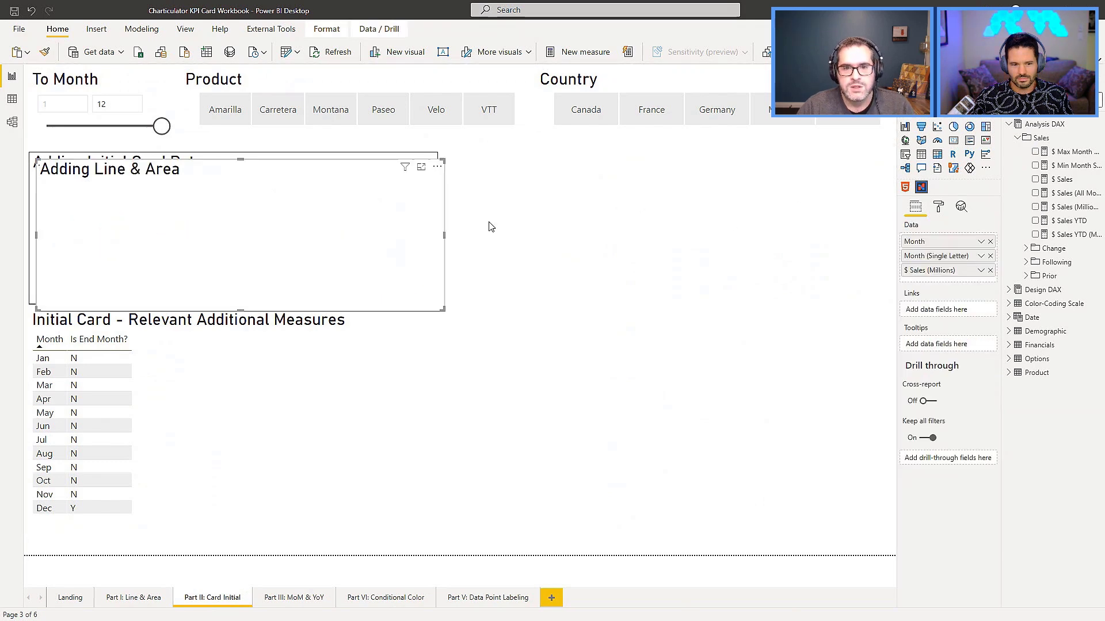
drag(240, 169, 665, 165)
click(939, 207)
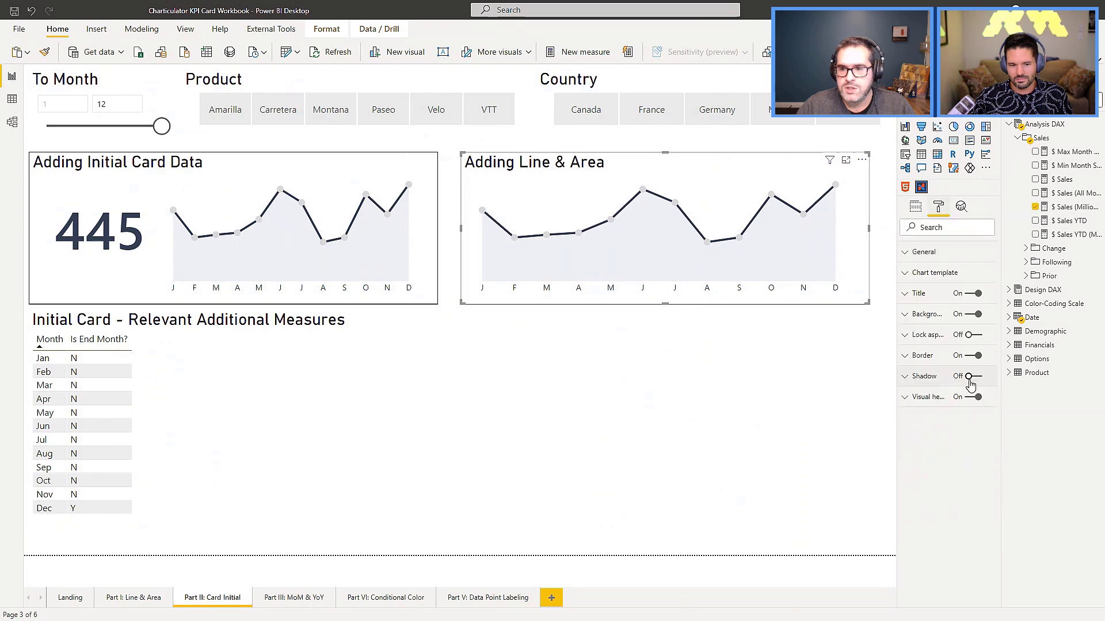
click(981, 296)
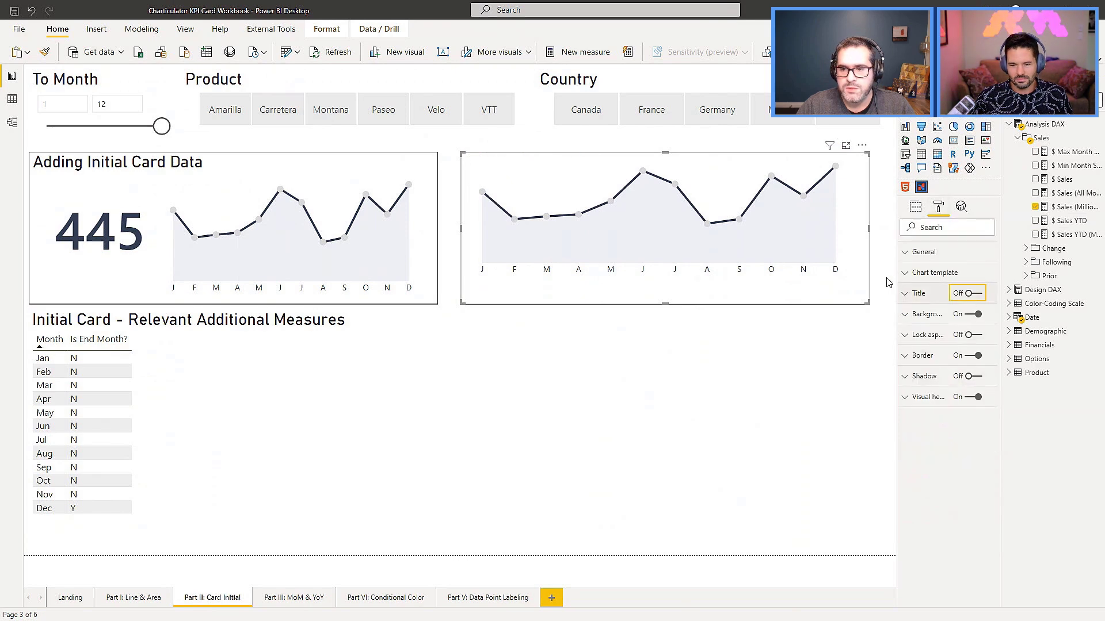
click(889, 281)
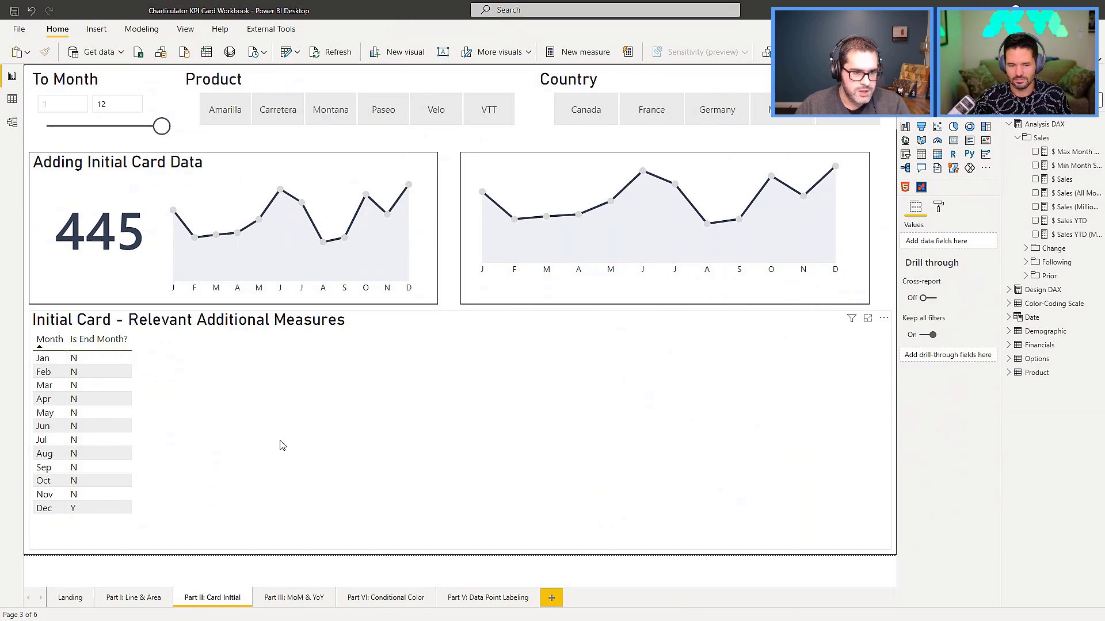
Set the To Month slicer to 8 to check the Is End Month? flag in the table, and restore it to 12.
click(559, 189)
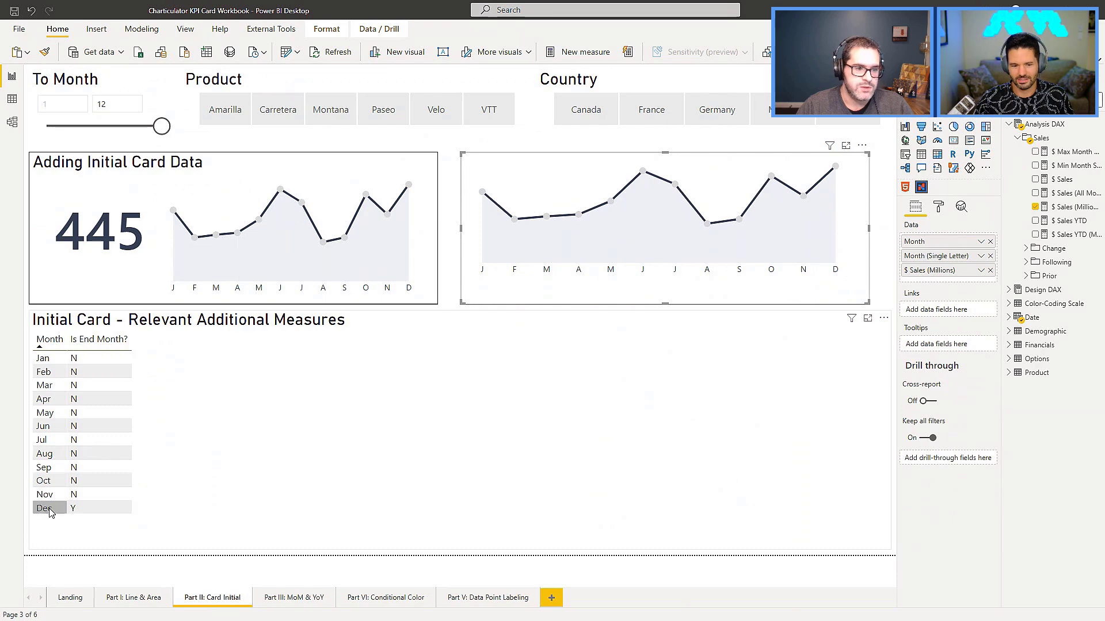
drag(161, 126, 120, 127)
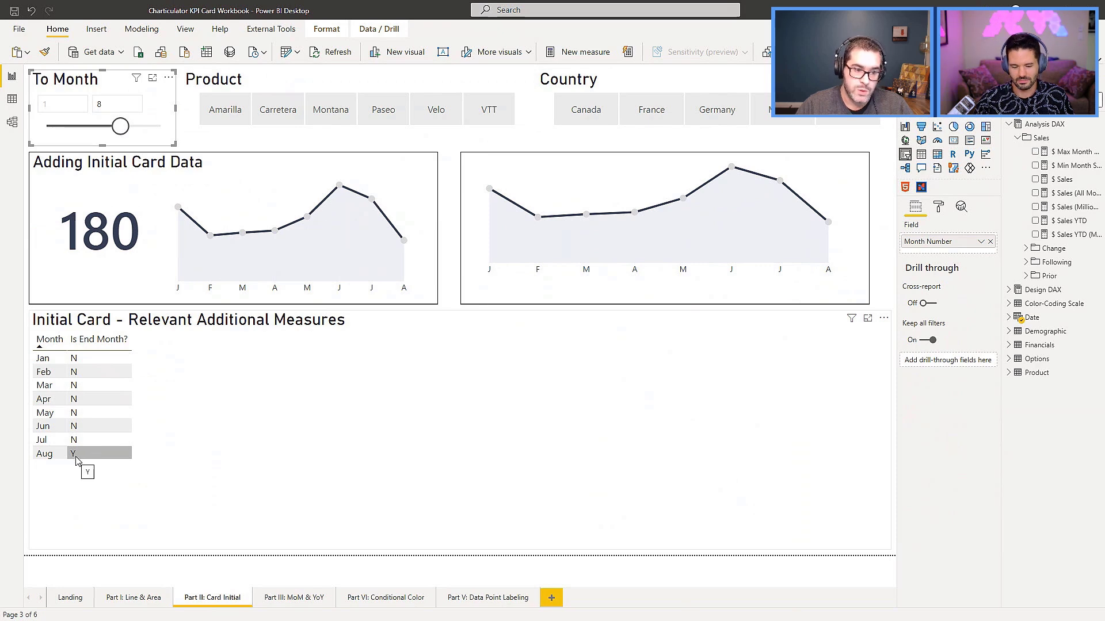
drag(120, 126, 162, 126)
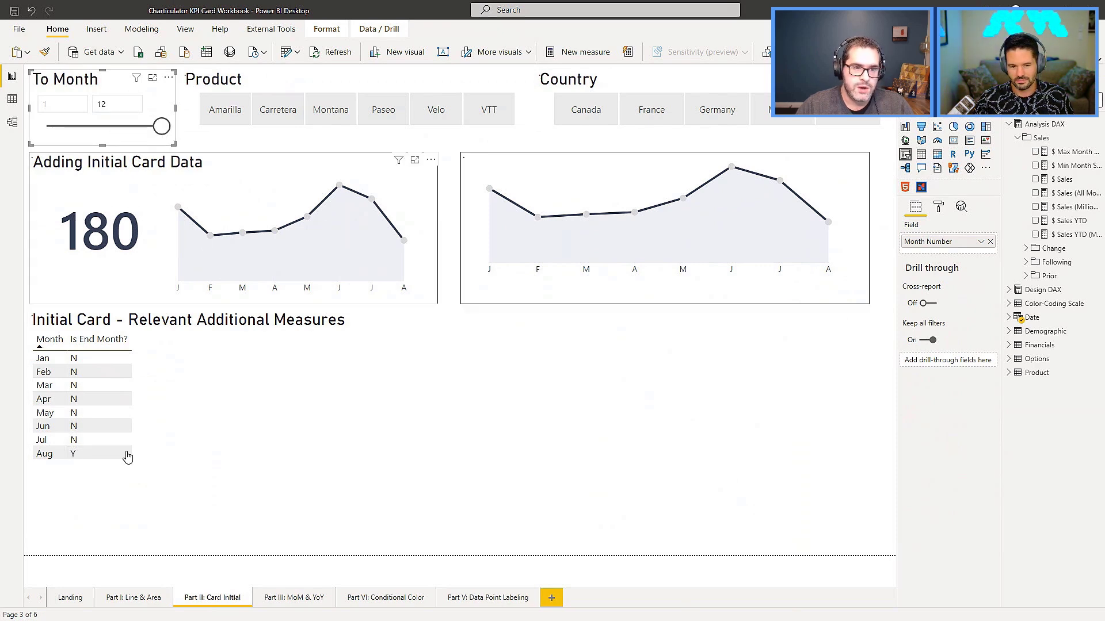
Find the Is End Month? measure and add it to the data fields of the pasted chart visual.
click(1009, 290)
click(1018, 317)
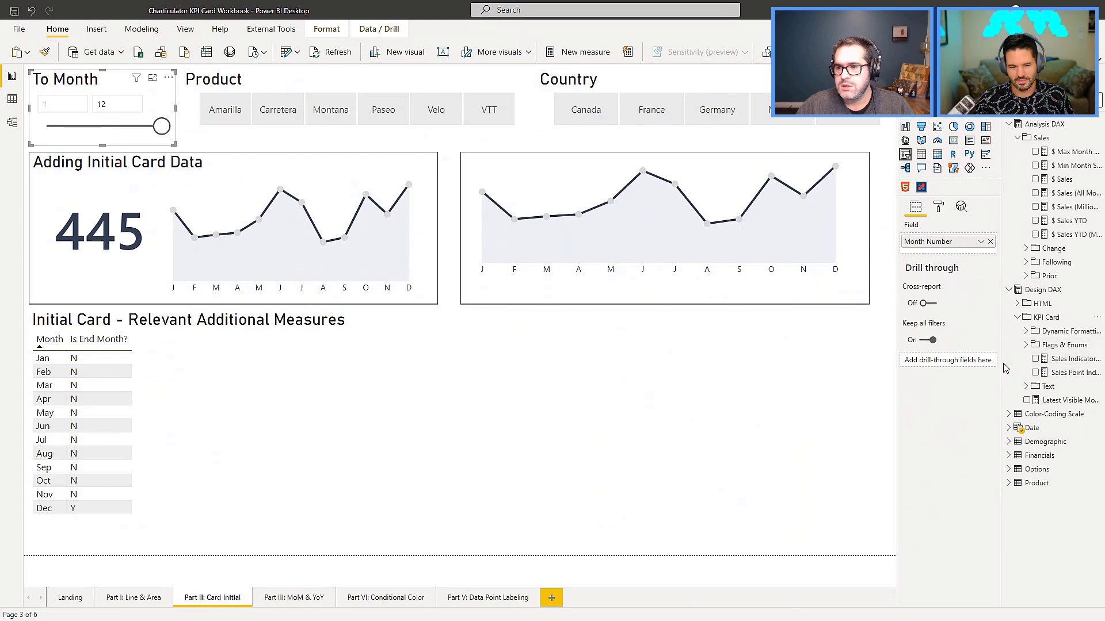
drag(1002, 362, 981, 362)
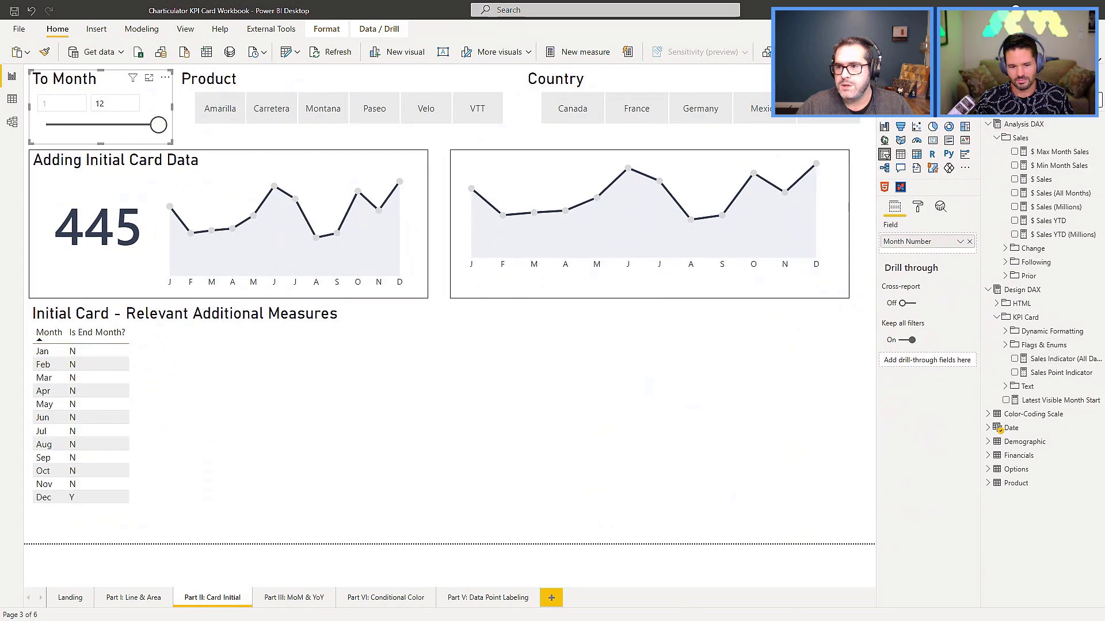
text(is en)
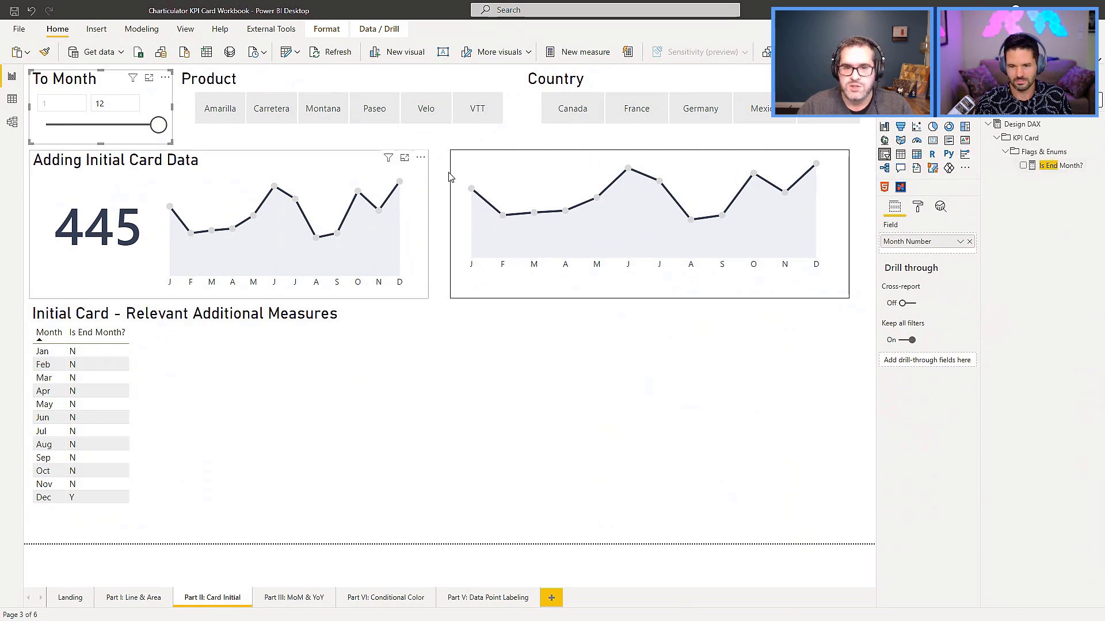
click(610, 184)
drag(1053, 166, 898, 288)
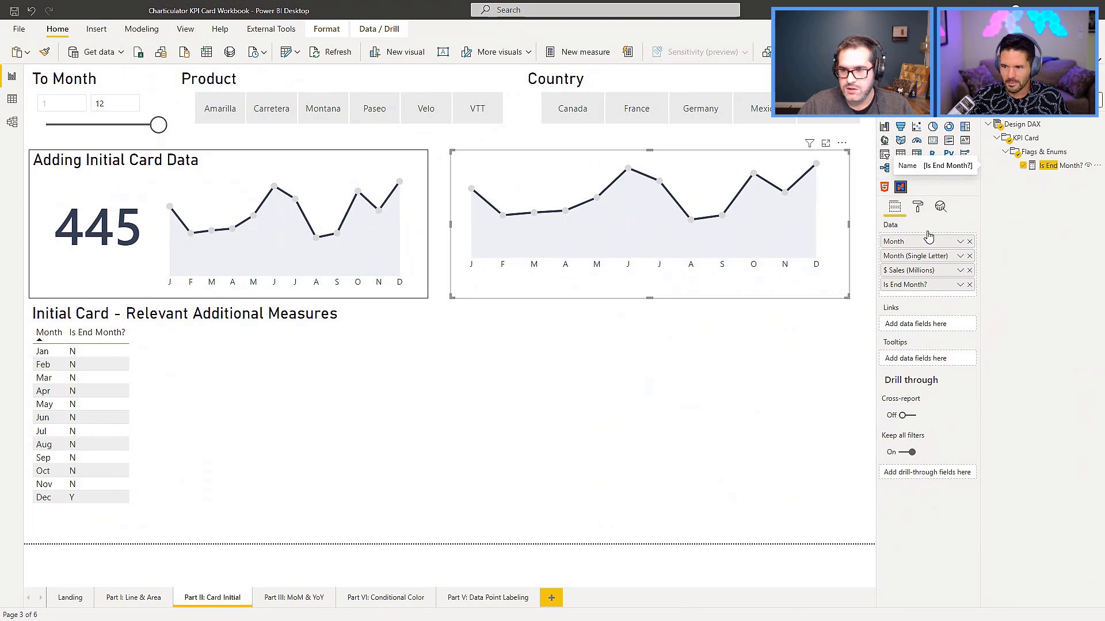
Open the pasted chart for editing in Charticulator and add a second glyph with a plot segment over the left half of the chart.
click(842, 143)
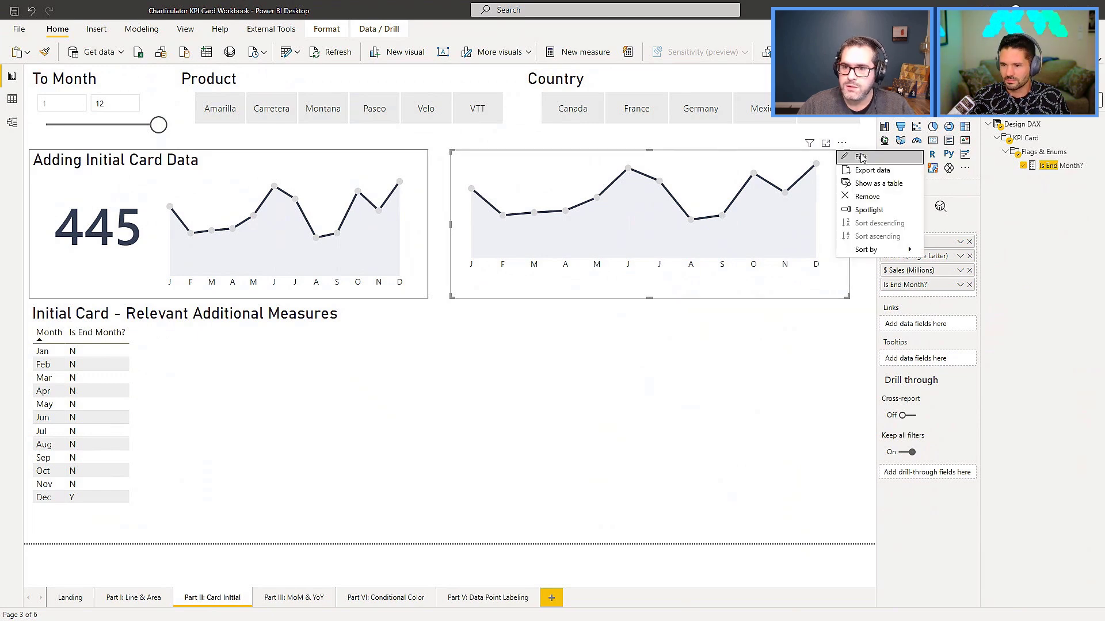
click(863, 158)
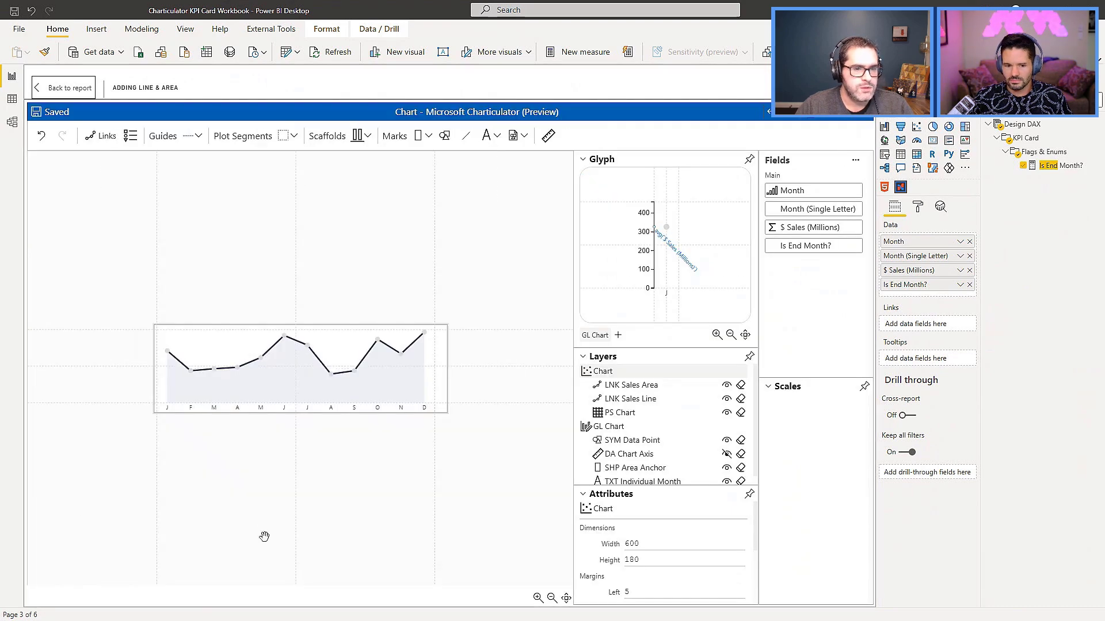
click(566, 598)
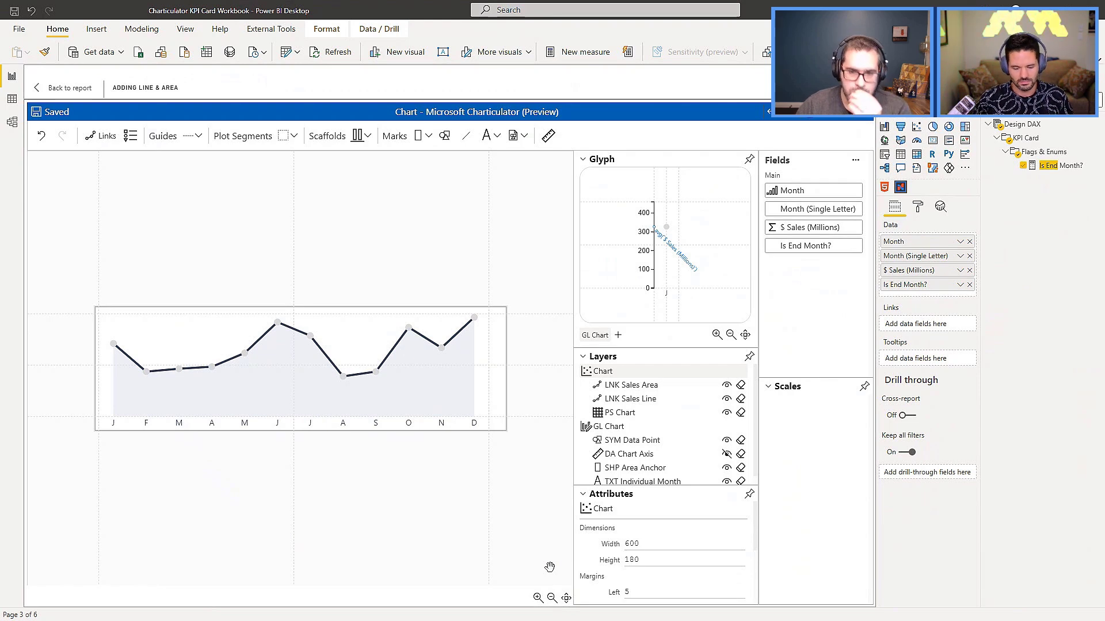
click(333, 344)
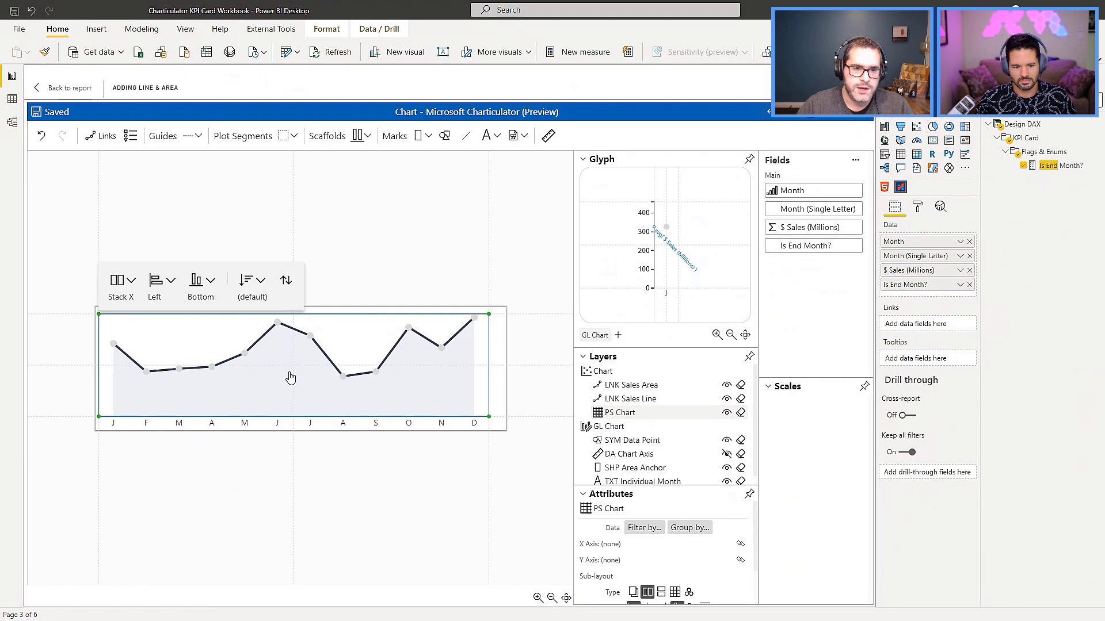
click(618, 335)
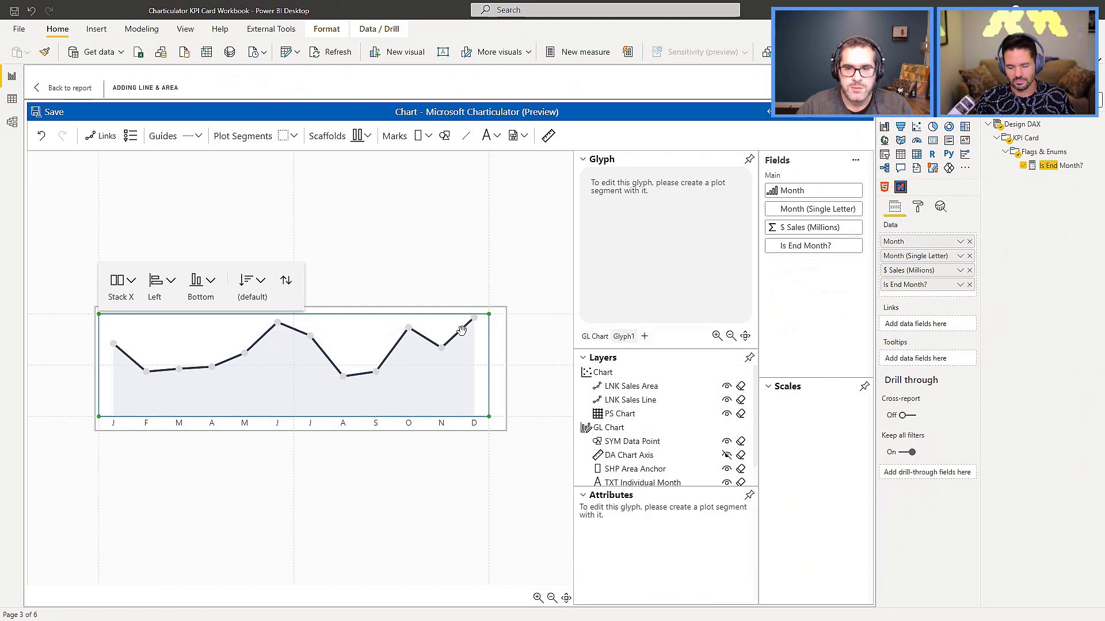
click(285, 137)
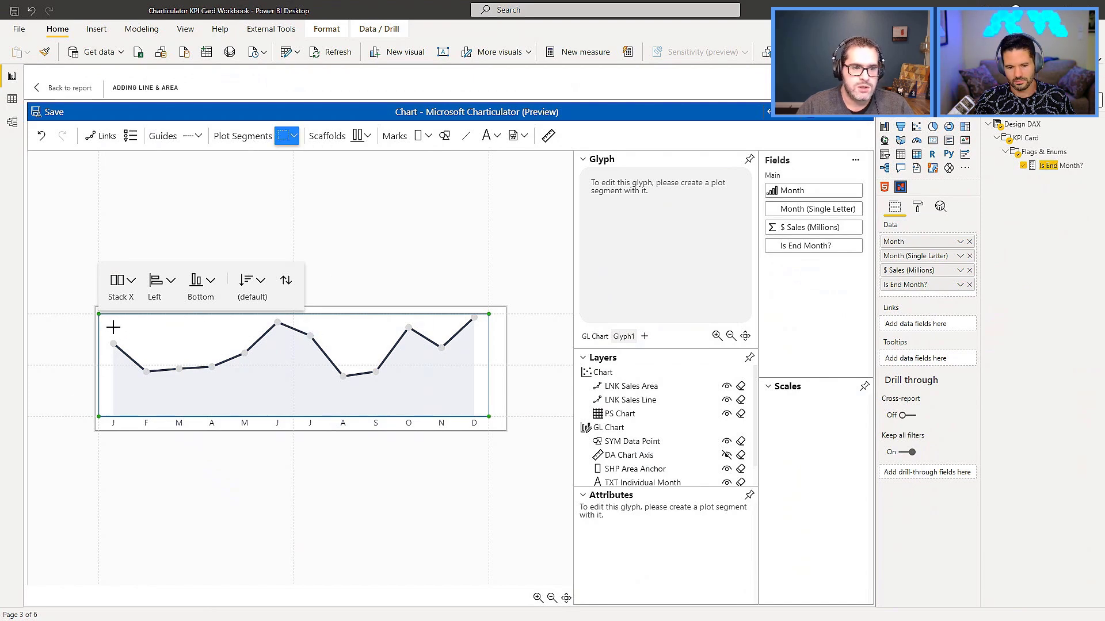
drag(99, 315, 294, 416)
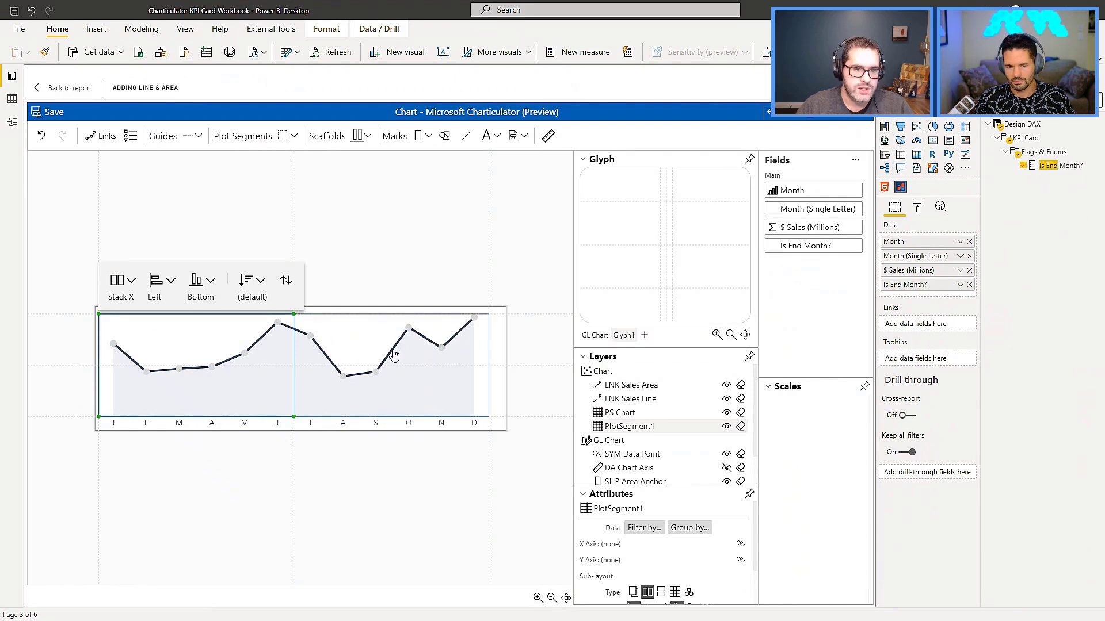
Add an X-axis guide coordinator with a count of 5 along the full width of the chart's baseline.
click(197, 137)
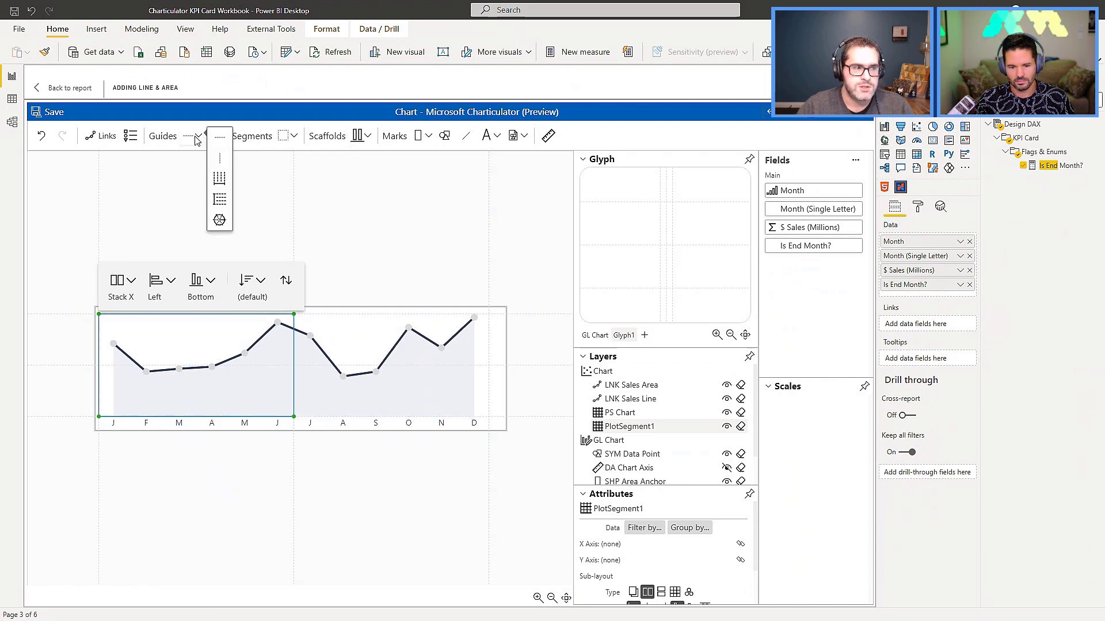
click(220, 178)
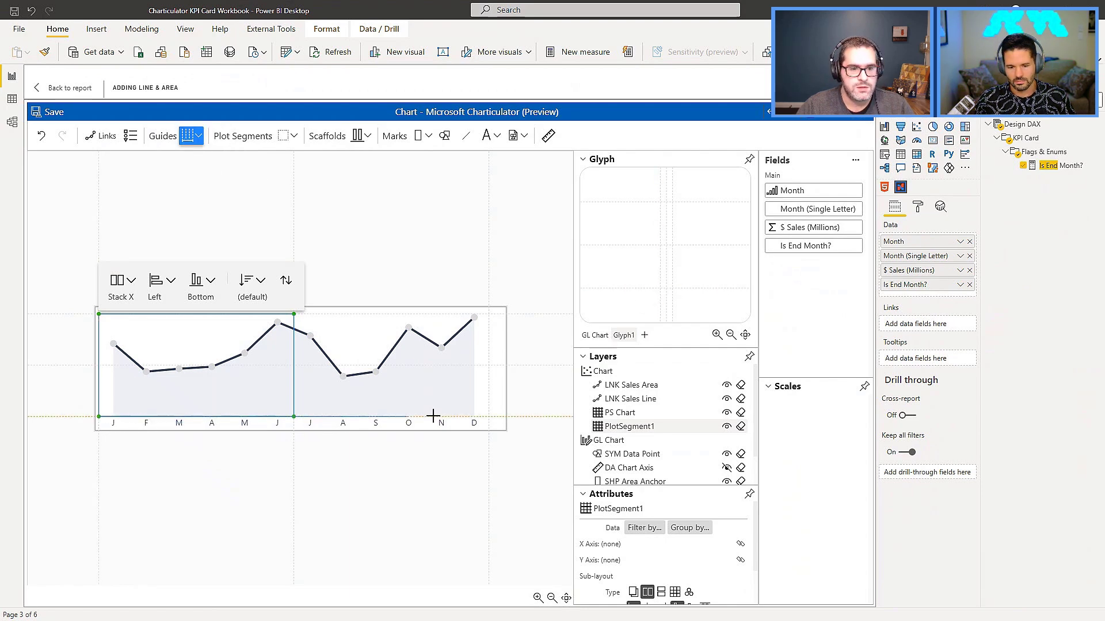
click(490, 416)
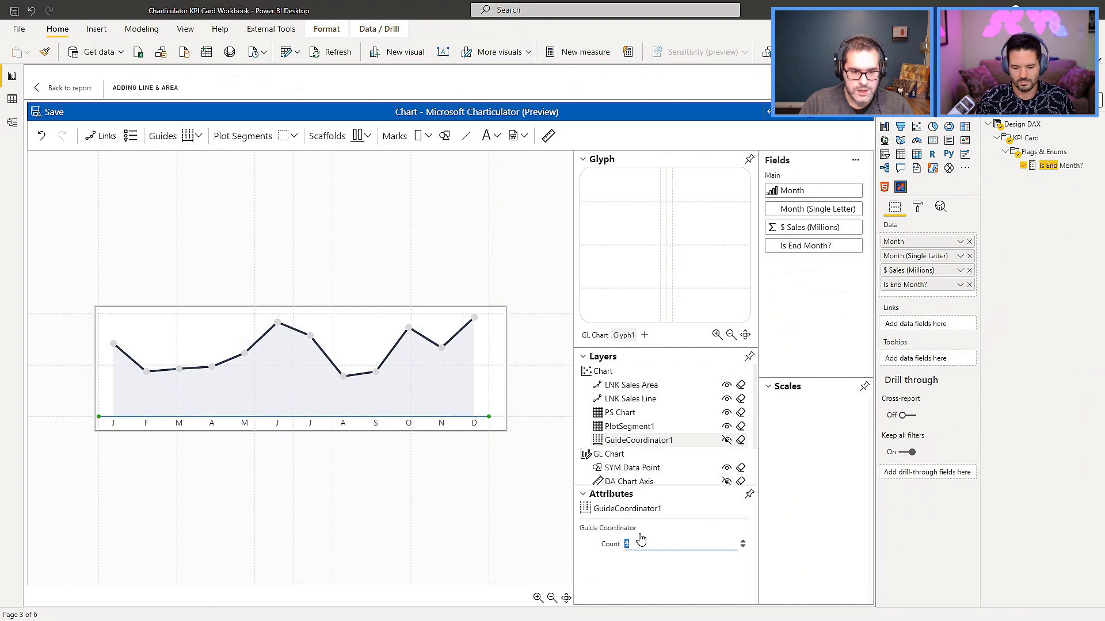
Resize PS Chart to start at the second coordinator guide, and resize the new plot segment to end at that same guide.
click(627, 414)
drag(99, 417, 228, 416)
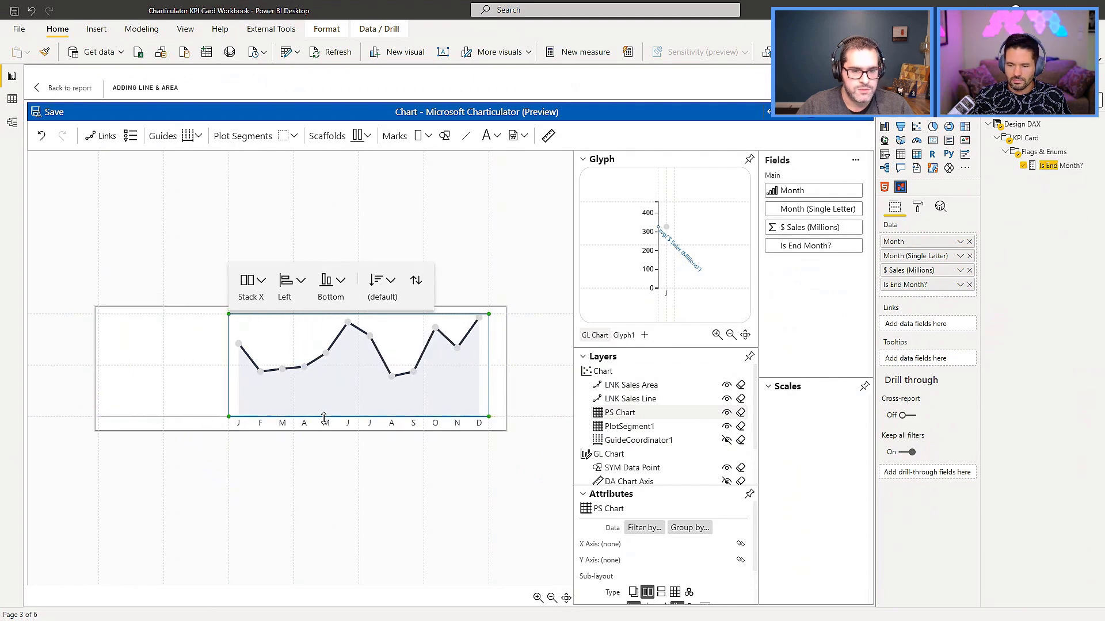
click(504, 278)
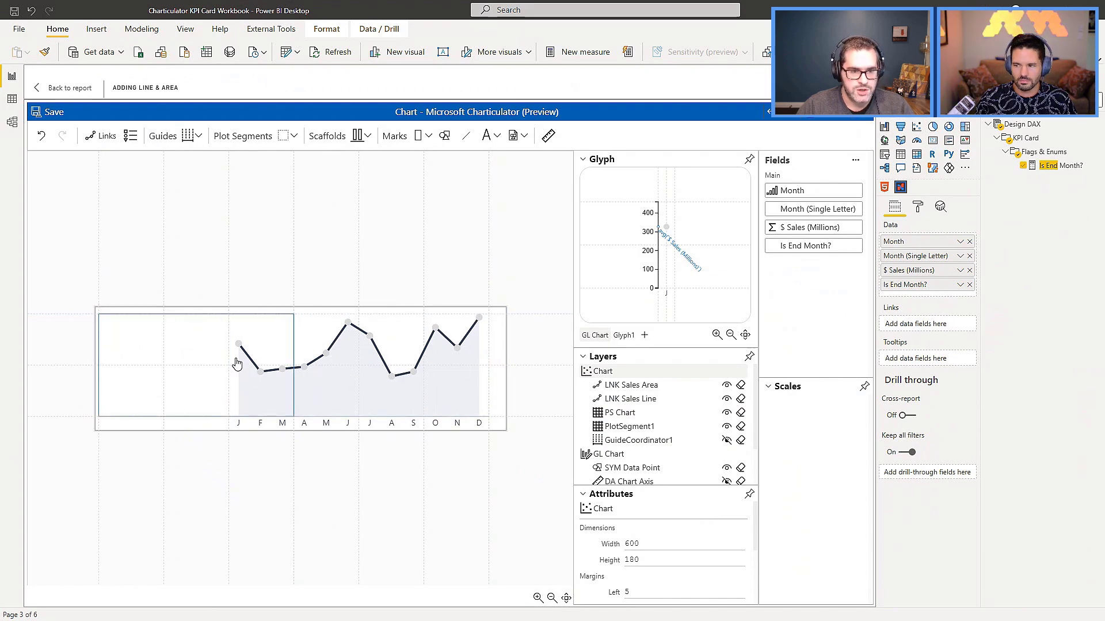
click(645, 428)
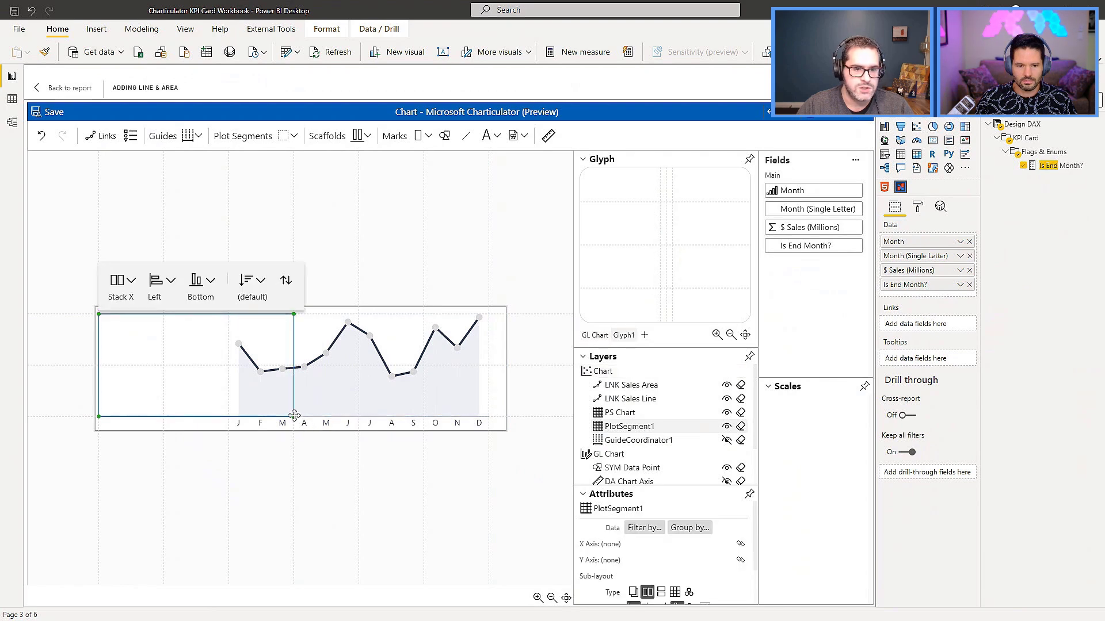
drag(228, 419, 229, 417)
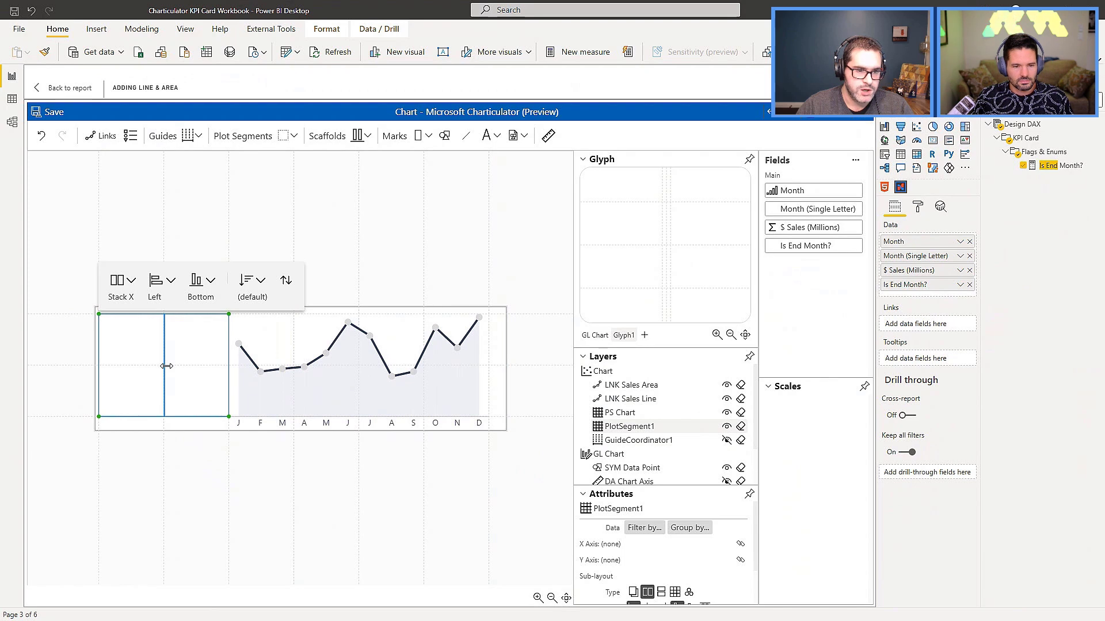
Add a symbol mark at the new glyph's centre and filter its plot segment by Is End Month? categories, keeping only Y.
drag(445, 135, 666, 238)
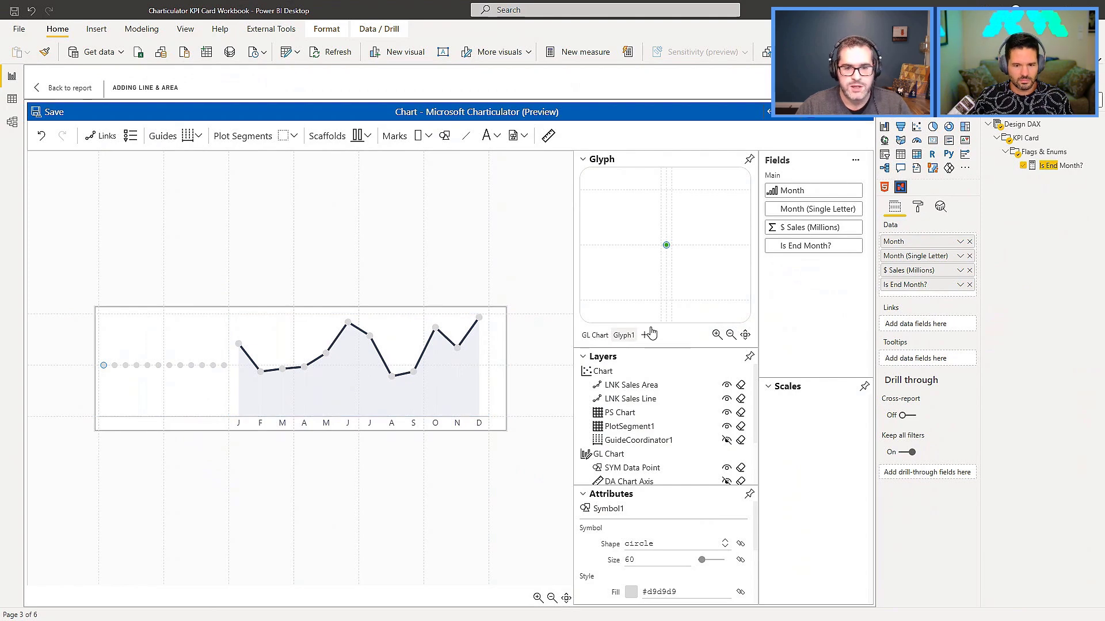
click(640, 433)
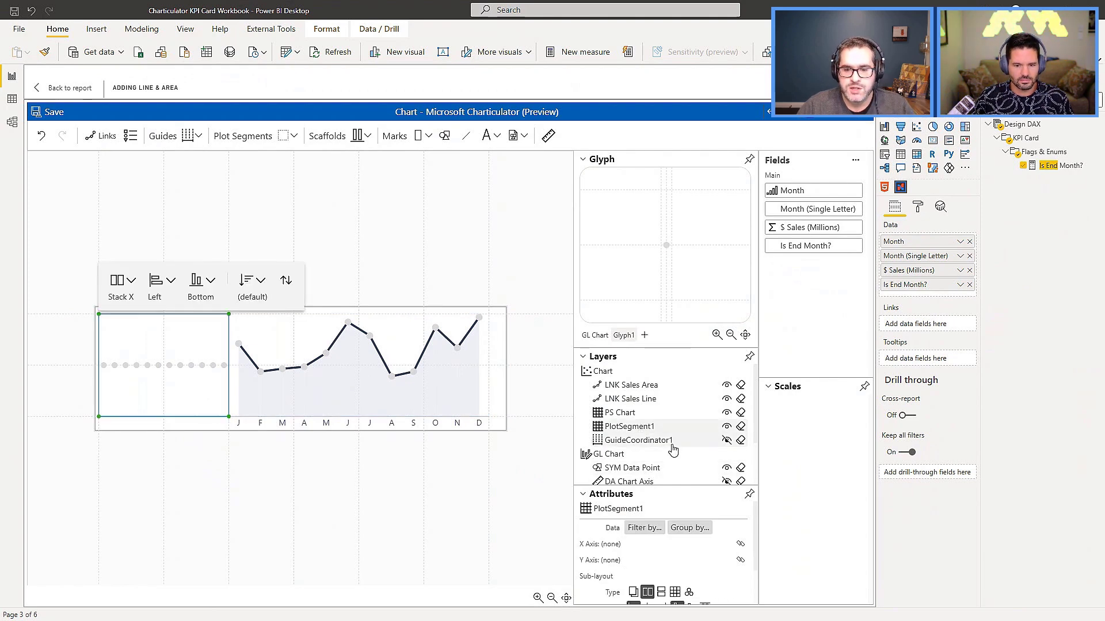
click(643, 534)
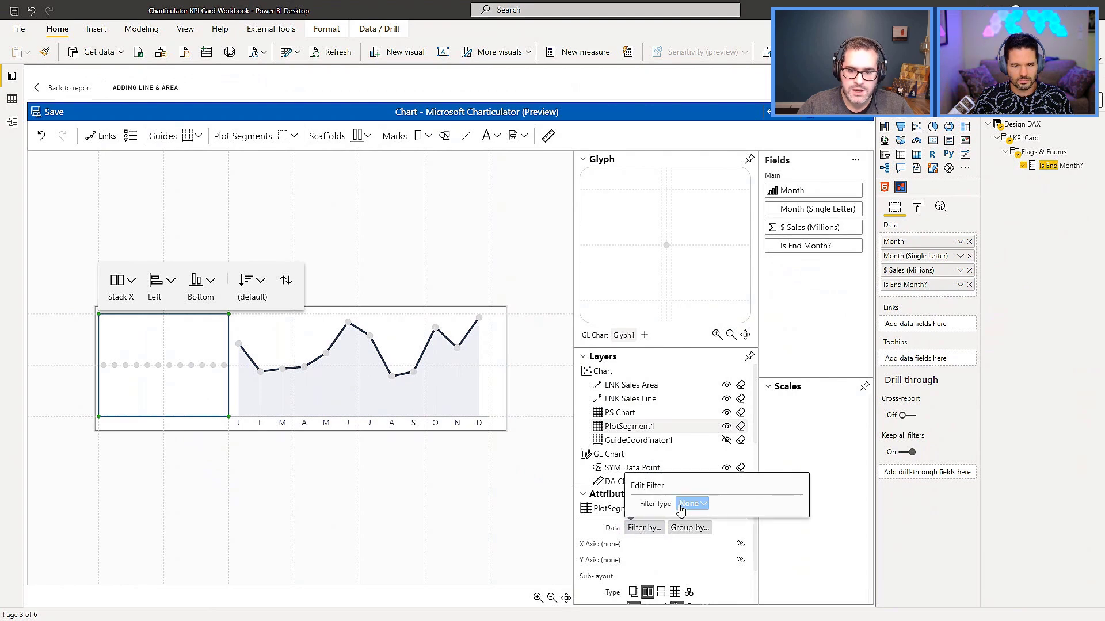
click(774, 550)
click(649, 534)
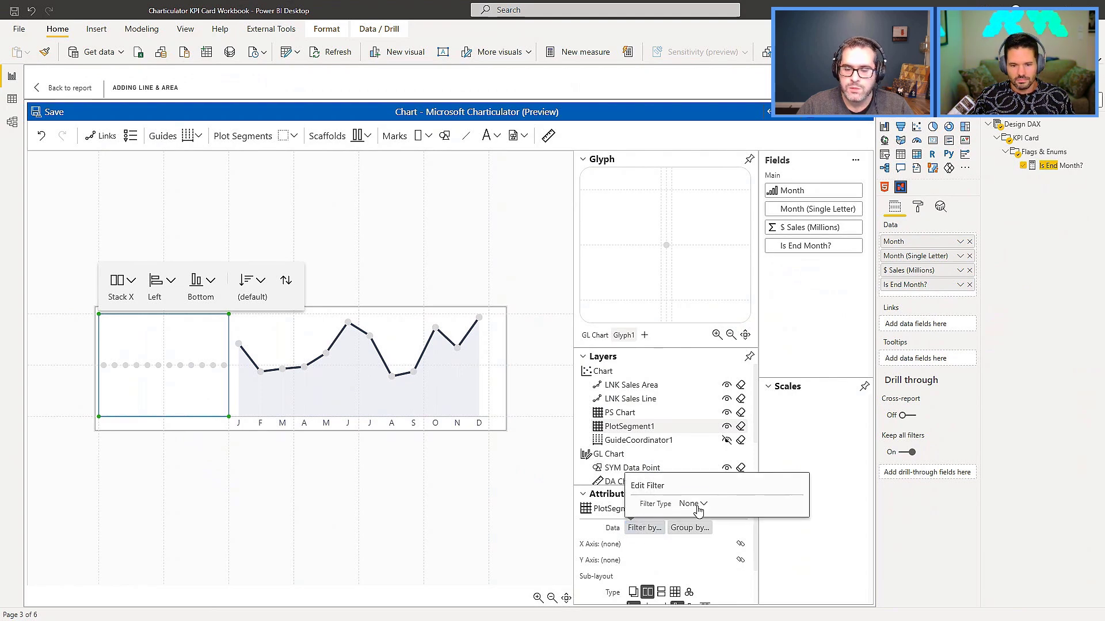
click(699, 505)
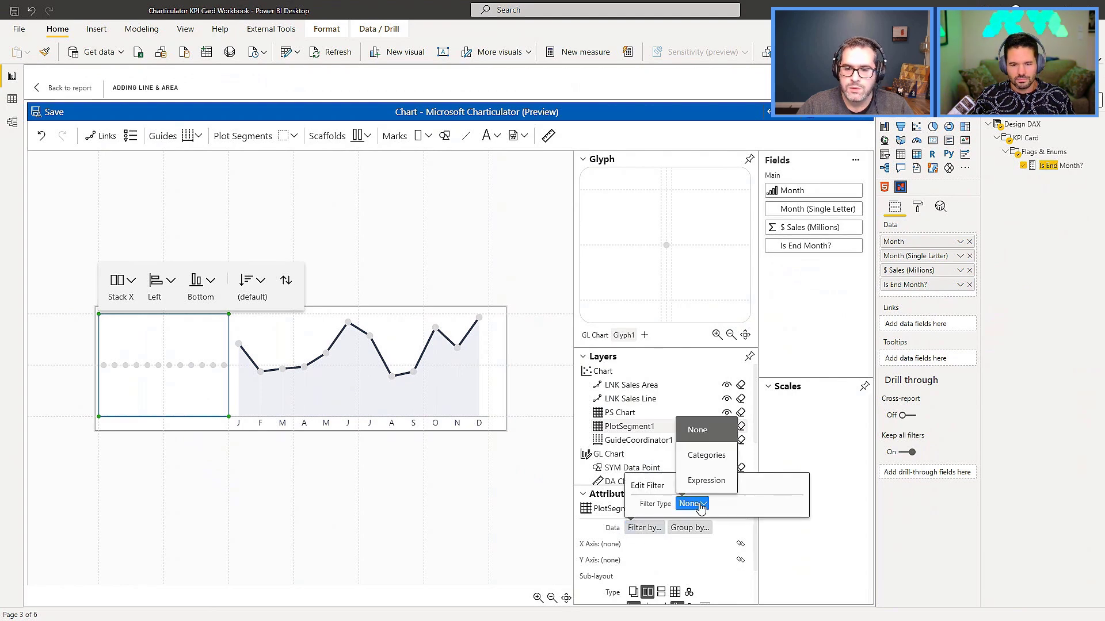
click(707, 457)
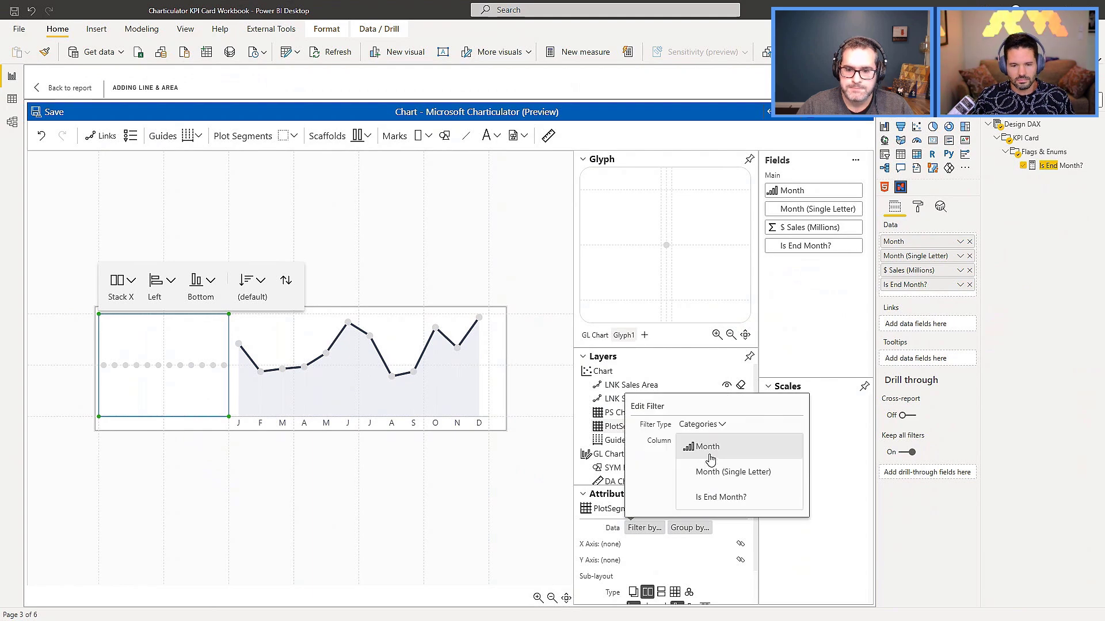
click(716, 500)
click(684, 490)
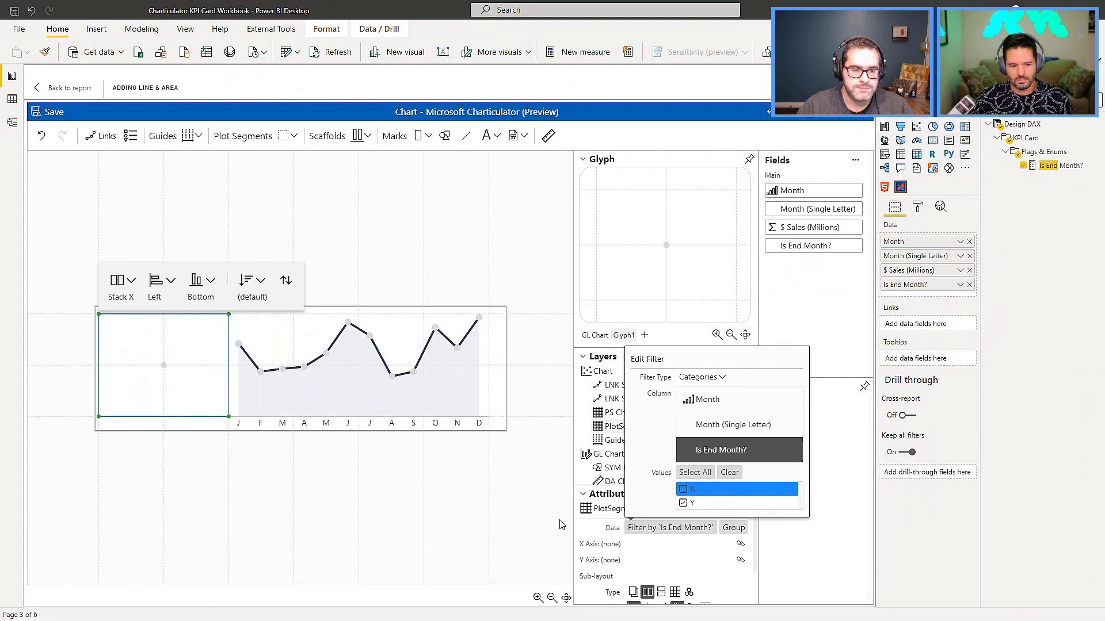
click(519, 520)
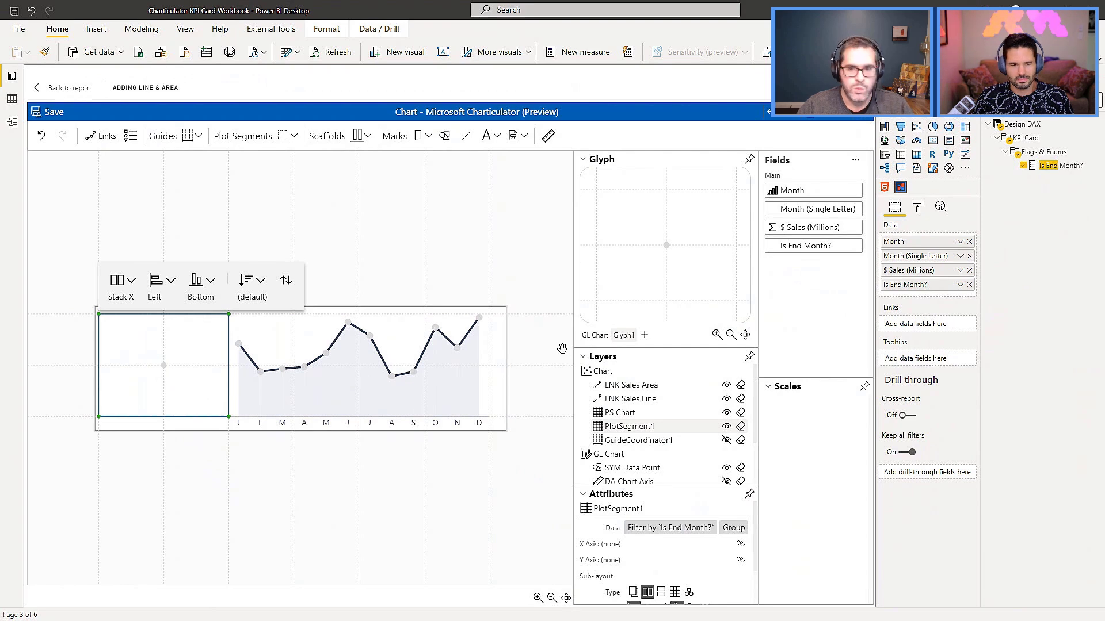
Replace the new glyph's symbol mark with a text mark placed at the glyph's centre.
click(666, 246)
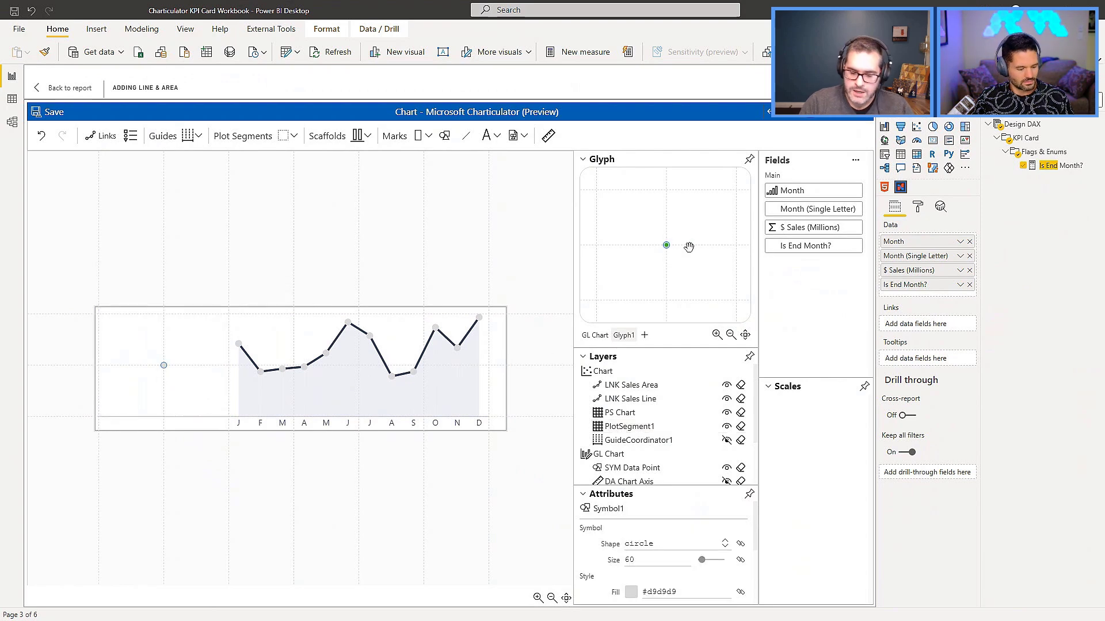
click(689, 247)
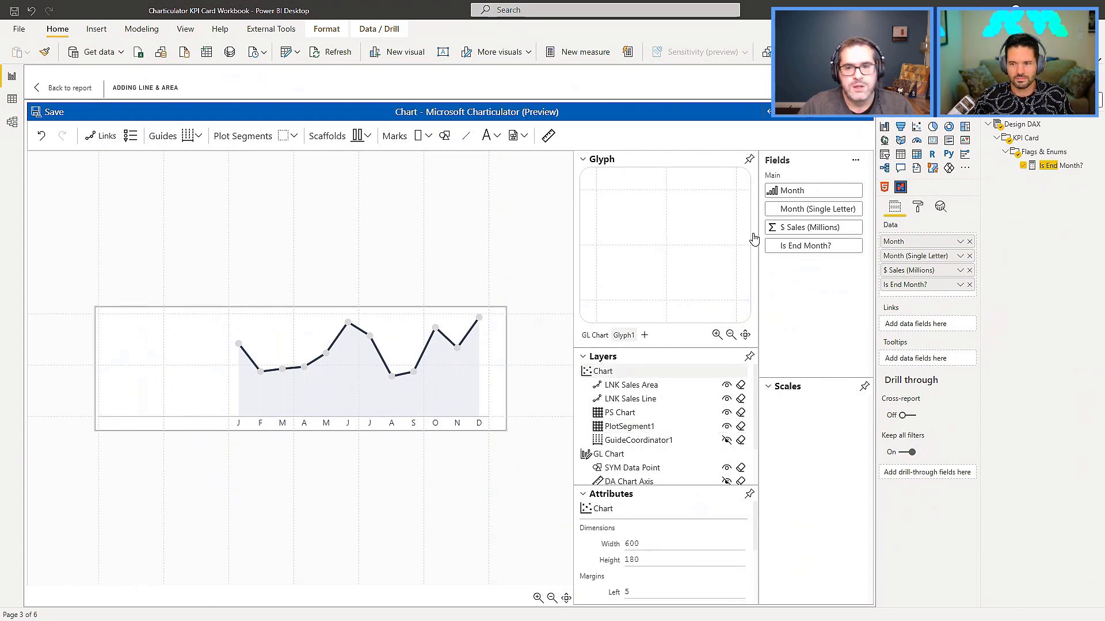
drag(490, 134, 667, 247)
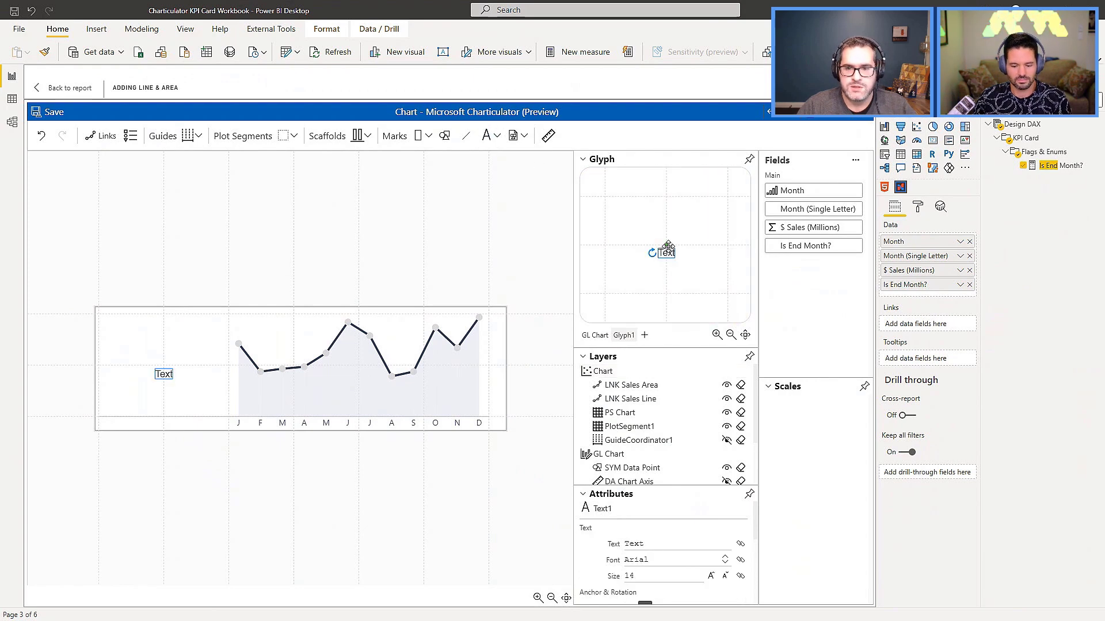
Anchor the text mark to the middle vertically and bind its text to the $ Sales (Millions) field.
scroll(690, 512, down, 2)
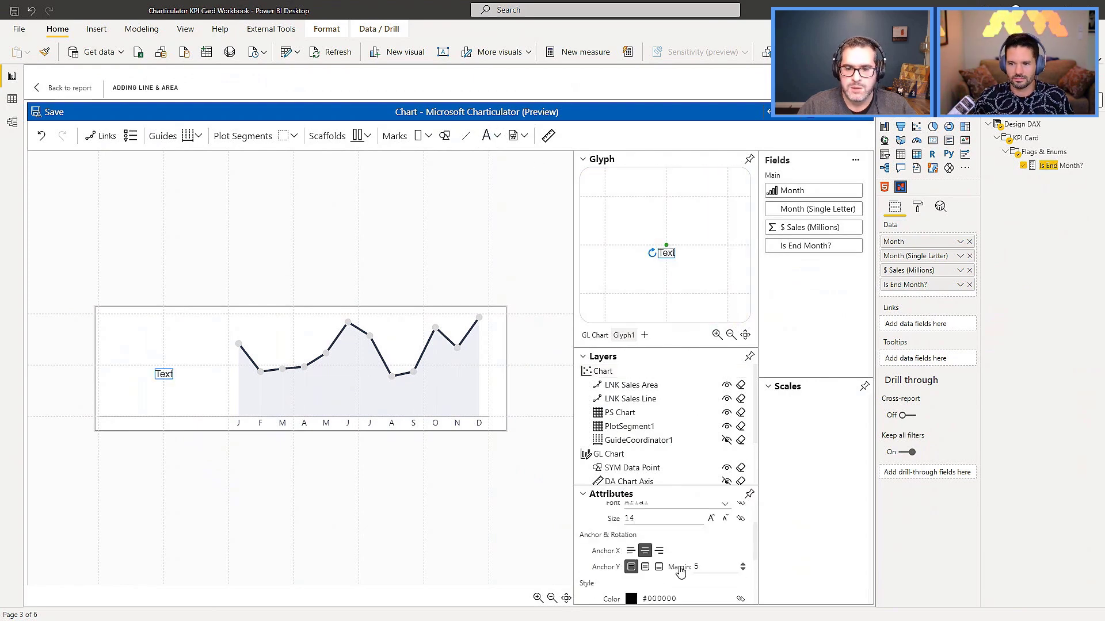
click(645, 570)
drag(812, 231, 659, 550)
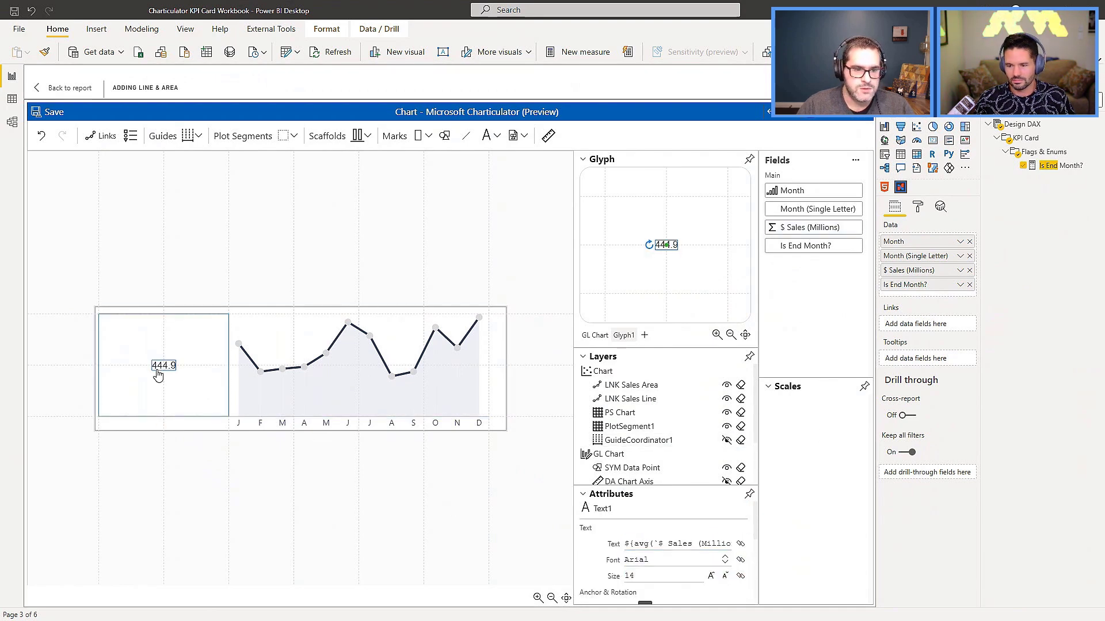
Change the number format in the text mark's sales expression to .0f.
click(681, 547)
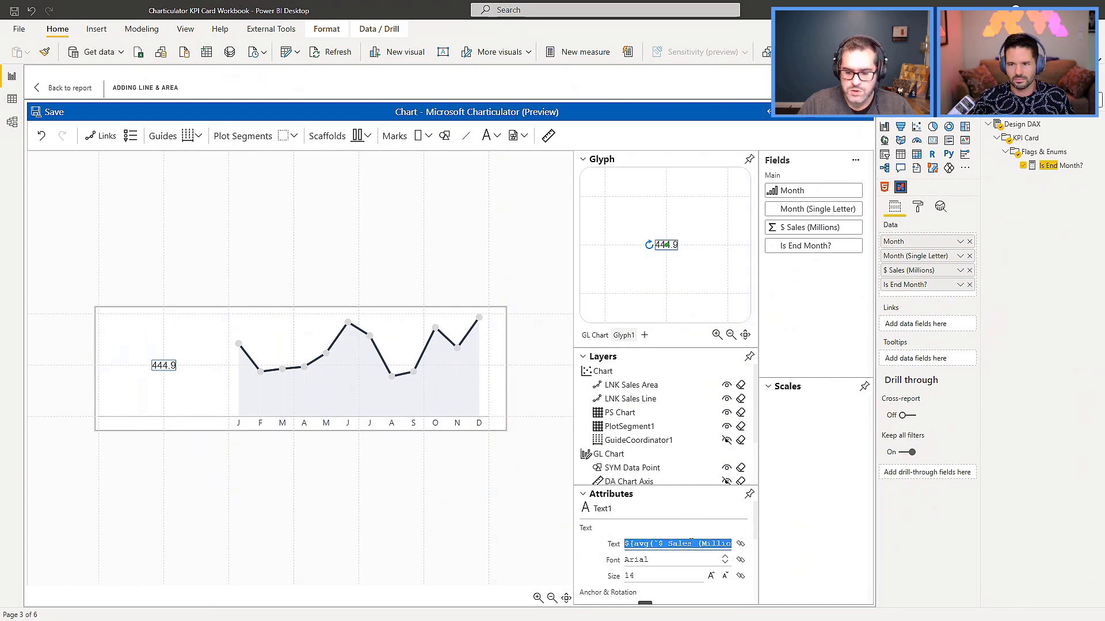
key(End)
key(BackSpace)
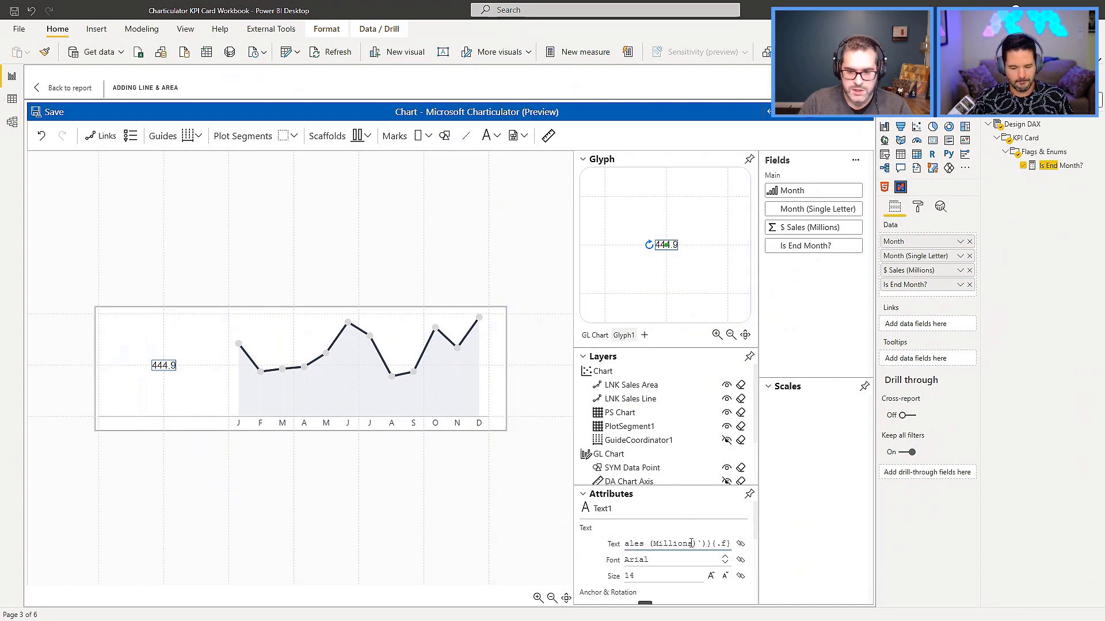
key(Return)
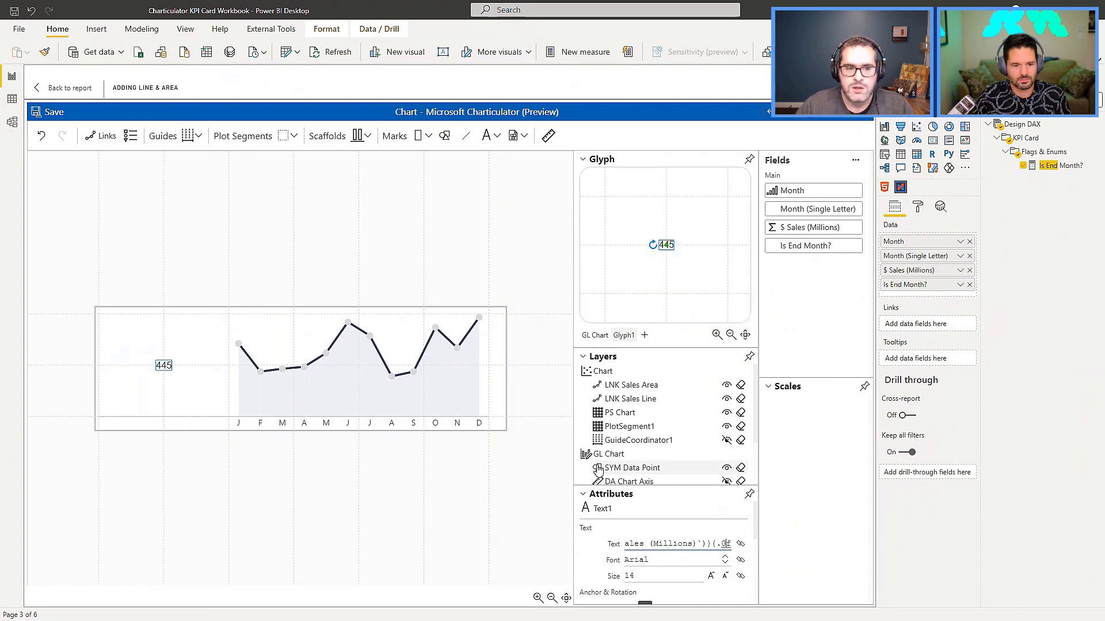
Increase the sales figure's text size to 68.
triple_click(712, 577)
double_click(711, 578)
double_click(711, 578)
double_click(712, 577)
triple_click(711, 577)
triple_click(711, 578)
triple_click(712, 577)
triple_click(712, 577)
triple_click(712, 578)
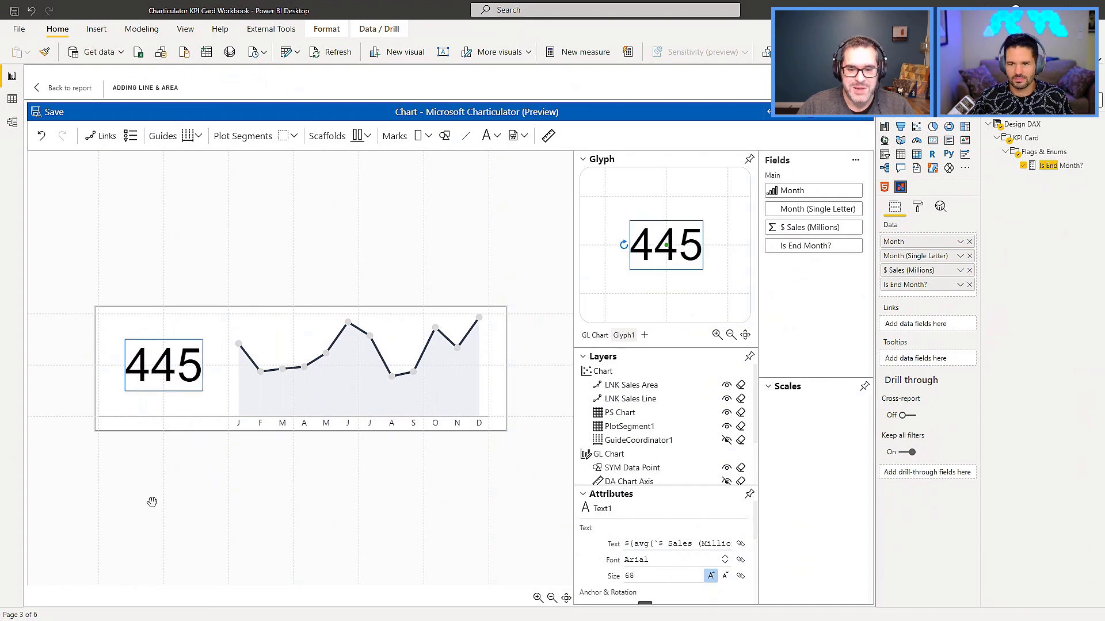
click(217, 493)
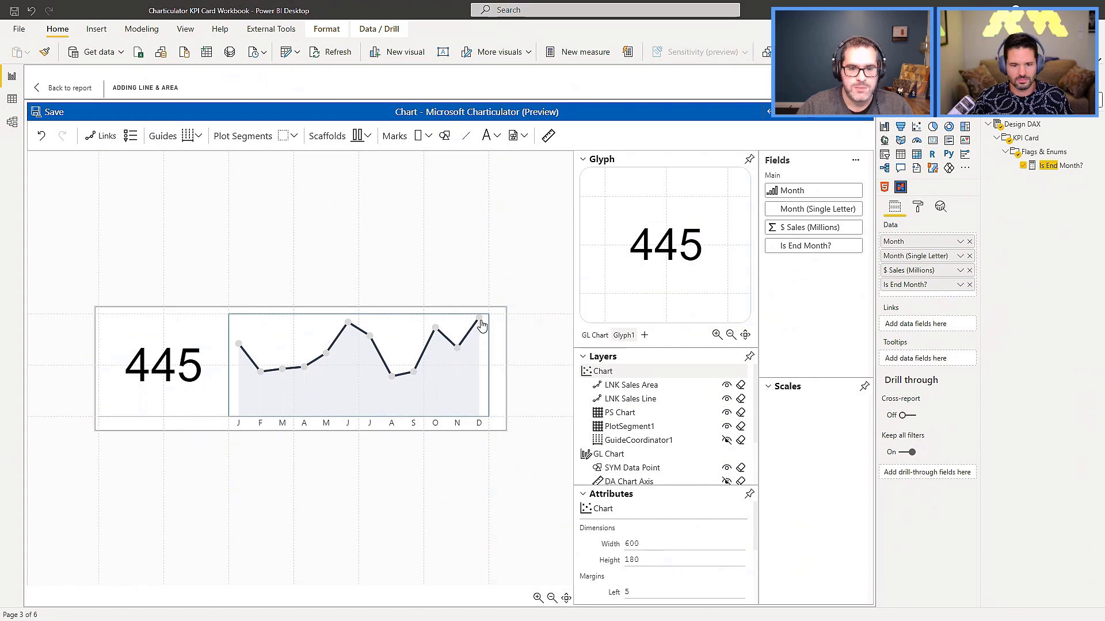
Return to the report and test the new card by setting To Month to 7 and back to 12, comparing it with the Part I page.
click(58, 90)
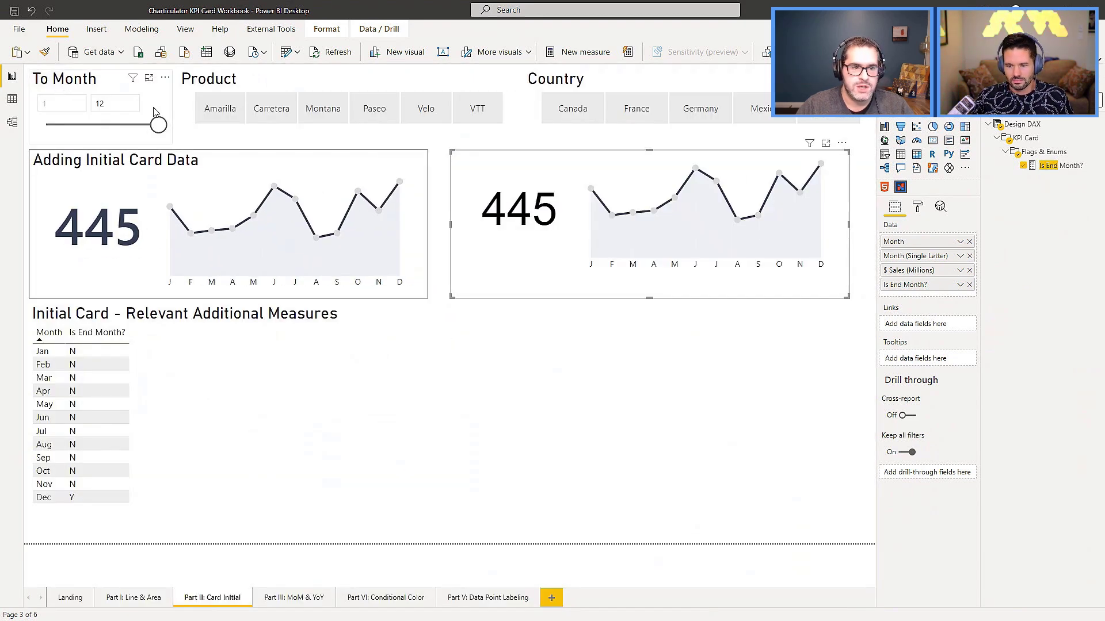
drag(159, 125, 103, 132)
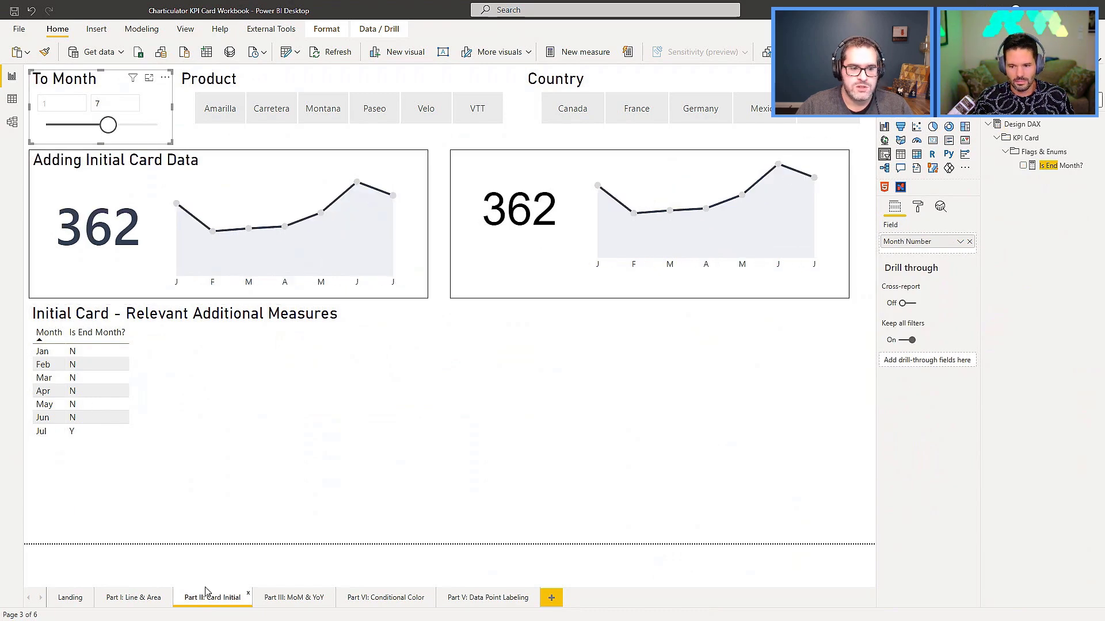
click(130, 599)
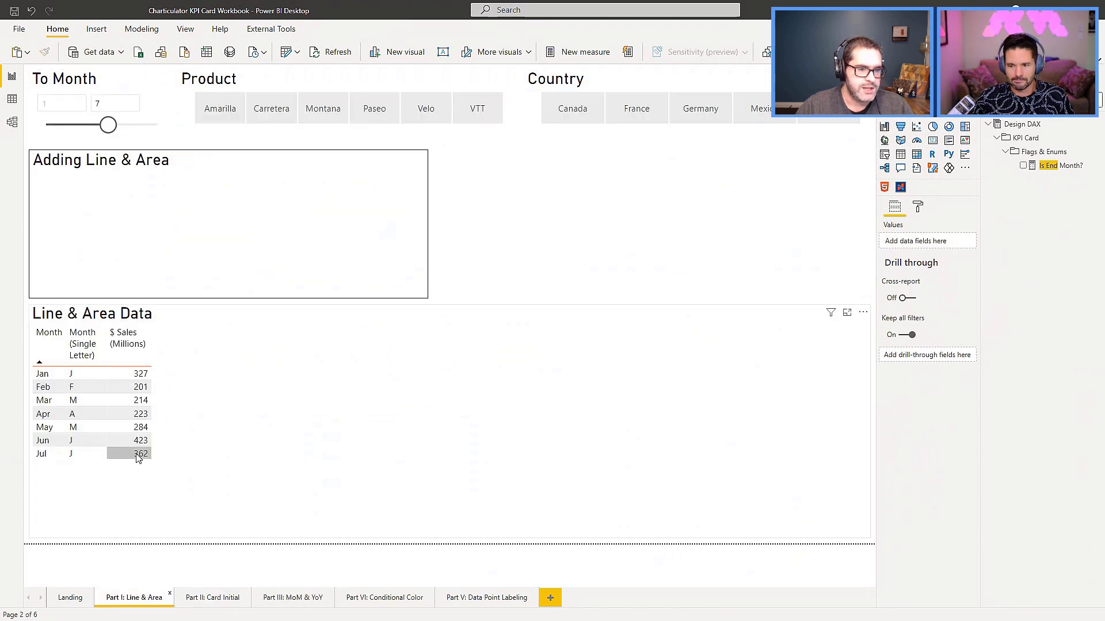
click(215, 601)
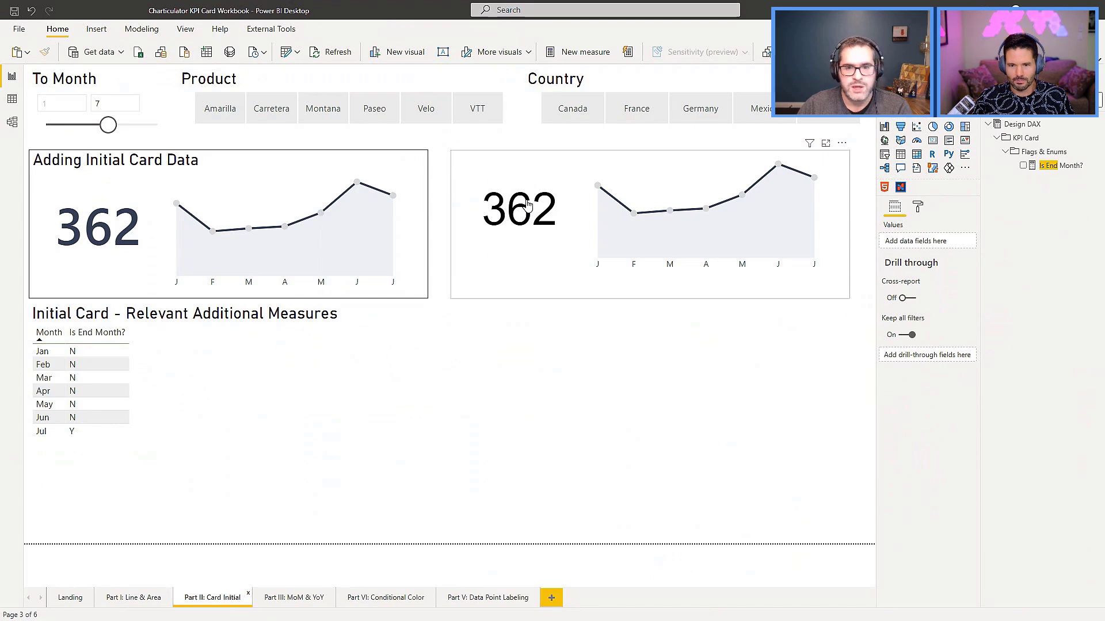
drag(108, 128, 155, 132)
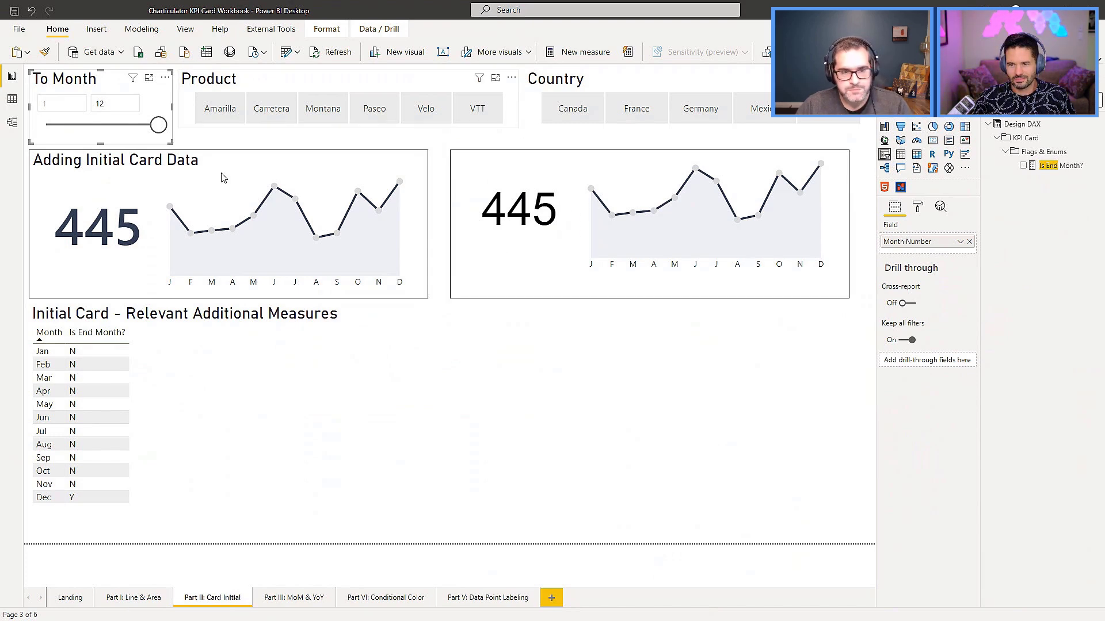
Copy the Adding Initial Card Data visual to the Part III: MoM & YoY page and place it beside the finished card.
click(294, 169)
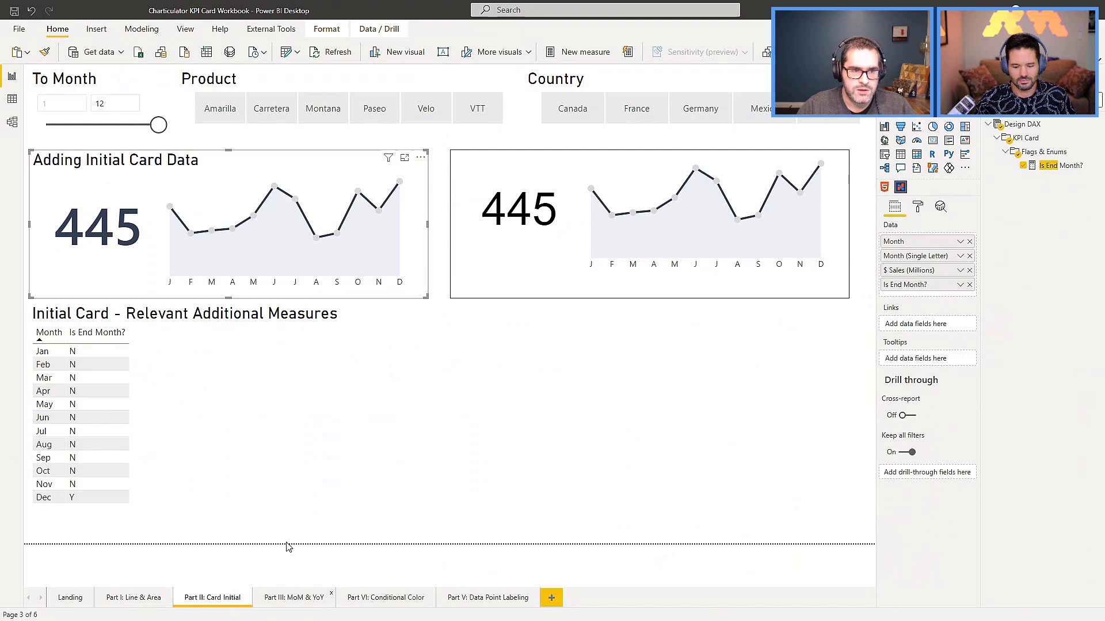
click(295, 599)
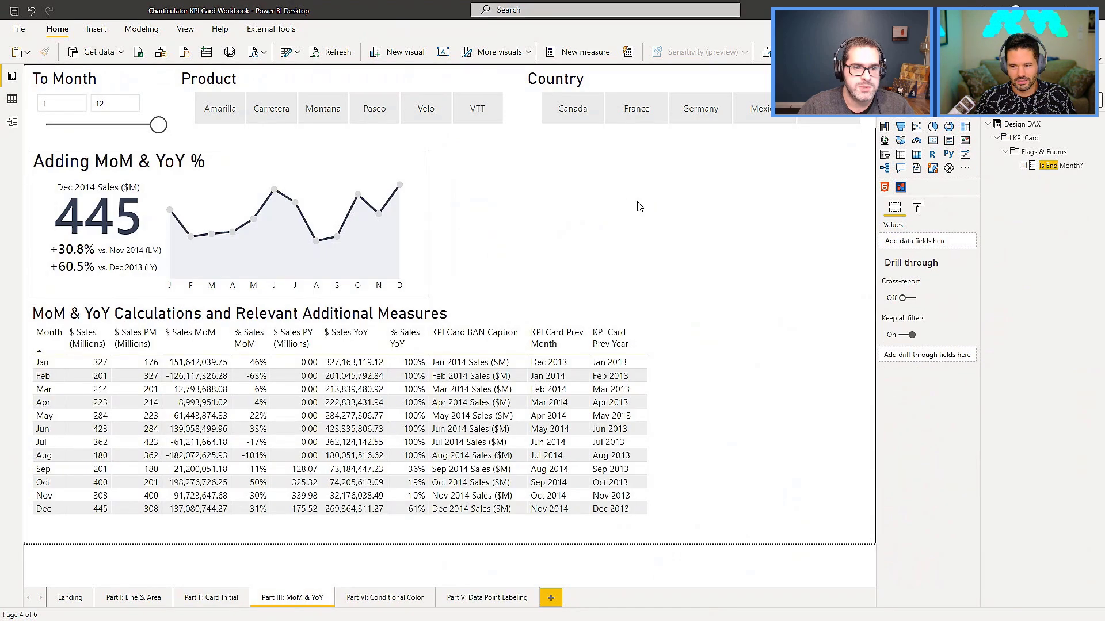
key(ctrl+v)
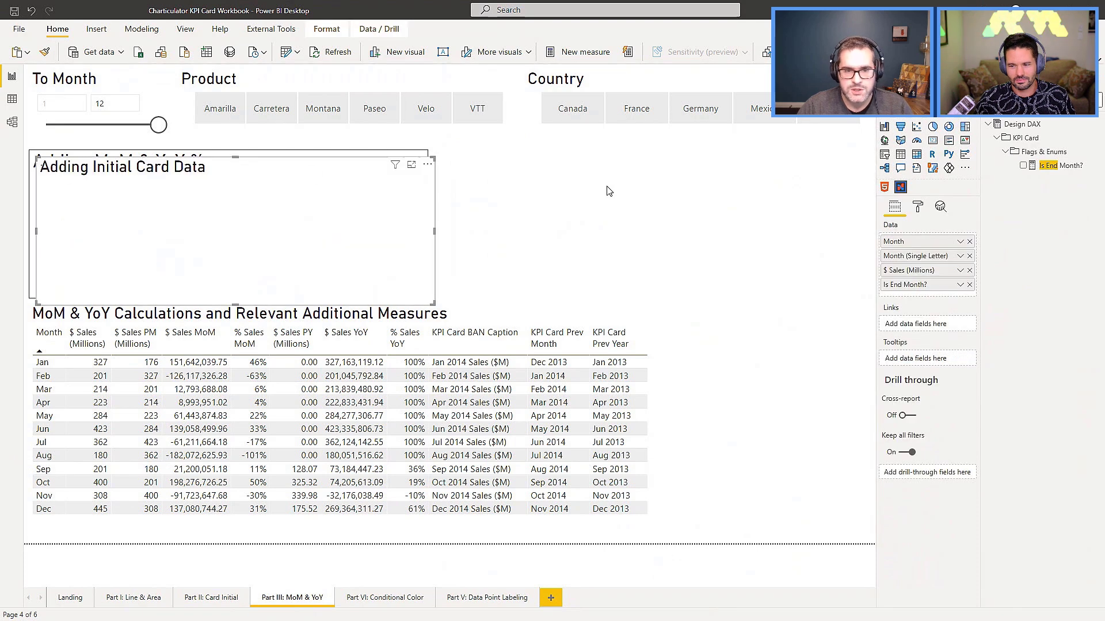
drag(230, 167, 655, 165)
Turn off the copied card's title and align the card's upper edge with the finished Adding MoM & YoY % card.
click(918, 207)
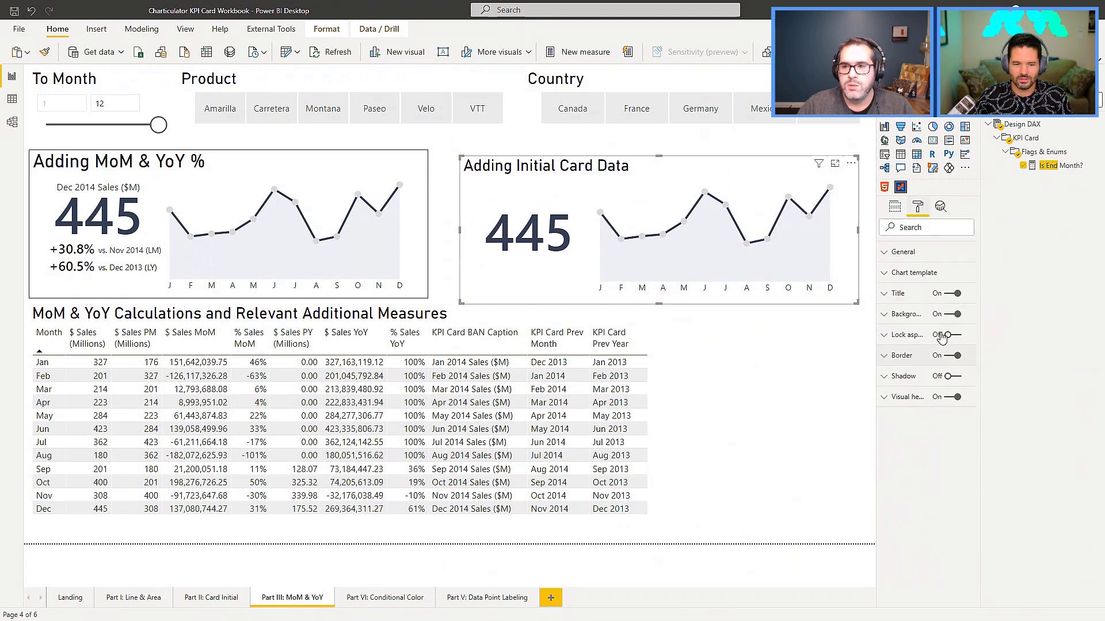
click(948, 293)
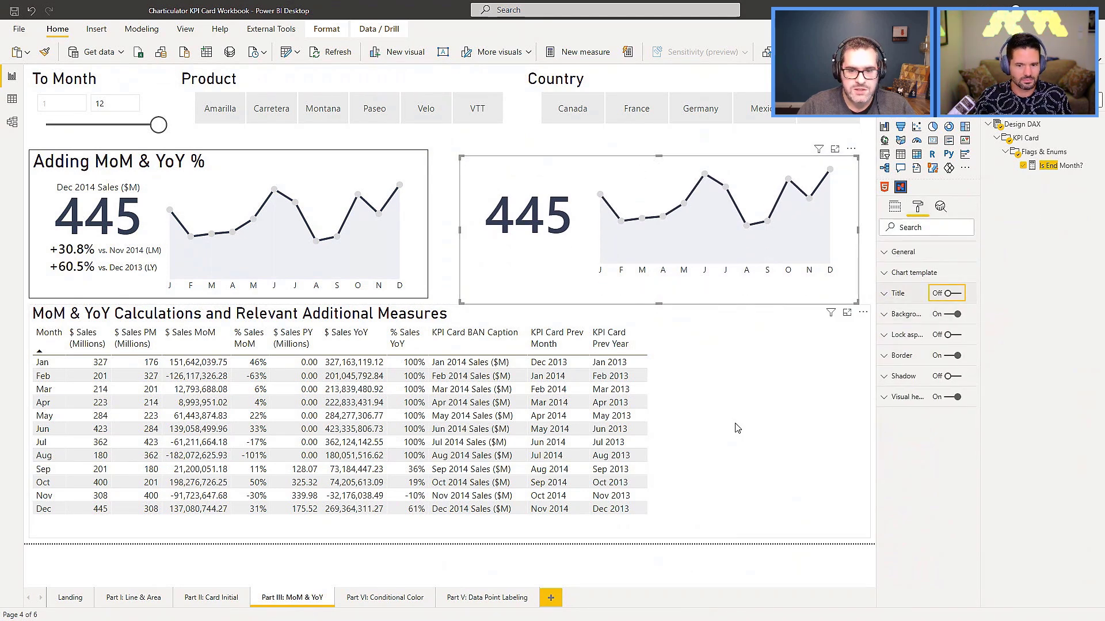
click(478, 389)
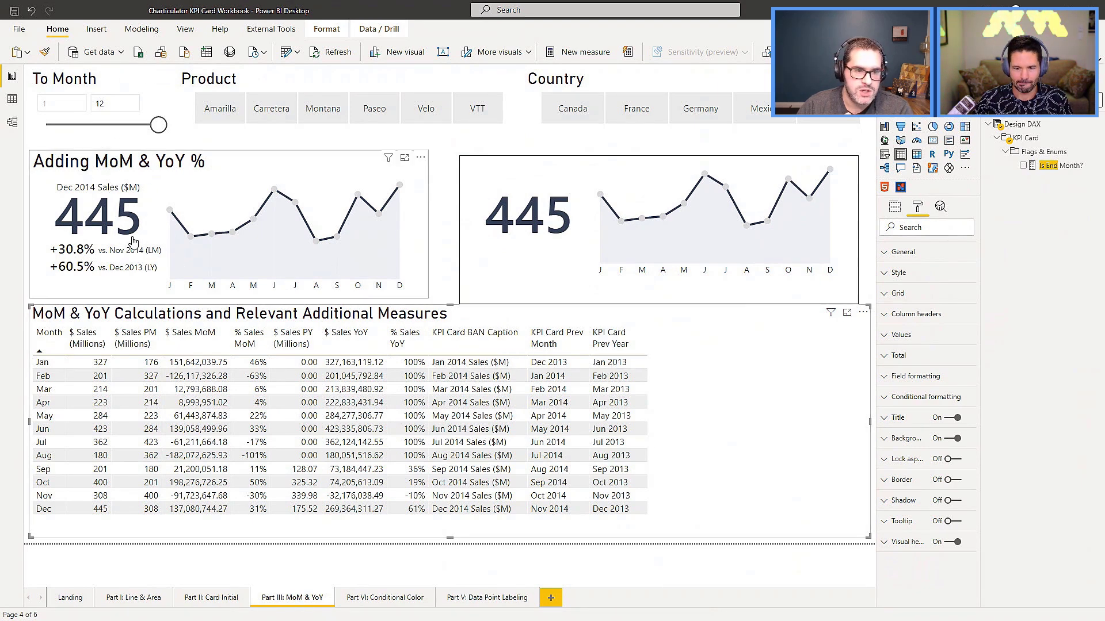
mouse_move(649, 164)
mouse_down()
mouse_move(637, 153)
mouse_move(648, 157)
mouse_up()
Add the % Sales MoM and % Sales YoY measures to the copied card's data.
click(895, 206)
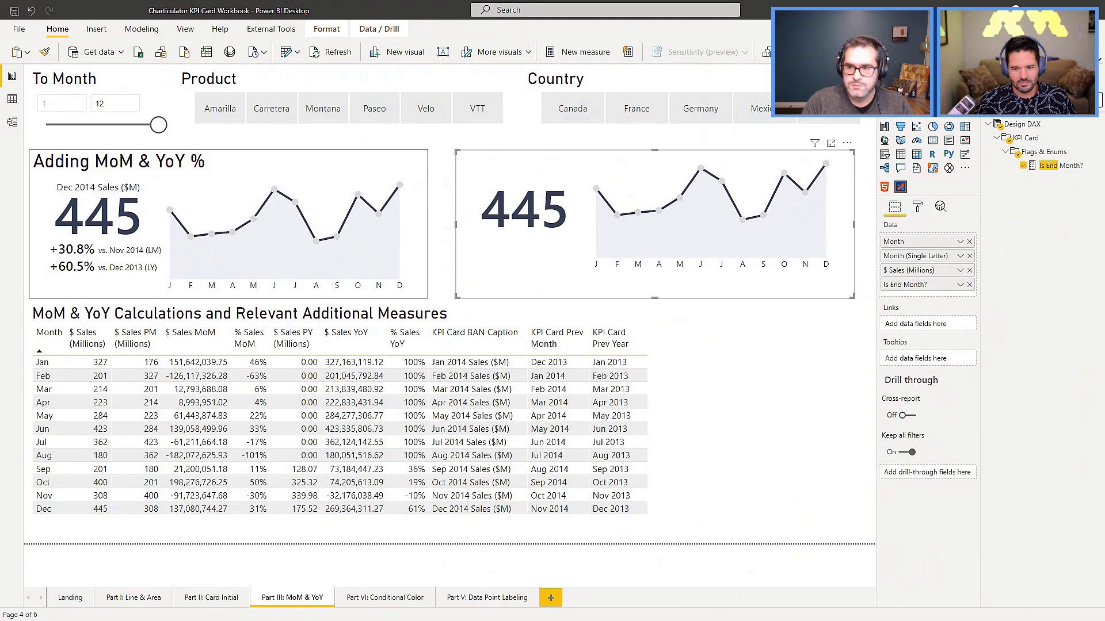
text(mom)
drag(1050, 167, 932, 294)
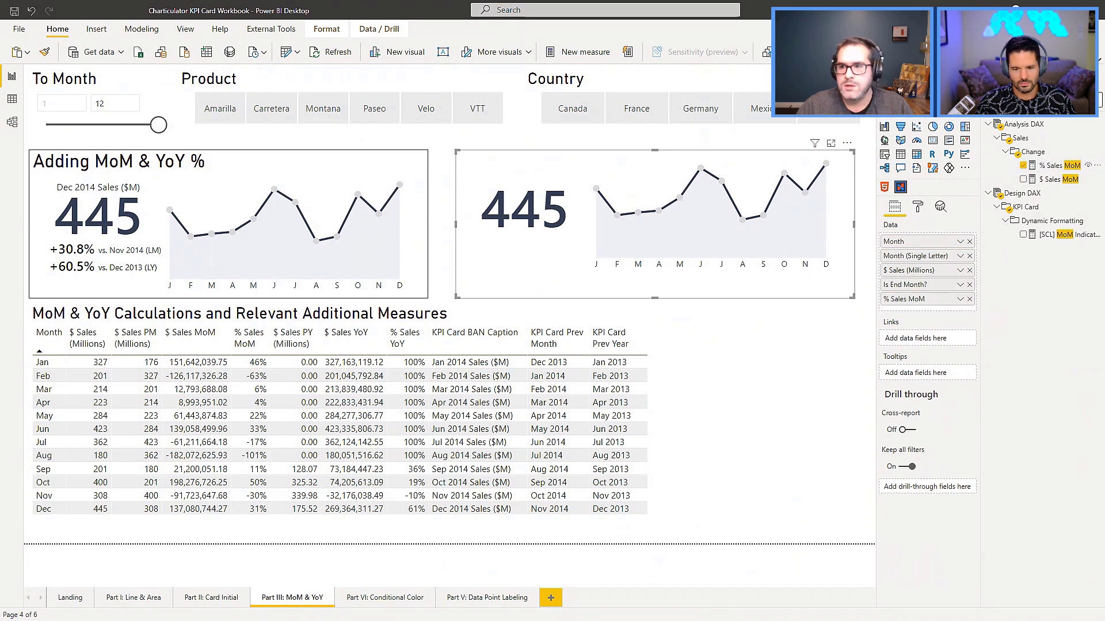
text(yoy)
drag(1051, 166, 954, 312)
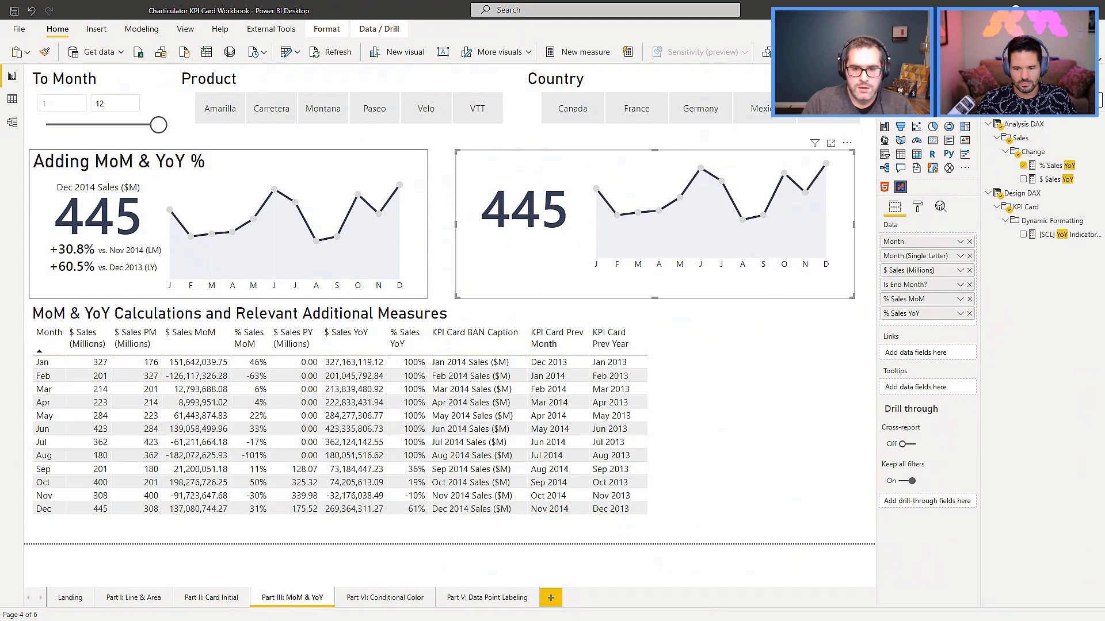
Add the KPI Card Prev Year, KPI Card Prev Month and KPI Card BAN Caption measures to the copied card's data.
text(ca)
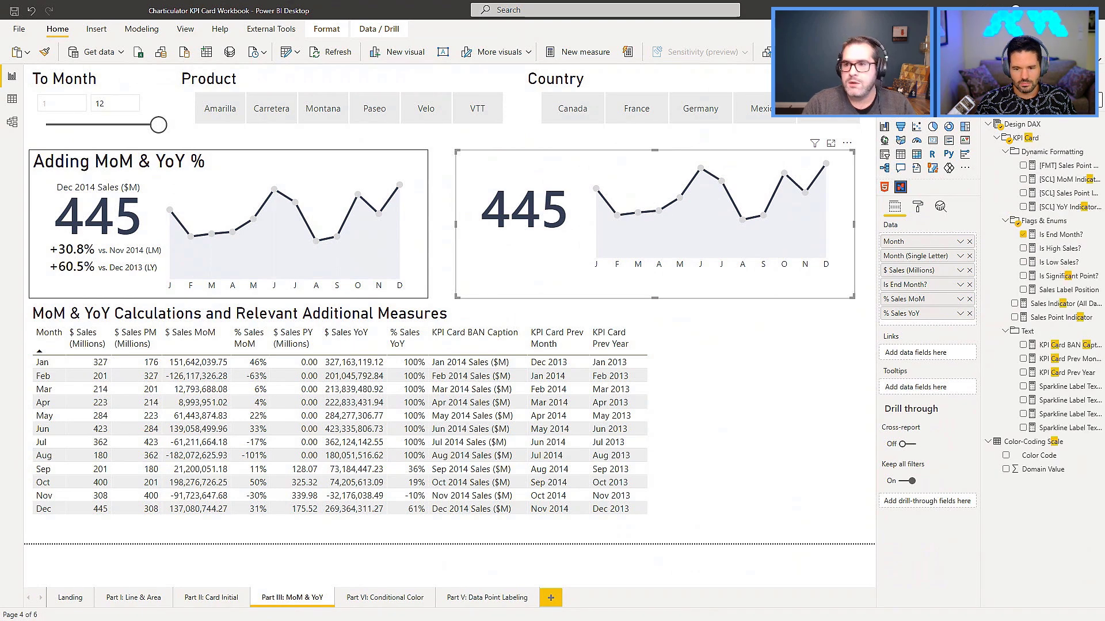
text(rd)
drag(1050, 373, 930, 325)
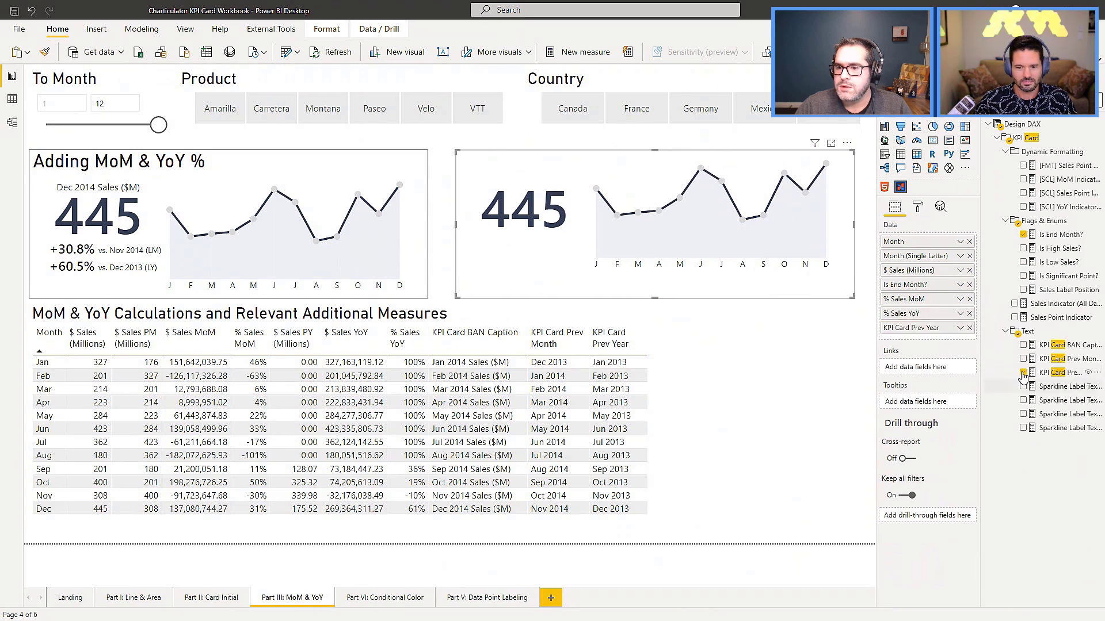
drag(1056, 359, 909, 358)
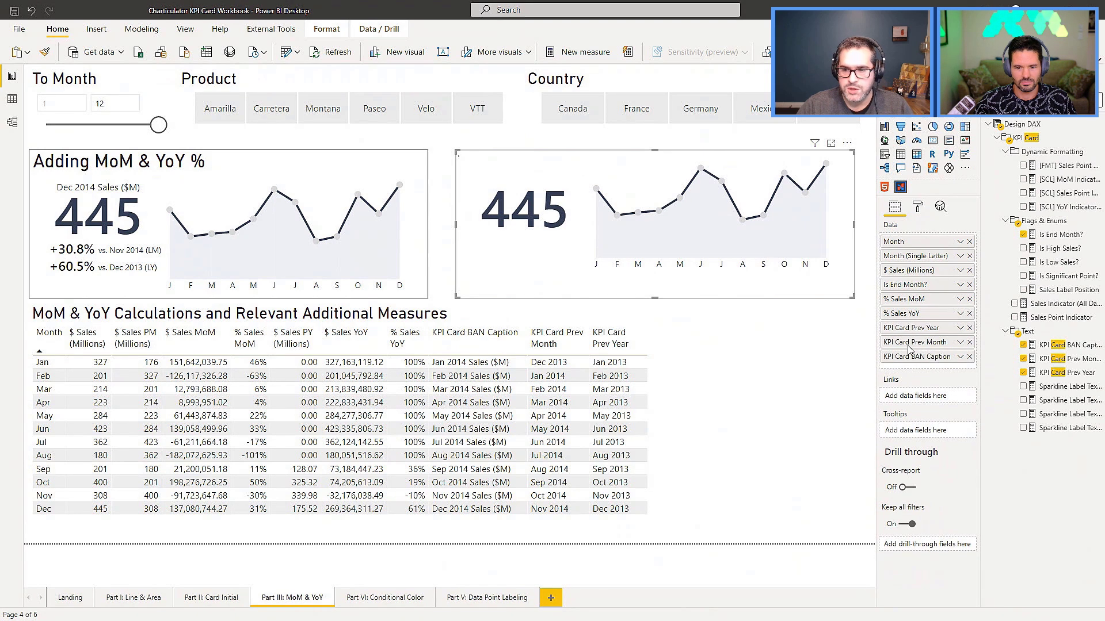
Open the copied card for editing in Charticulator and select the PS Card plot segment to show its GL Card glyph.
click(847, 142)
click(915, 196)
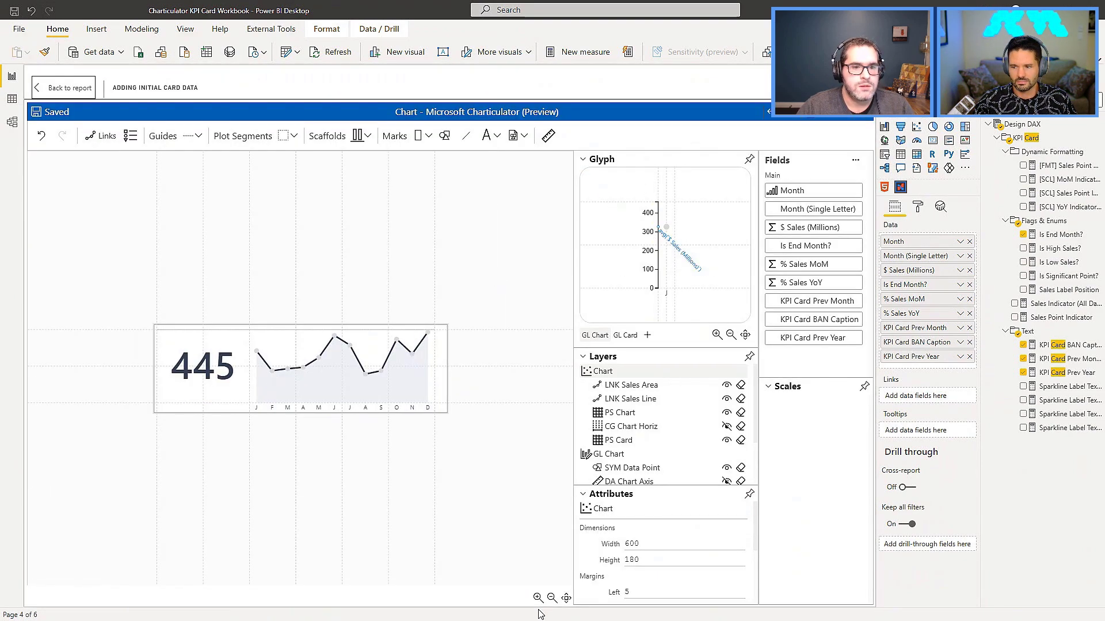
click(565, 598)
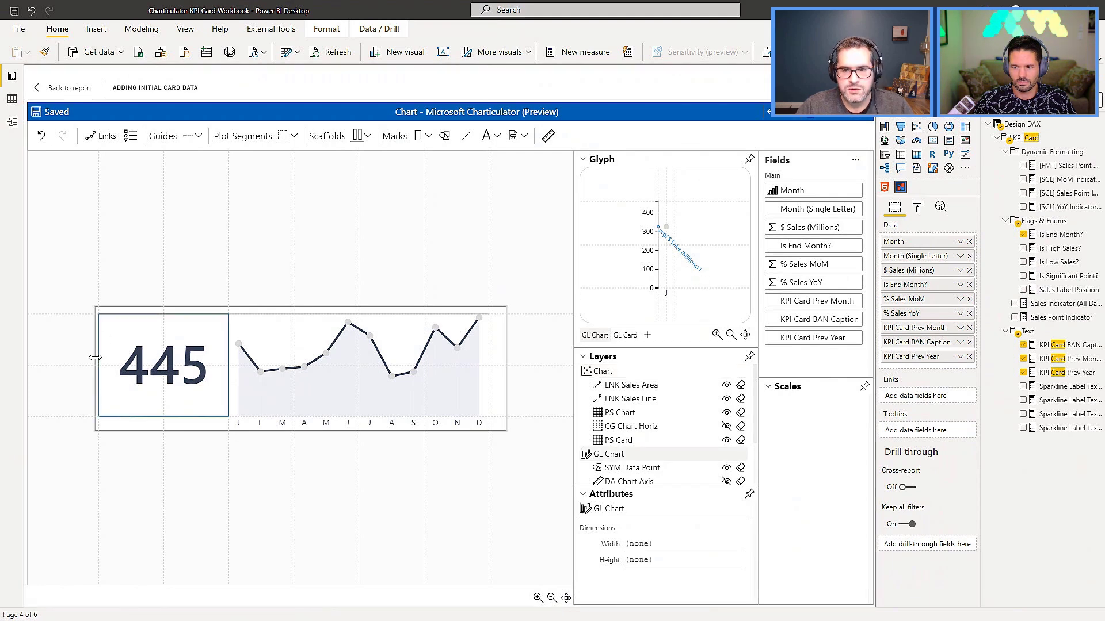
click(126, 351)
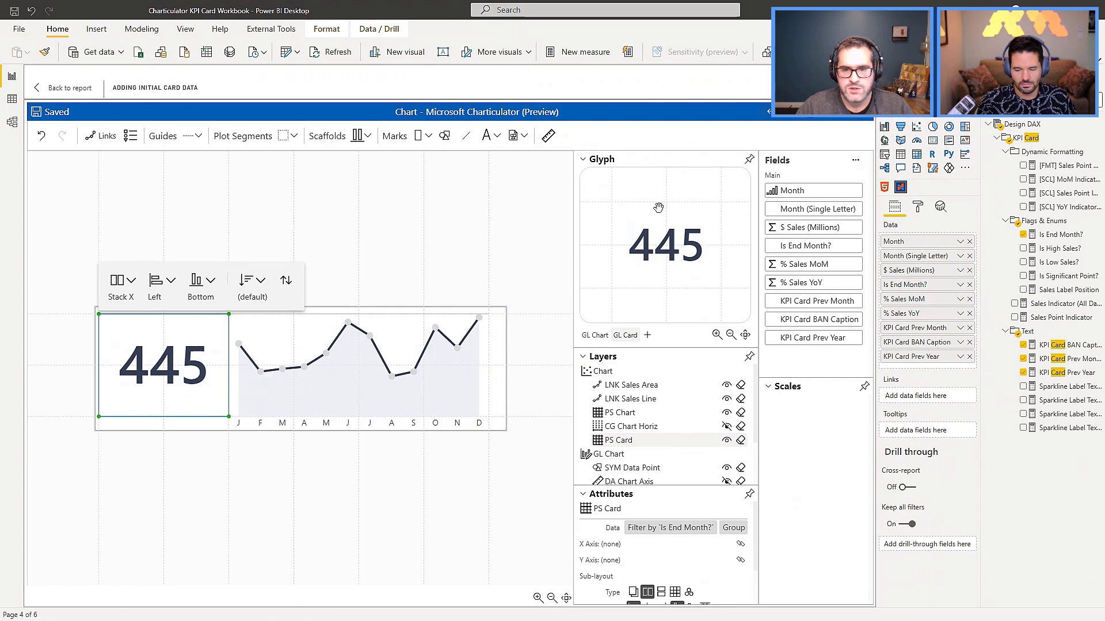
Add a Y-axis guide coordinator with a count of 16 along the full height of the GL Card glyph's left edge.
click(195, 136)
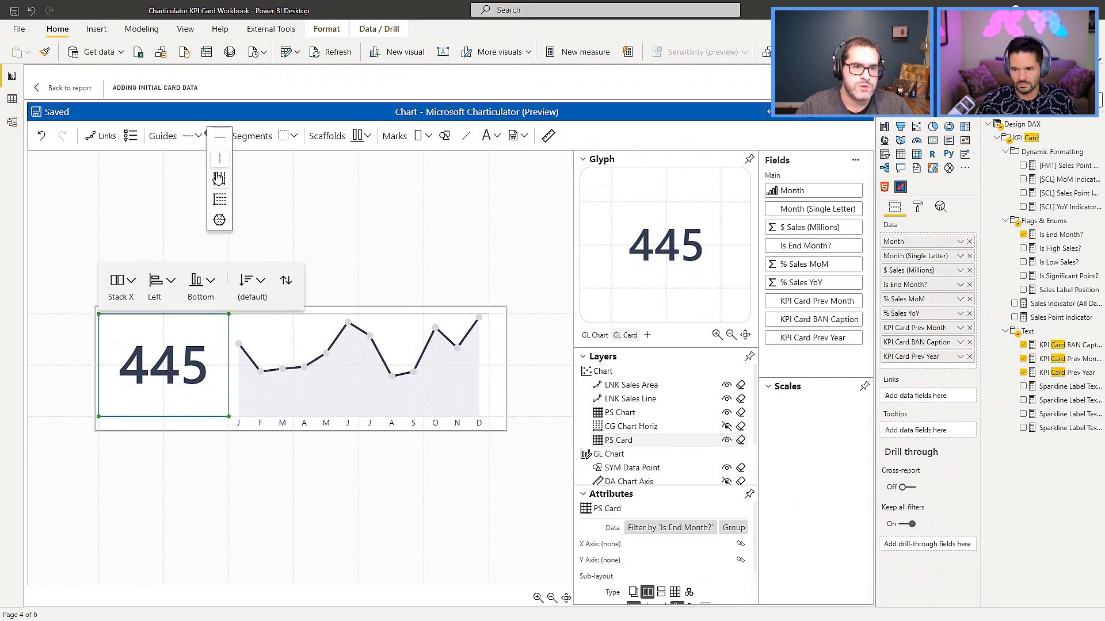
click(220, 205)
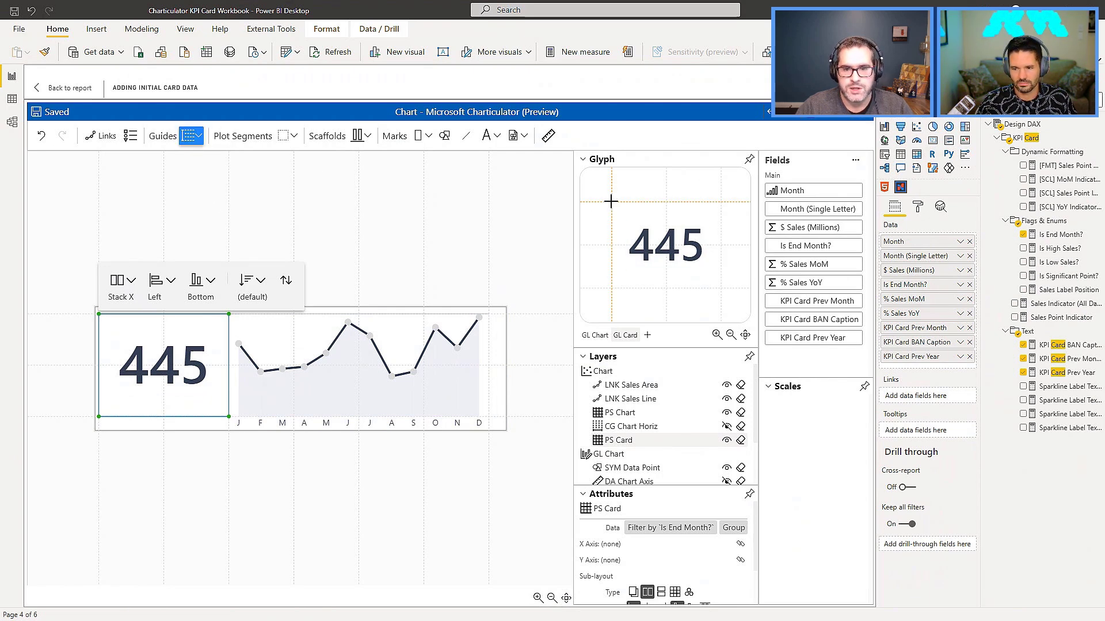
drag(611, 287, 611, 288)
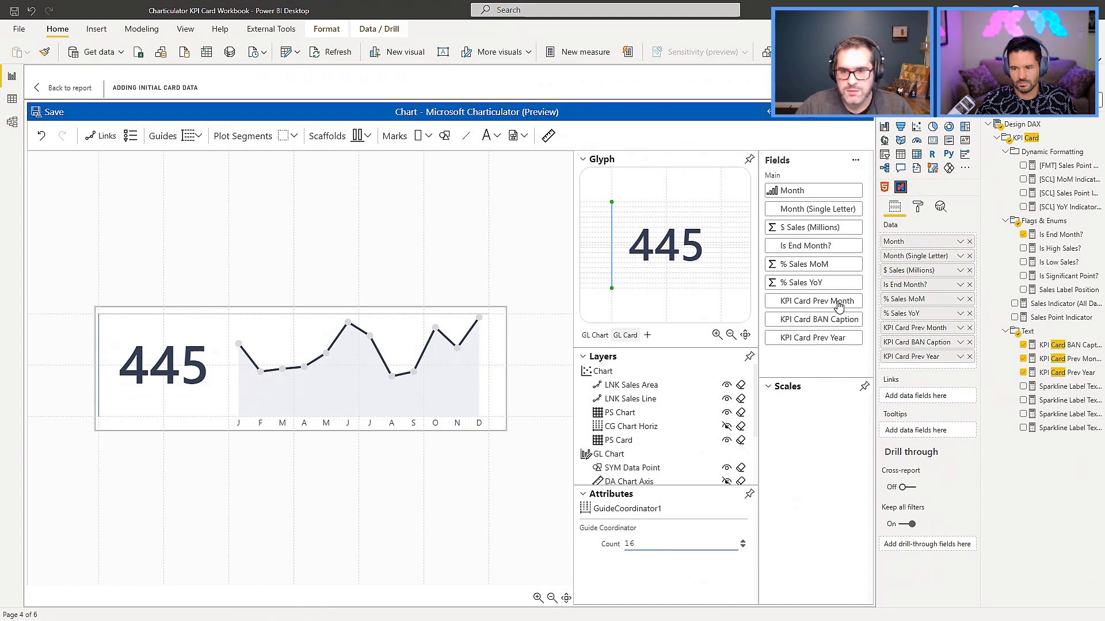
Undock and enlarge the glyph editor, fit the glyph to it, and move it clear of the card's sales figure.
click(749, 159)
drag(269, 345, 438, 441)
click(426, 431)
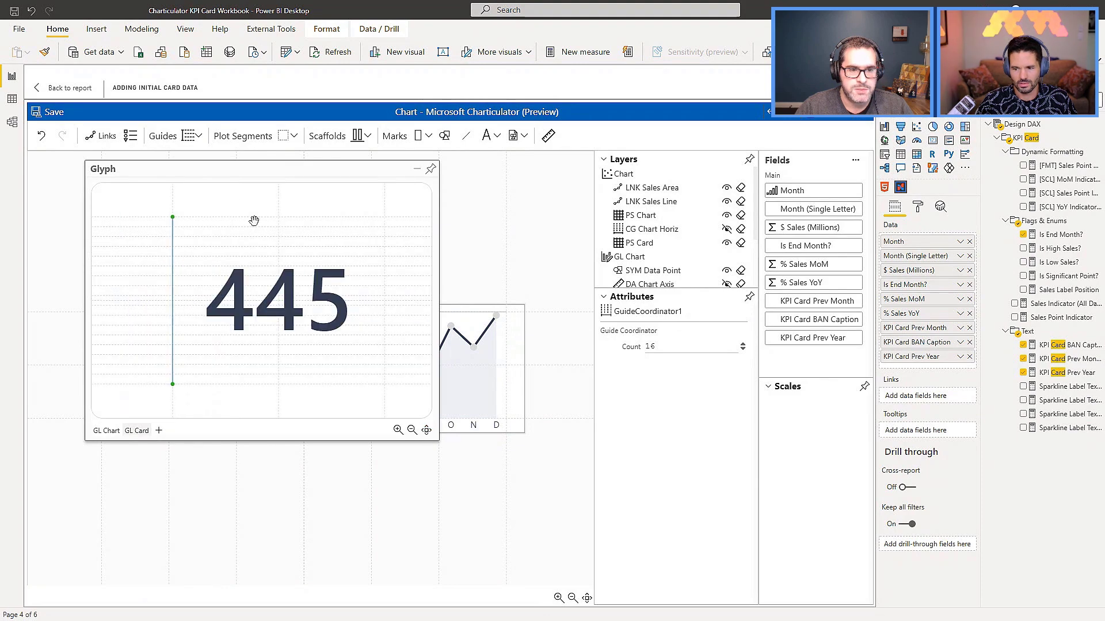
drag(217, 172, 368, 207)
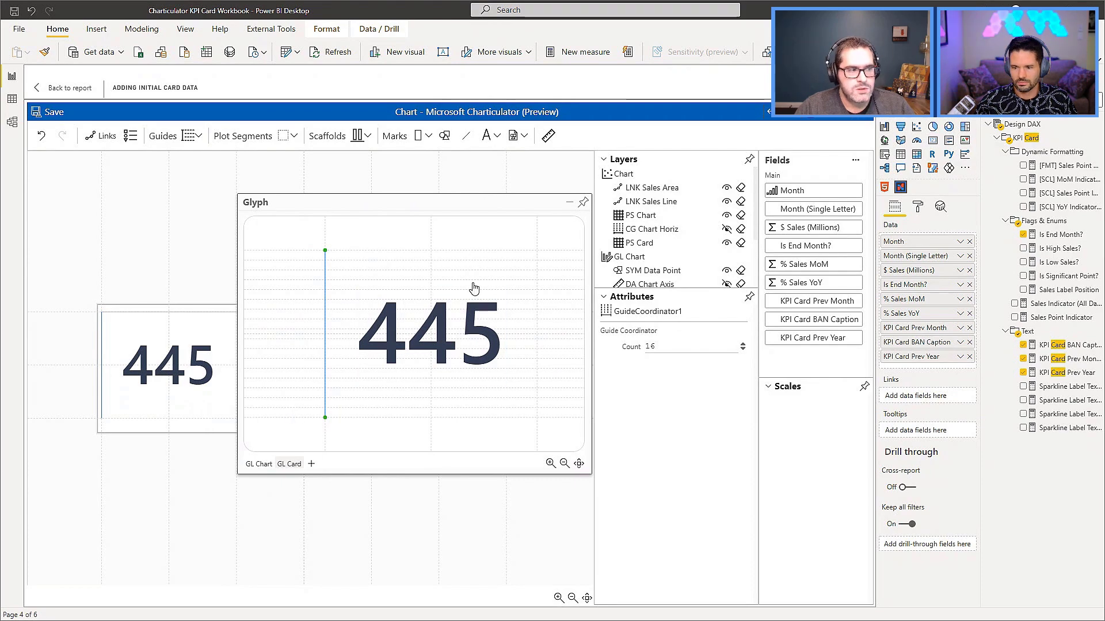
Raise the sales figure to a guide line slightly above the GL Card glyph's centre, with its vertical anchor in the middle.
click(436, 337)
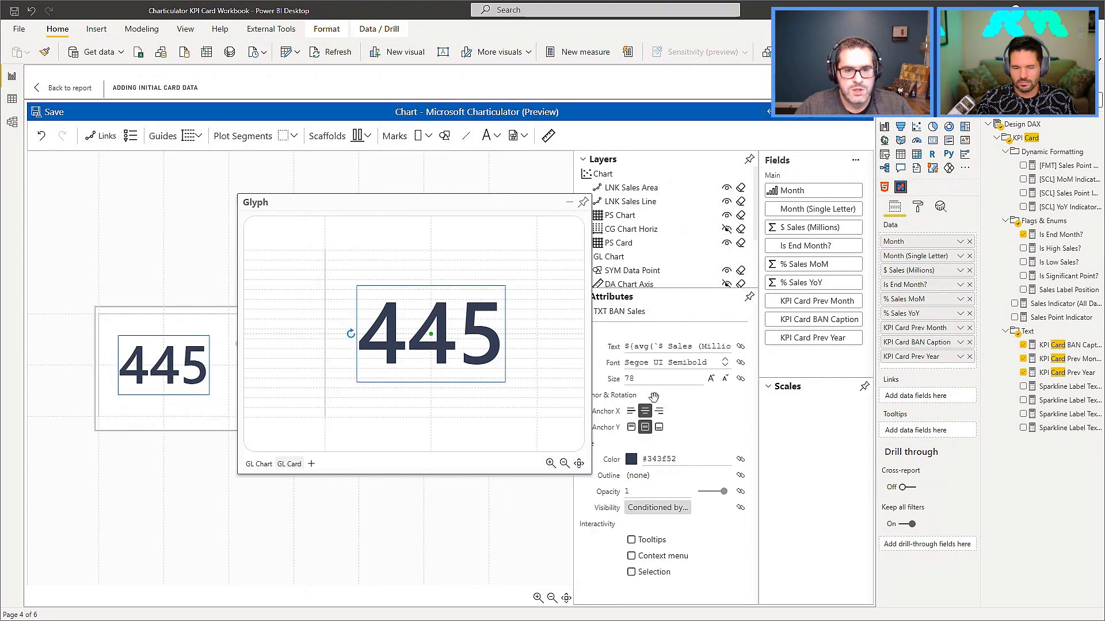
click(659, 427)
drag(432, 333, 431, 308)
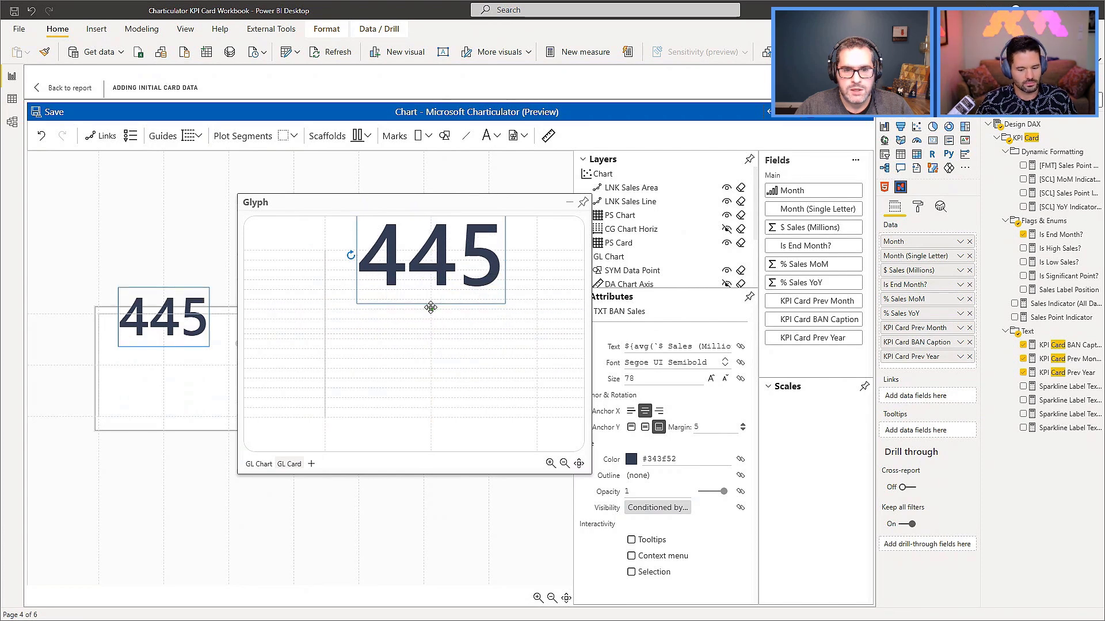
click(632, 427)
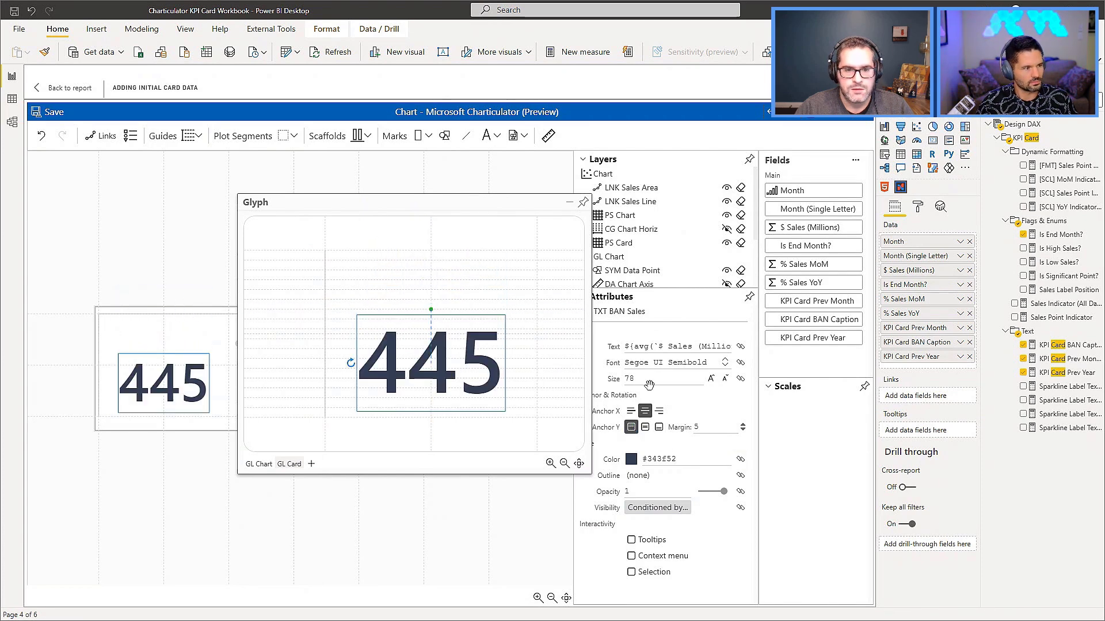
click(645, 427)
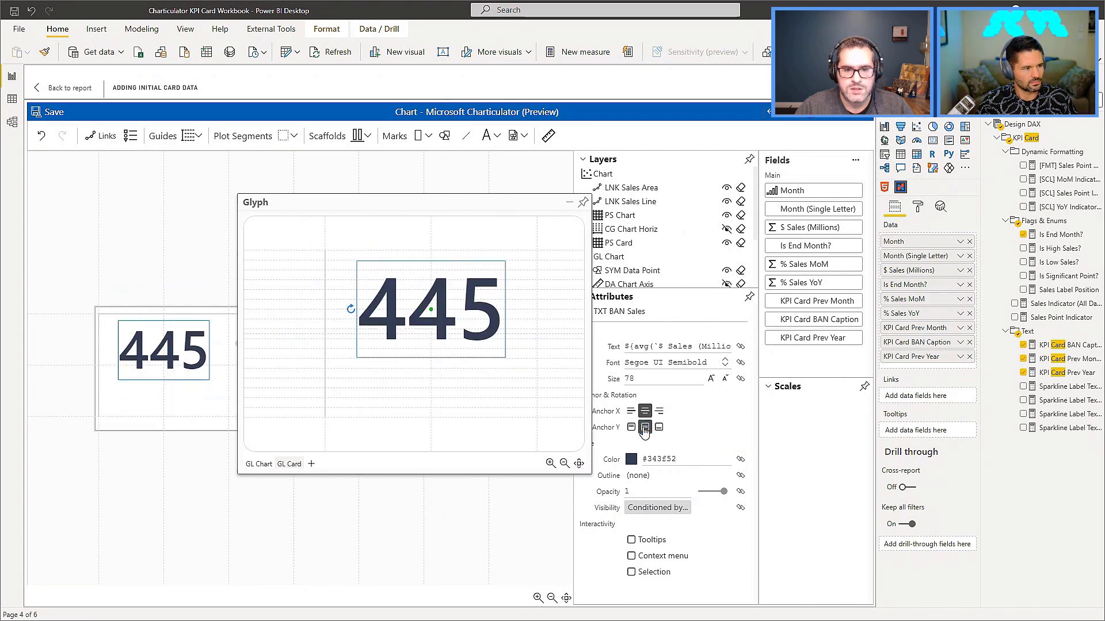
click(298, 399)
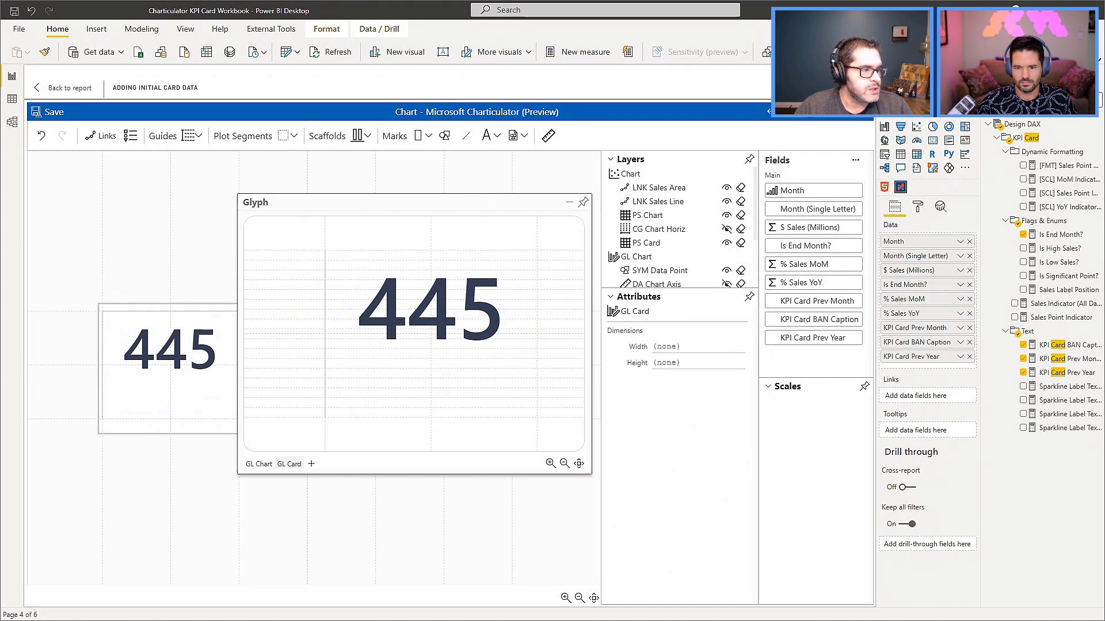
Add a text mark where the glyph's vertical centre line meets the lowest guide line, anchored bottom and right.
click(492, 136)
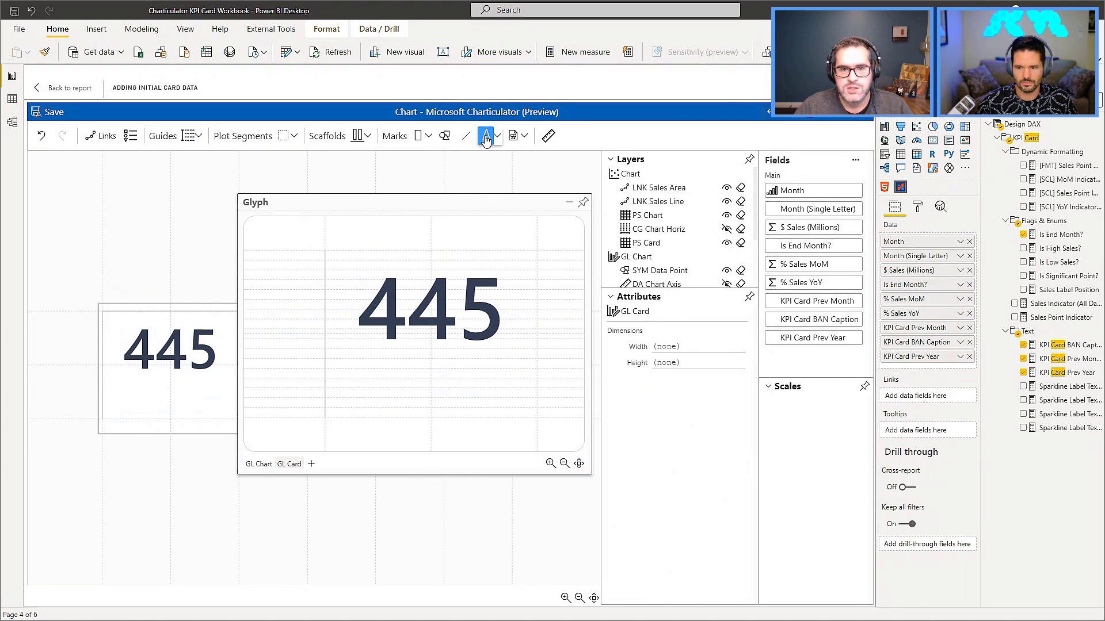
click(431, 408)
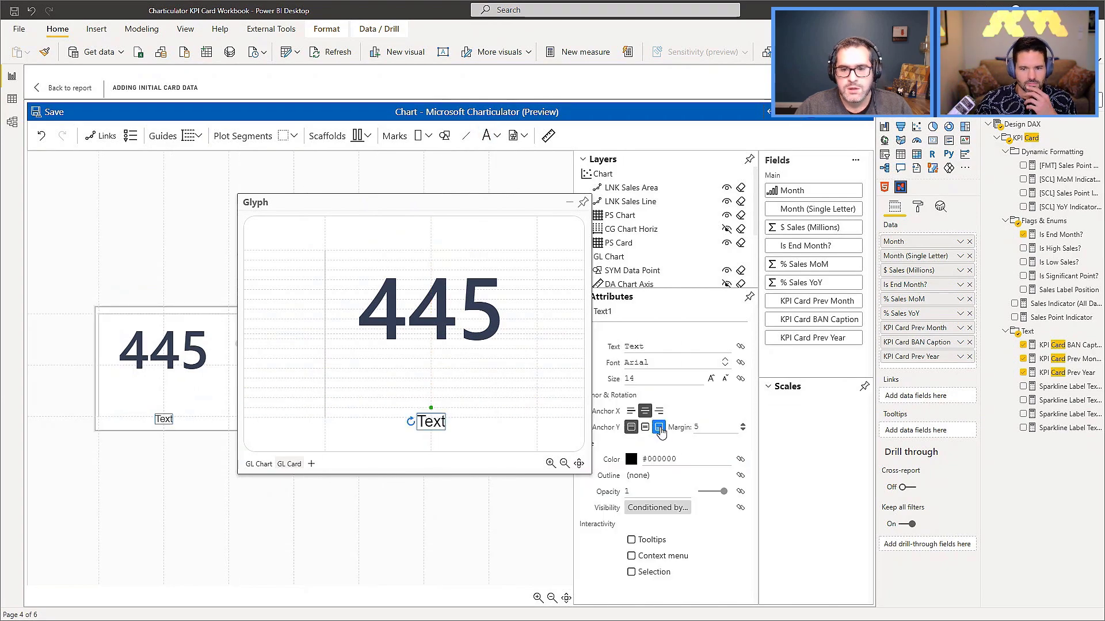
click(659, 427)
click(659, 411)
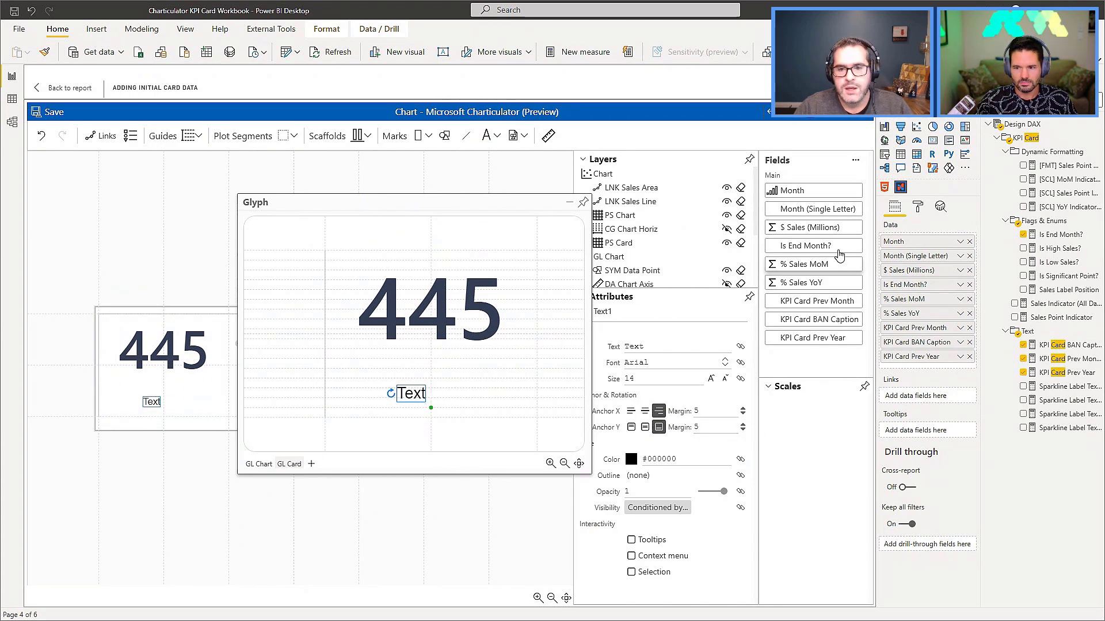
Bind the new text mark to % Sales YoY with the number format +.1% and set its vertical anchor margin to 0.
drag(810, 286, 663, 342)
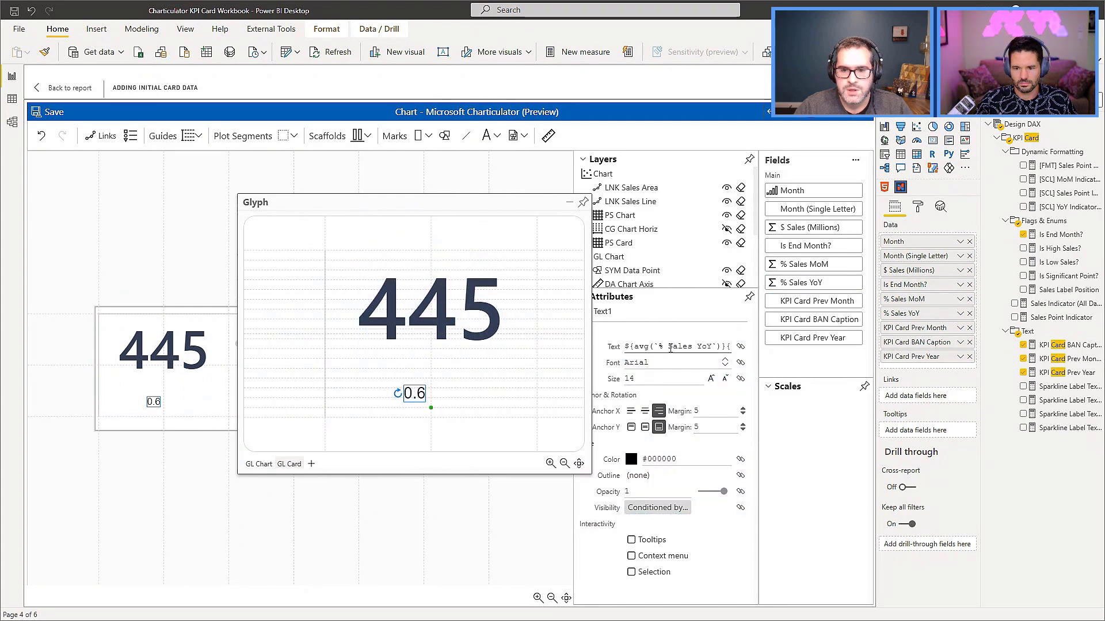
click(685, 350)
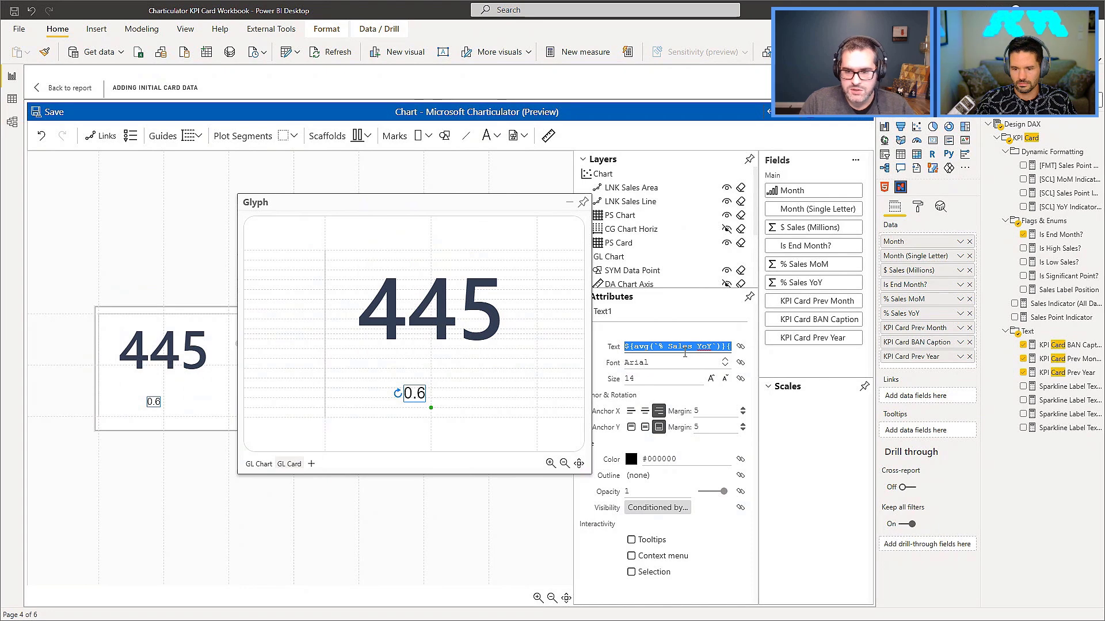
key(End)
key(Left)
key(Left)
key(Delete)
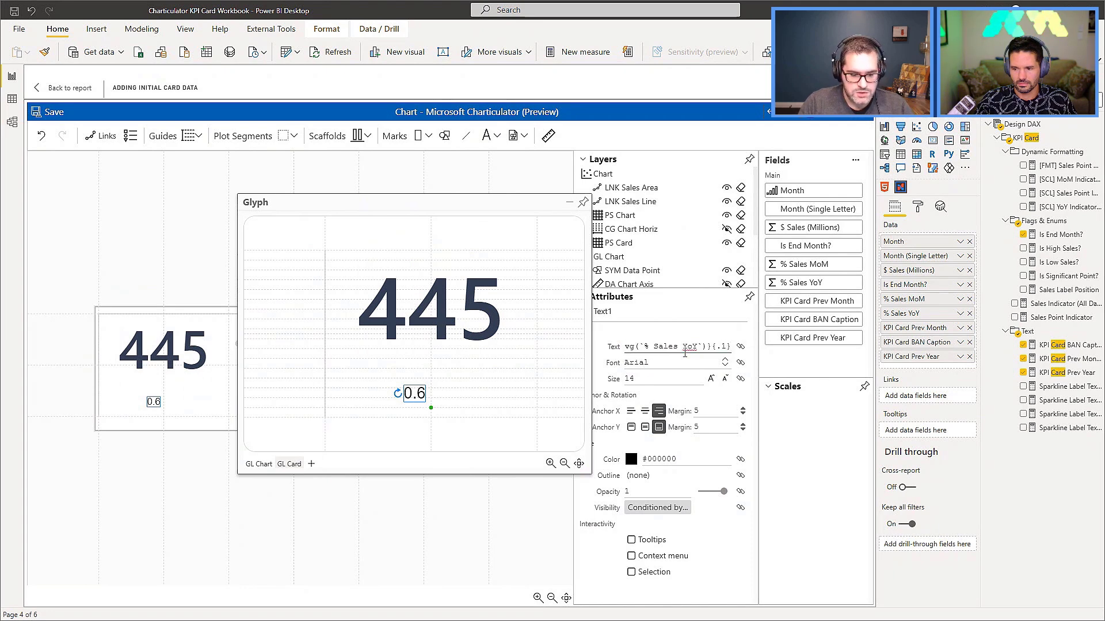
key(Return)
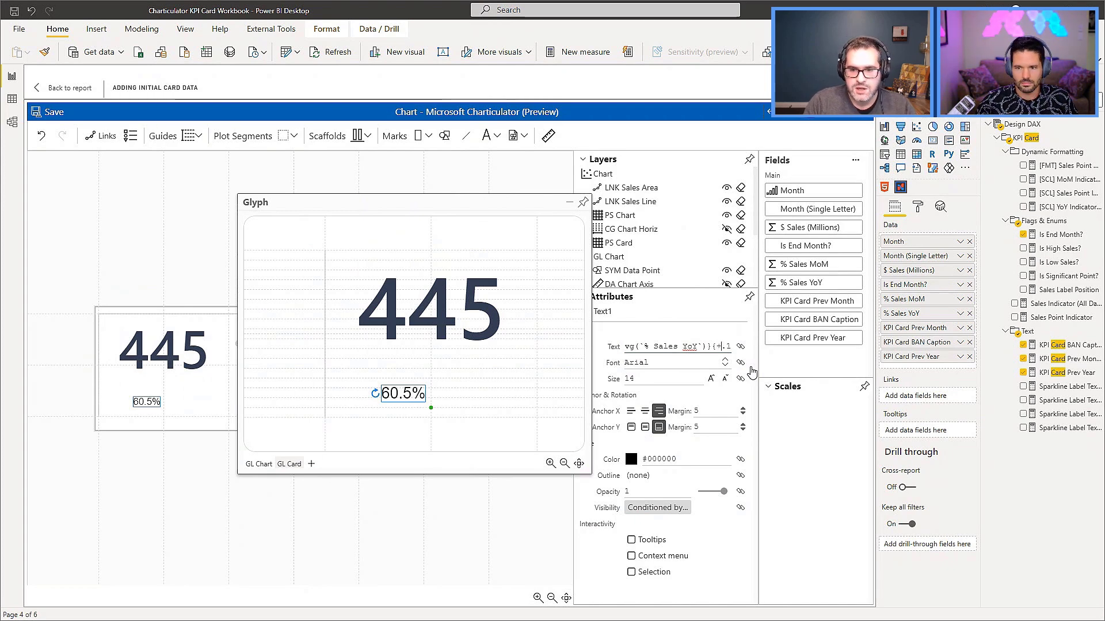
text(%})
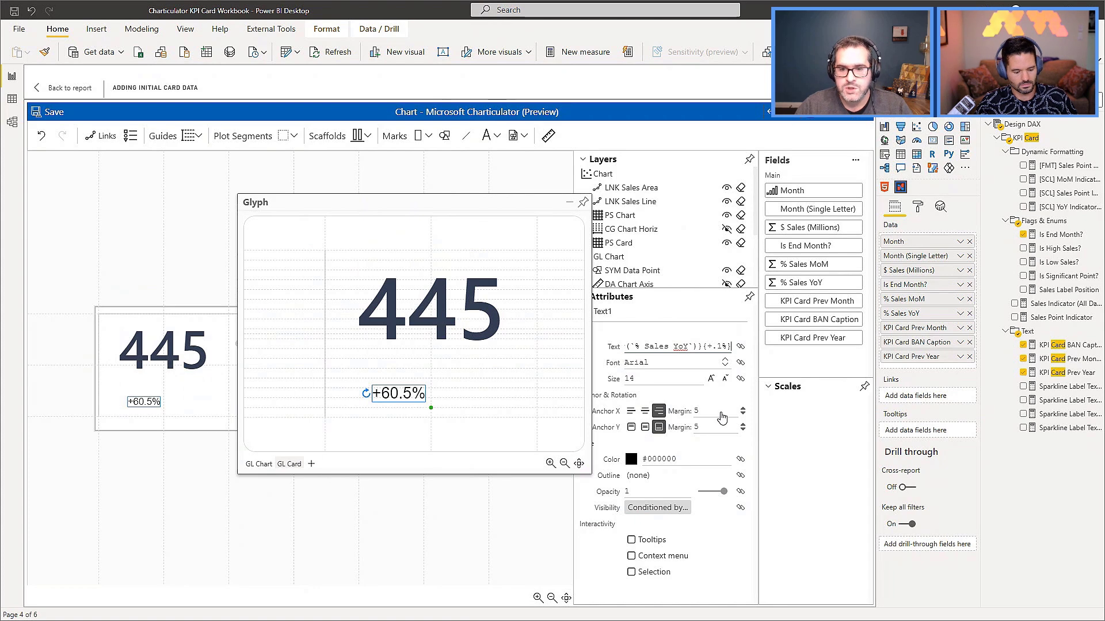
double_click(709, 427)
text(0)
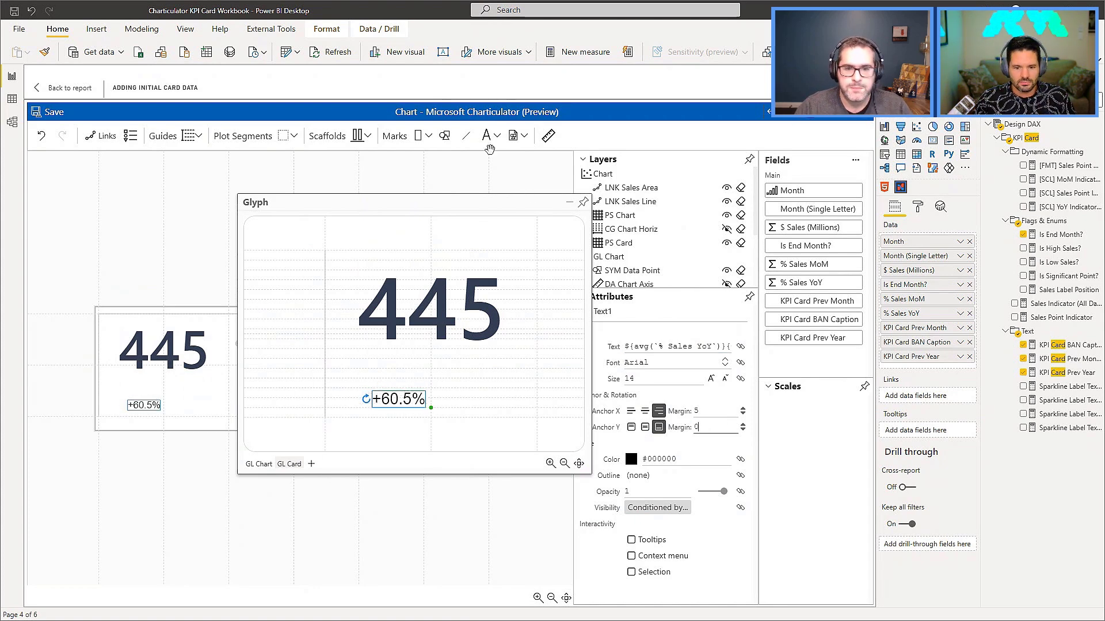
Add a second text mark on the centre line above the YoY percentage, anchored bottom and right with a vertical margin of 0.
click(486, 136)
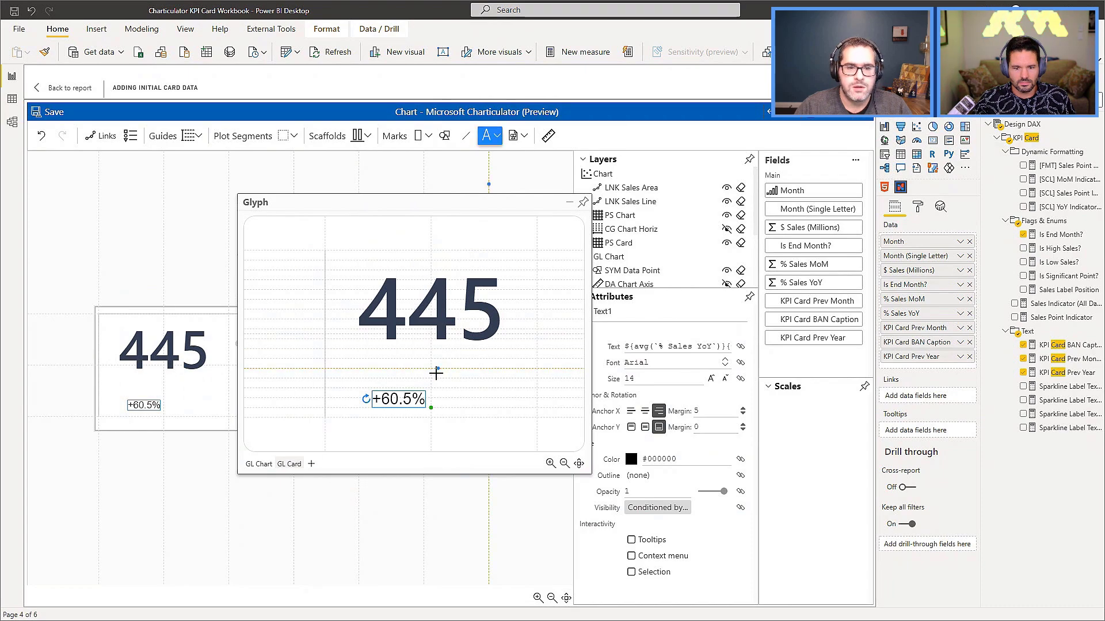
click(431, 379)
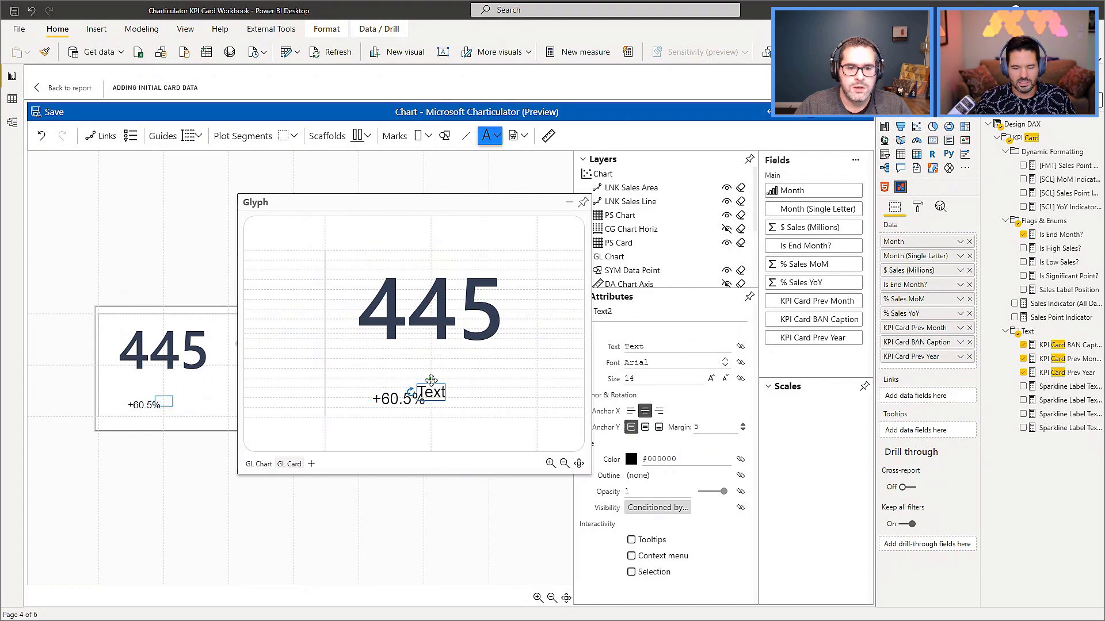
click(658, 427)
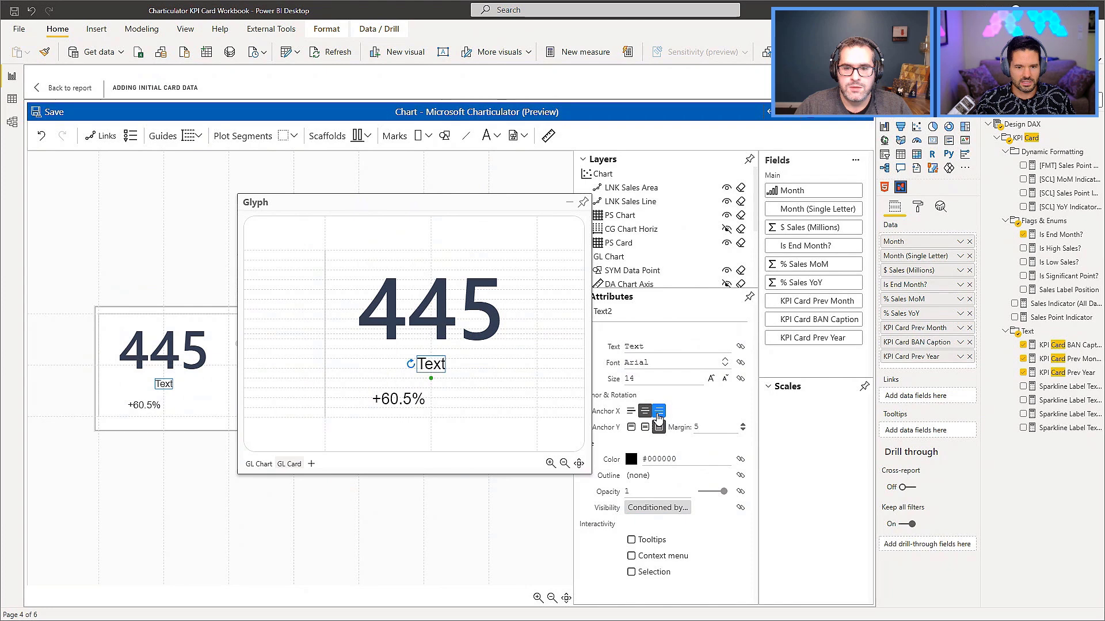
click(659, 410)
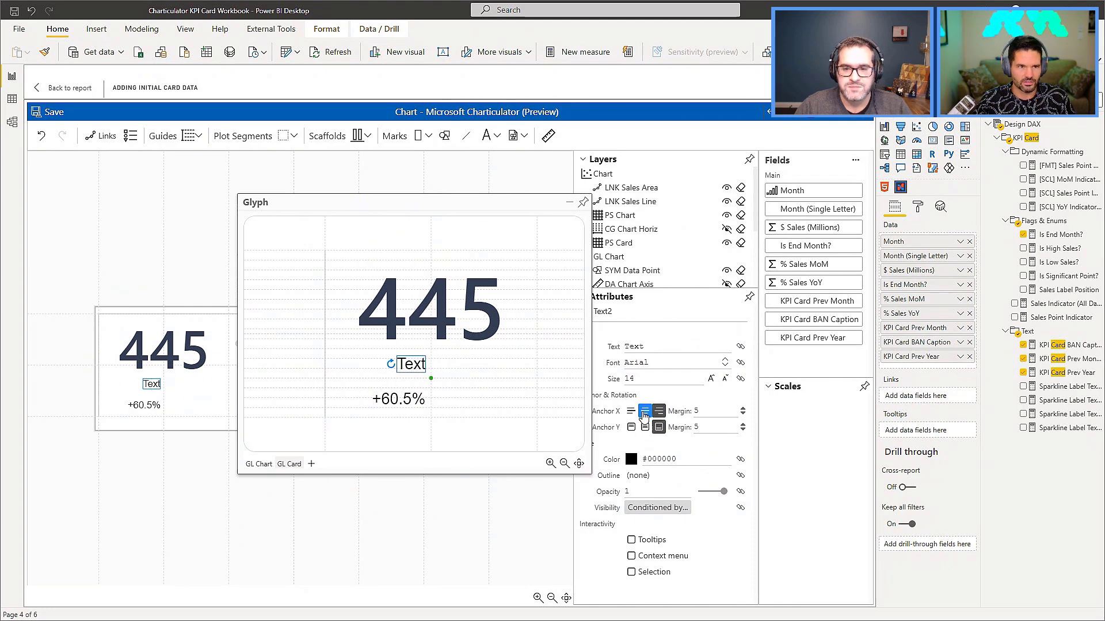
double_click(698, 428)
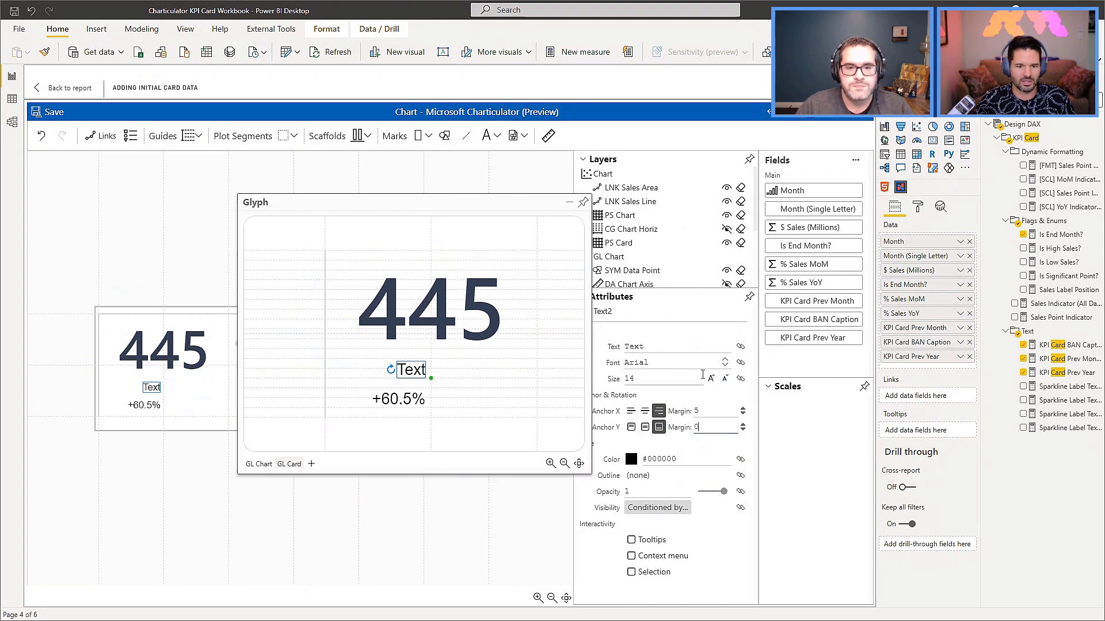
Bind the upper text mark to % Sales YoY with the number format +.1%.
drag(813, 288, 651, 348)
click(656, 347)
key(ctrl+a)
key(End)
key(Left)
key(BackSpace)
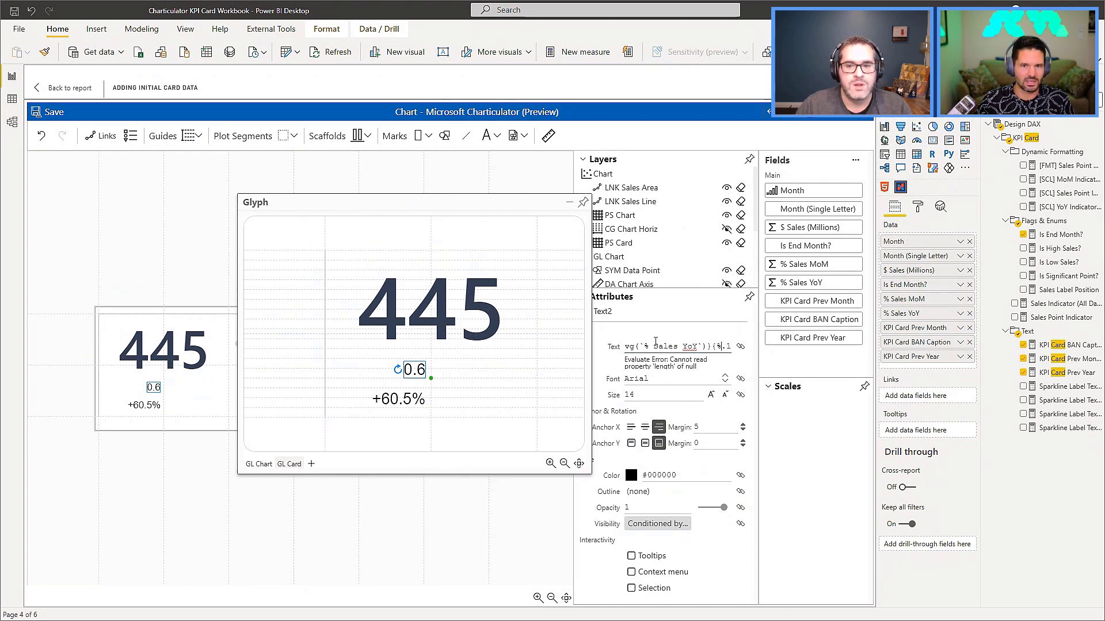
text(+)
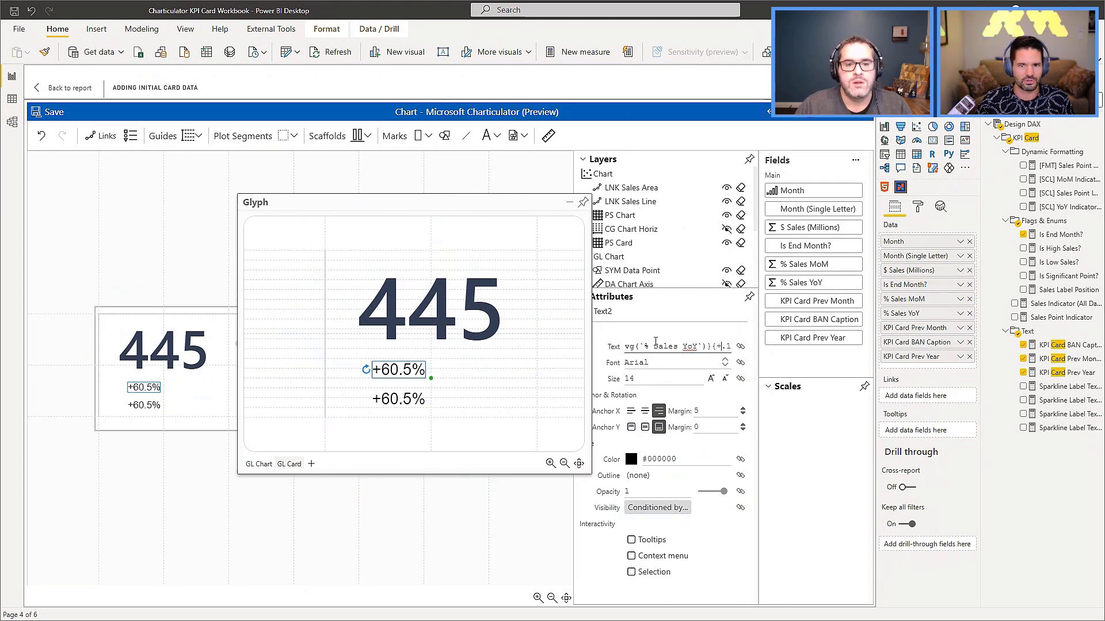
Bind the upper text mark to % Sales MoM with the number format +.1%.
drag(795, 265, 677, 351)
click(677, 351)
key(End)
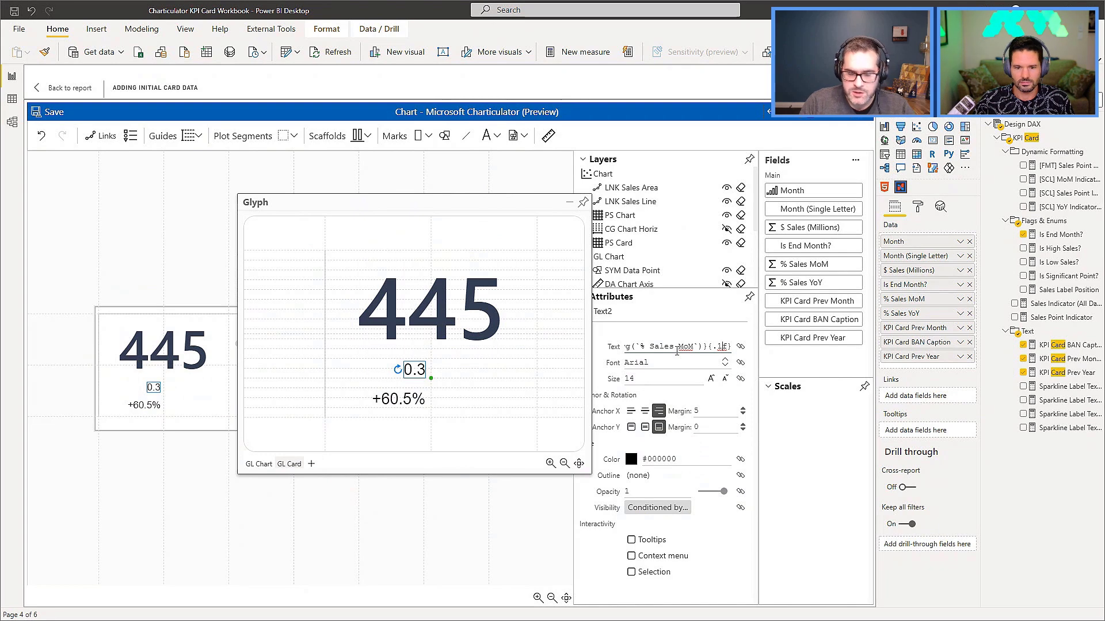
key(BackSpace)
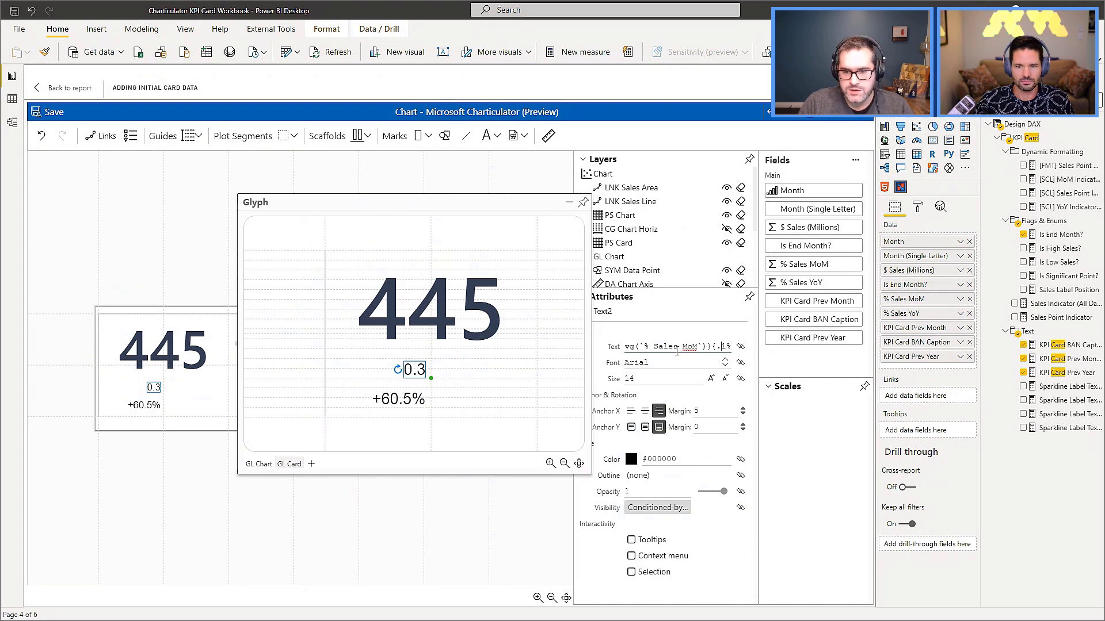
key(Return)
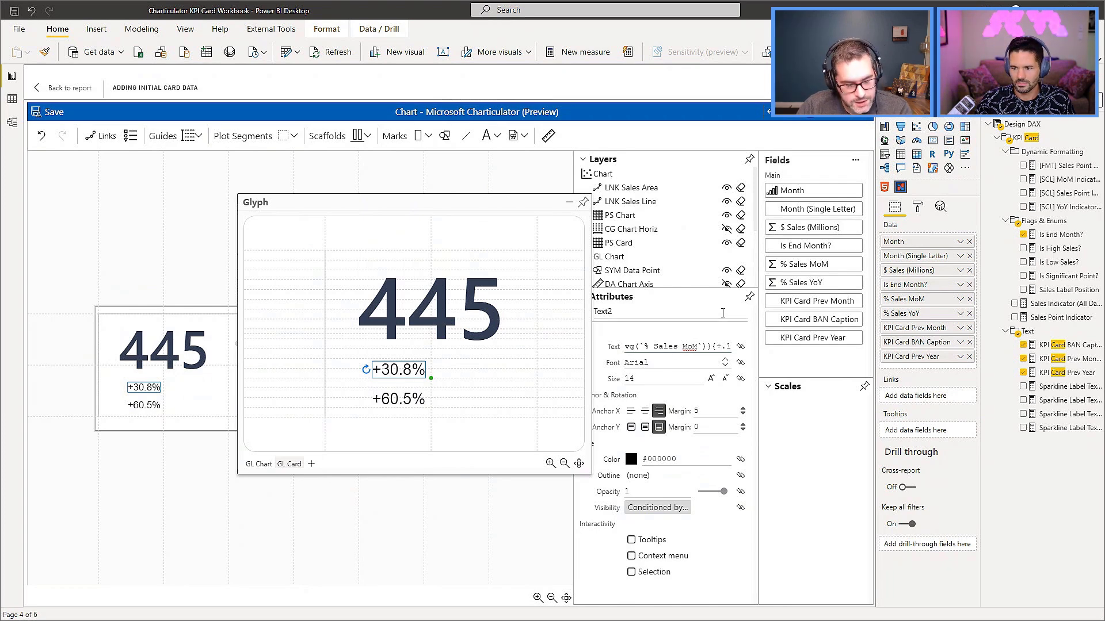
drag(681, 347, 748, 352)
click(708, 345)
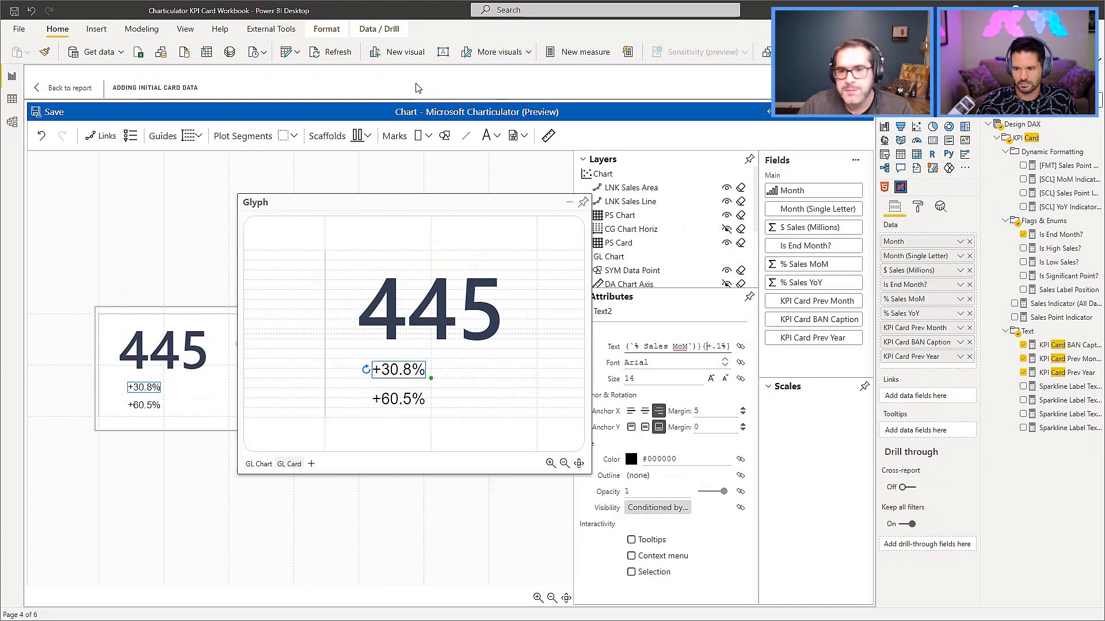
Add a text mark showing KPI Card Prev Month beside the MoM percentage, anchored left and bottom with a vertical margin of 0.
click(486, 135)
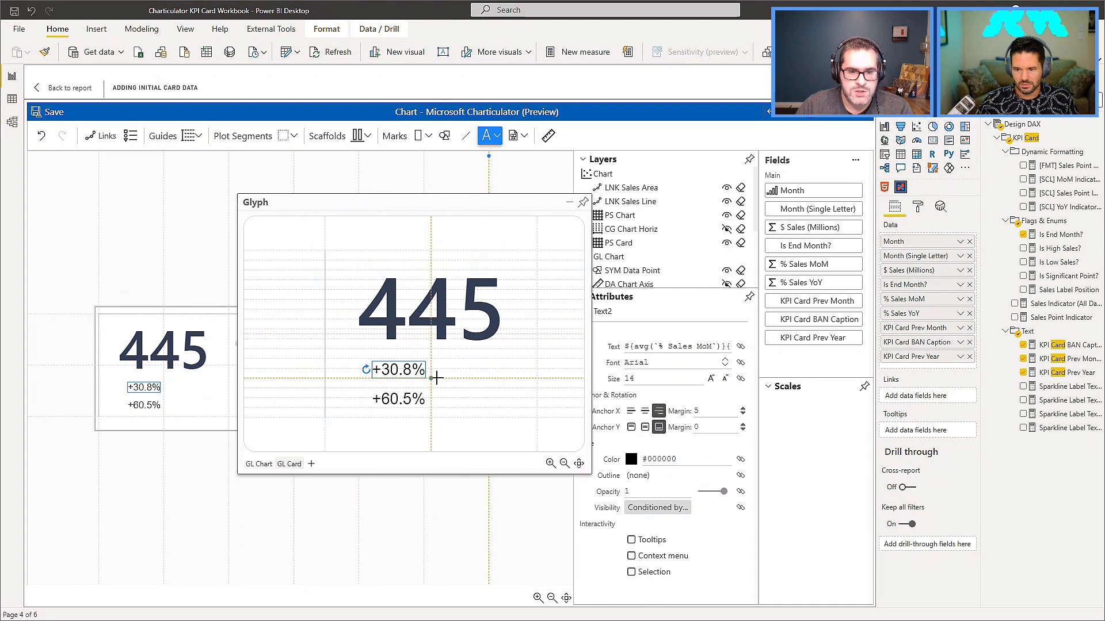
click(433, 378)
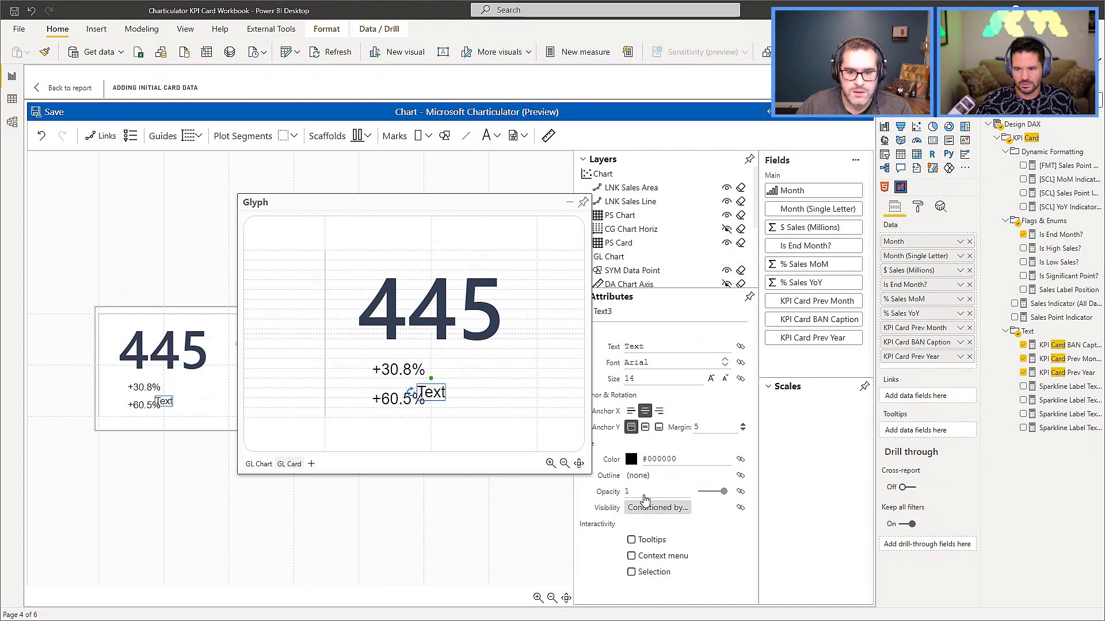
click(632, 411)
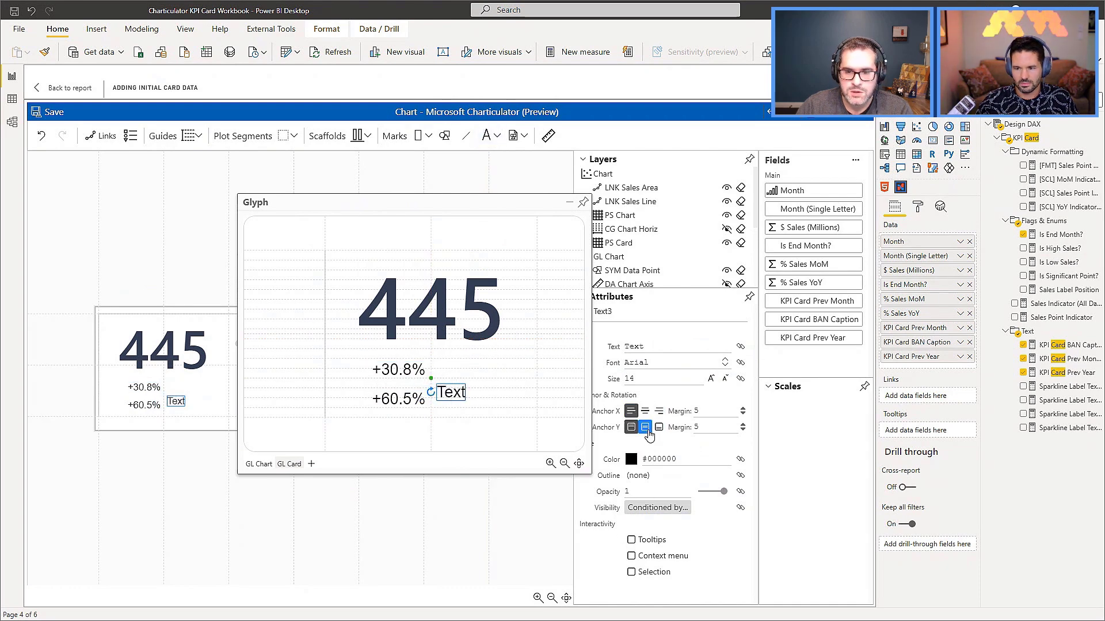
click(659, 427)
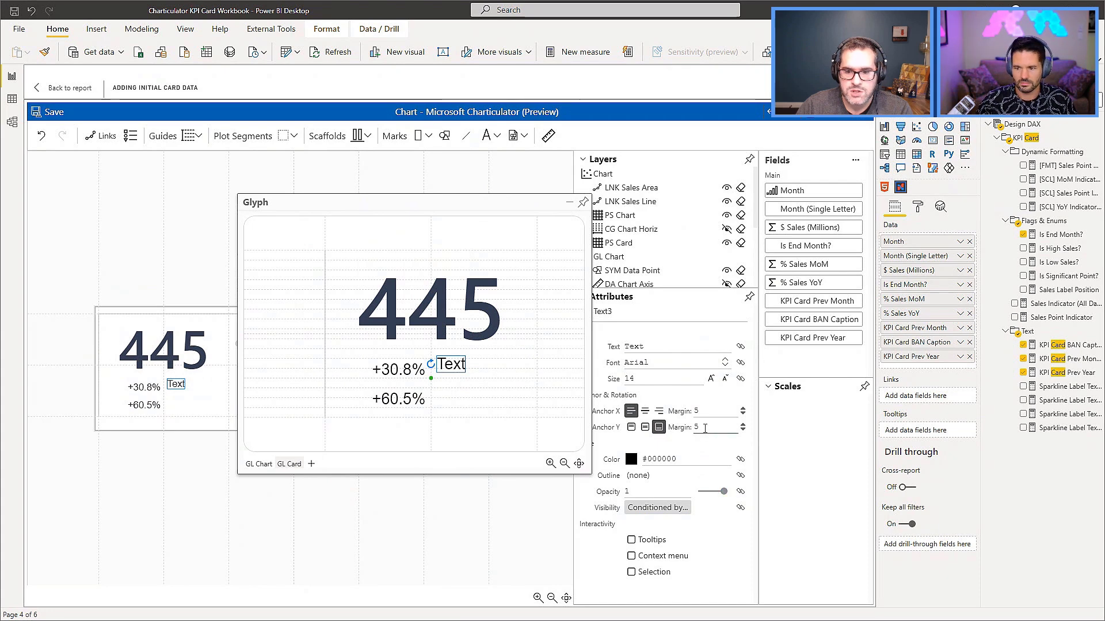
text(0)
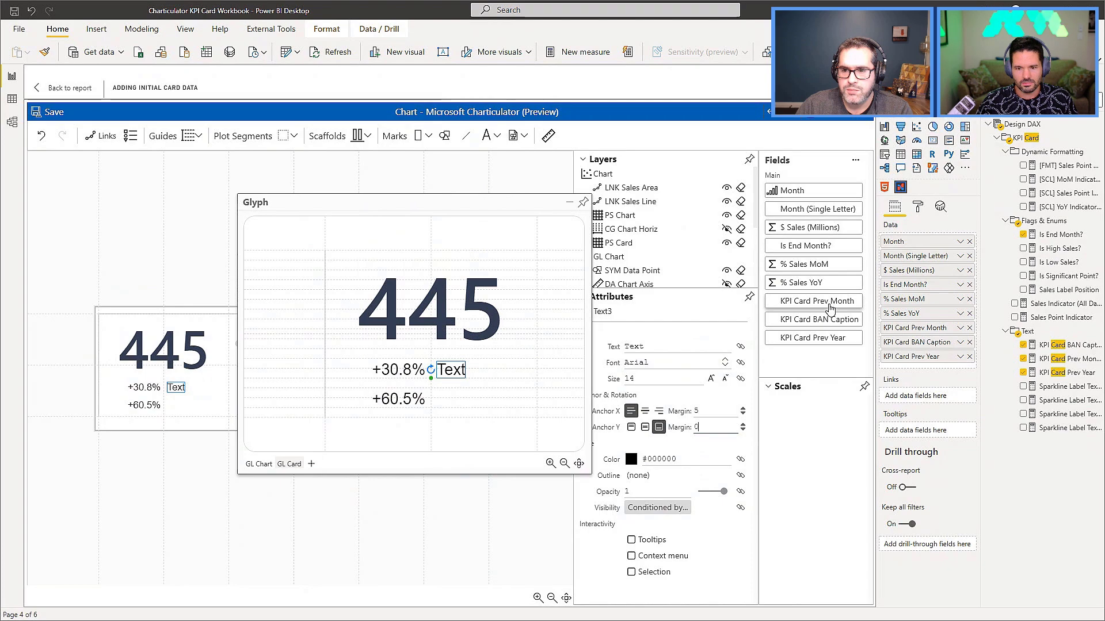
drag(834, 307, 639, 345)
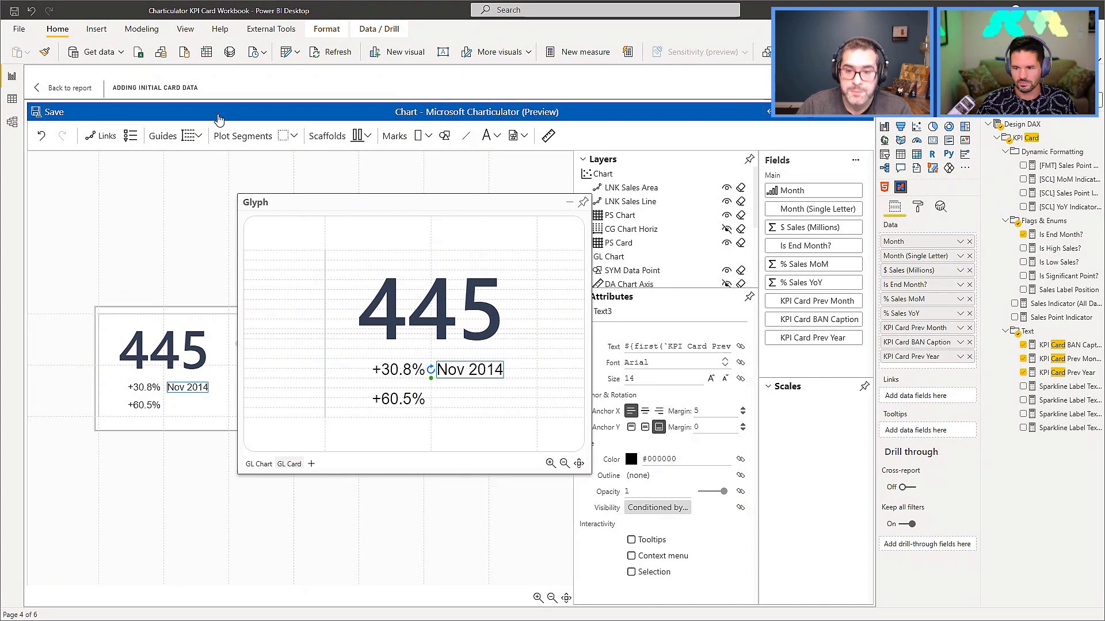
Add a text mark showing KPI Card Prev Year beside the YoY percentage, anchored left and bottom with a vertical margin of 0.
click(486, 136)
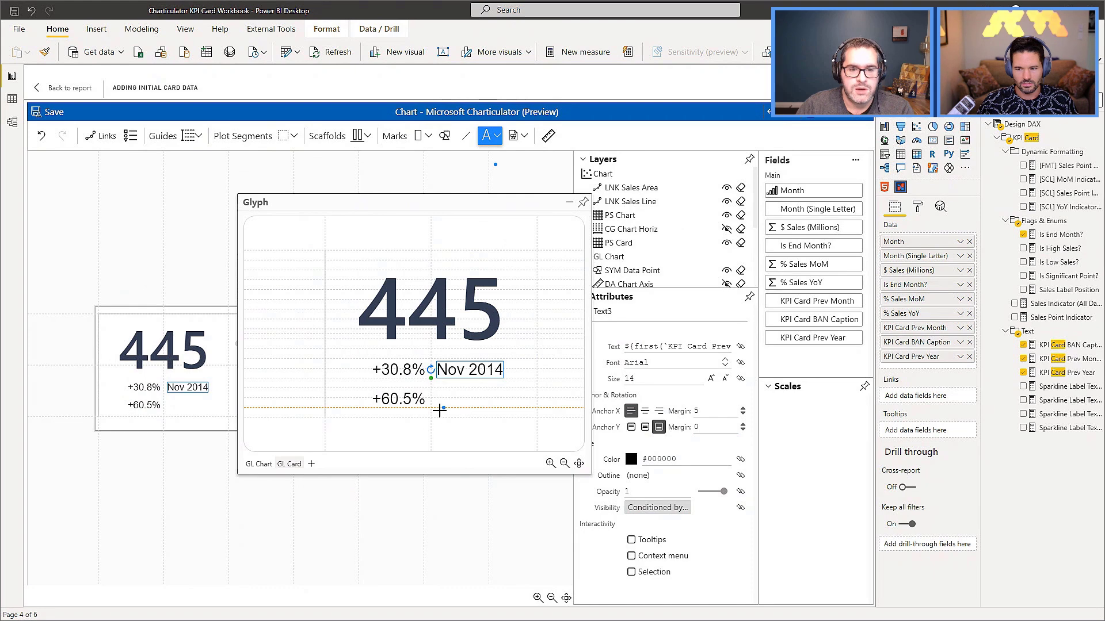
click(439, 410)
click(659, 427)
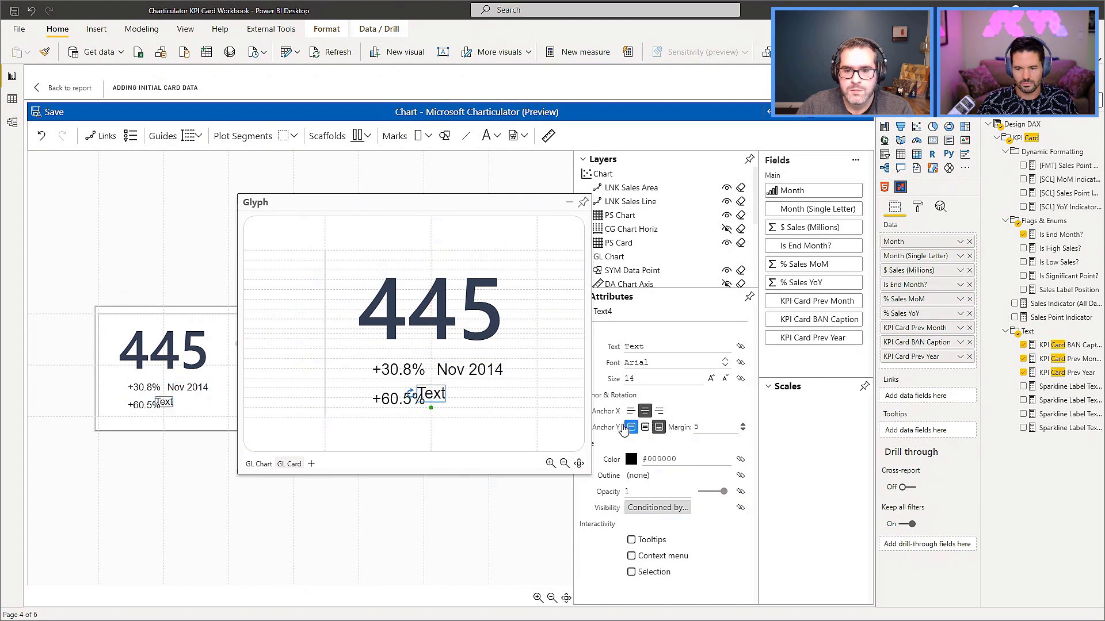
click(631, 411)
double_click(714, 427)
text(0)
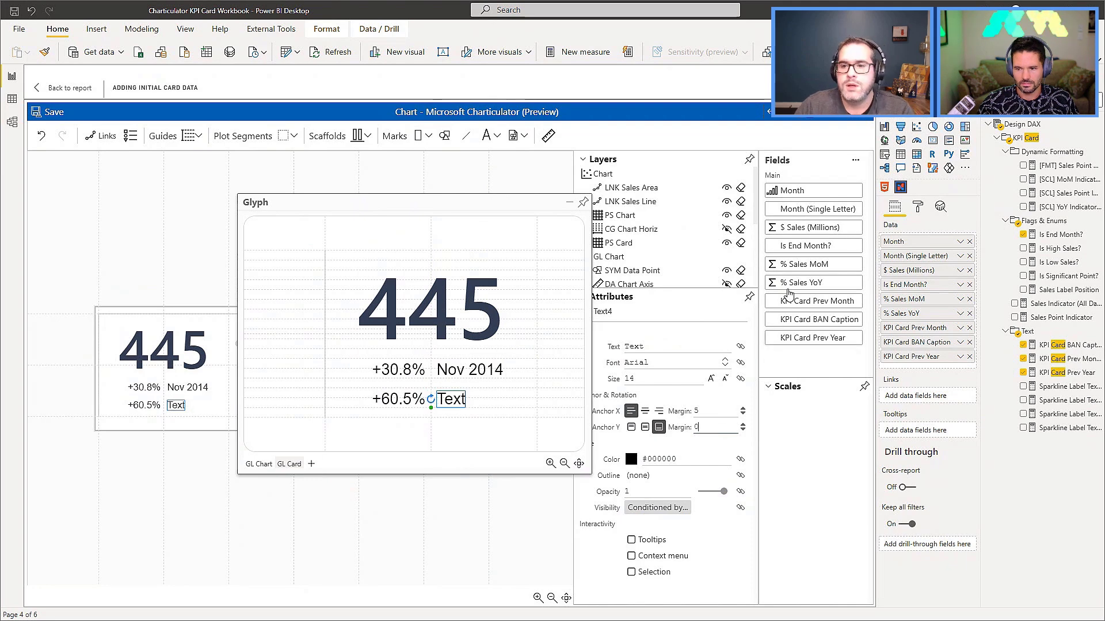
drag(825, 343, 719, 346)
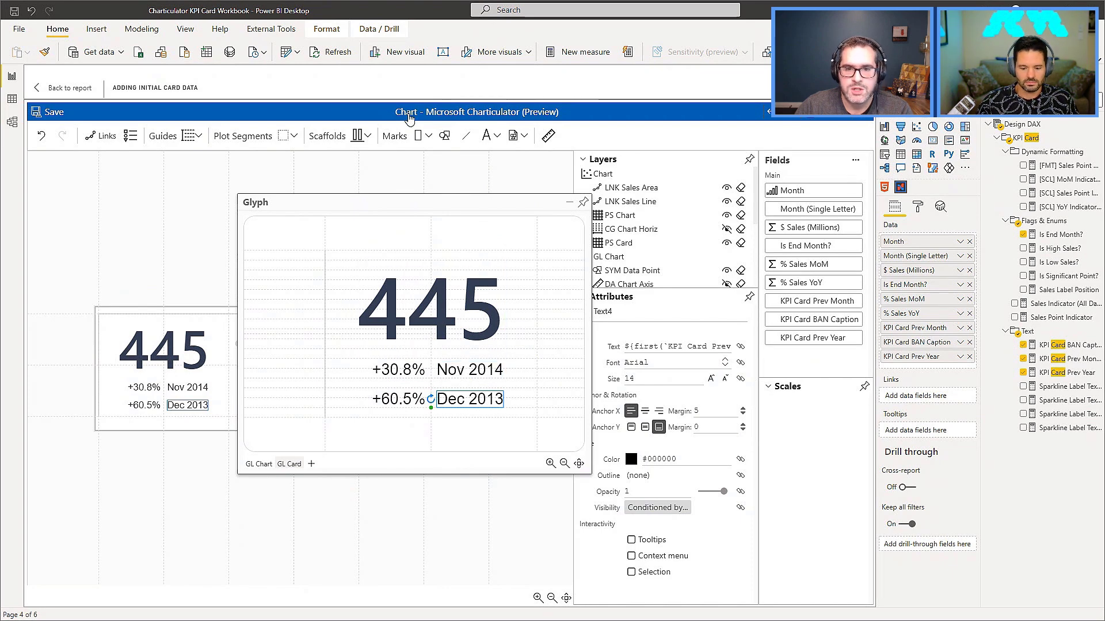
Add a text mark bound to KPI Card BAN Caption above the sales figure, with a vertical margin of 2.
click(486, 136)
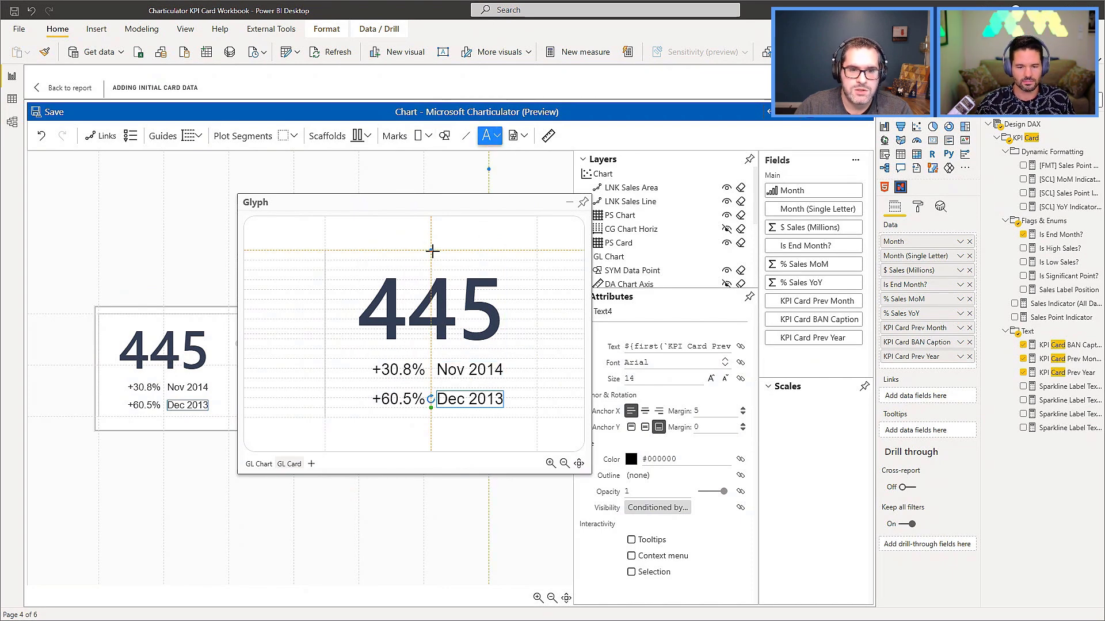
click(432, 251)
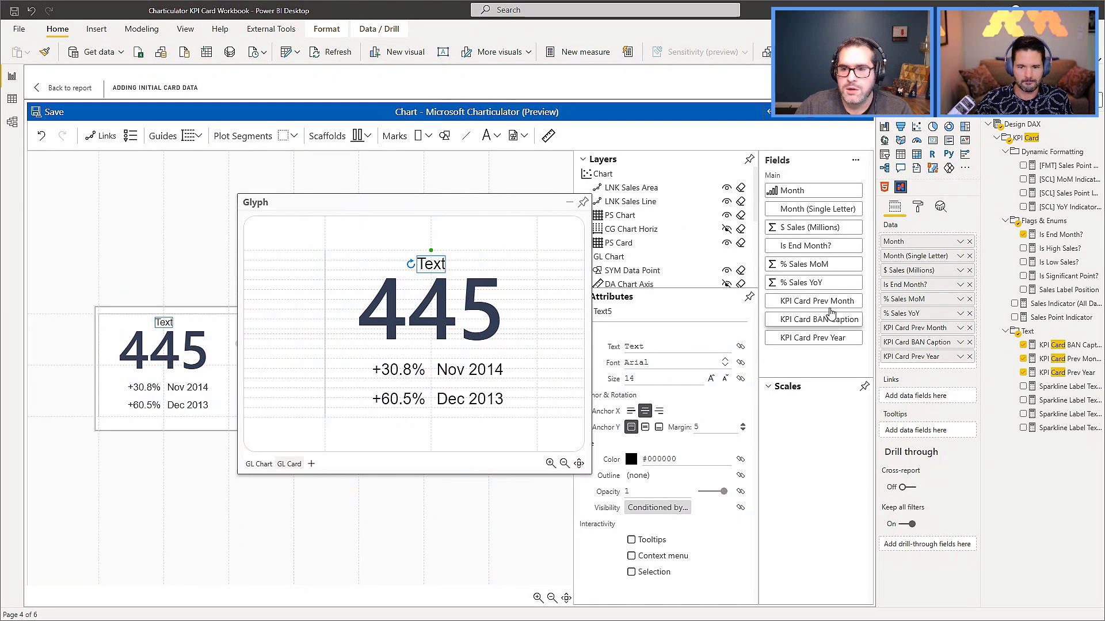
drag(828, 319, 660, 343)
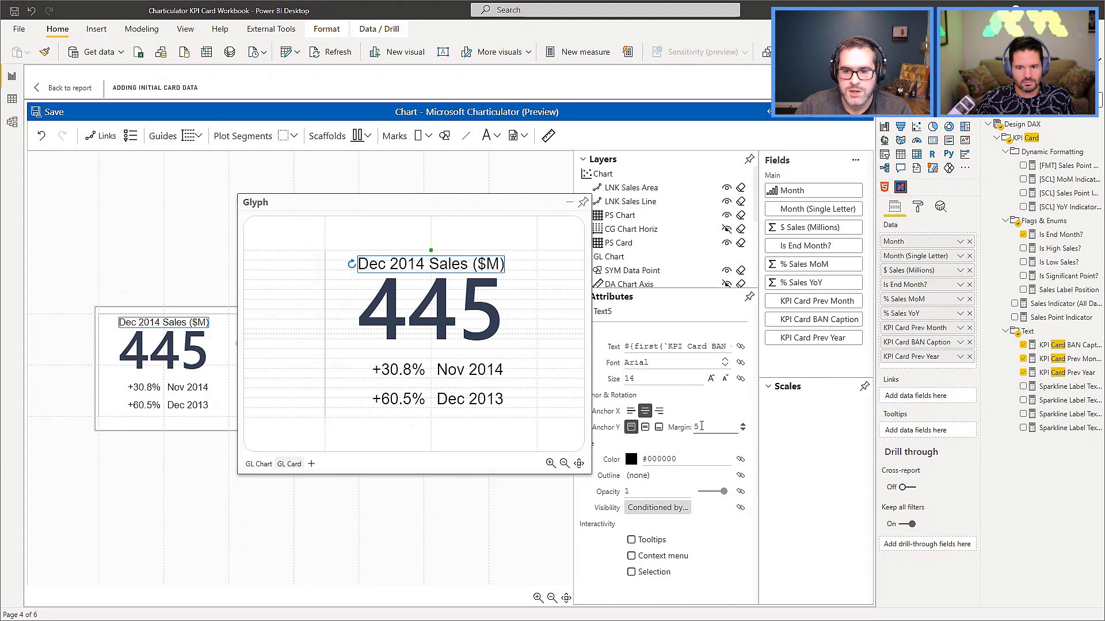
text(2)
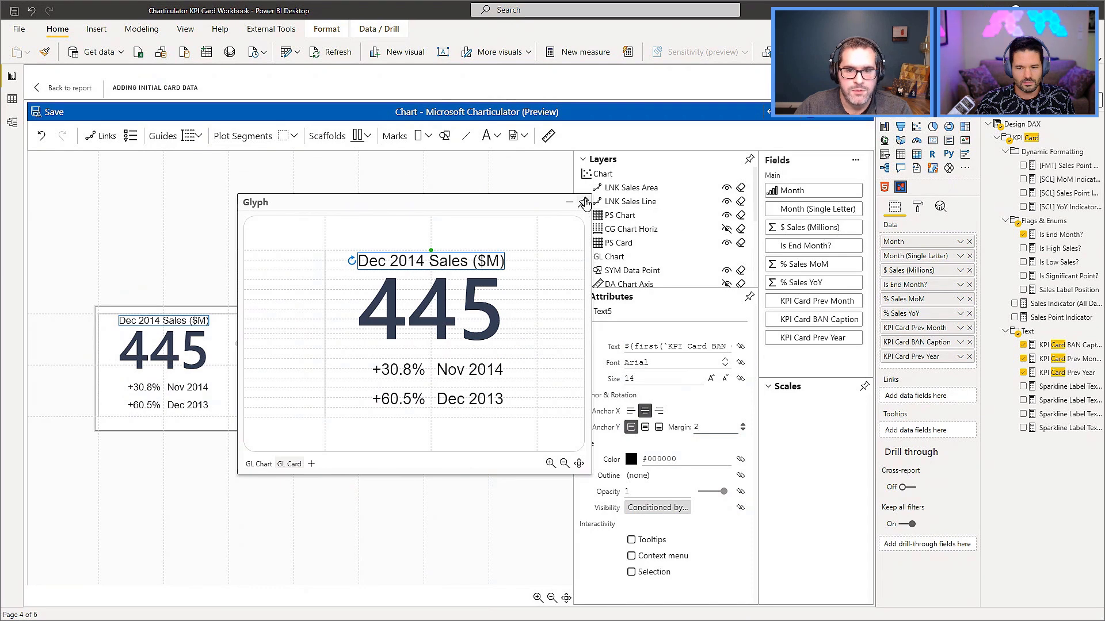
Dock the glyph editor and save the chart back to the report, with the To Month slicer's upper limit set to 9.
click(584, 202)
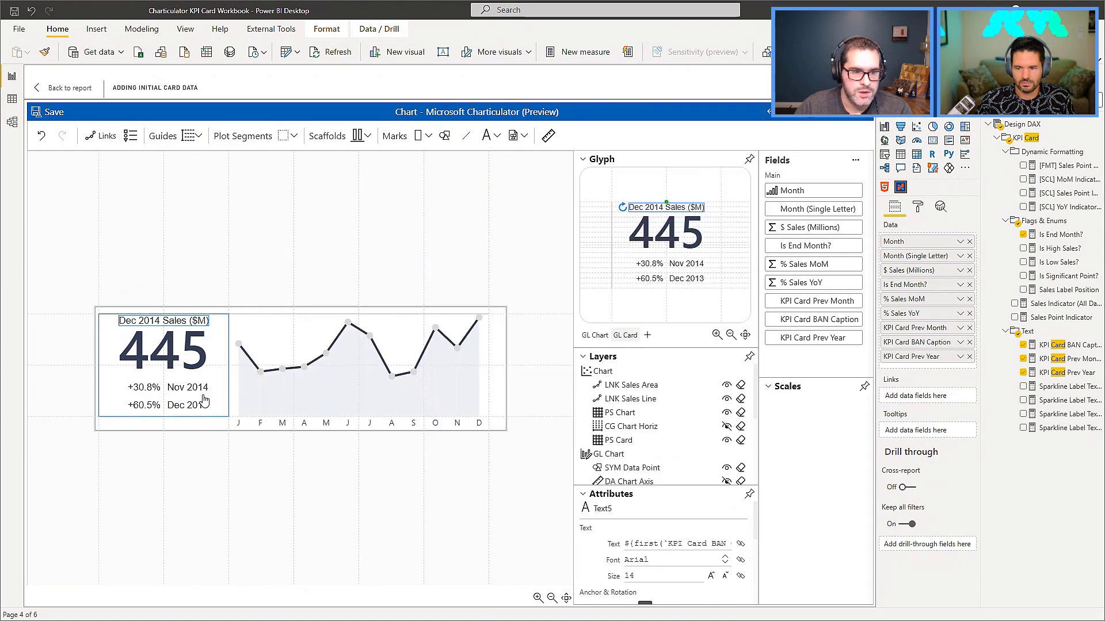
click(54, 112)
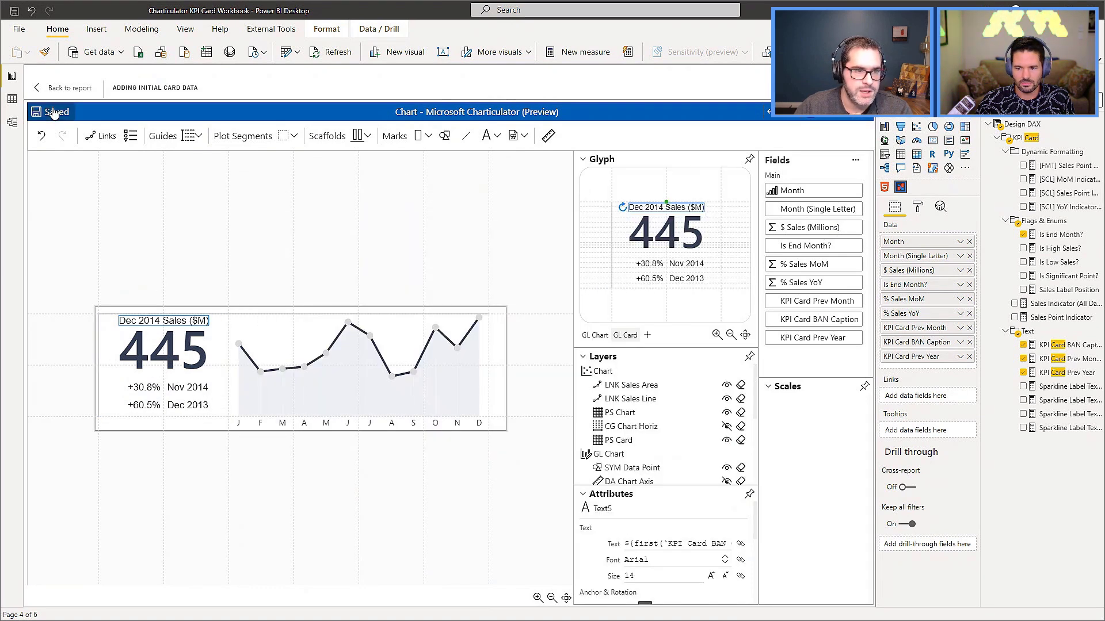
click(63, 91)
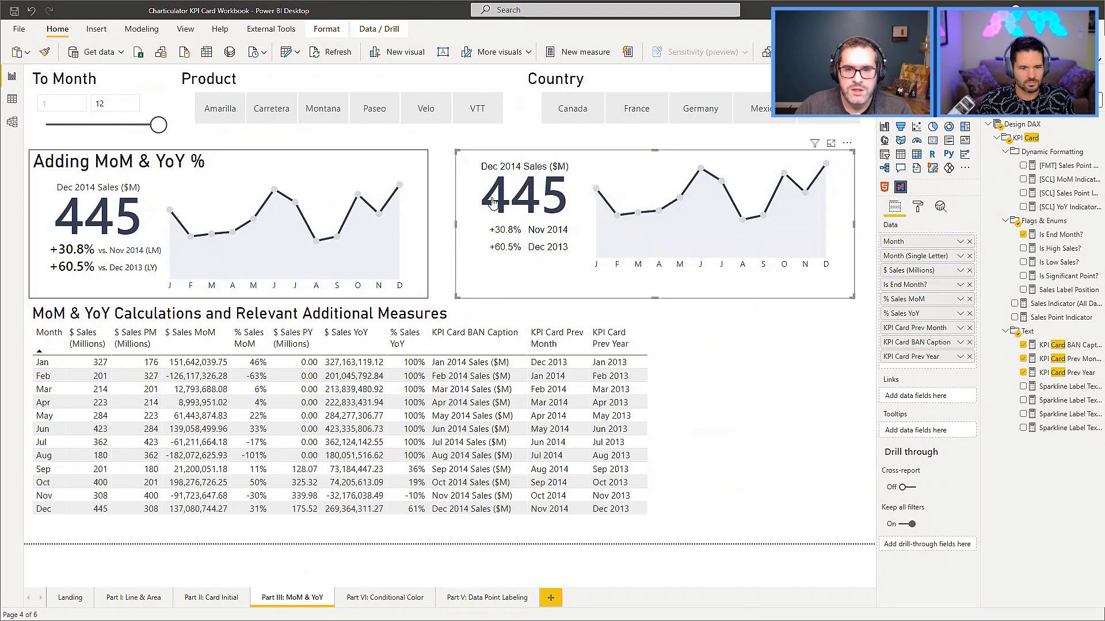
drag(158, 124, 127, 129)
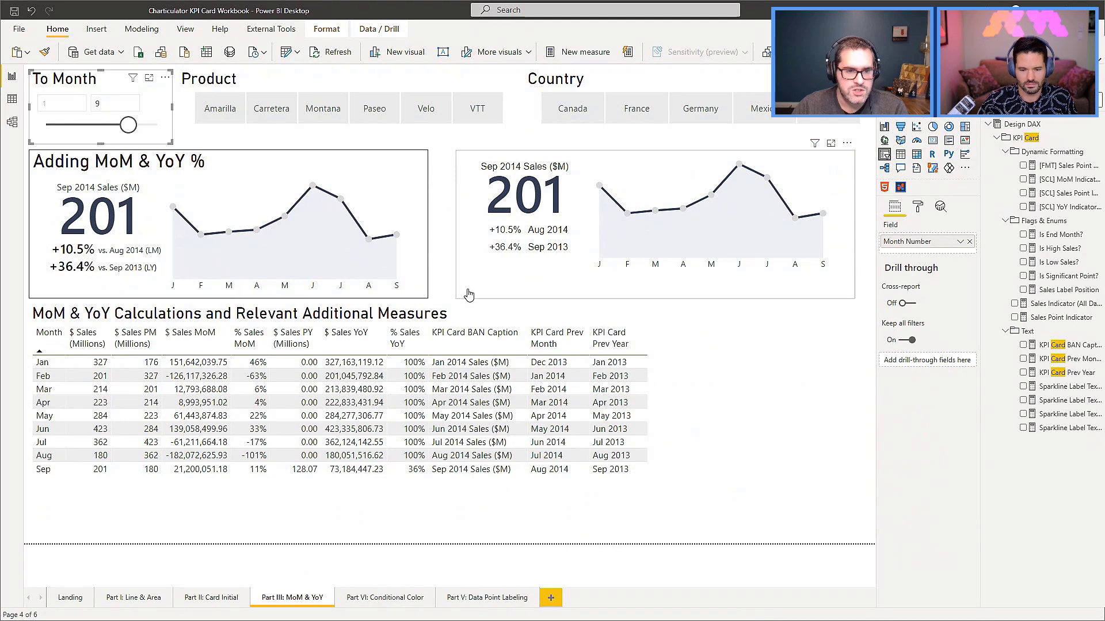
Copy the Adding MoM & YoY % card onto the Part VI: Conditional Color page, beside the finished example, and turn its title off.
click(222, 159)
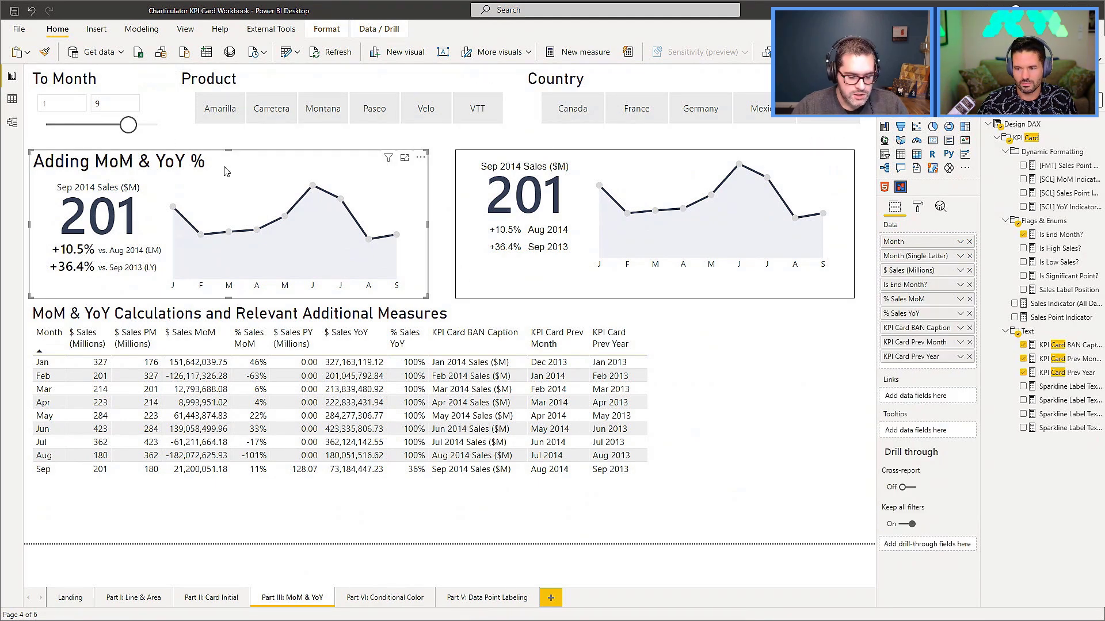
click(391, 596)
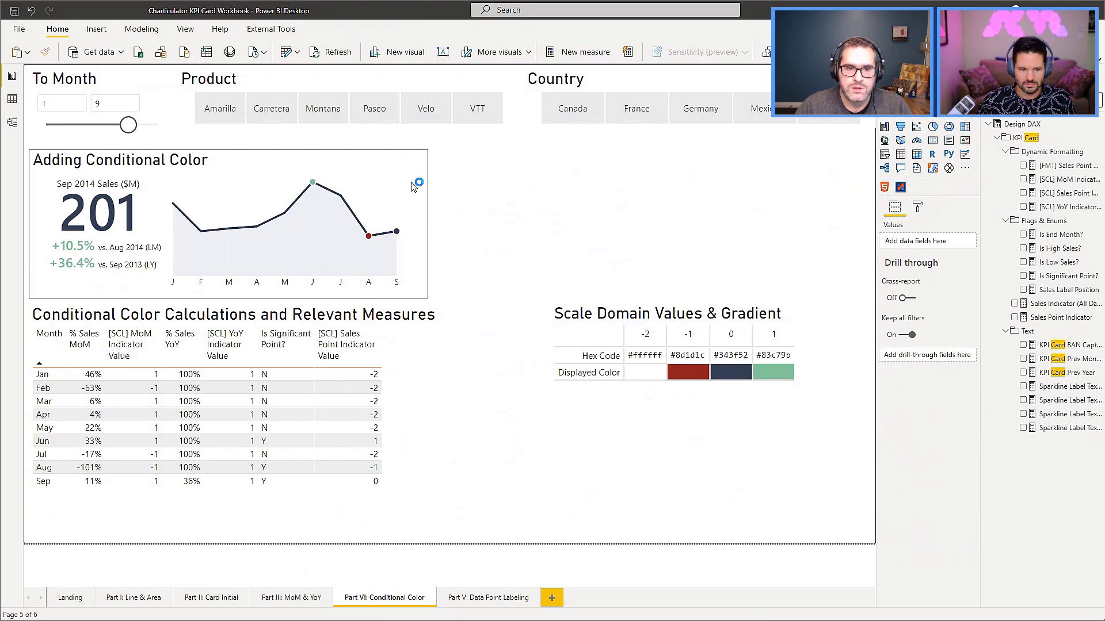
key(ctrl+v)
drag(658, 185, 662, 161)
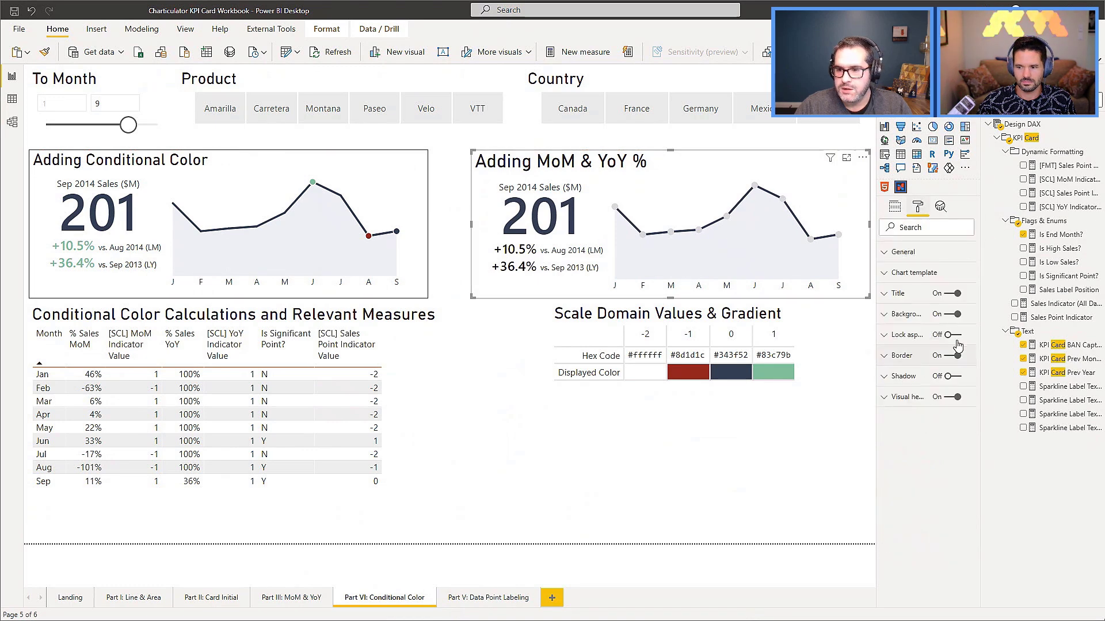
click(952, 293)
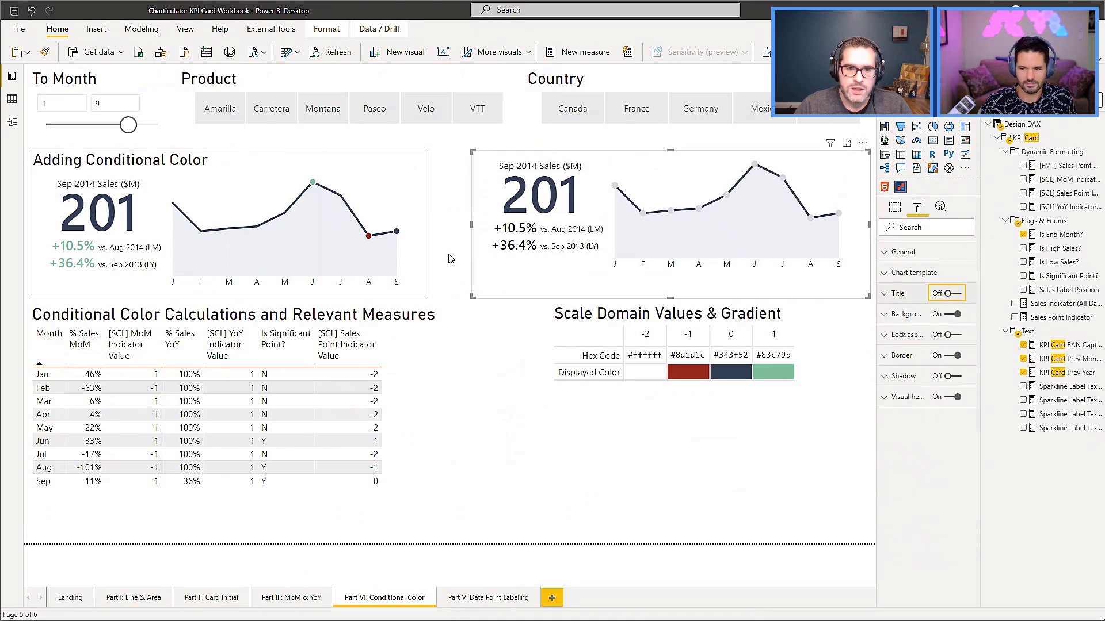
click(450, 263)
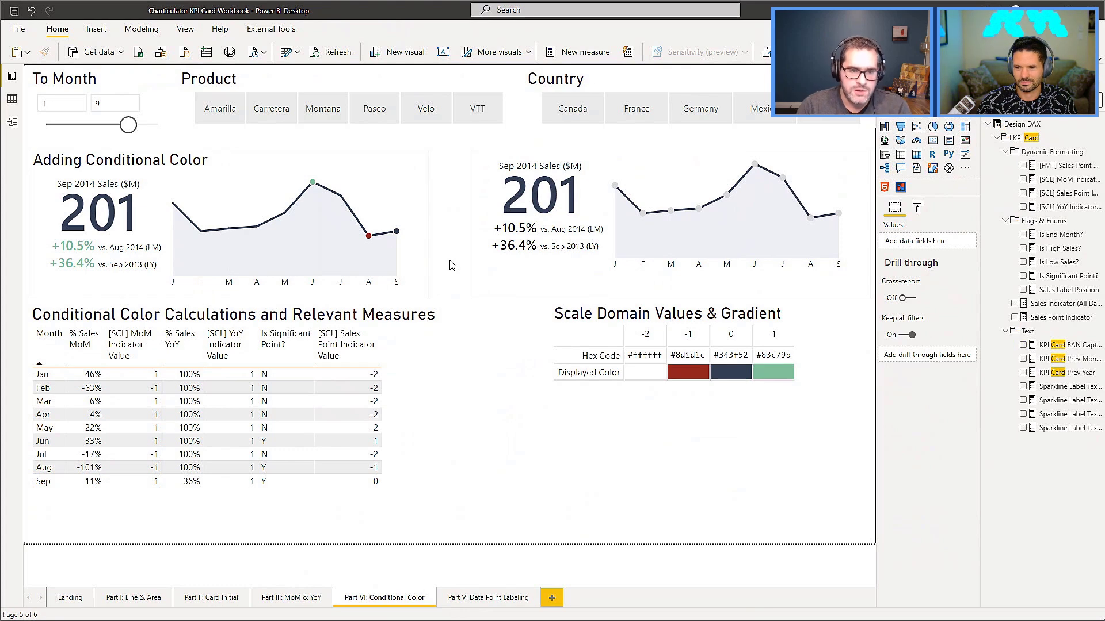
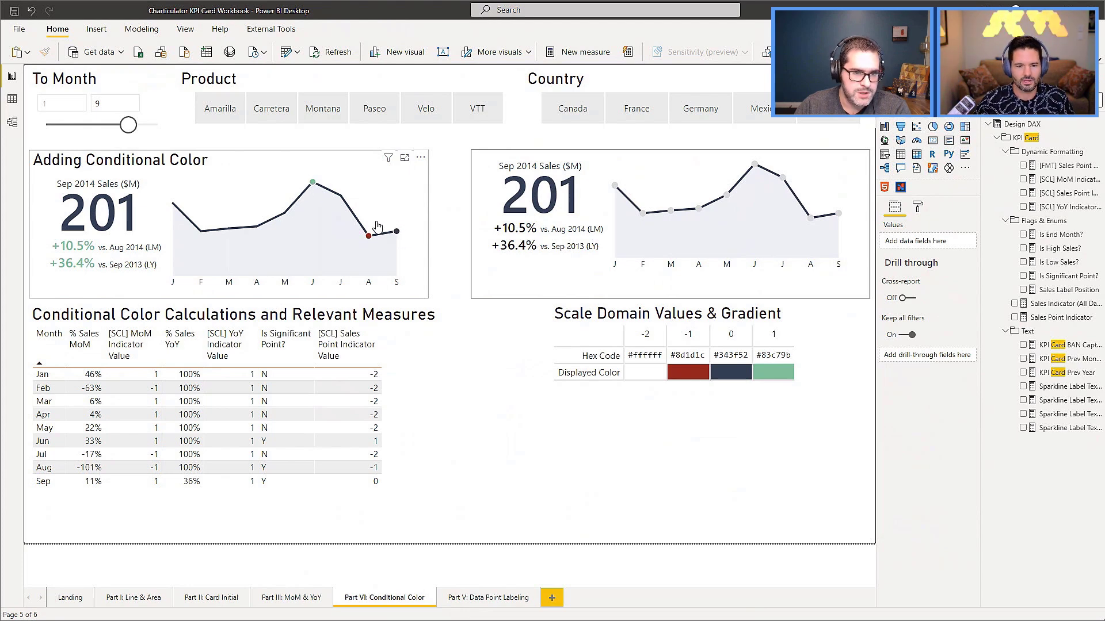
Set the To Month slicer's upper limit to 12, then 10, and back to 12 to compare the two cards.
drag(129, 125, 171, 133)
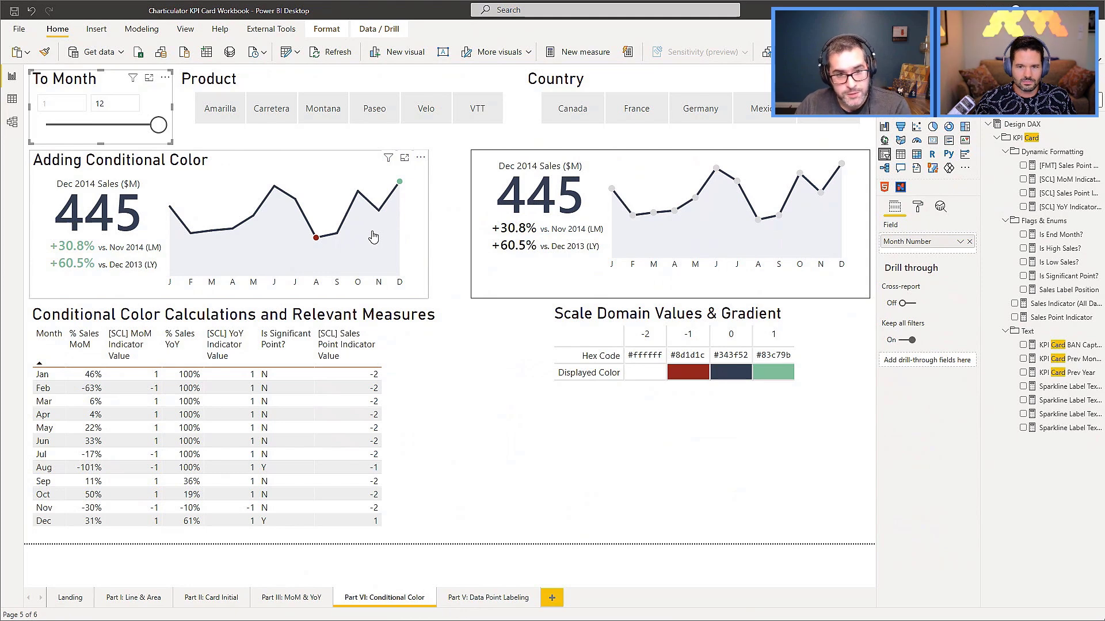
drag(158, 125, 137, 128)
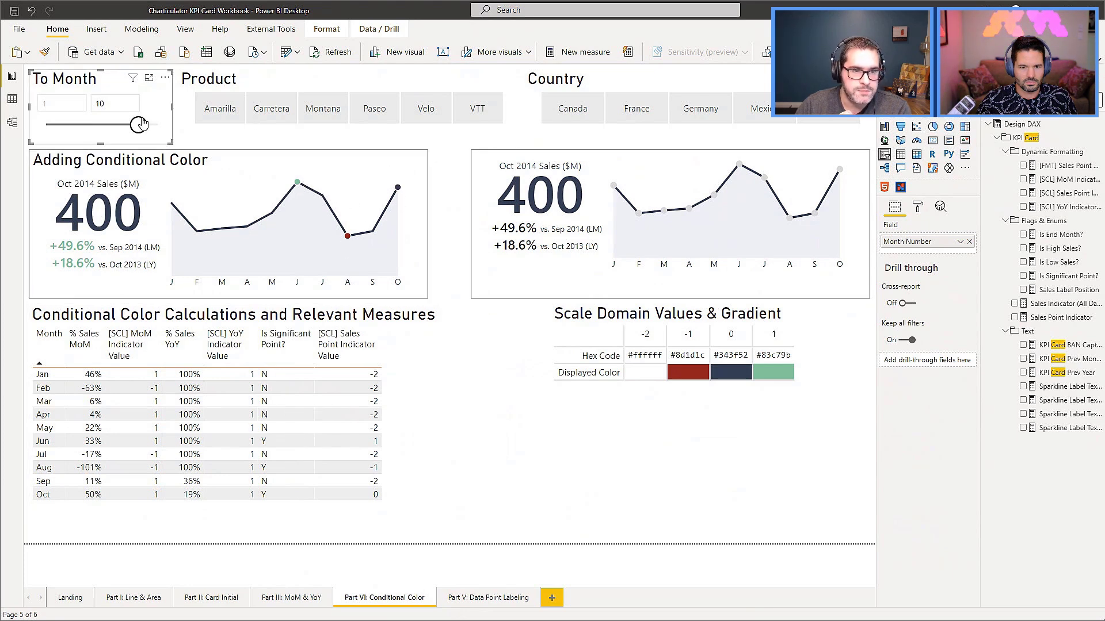
drag(143, 128, 164, 131)
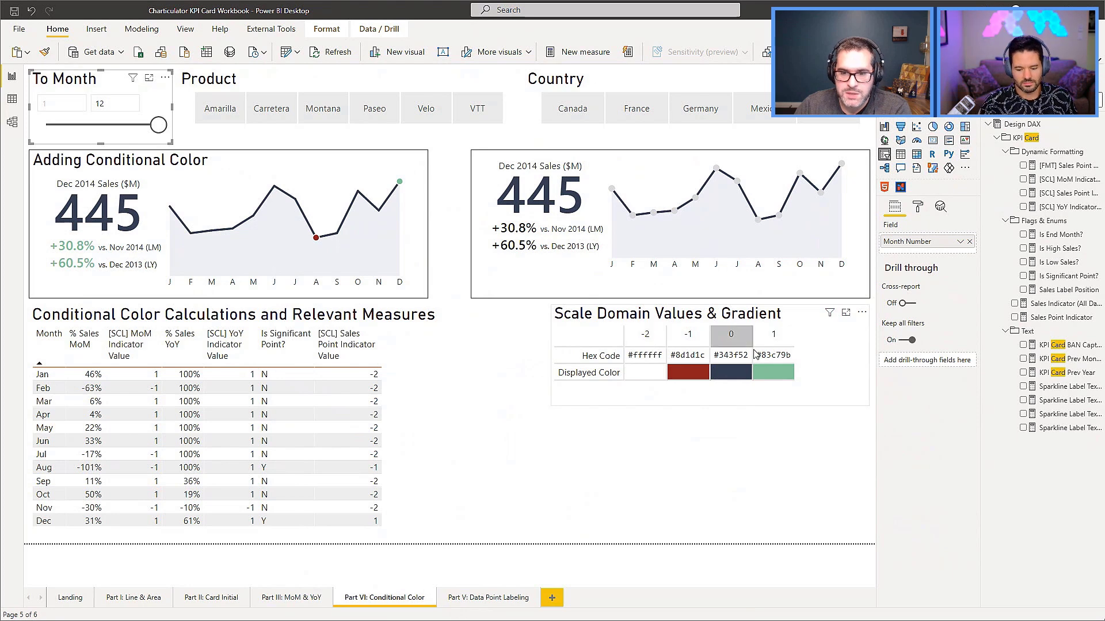
Open the card copy for editing and add the [SCL] MoM Indicator Value, [SCL] YoY Indicator Value and [SCL] Sales Point Indicator Value measures to its data.
click(855, 155)
click(862, 143)
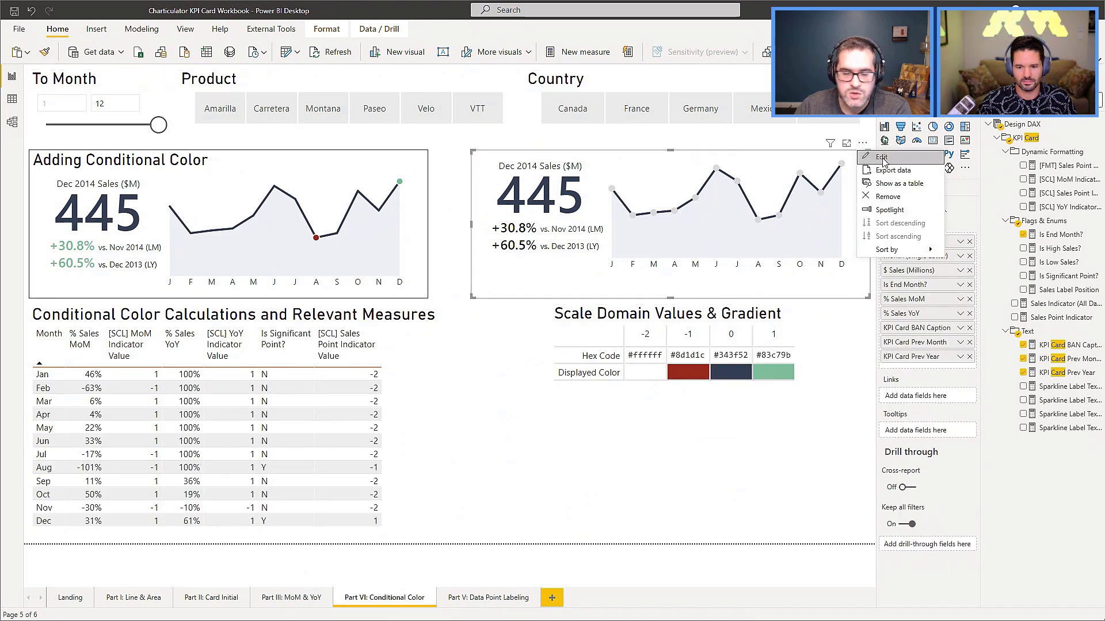
click(884, 162)
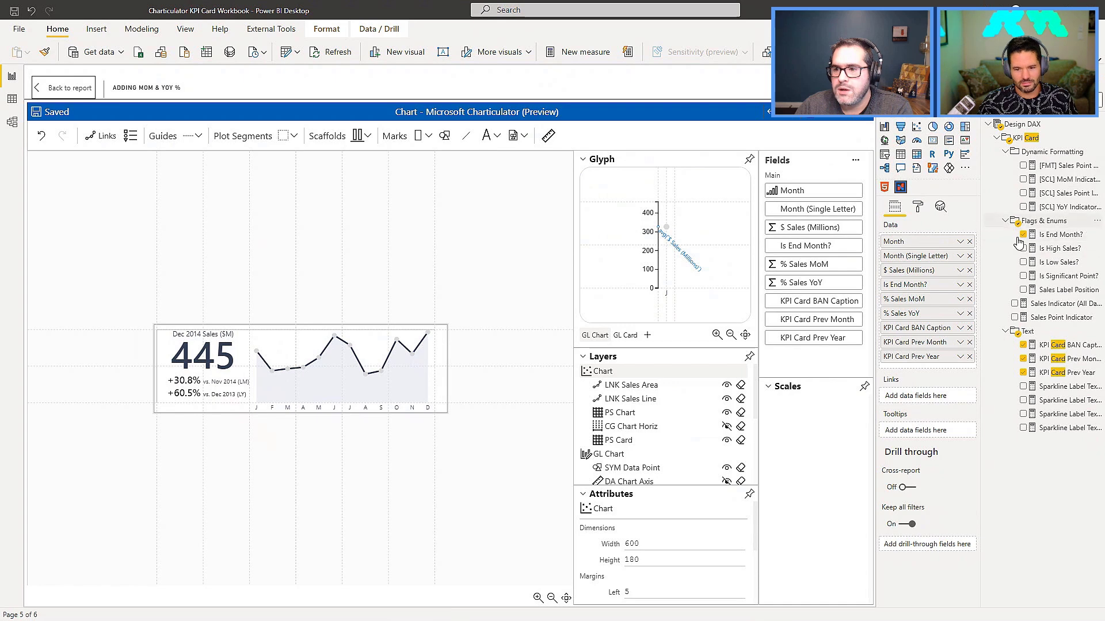
drag(980, 182, 955, 181)
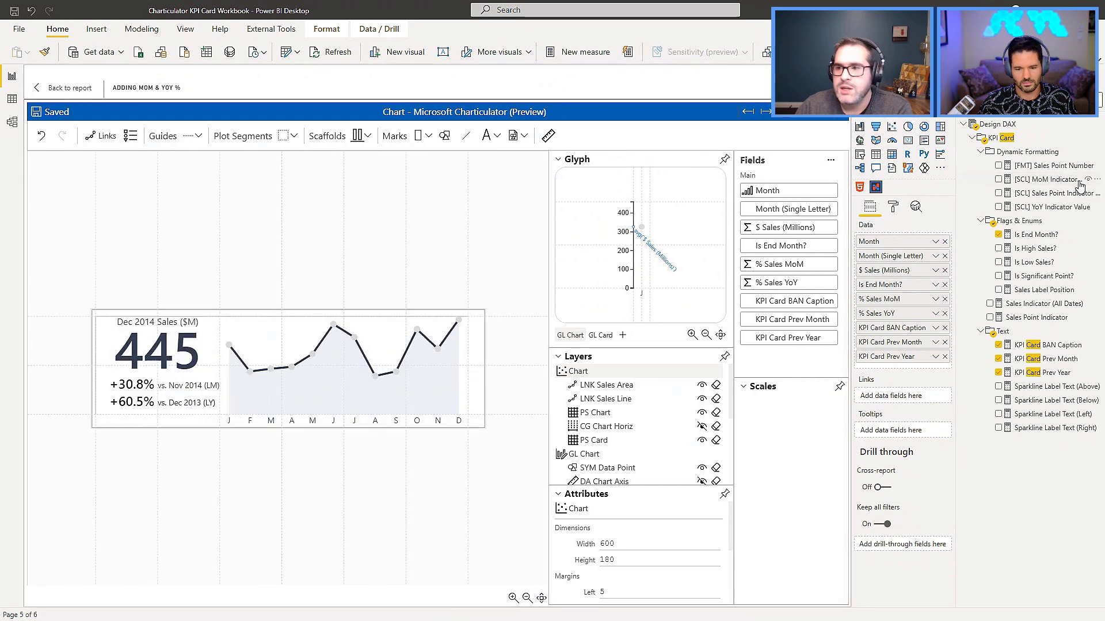
drag(1054, 180, 905, 374)
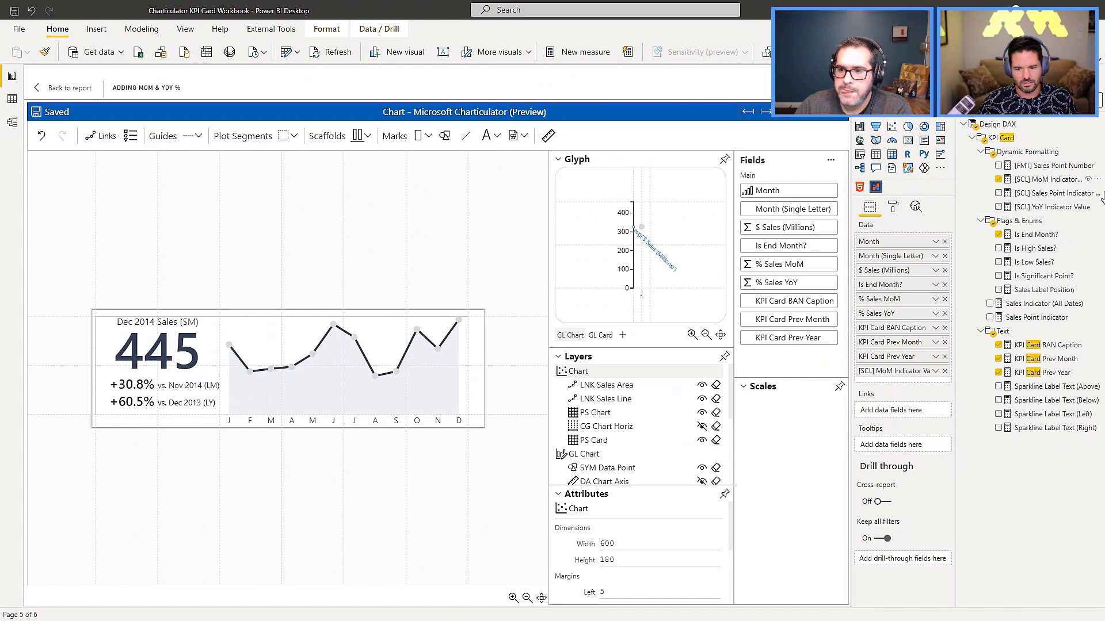
drag(1051, 207, 918, 376)
drag(1043, 198, 908, 394)
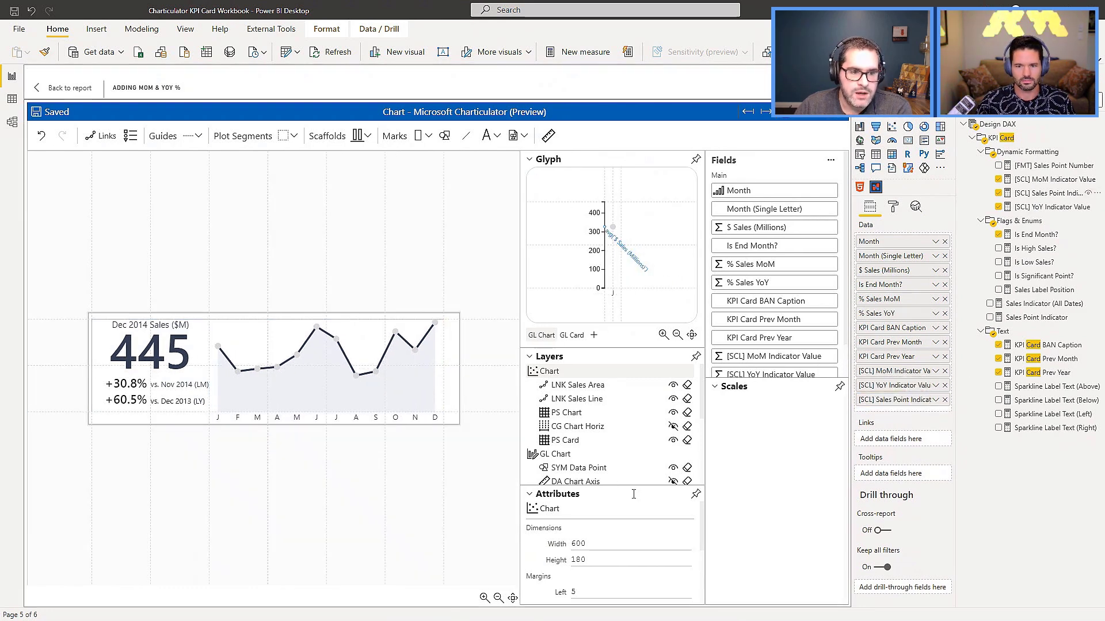
Bind the color of the TXT BAN MoM text mark to [SCL] MoM Indicator Value.
click(119, 387)
scroll(589, 437, down, 5)
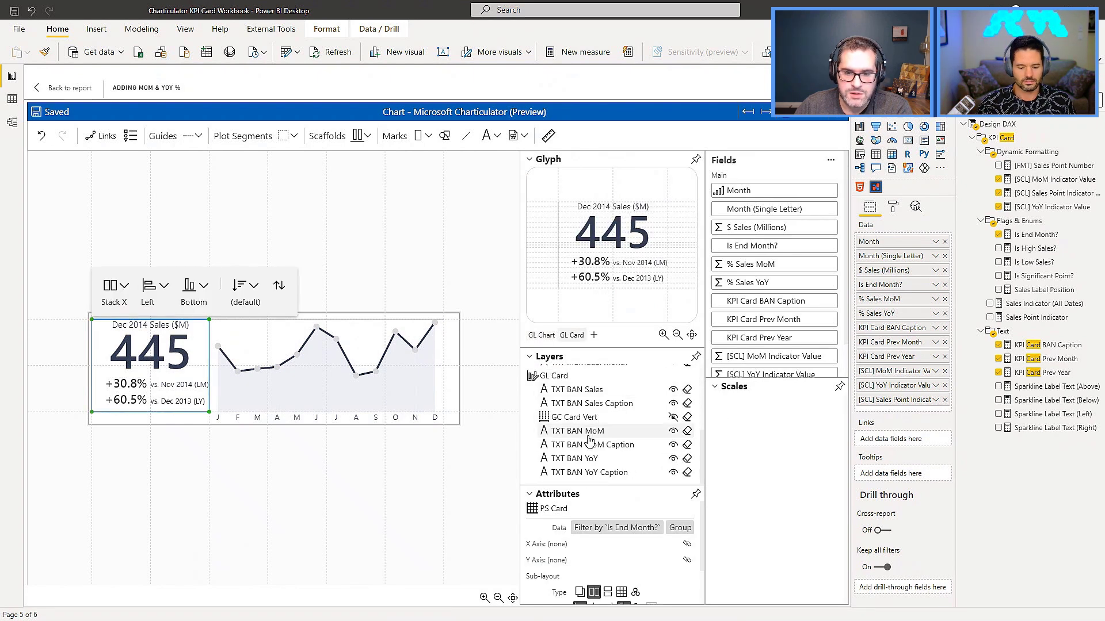
click(586, 430)
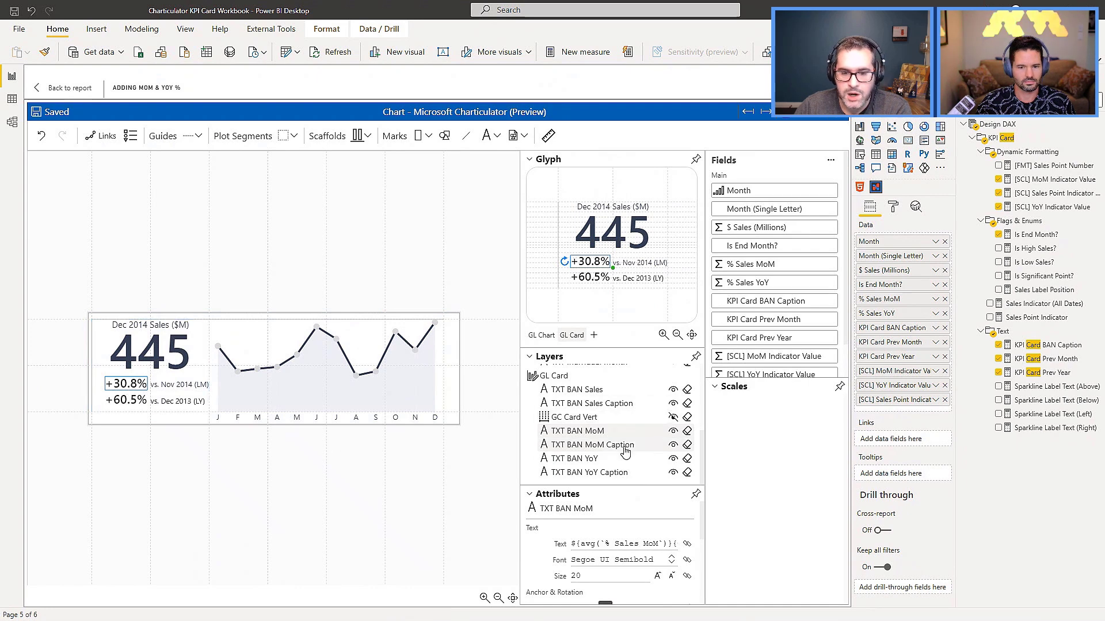
scroll(610, 550, down, 3)
scroll(613, 558, down, 4)
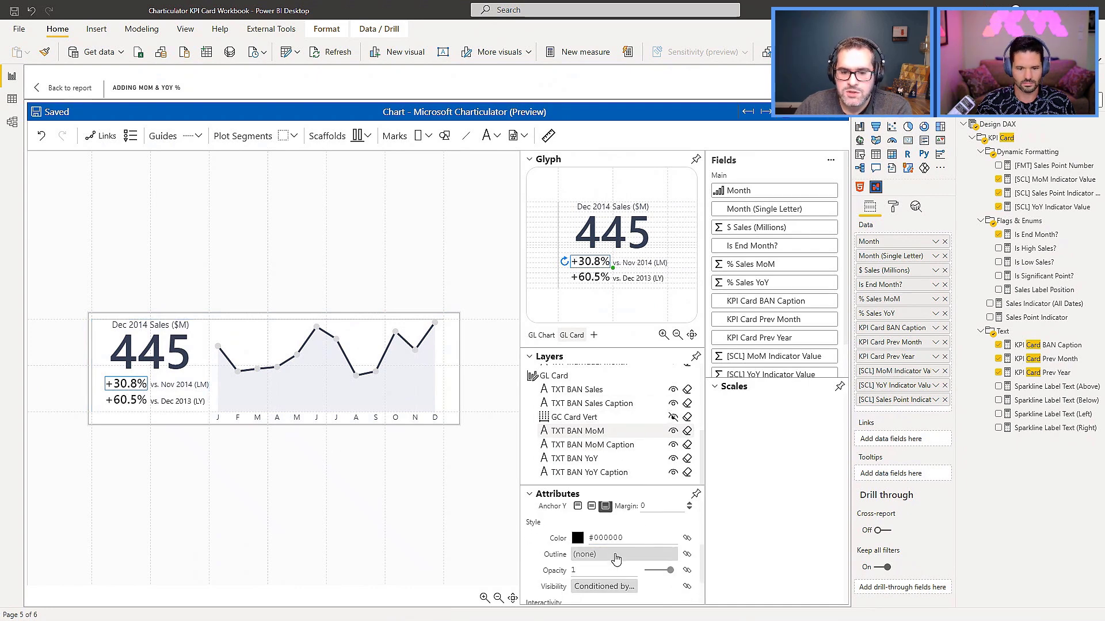
scroll(604, 546, up, 2)
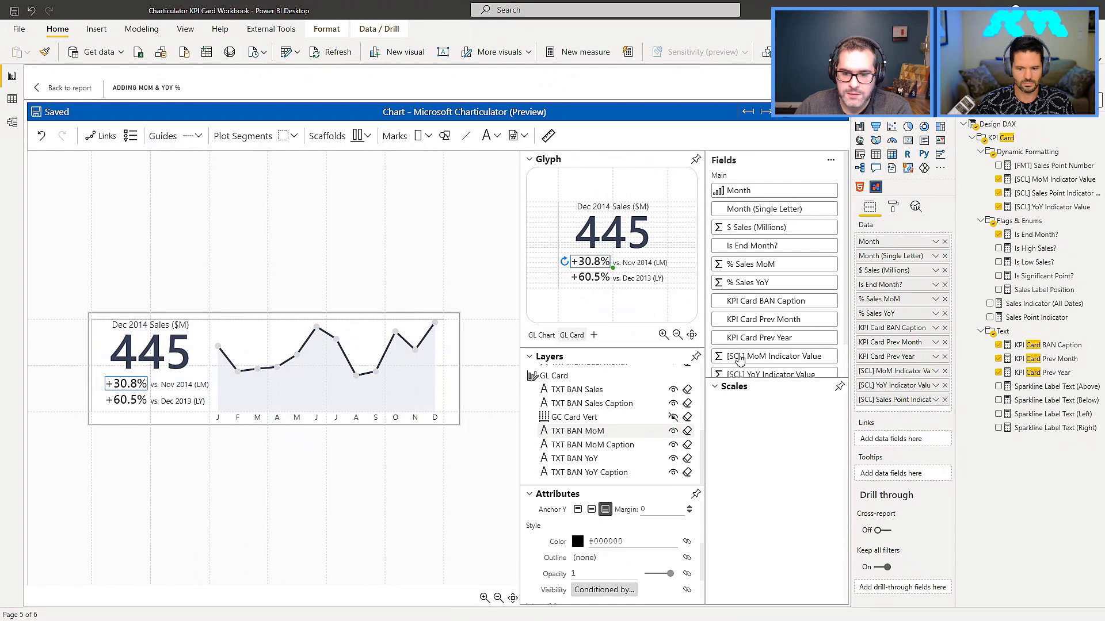
scroll(743, 360, down, 2)
drag(781, 325, 604, 544)
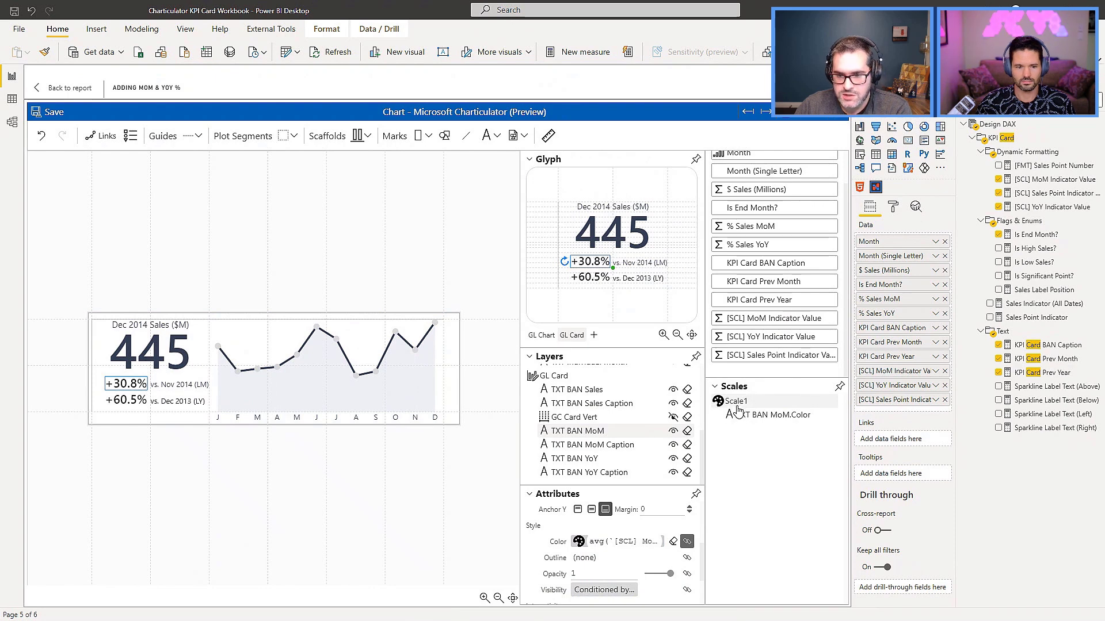
Switch Scale1 to a custom gradient, add two more colors to it, and set the domain start to -2.
click(794, 423)
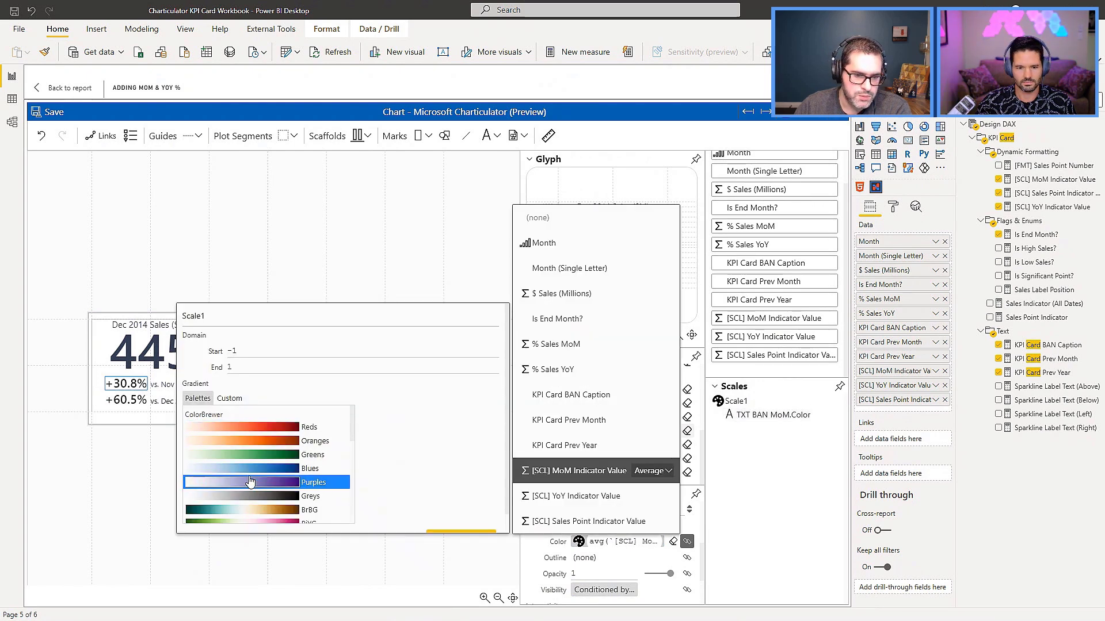
click(230, 399)
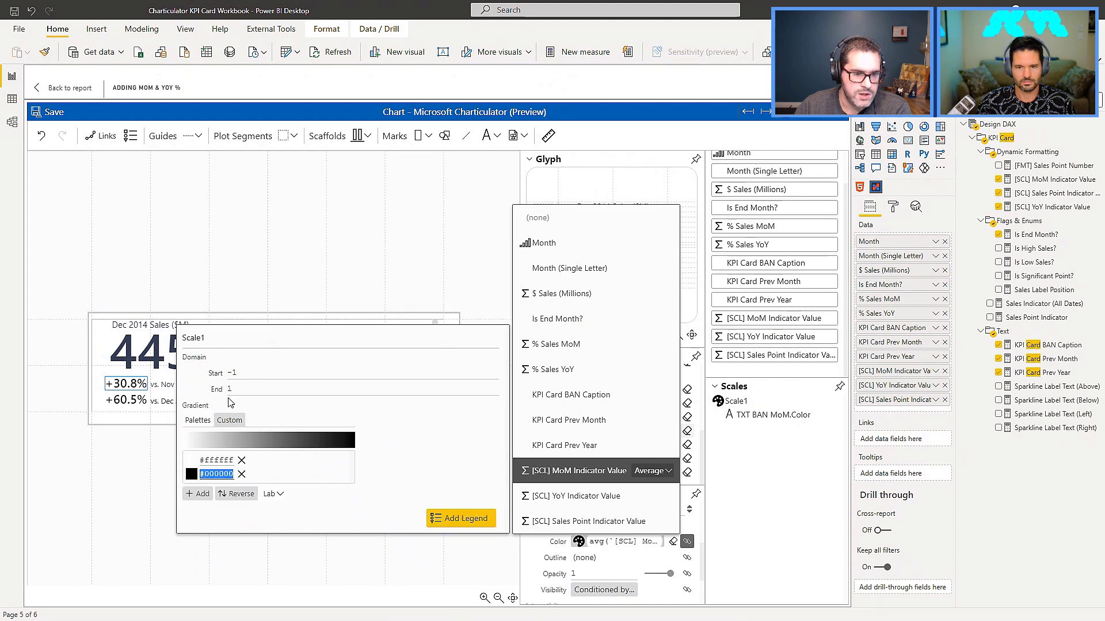
click(201, 495)
click(201, 496)
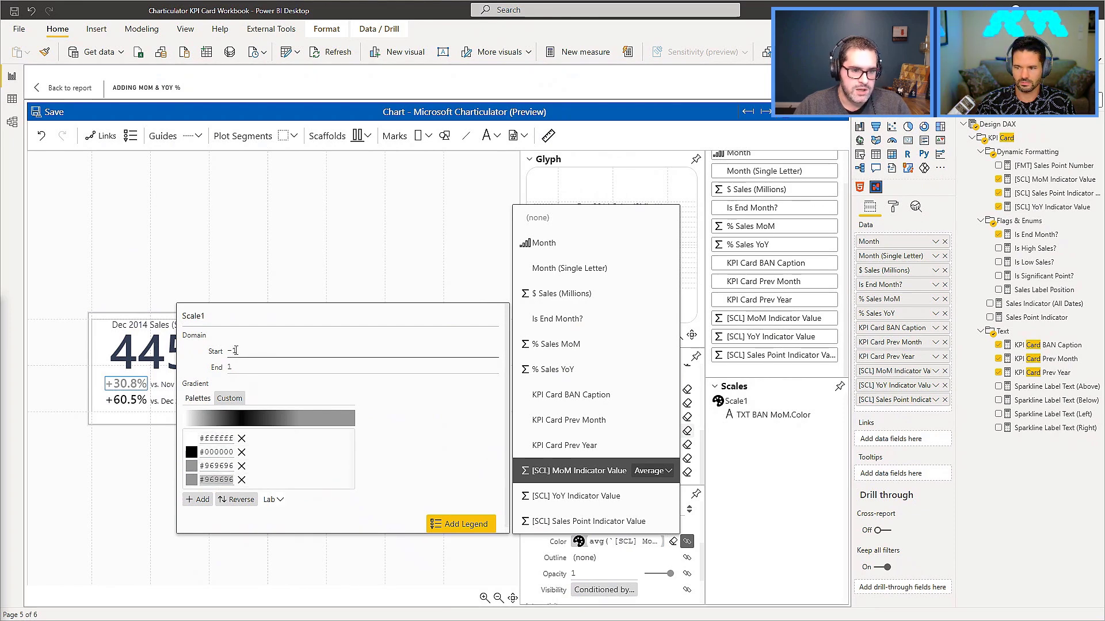
double_click(248, 351)
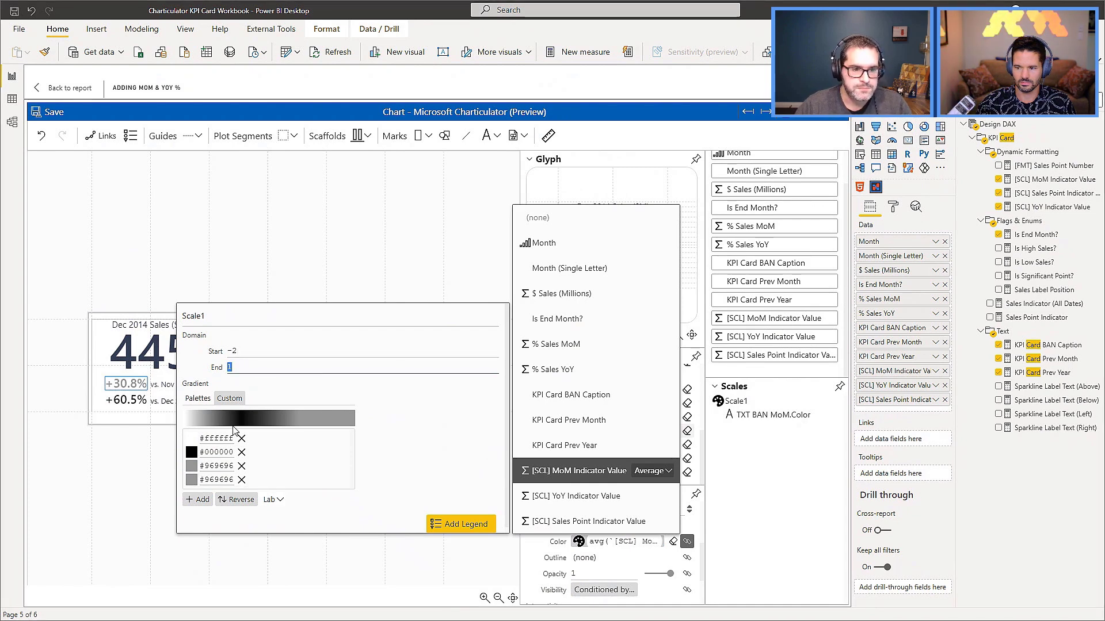
Set Scale1's second, third and fourth gradient colors to #8d1d1c, #343f52 and #83c79b, and close the scale settings.
double_click(216, 452)
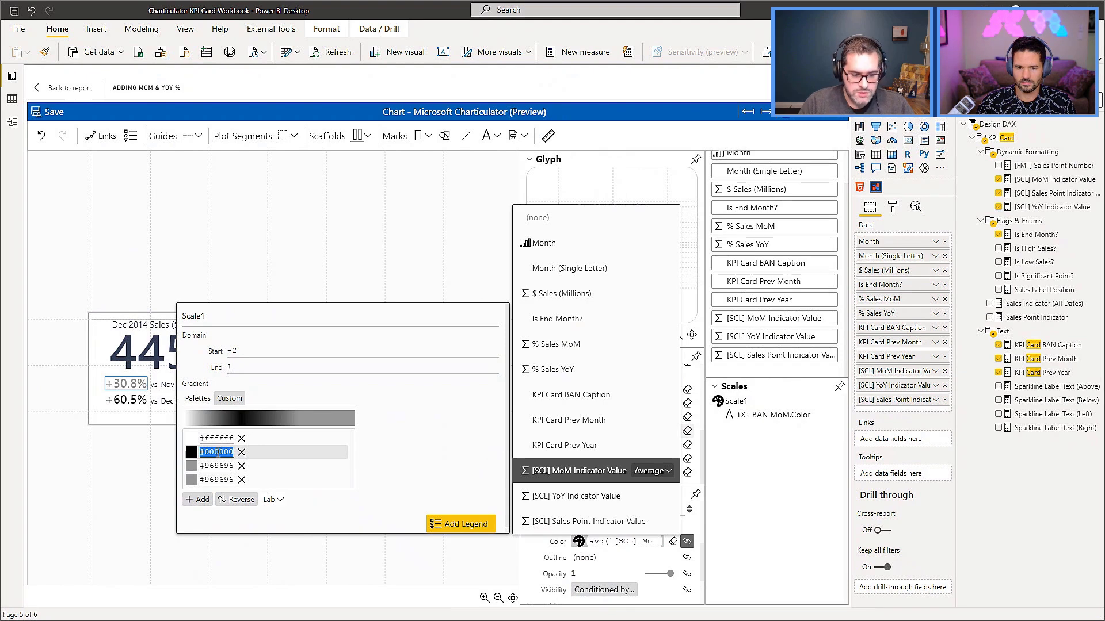
text(#8d1d1c)
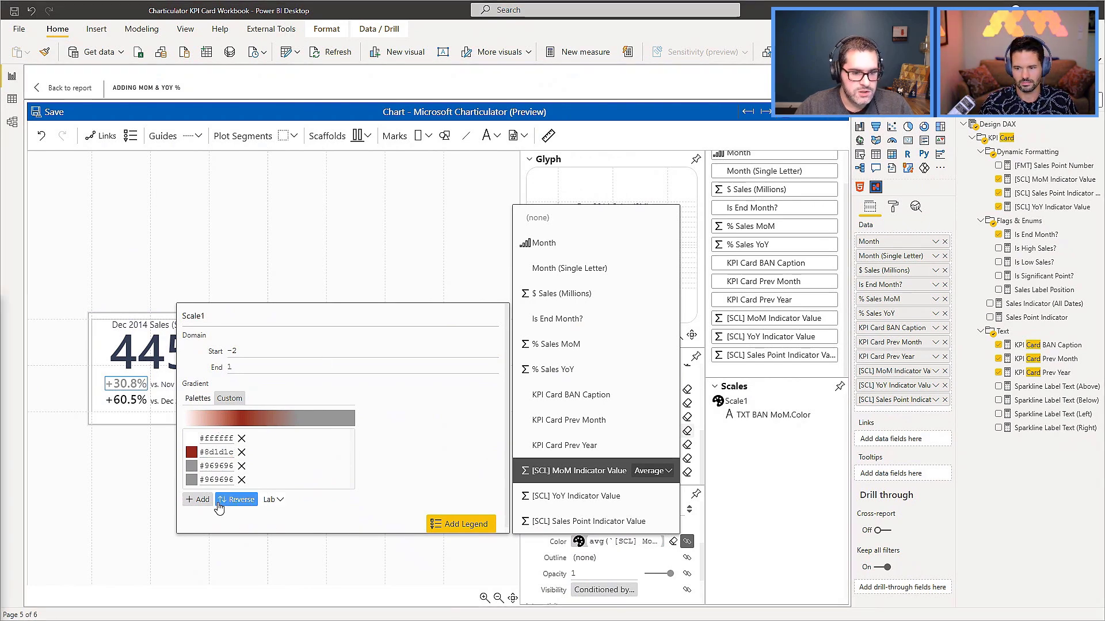
triple_click(216, 480)
text(#83c79b)
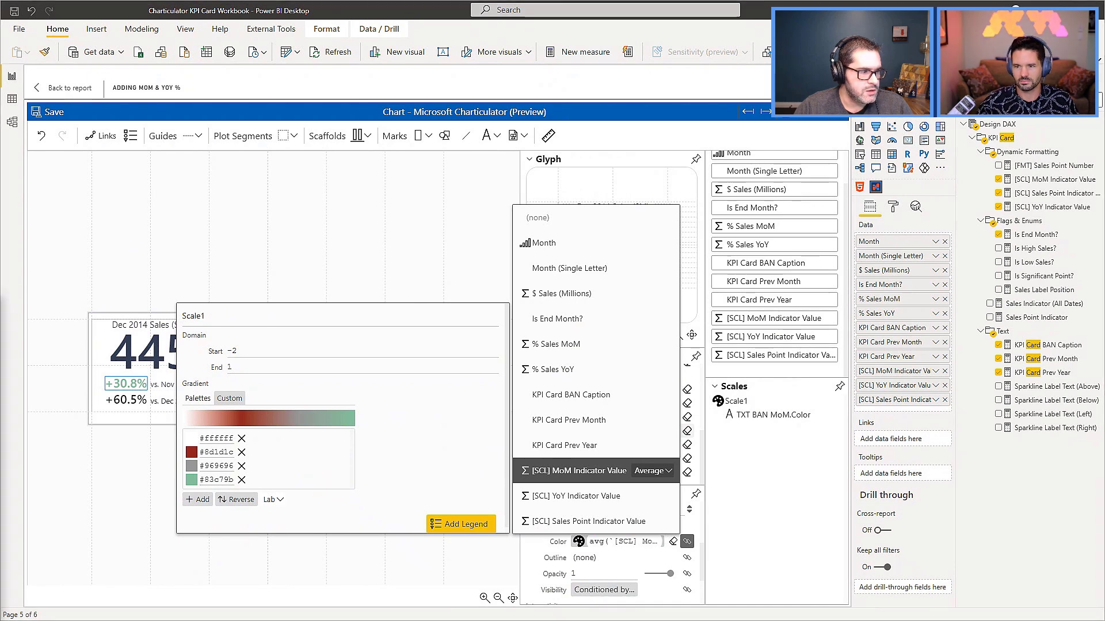
click(223, 467)
key(ctrl+a)
text(#343f52)
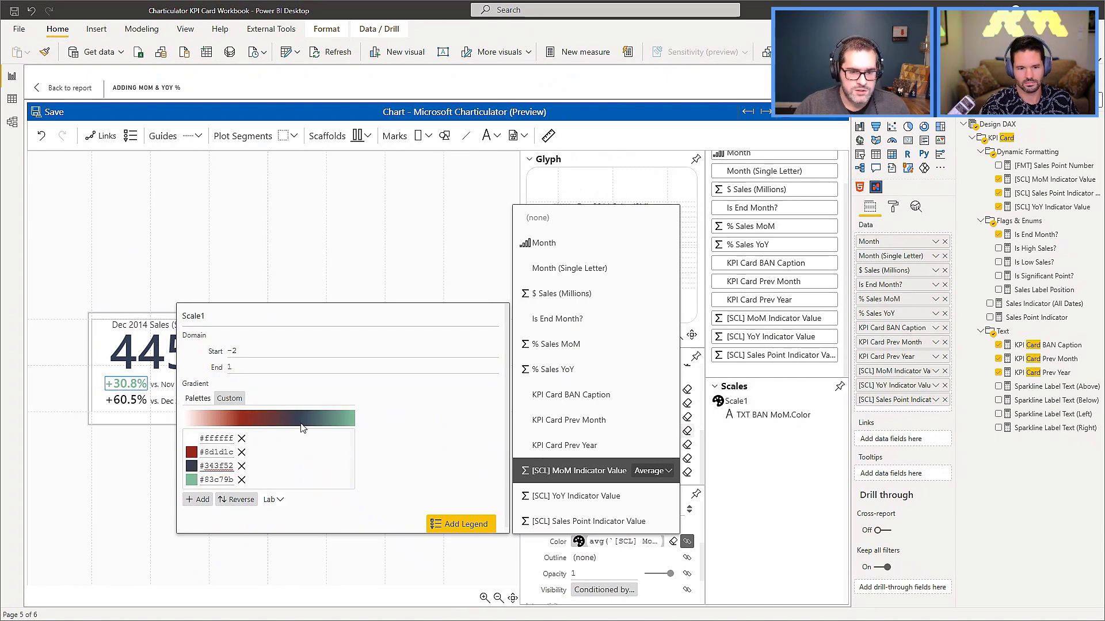
click(239, 369)
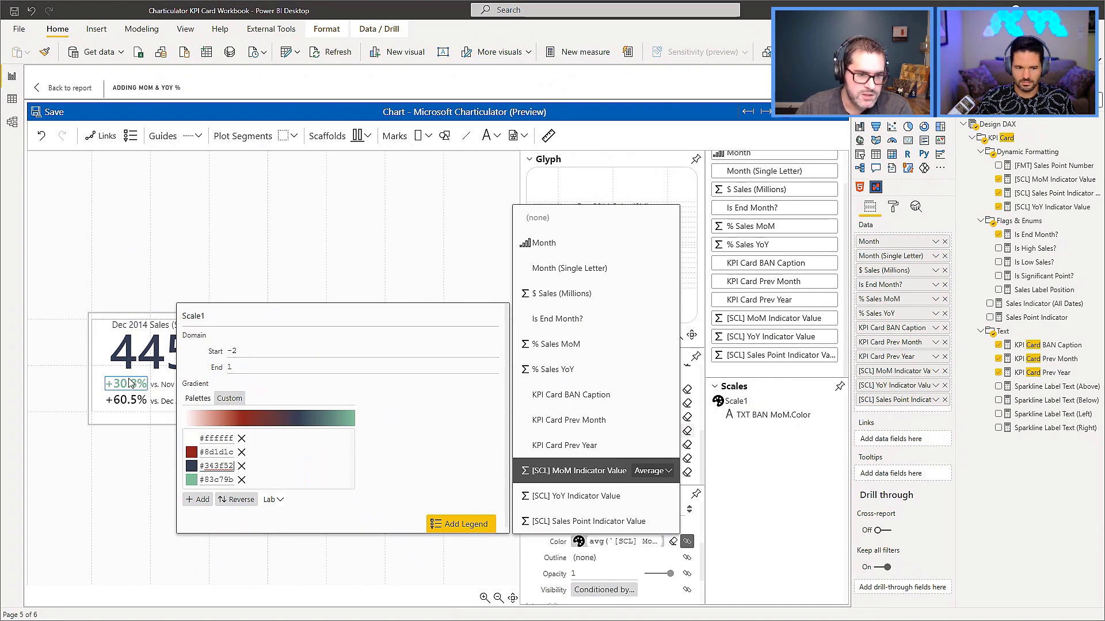
click(365, 564)
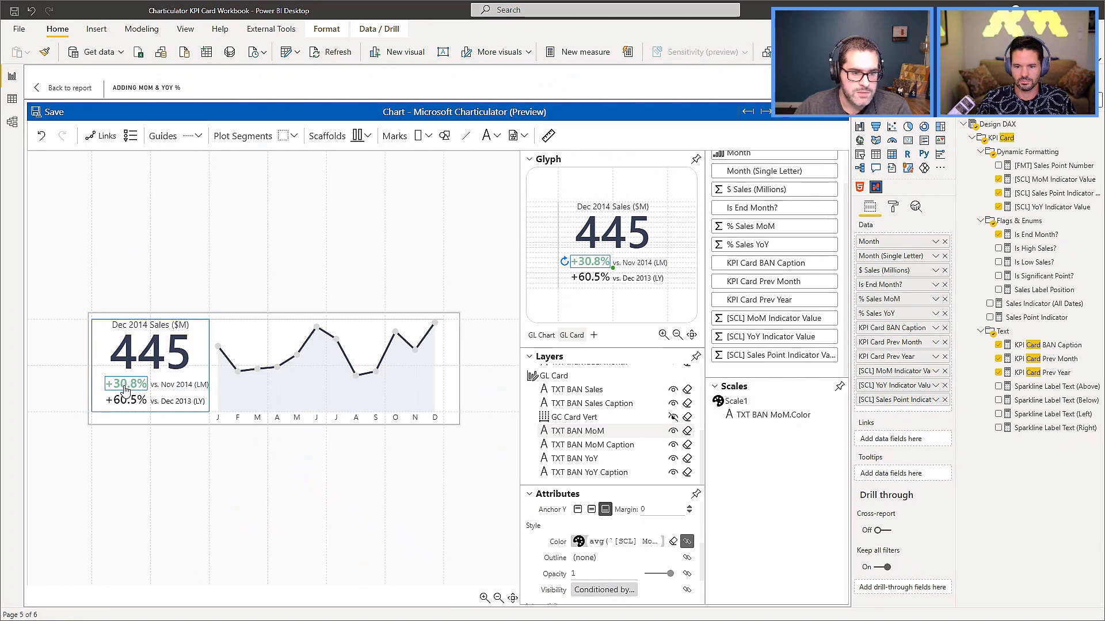
Bind the TXT BAN YoY text color to % Sales YoY, reassign it to Scale1, and check the scale's custom gradient.
click(598, 458)
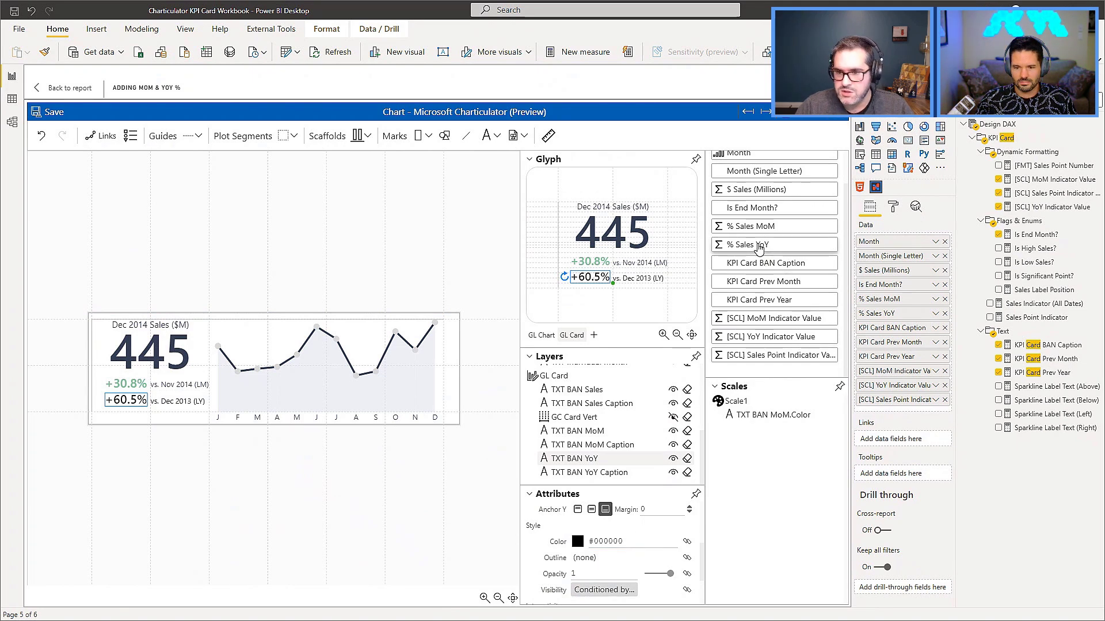
drag(759, 248, 610, 546)
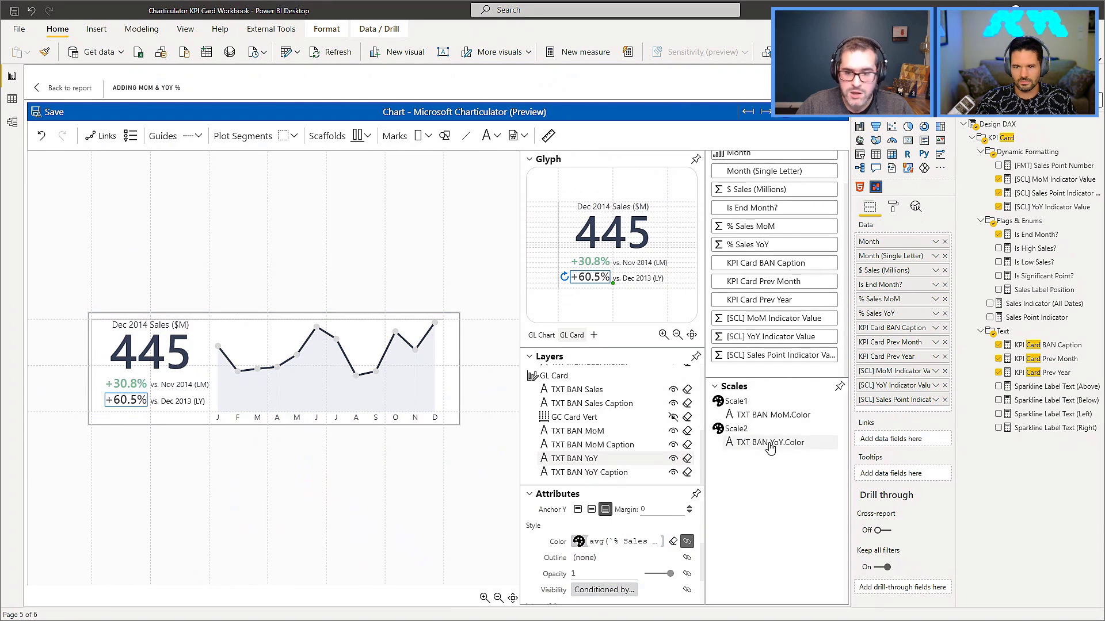
drag(768, 449, 766, 425)
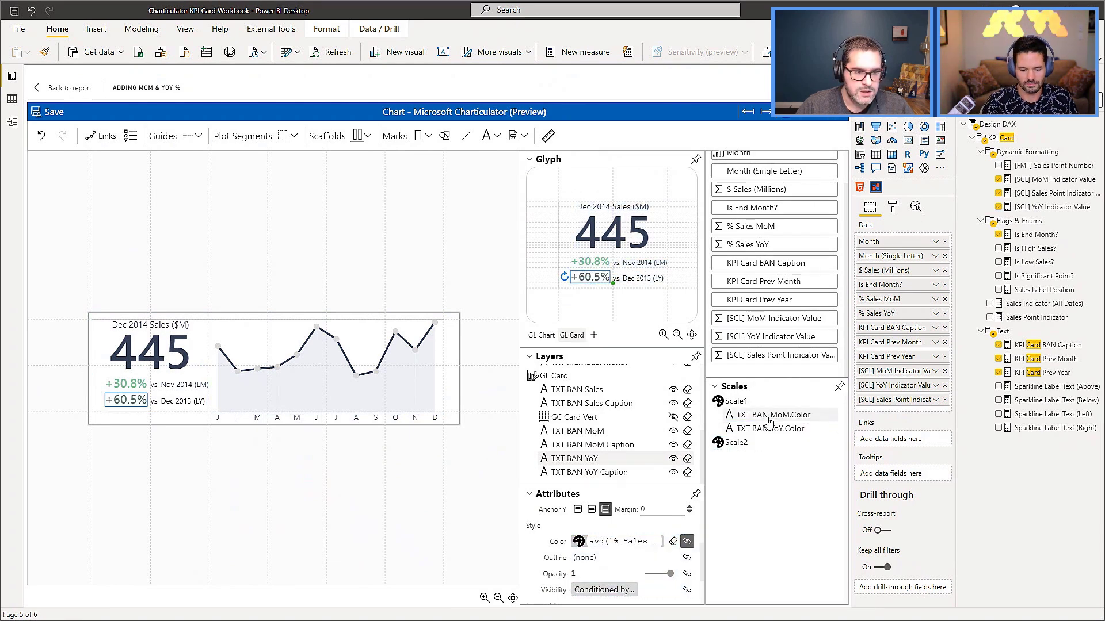
click(111, 440)
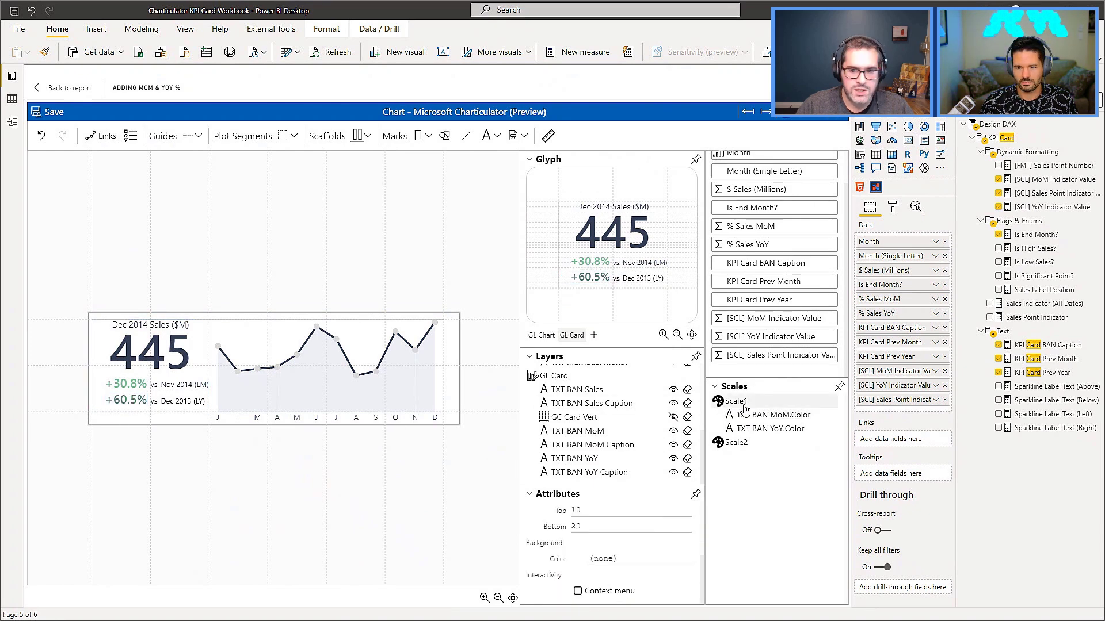
click(792, 428)
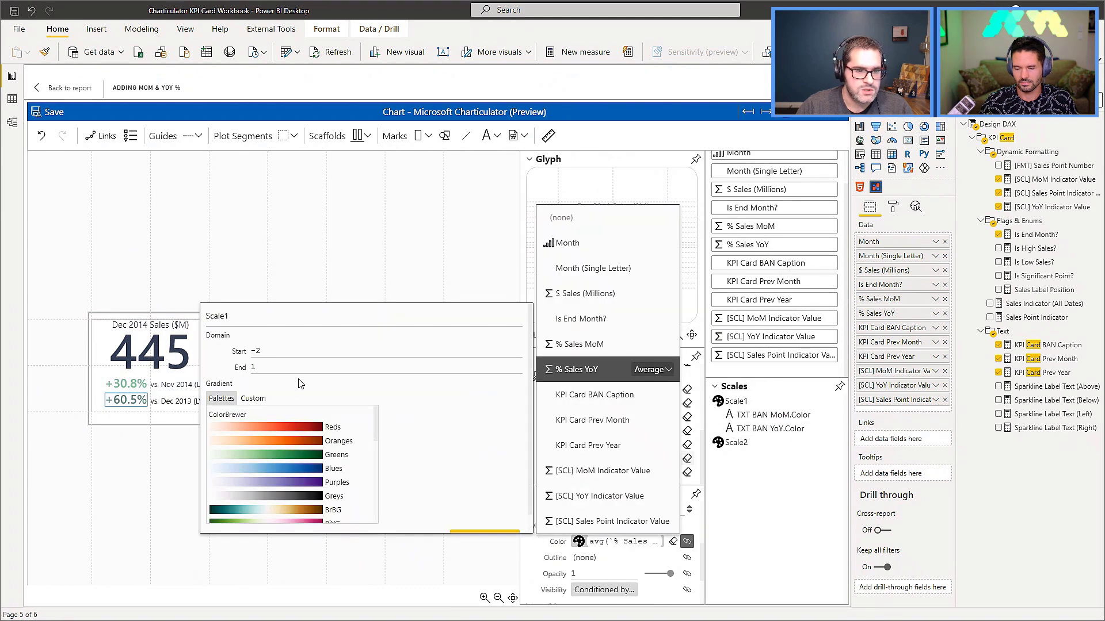
click(249, 406)
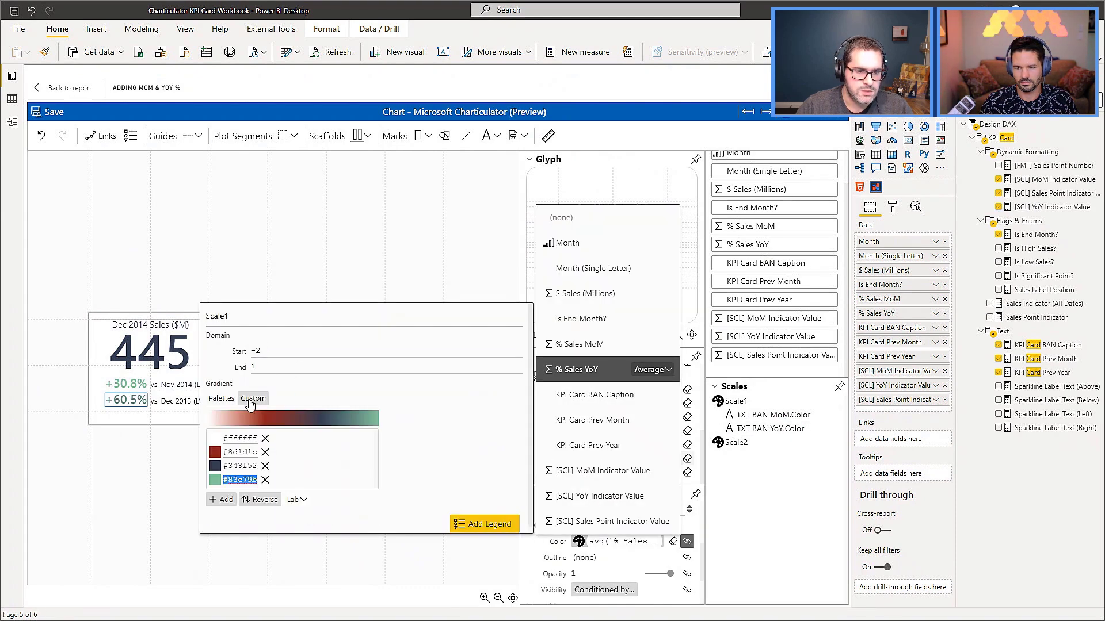
click(128, 472)
click(183, 469)
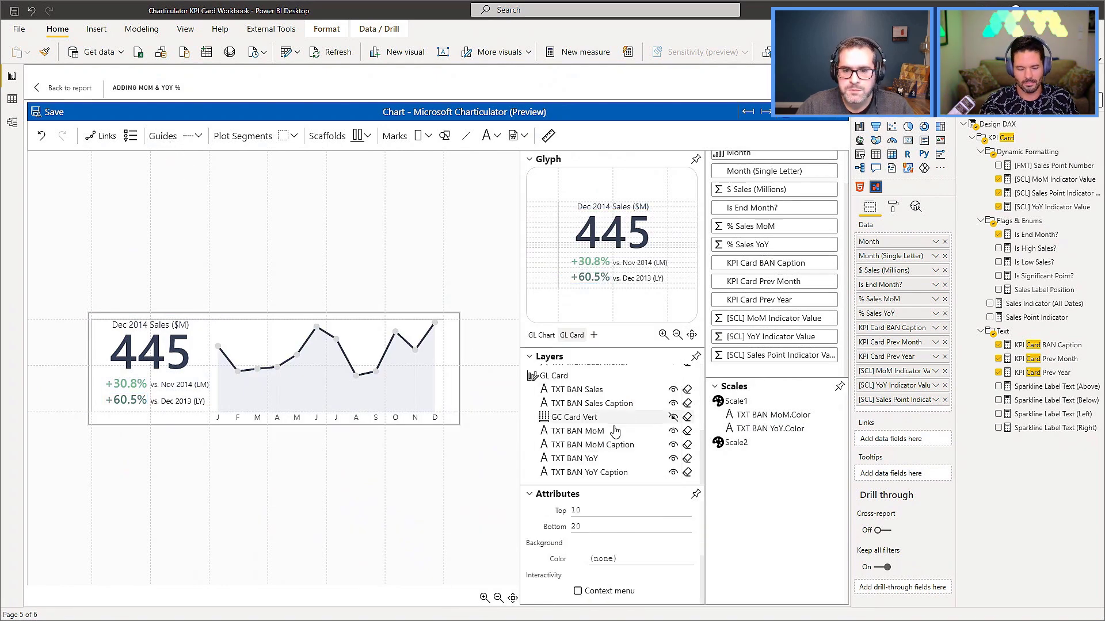
Bind the fill of SYM Data Point to [SCL] Sales Point Indicator Value and reassign it to Scale1.
scroll(602, 428, up, 5)
scroll(598, 432, down, 2)
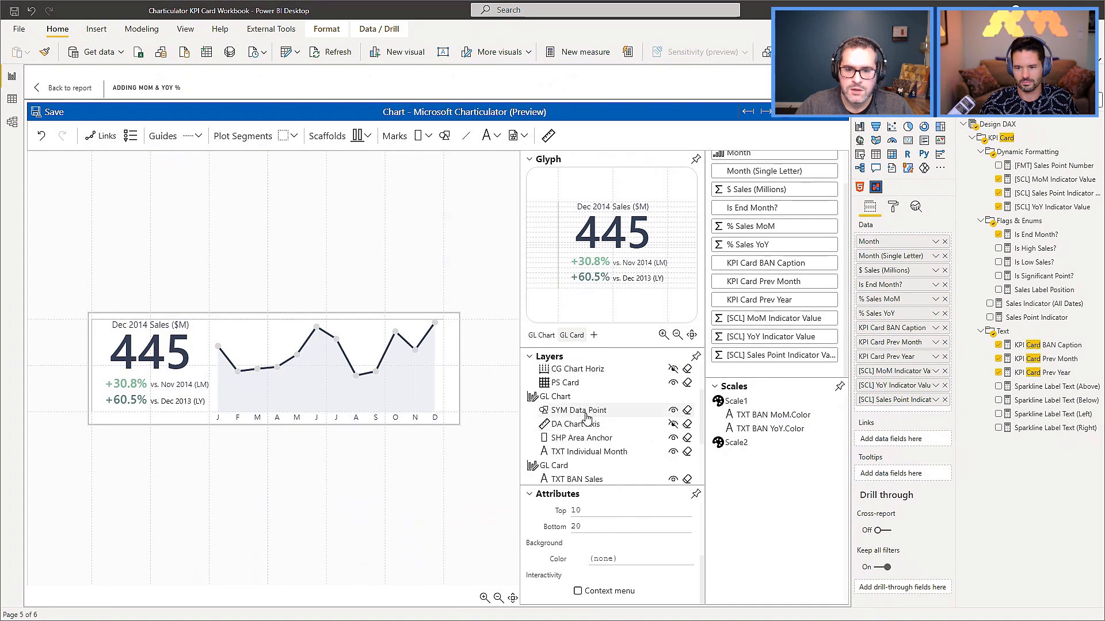
click(586, 413)
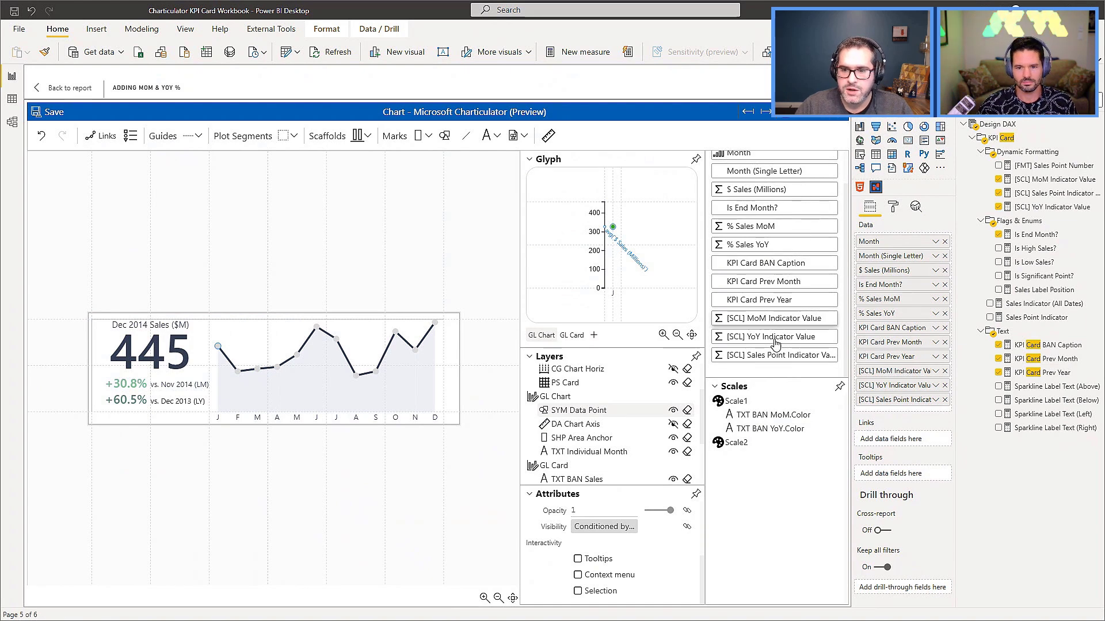
scroll(614, 554, up, 2)
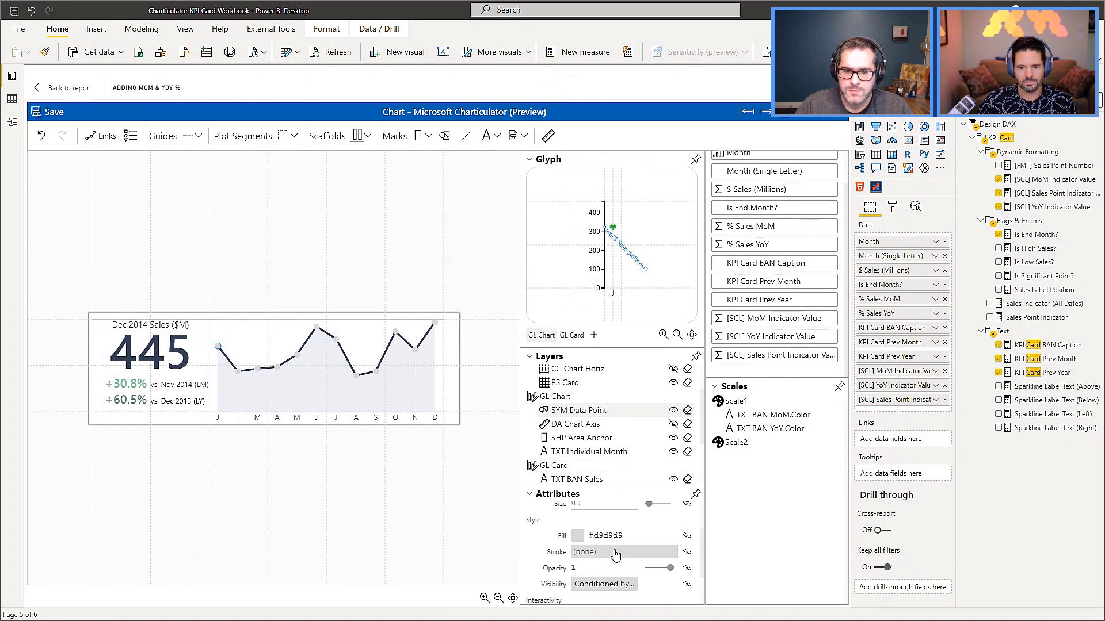
drag(773, 354, 603, 536)
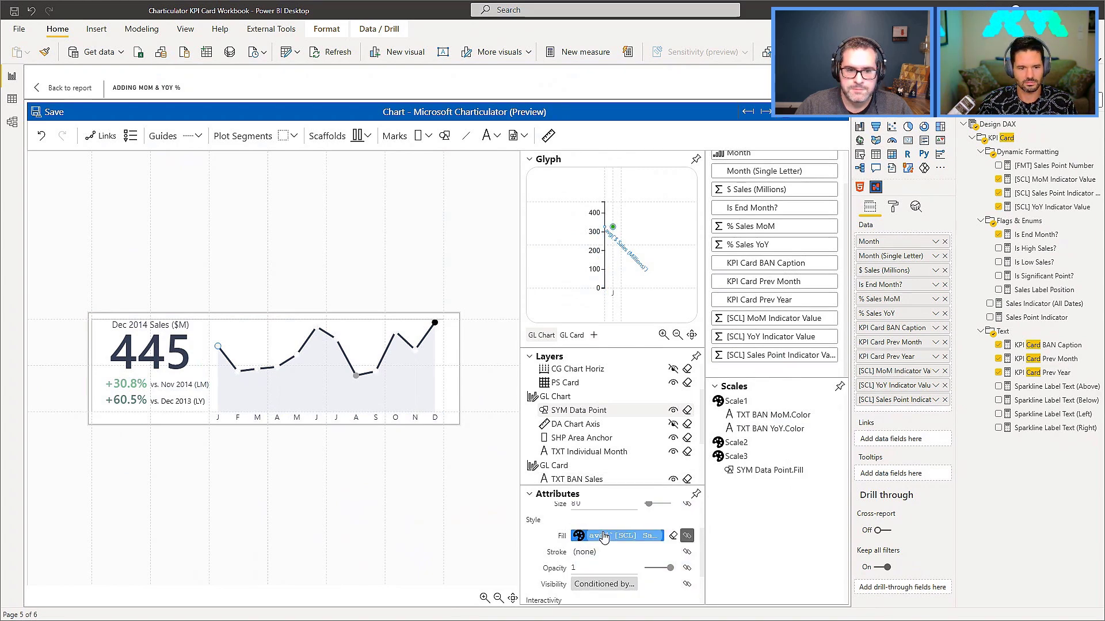
drag(757, 472, 760, 436)
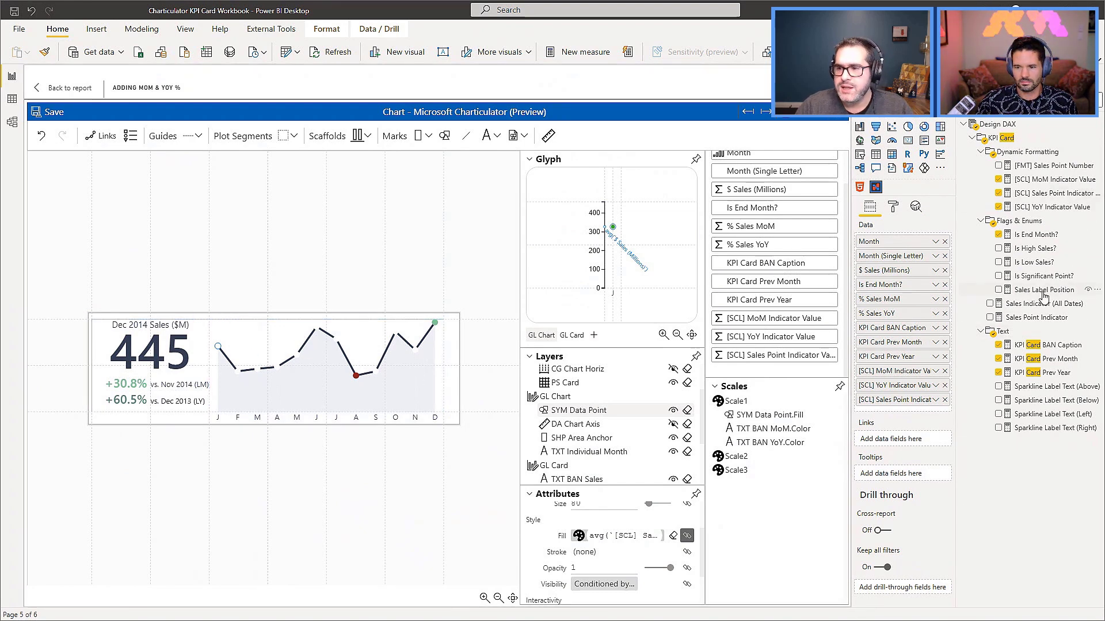
Add the Is Significant Point? measure to the chart's data and bind the visibility of SYM Data Point to it.
drag(1030, 278, 902, 406)
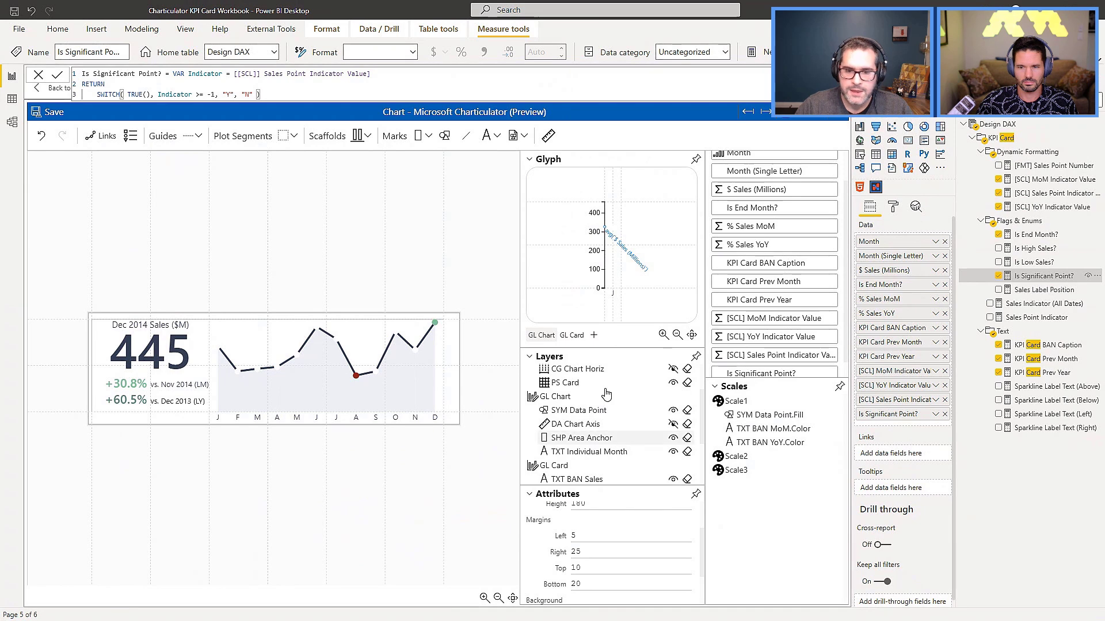
click(573, 411)
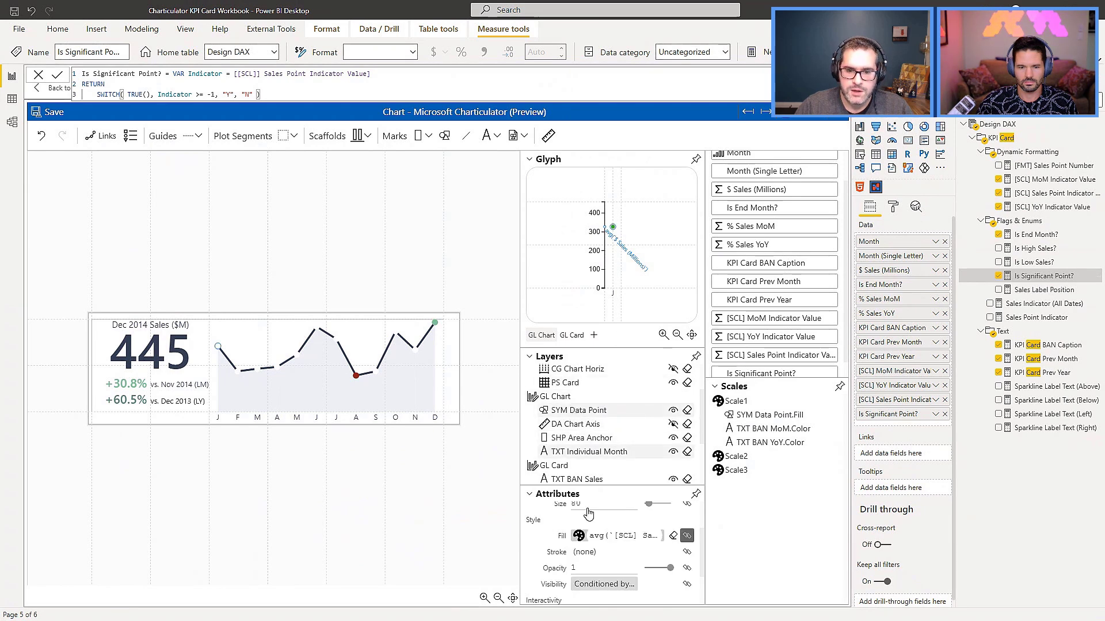
scroll(584, 535, down, 2)
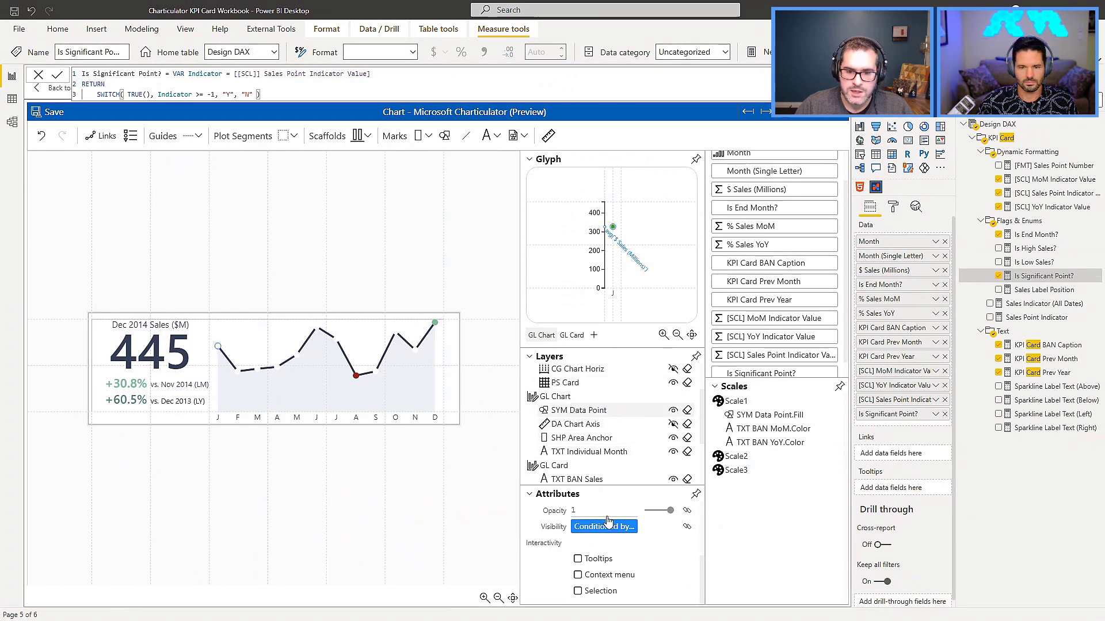
drag(747, 374, 588, 532)
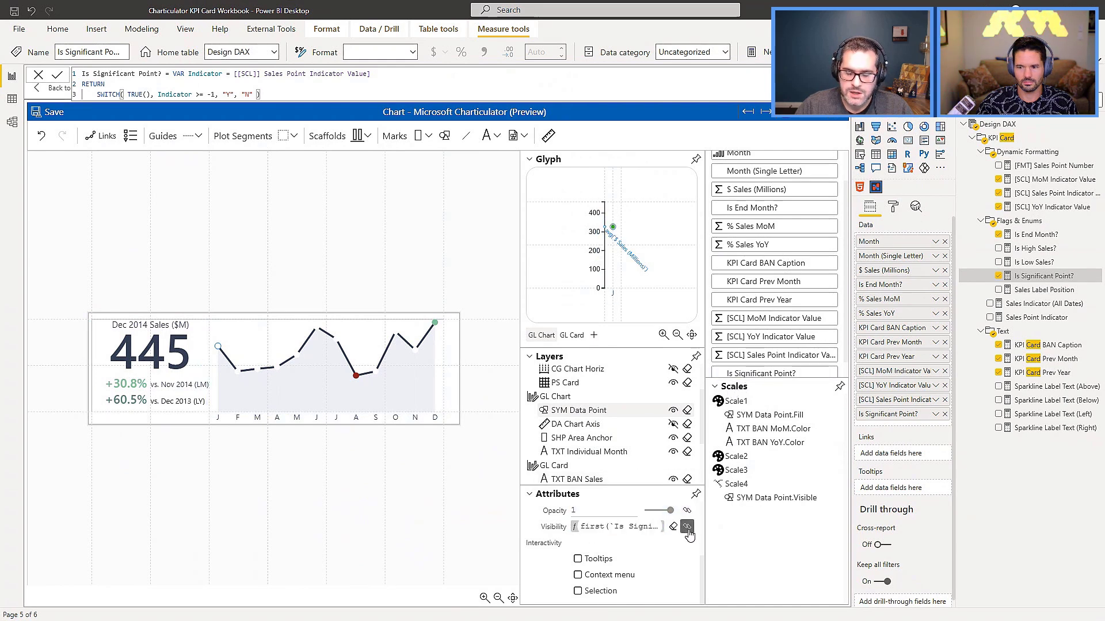
Exclude N from the Boolean mapping of SYM Data Point's visibility scale and save the chart.
click(782, 498)
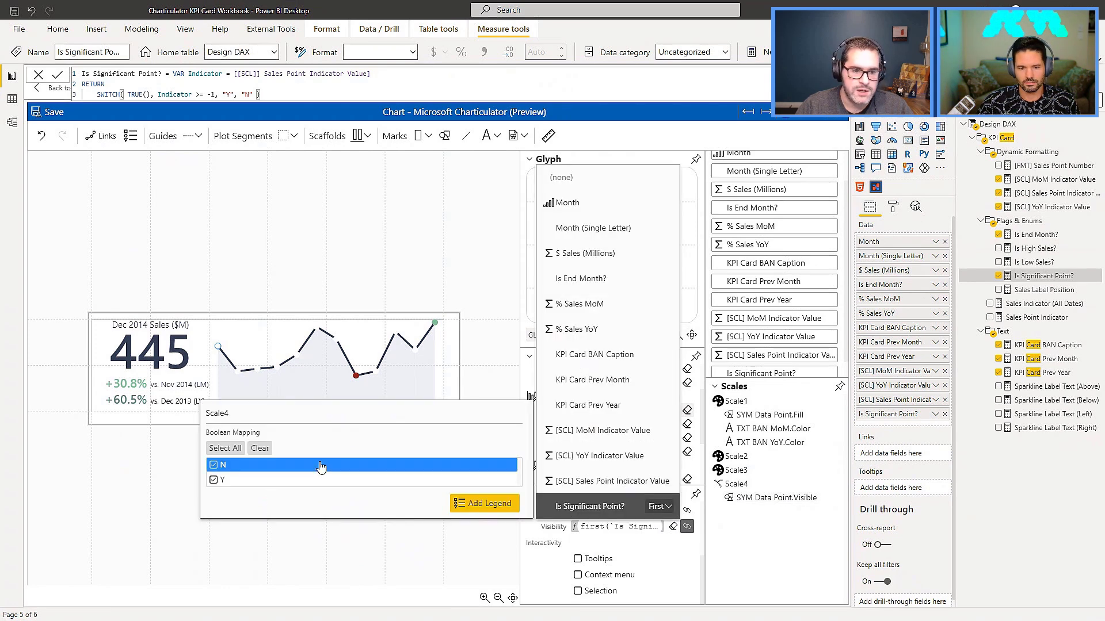
click(214, 467)
click(345, 567)
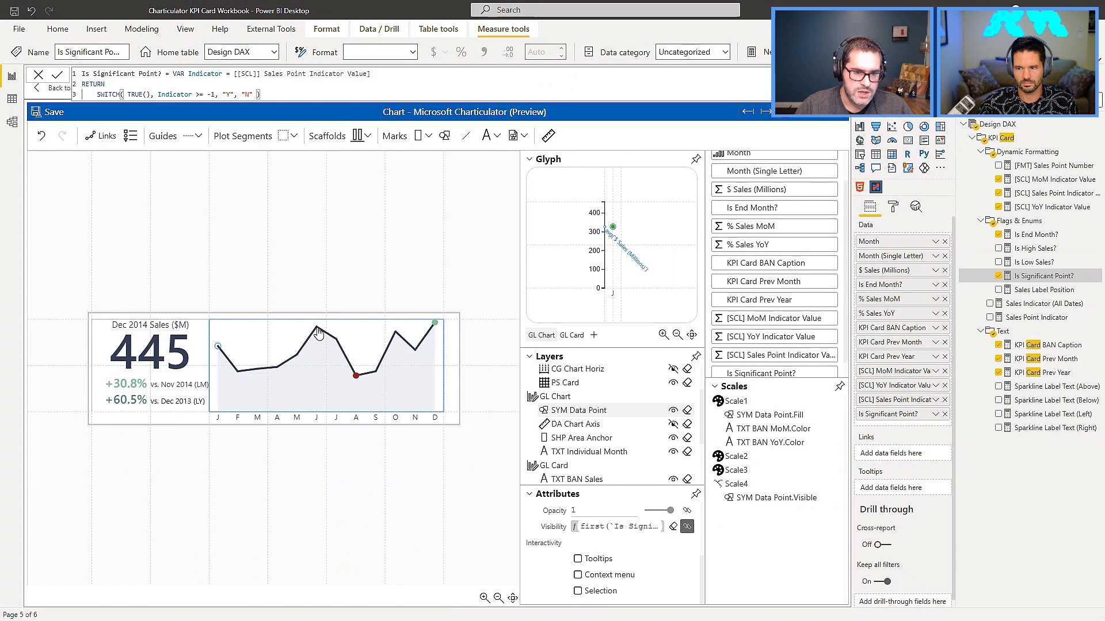
click(52, 112)
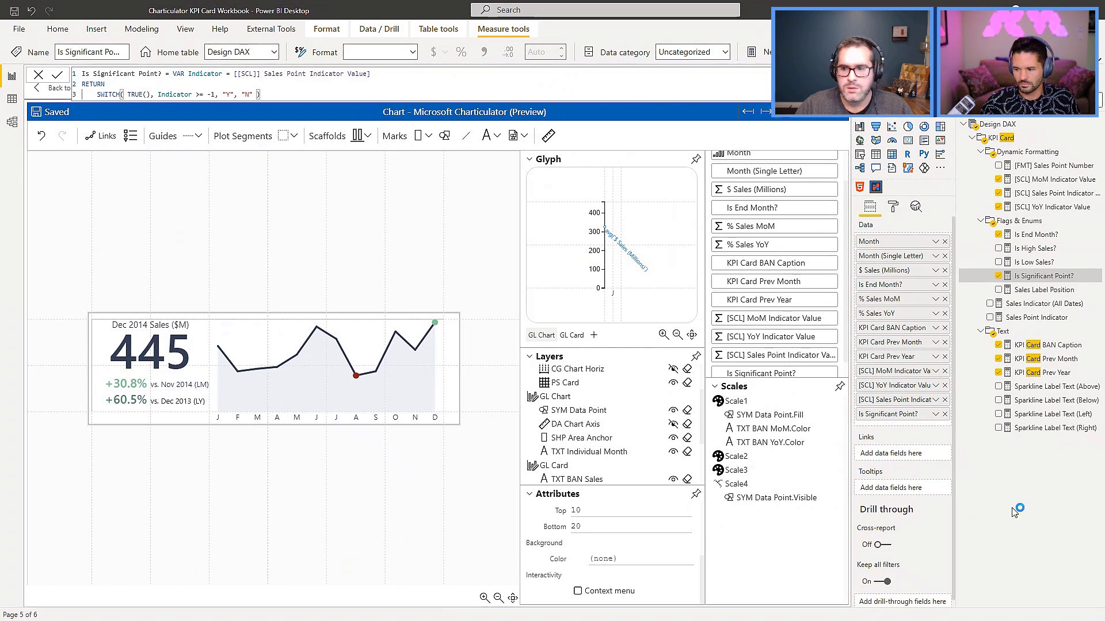
Inspect the DAX formula of the Sales Point Indicator measure.
click(964, 318)
click(974, 475)
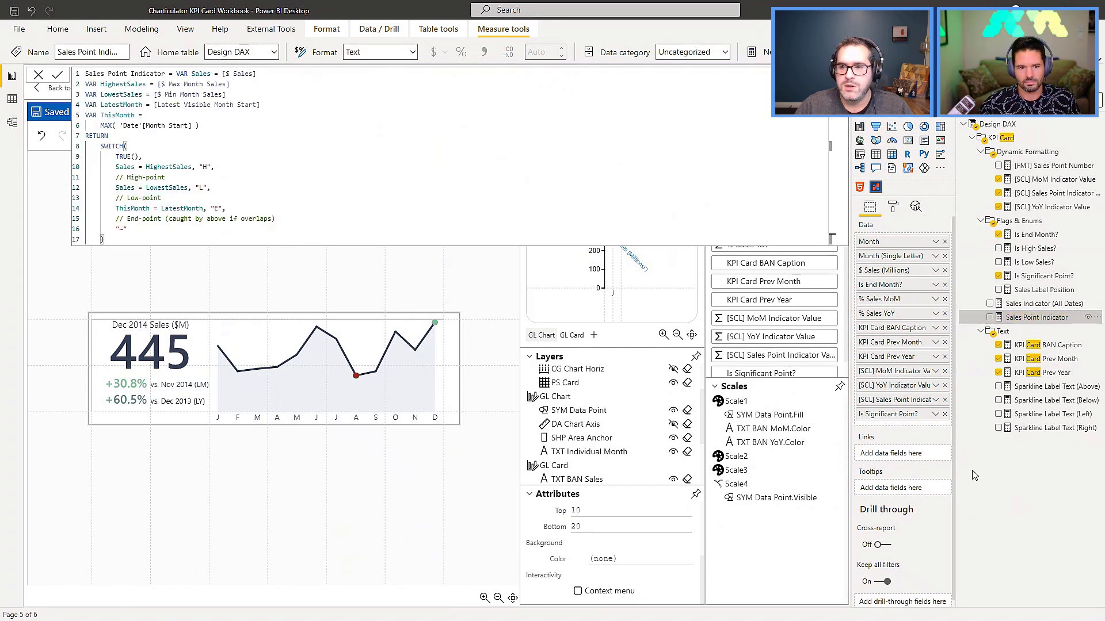
click(49, 147)
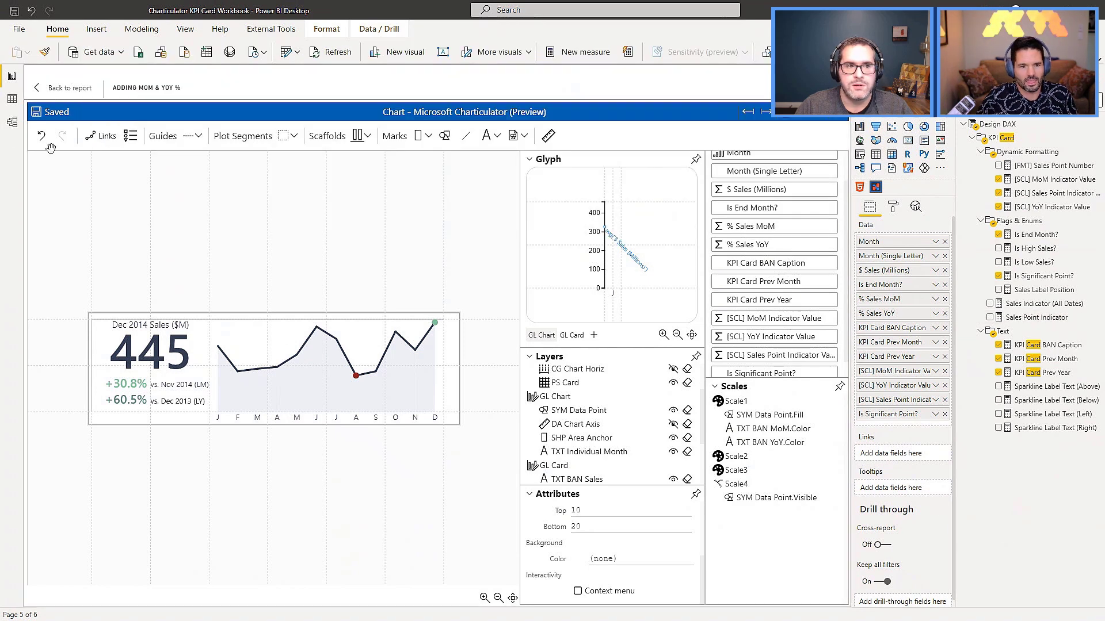
Return to the report and test the card's coloring by setting To Month to 11 and back to 12.
click(64, 91)
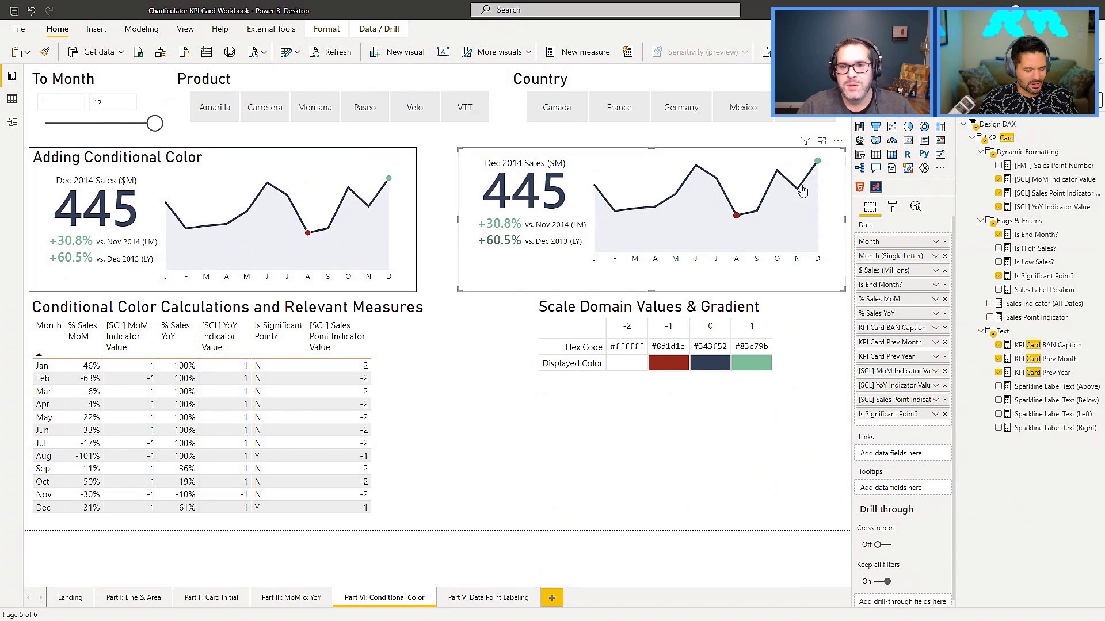
drag(153, 123, 141, 125)
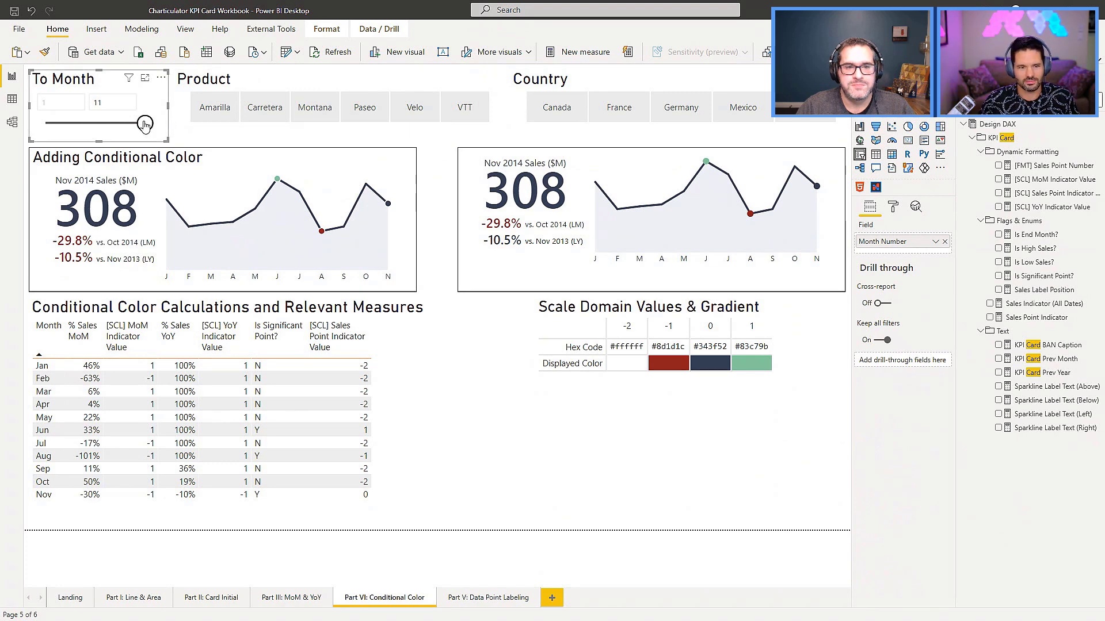
mouse_move(144, 123)
mouse_down()
mouse_move(130, 129)
mouse_move(163, 131)
mouse_up()
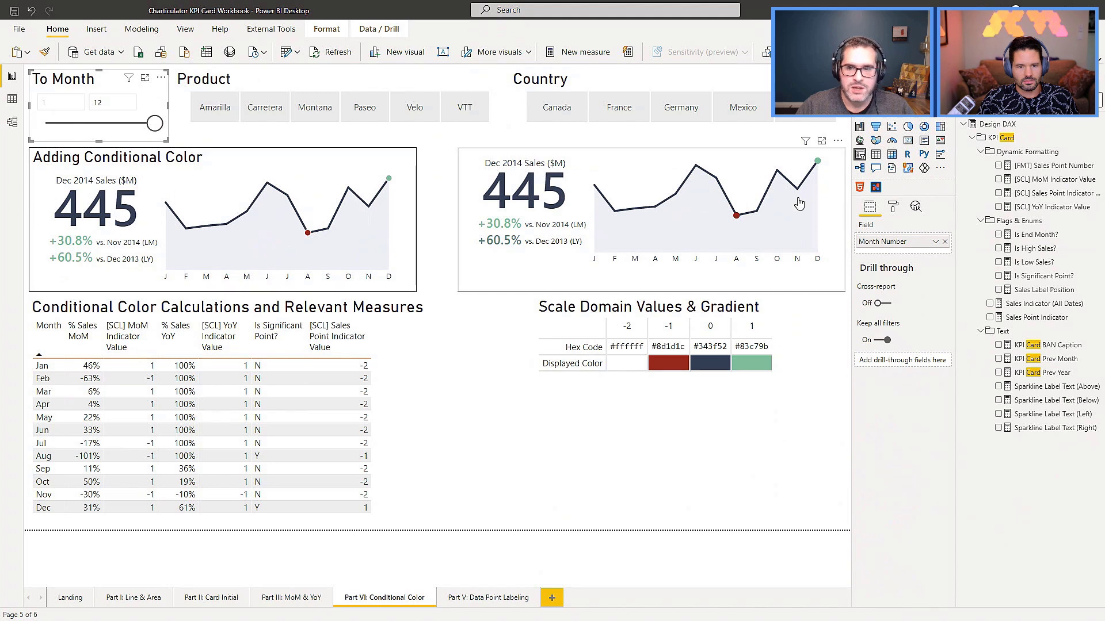
Reopen the untitled KPI card in the chart editor and focus on the sparkline's August and December data points.
click(799, 198)
click(837, 140)
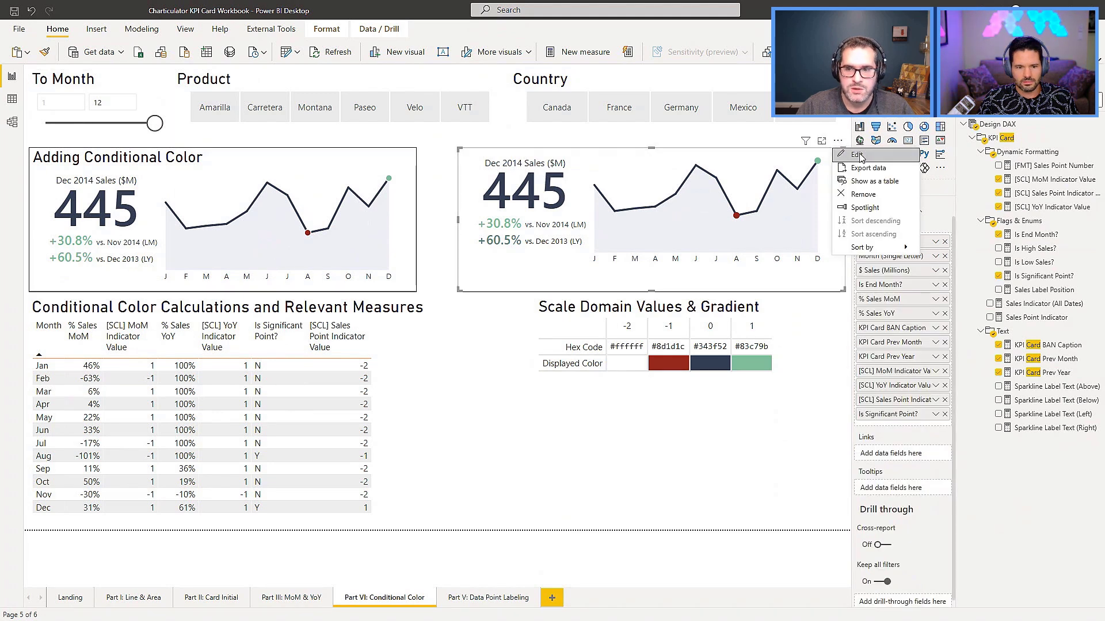
click(858, 154)
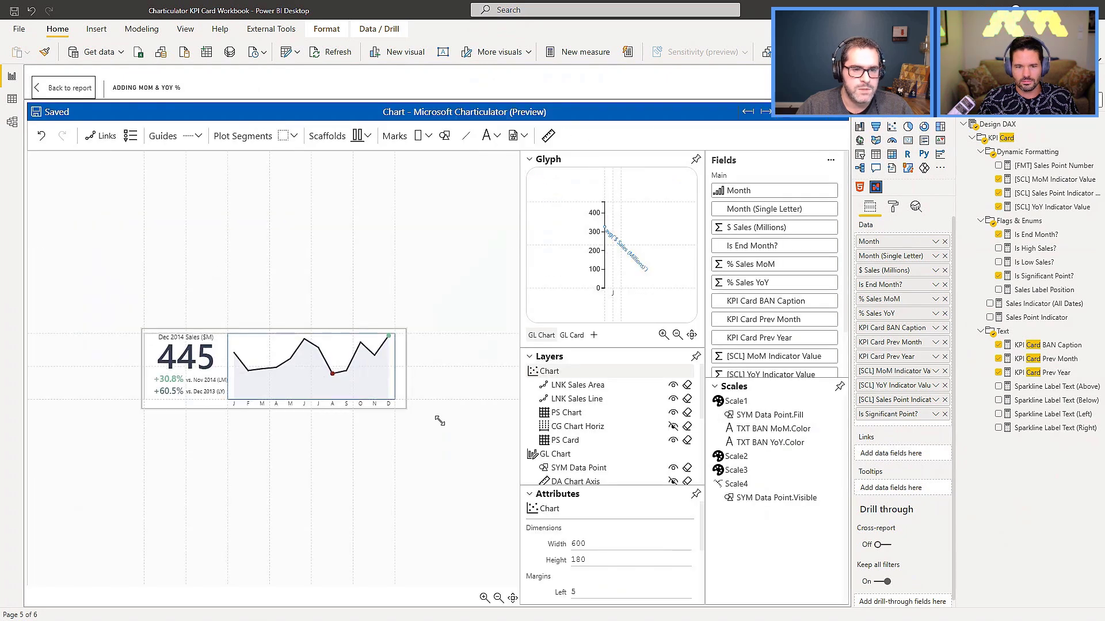
scroll(362, 369, up, 5)
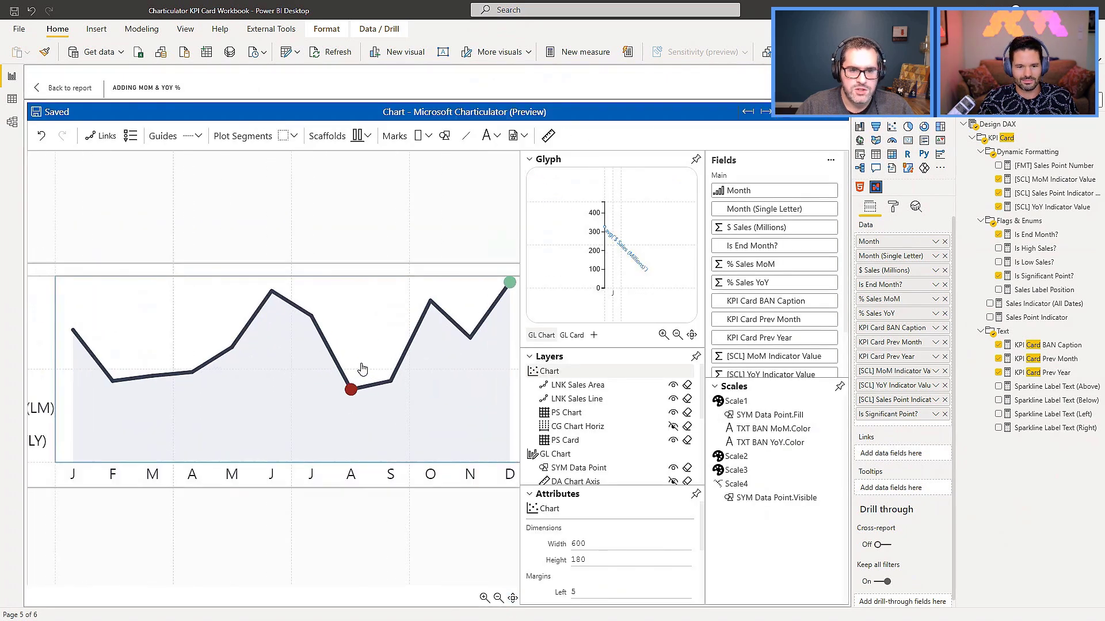
scroll(362, 369, up, 1)
drag(373, 534, 266, 512)
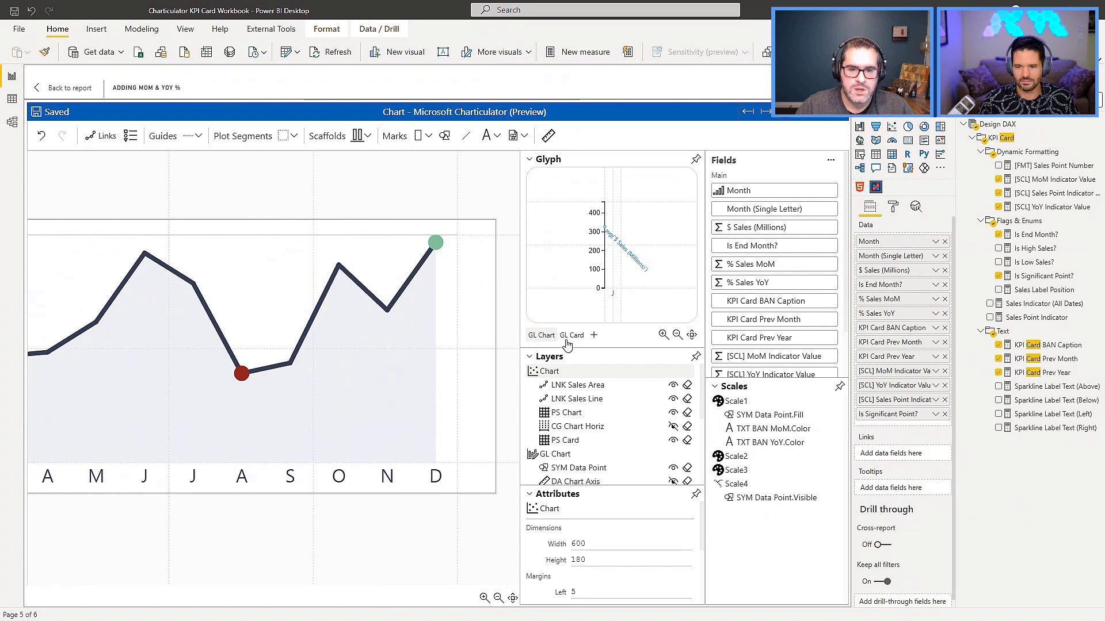
Give SYM Data Point a #ffffff stroke with a line width of 0.5, save the chart and return to the report.
click(588, 467)
scroll(593, 529, down, 3)
scroll(593, 536, up, 2)
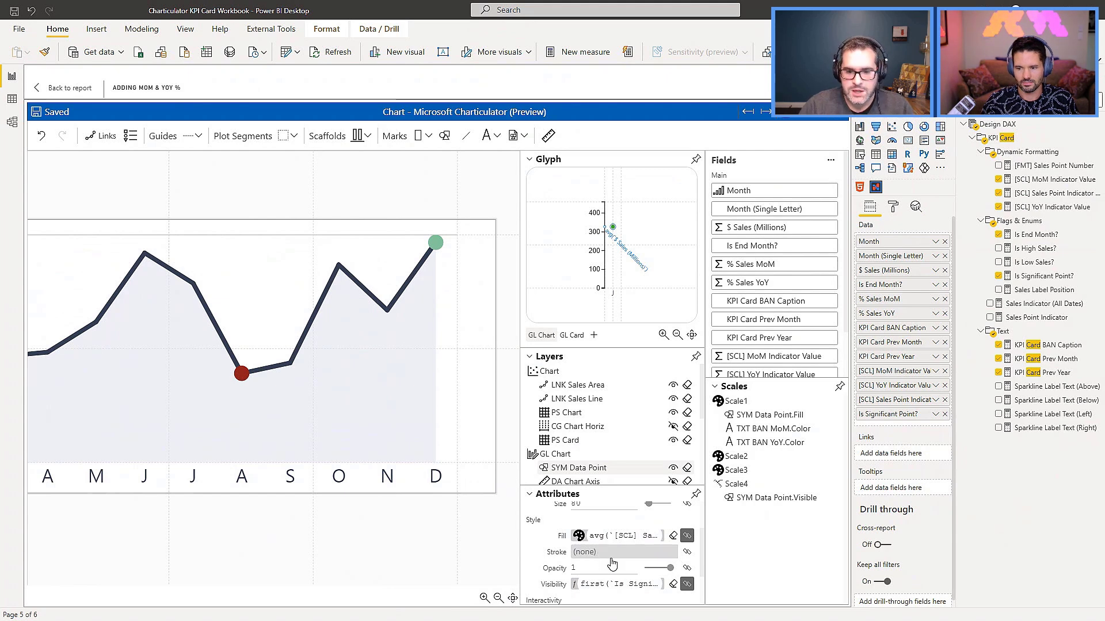
click(646, 537)
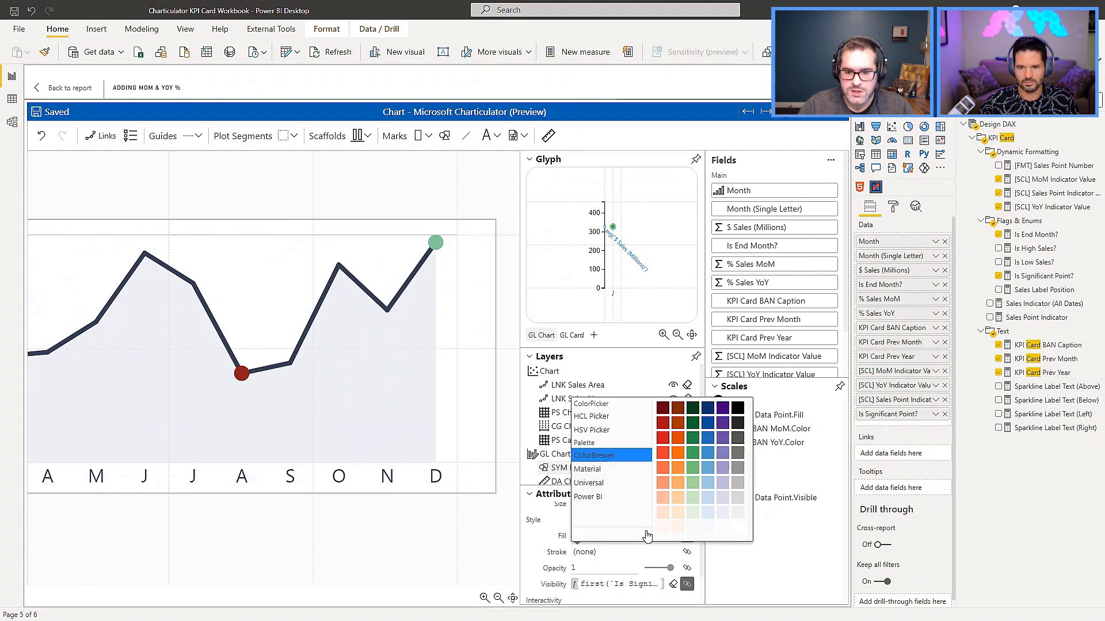
click(738, 527)
click(587, 567)
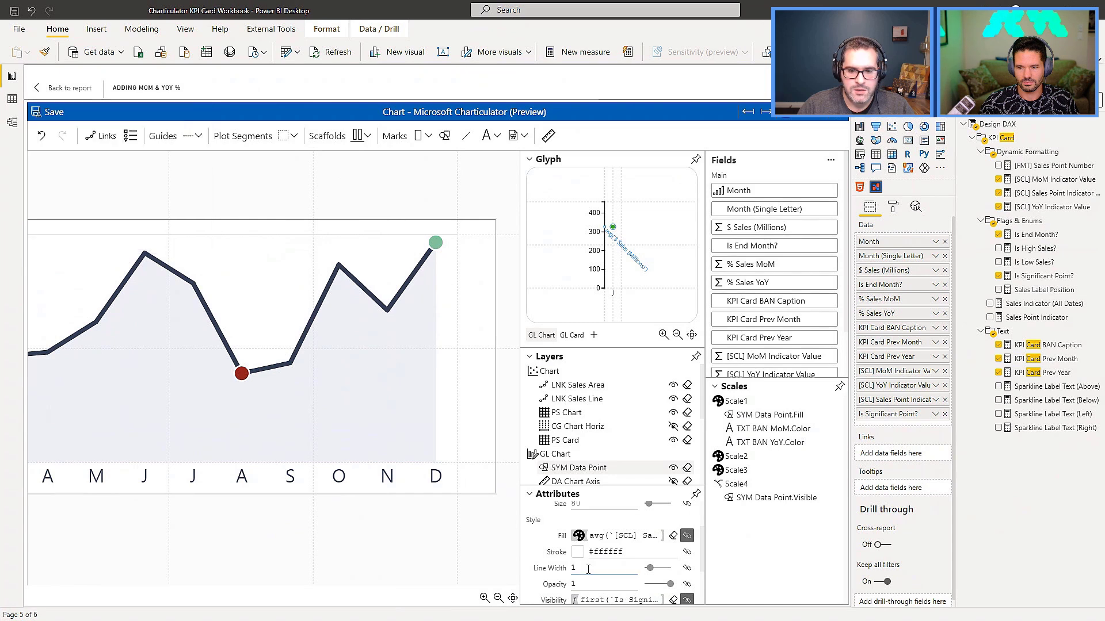
text(.5)
click(427, 336)
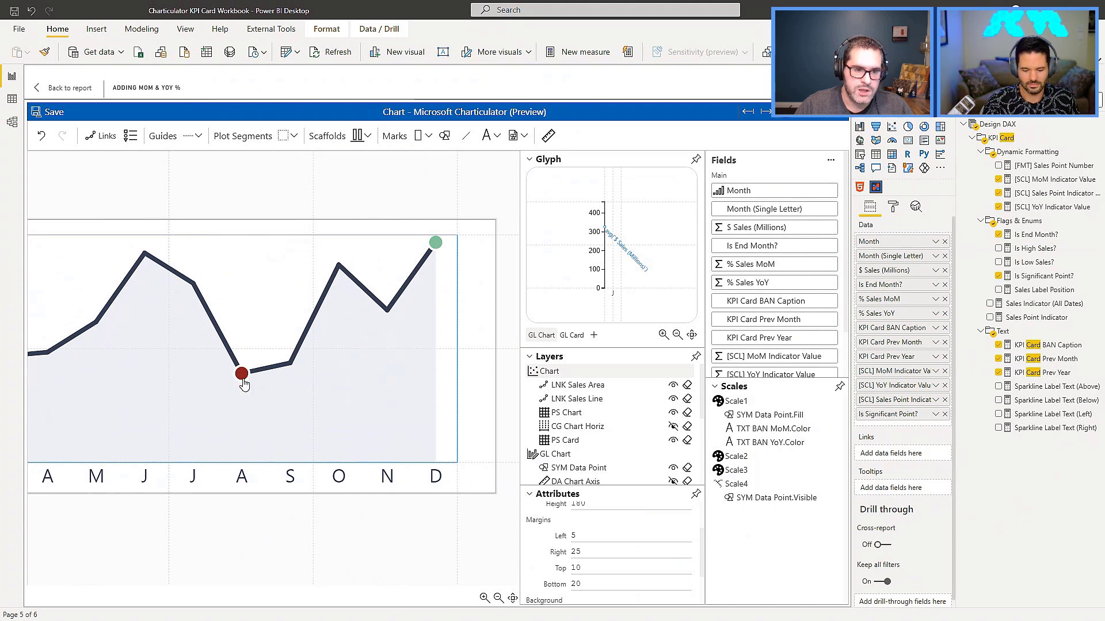
click(52, 112)
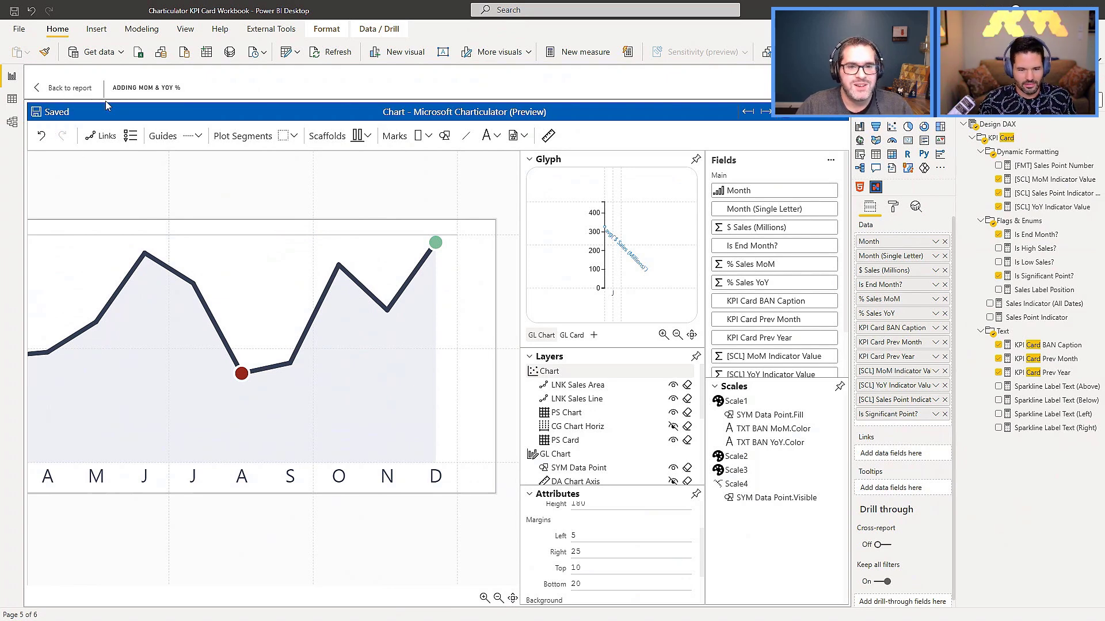
click(97, 90)
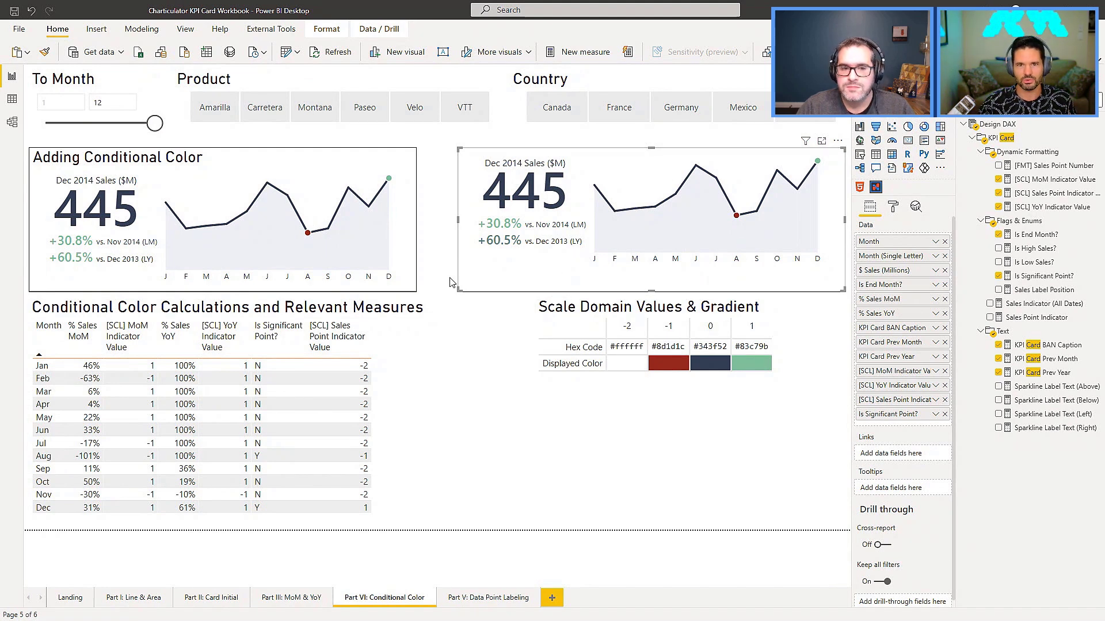
Copy the Adding Conditional Color card to the Part V: Data Point Labeling page and place it beside the Data Point Labeling card.
click(157, 161)
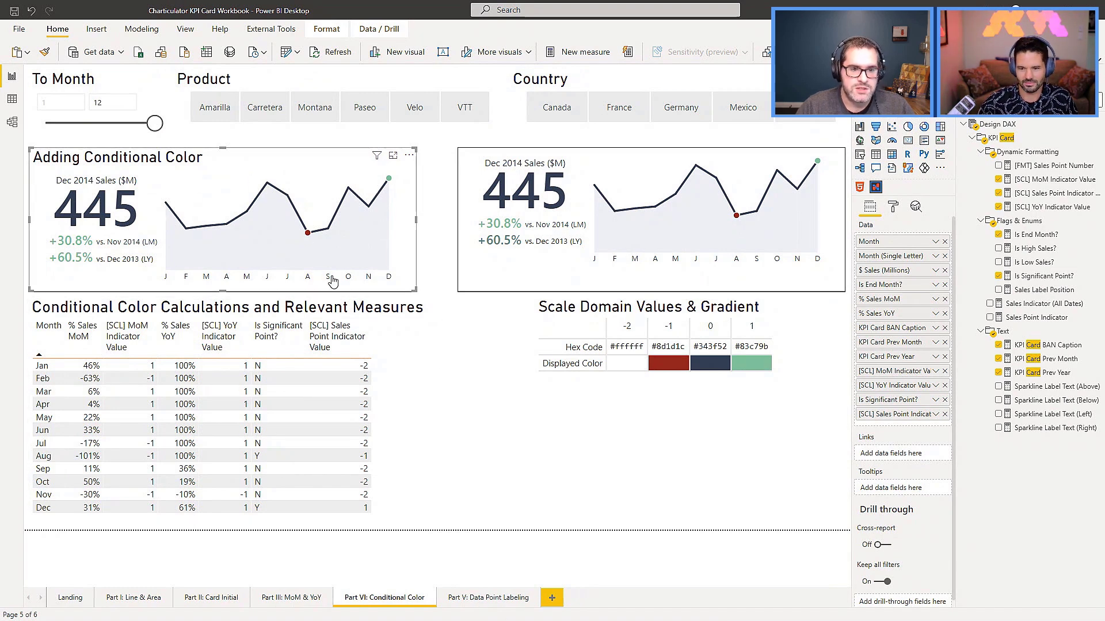
click(488, 598)
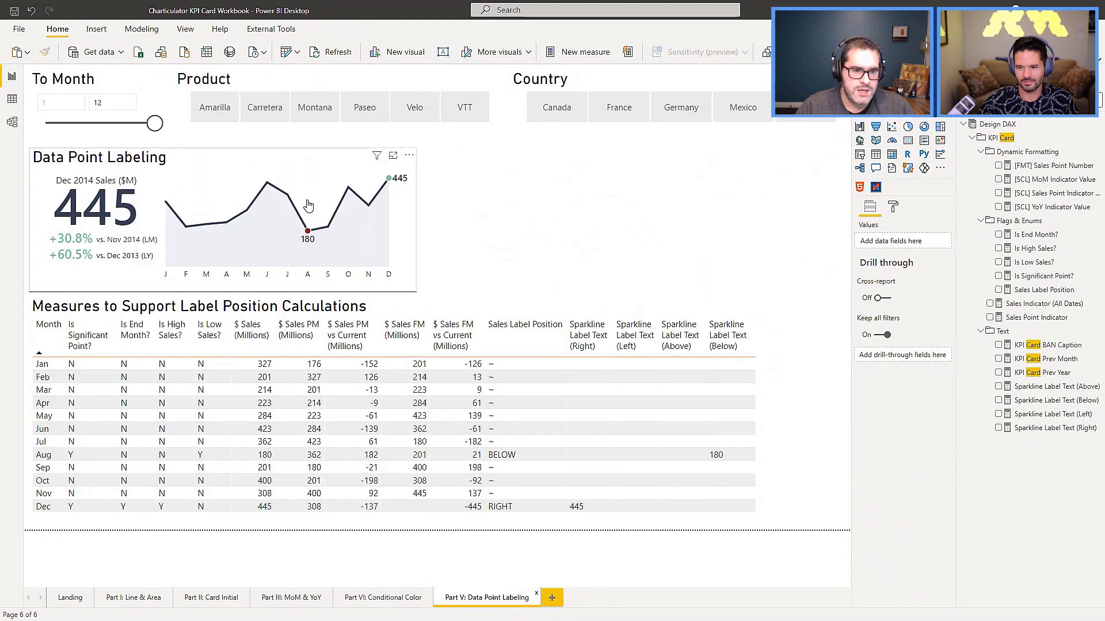
click(560, 195)
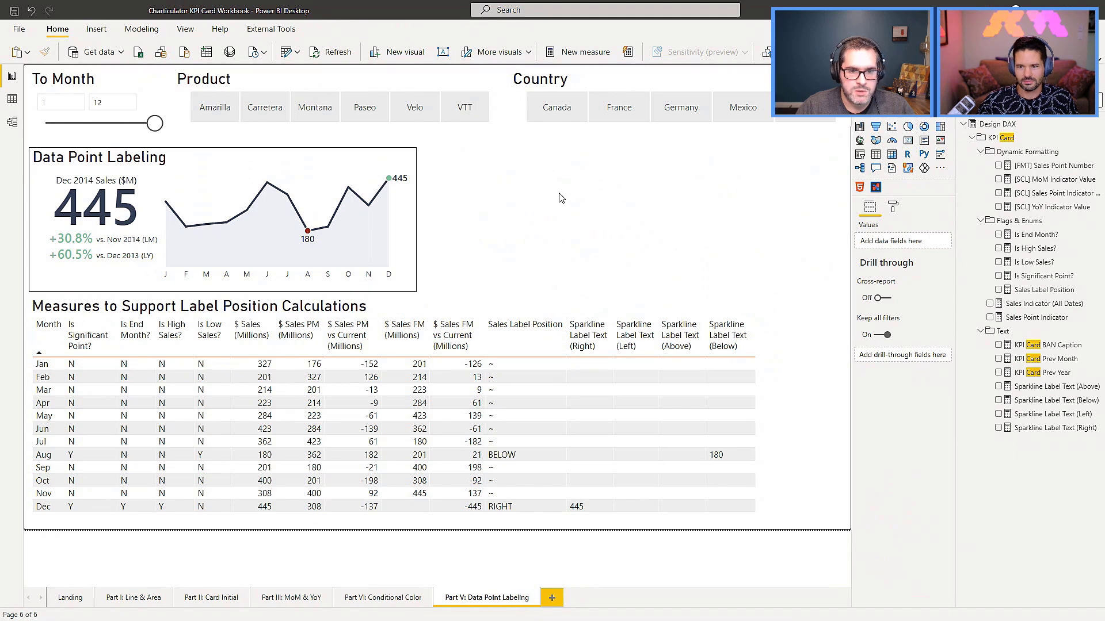
key(ctrl+v)
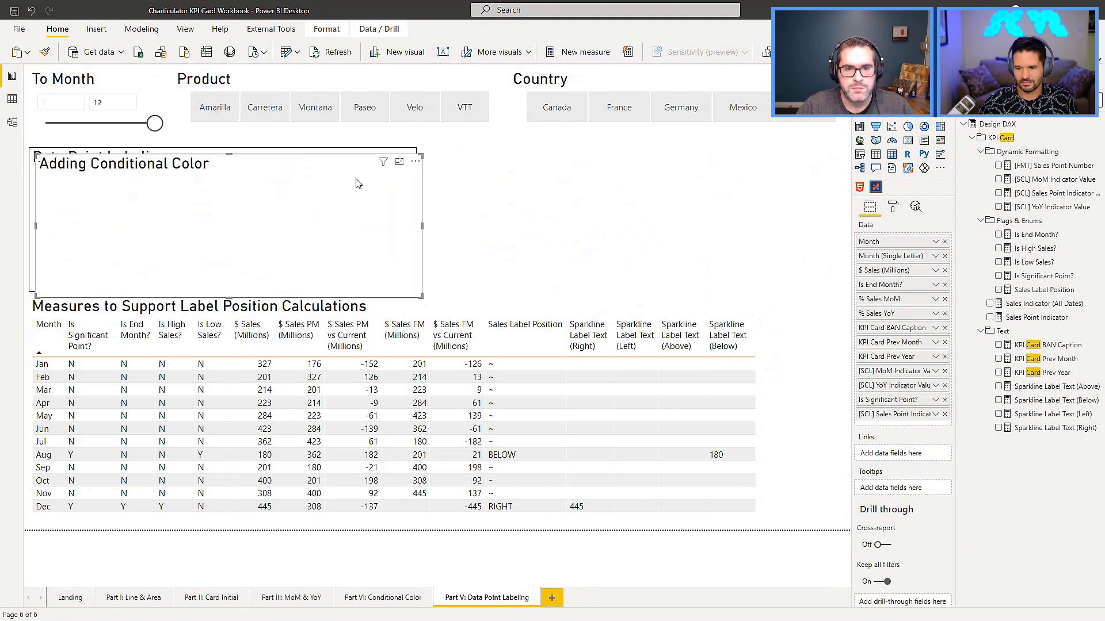
drag(208, 164, 612, 161)
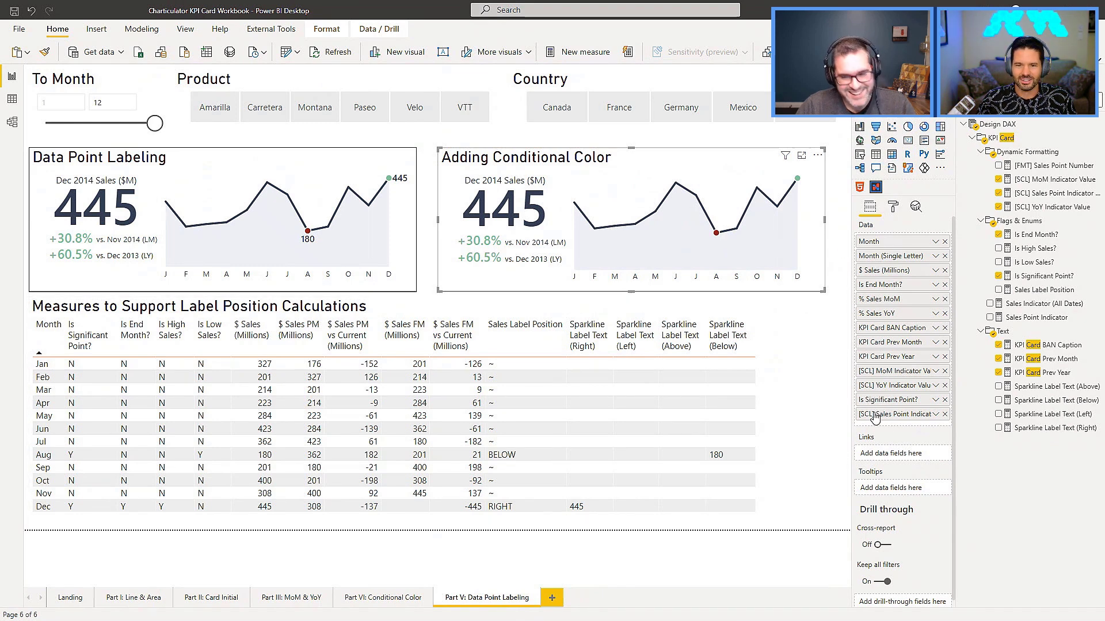
Open the pasted card in the chart editor and show the December data point's glyph in GL Chart.
click(818, 160)
click(835, 174)
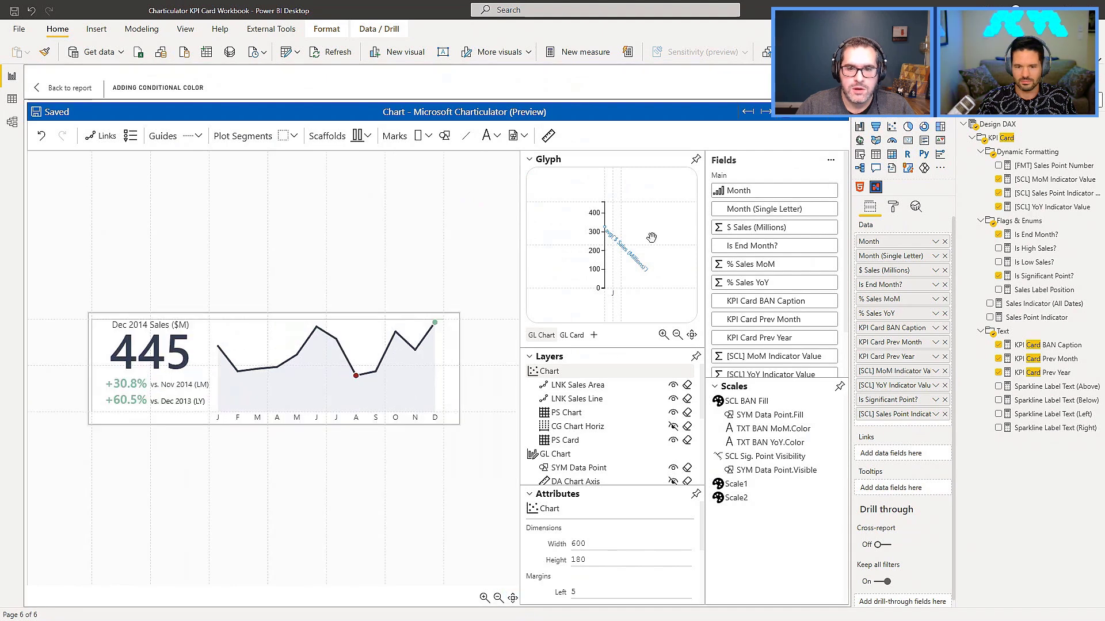
click(436, 327)
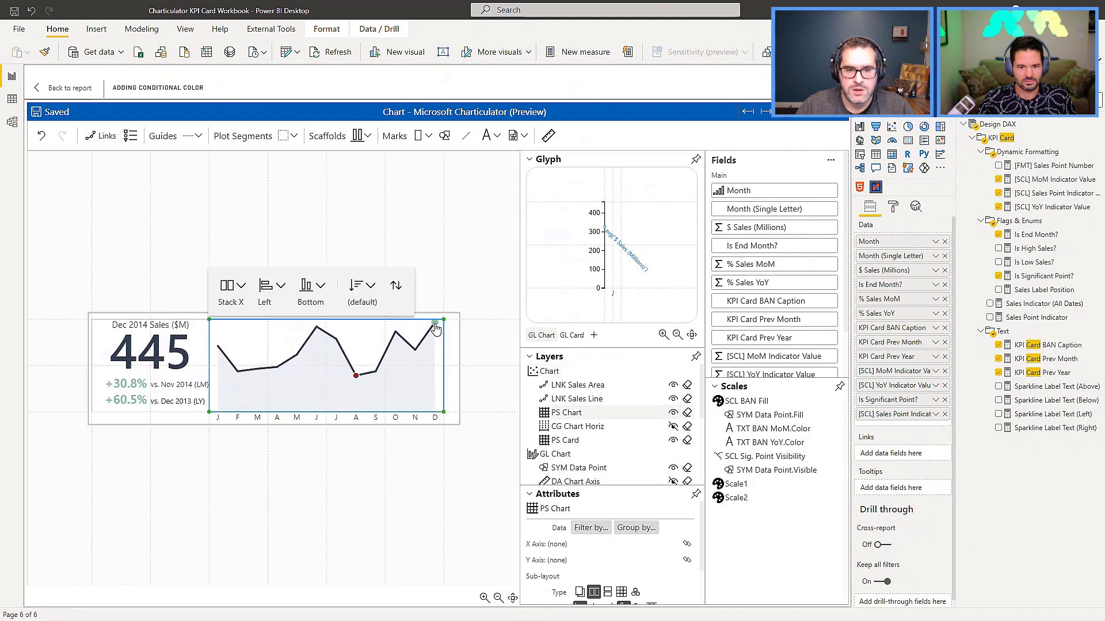
click(435, 325)
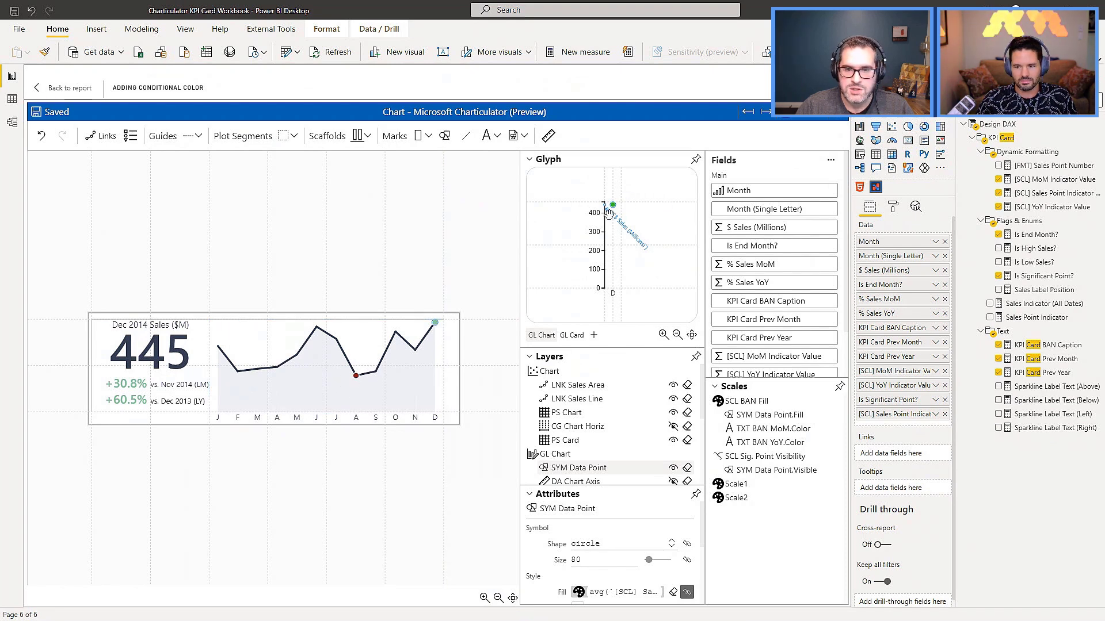
click(623, 224)
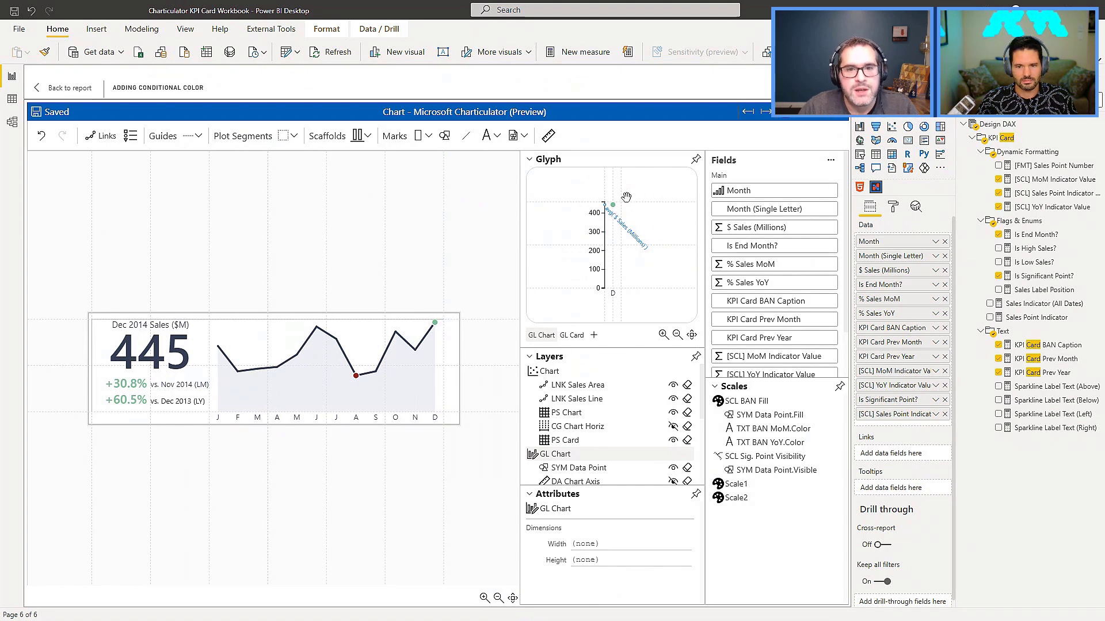
Add a text mark at the data point in the GL Chart glyph, anchored left horizontally and middle vertically.
click(487, 136)
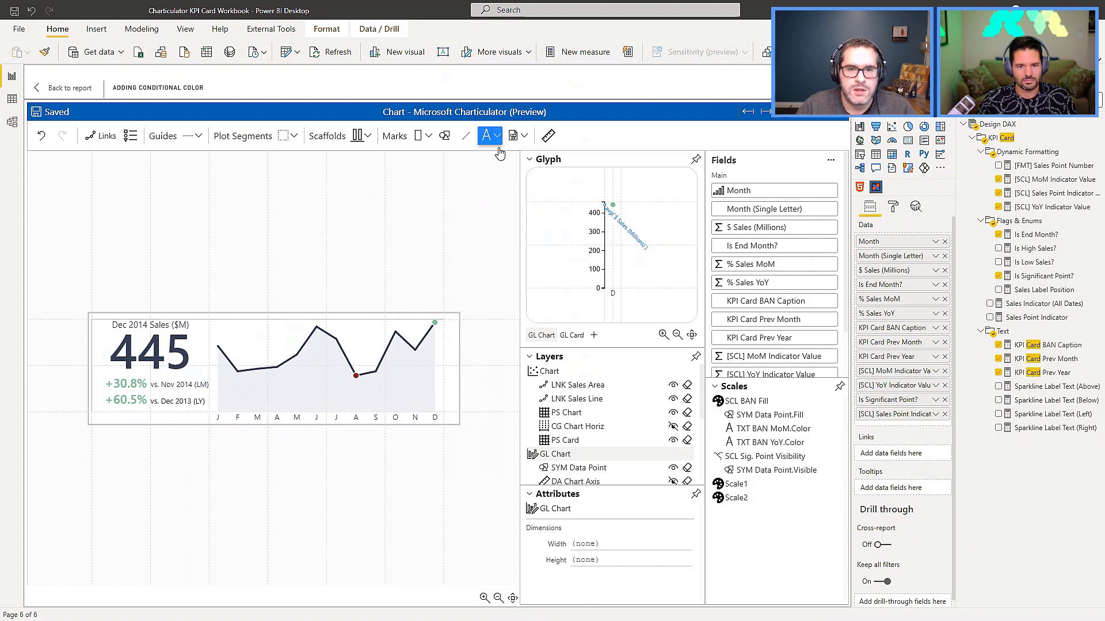
click(611, 204)
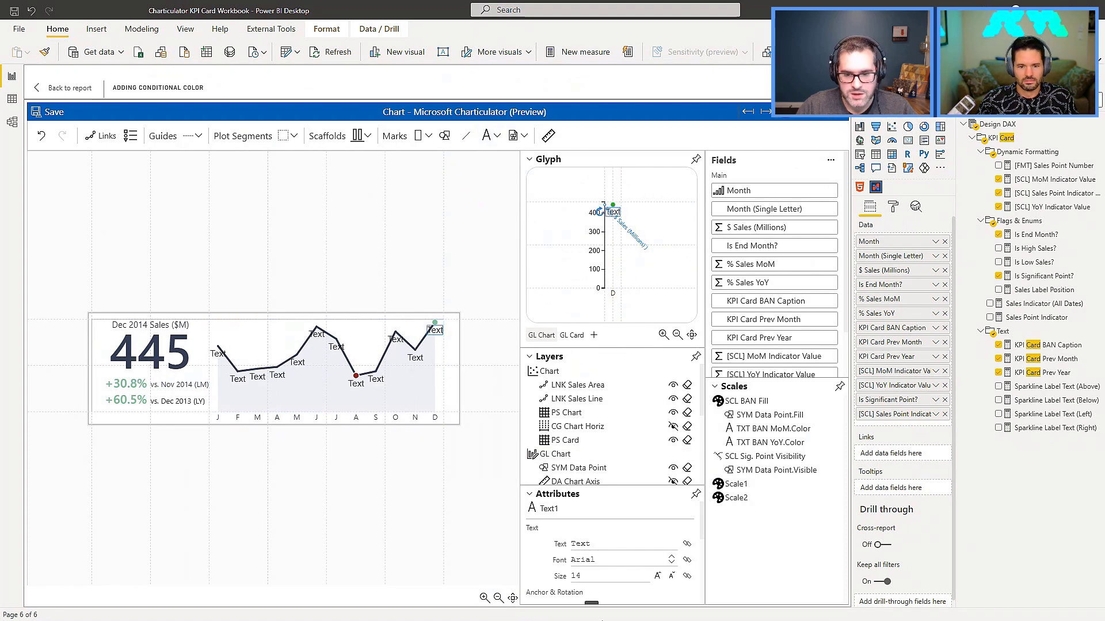
scroll(643, 547, down, 2)
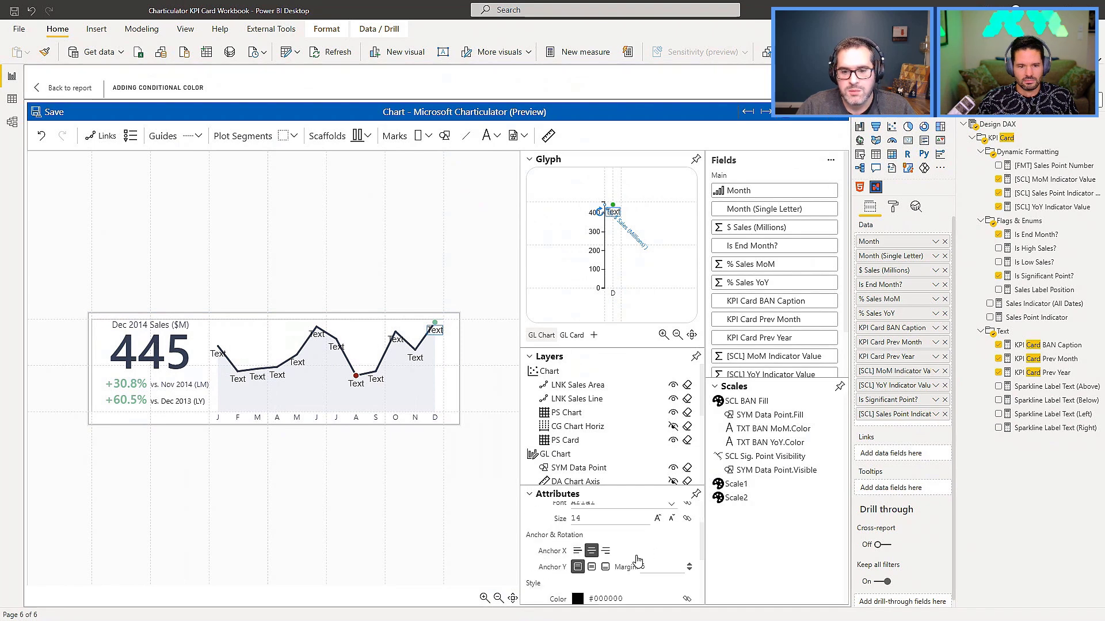
click(577, 551)
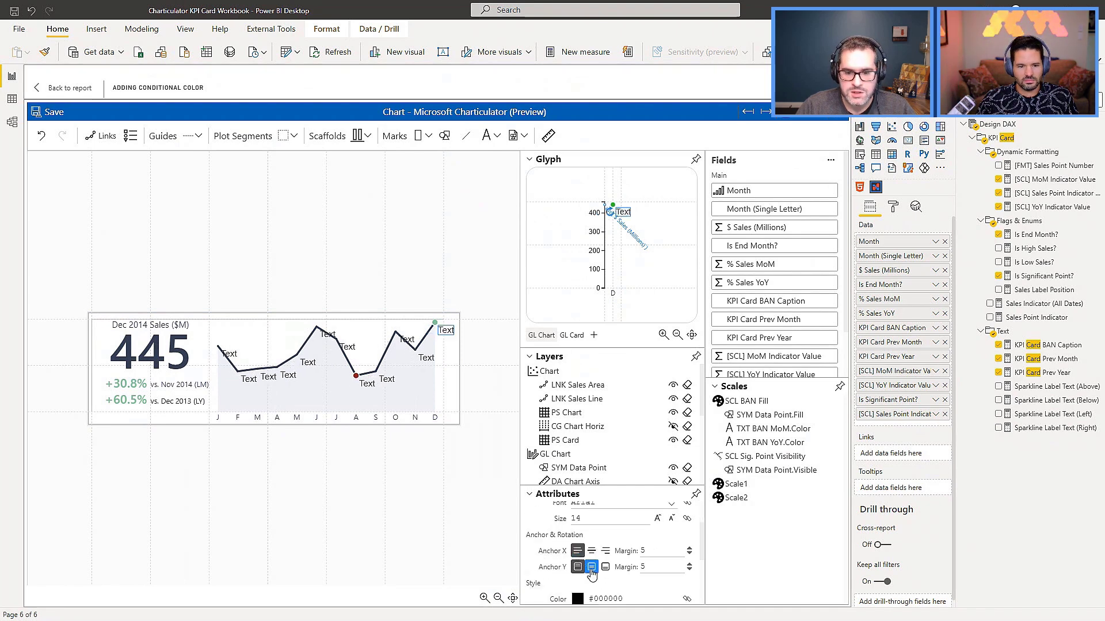
click(592, 568)
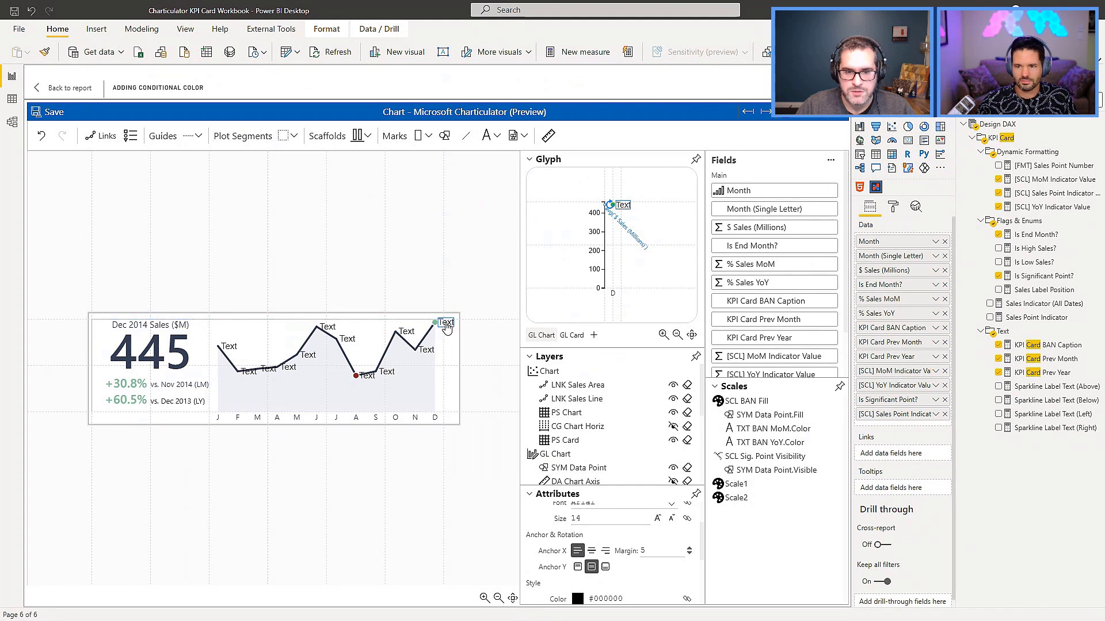
Make the new text mark's visibility conditional on the Is Significant Point? field.
scroll(774, 320, down, 1)
scroll(626, 547, down, 3)
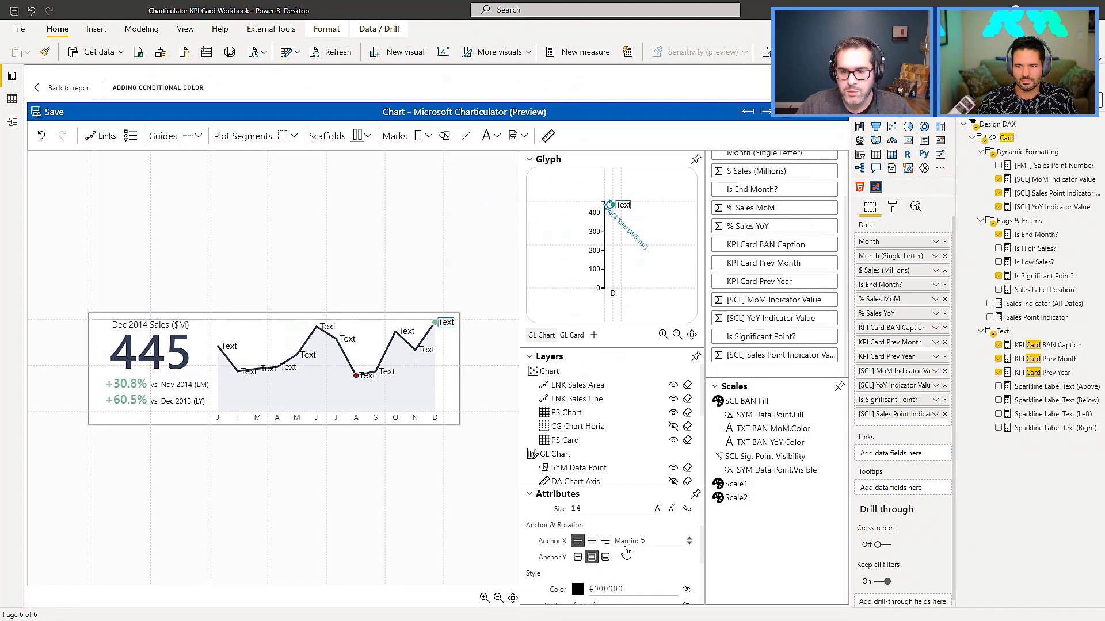
scroll(626, 549, up, 1)
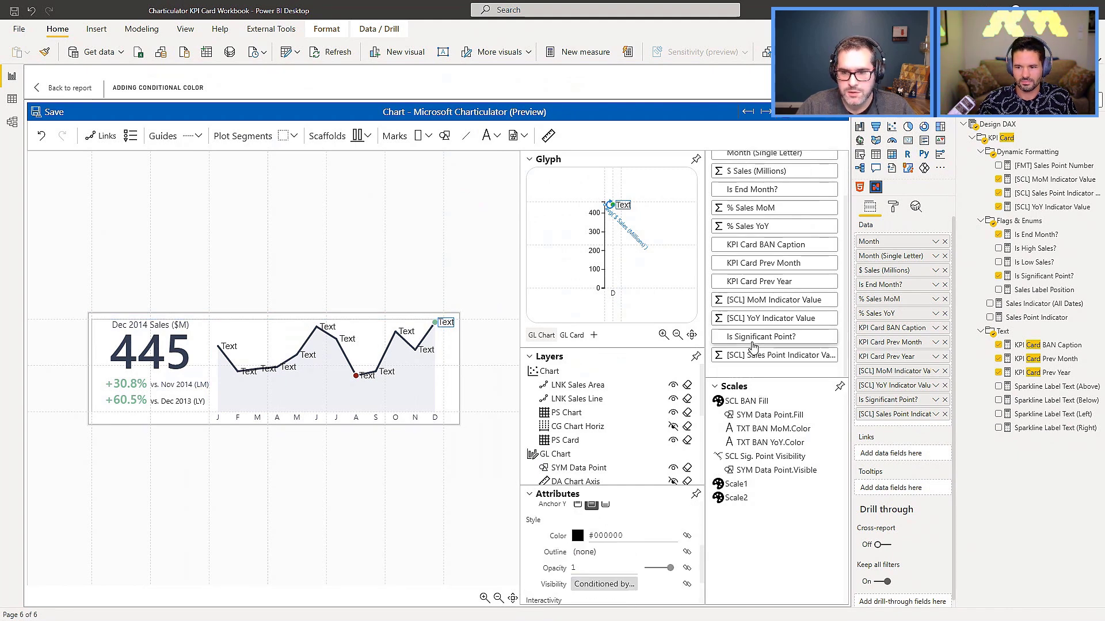
drag(753, 346, 594, 588)
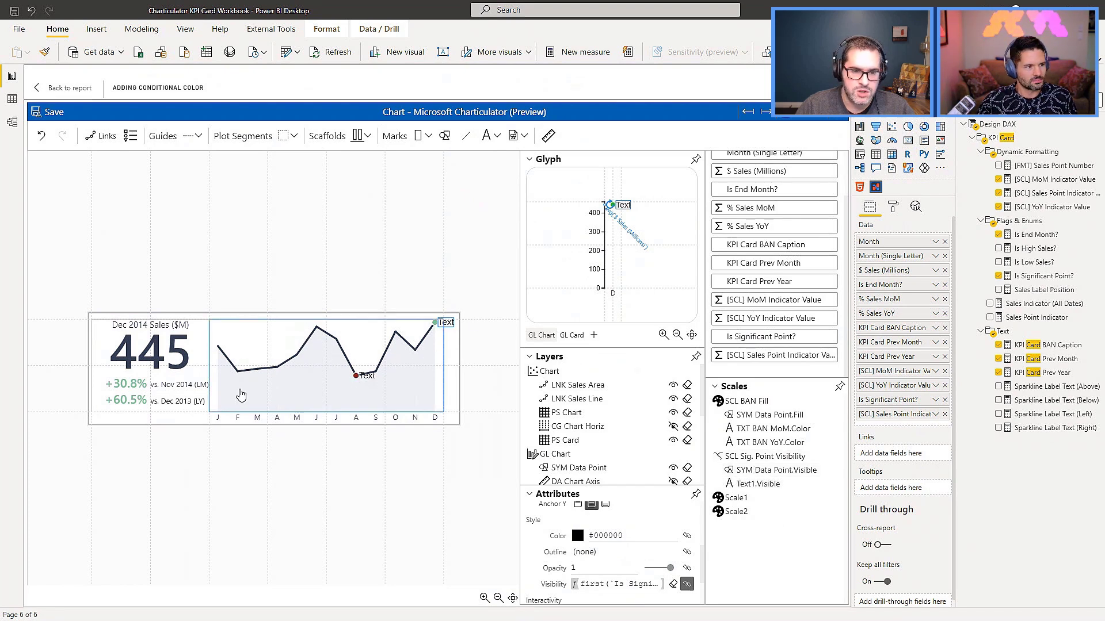
Bind the label text to the $ Sales (Millions) average and change its number format to .0f.
scroll(628, 540, up, 3)
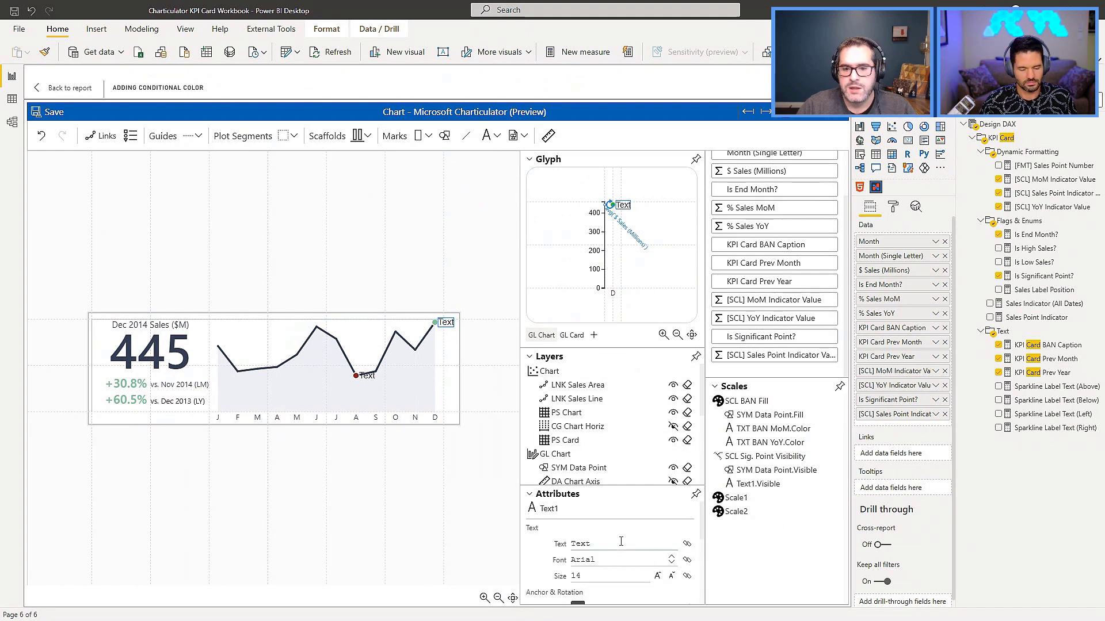
scroll(758, 233, up, 2)
drag(759, 233, 616, 544)
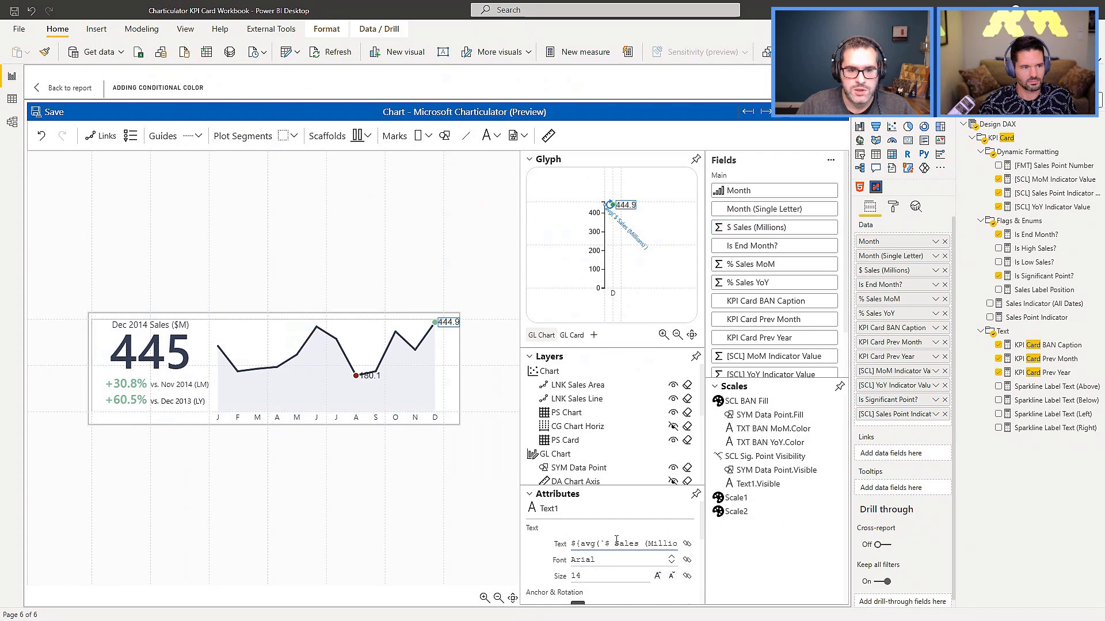
click(601, 542)
key(End)
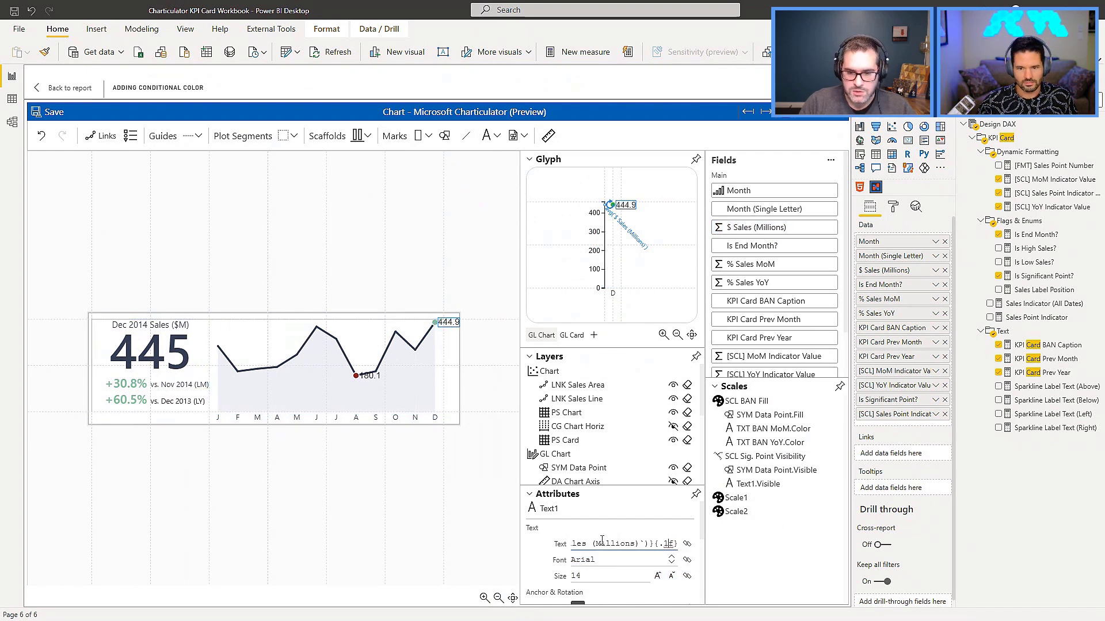
key(Left)
key(Left)
key(BackSpace)
text(0)
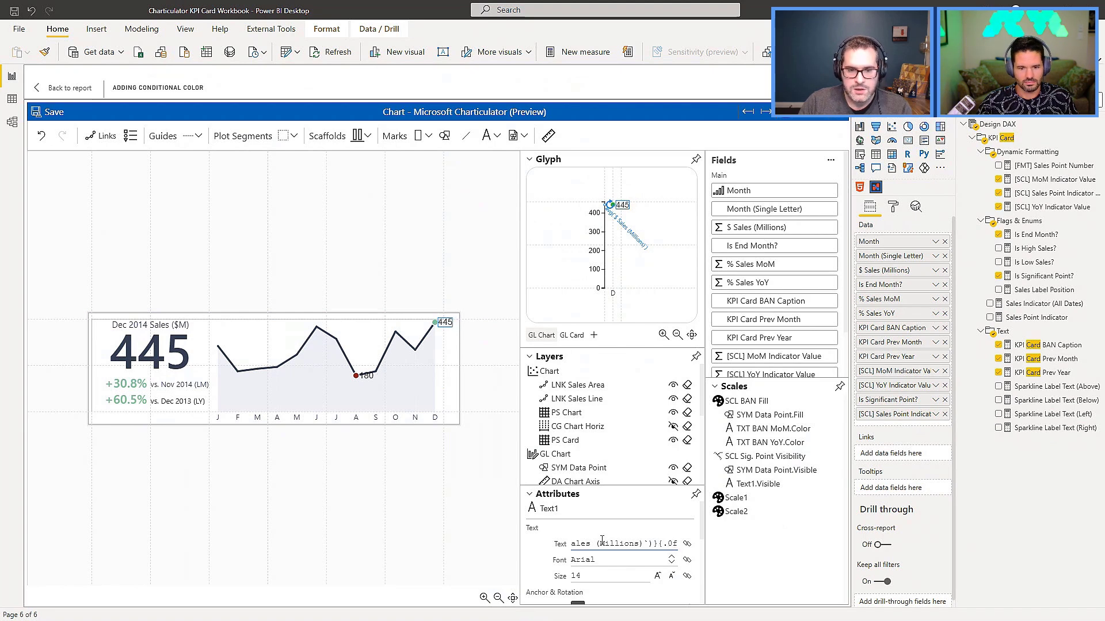
Set the data point label's font to Segoe UI Semibold.
click(612, 558)
text(Segoe UI Semibold)
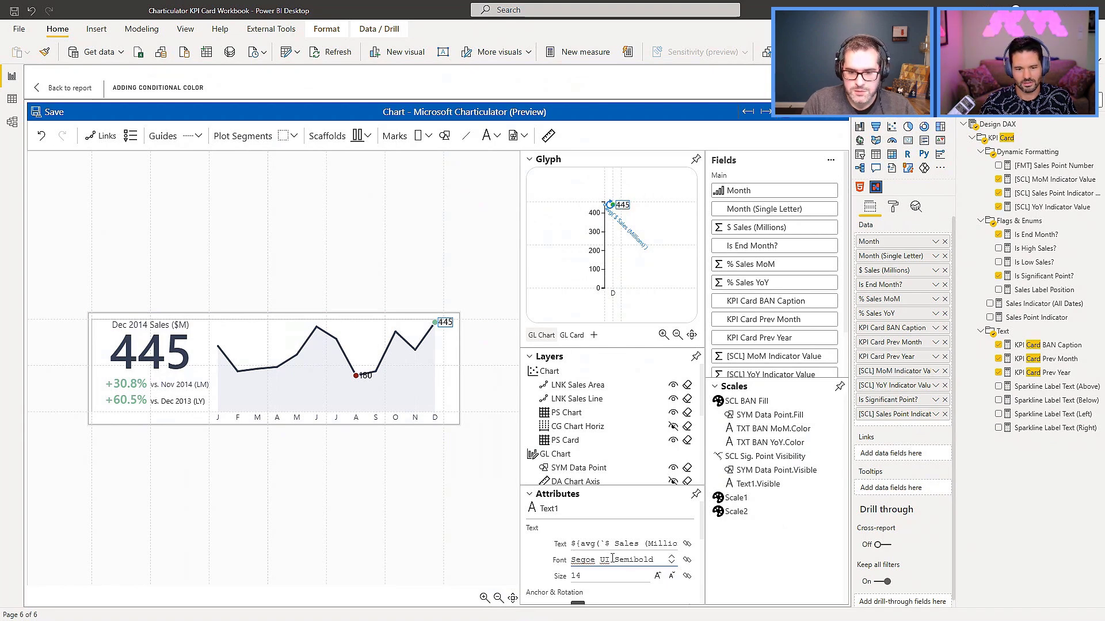
scroll(616, 523, down, 2)
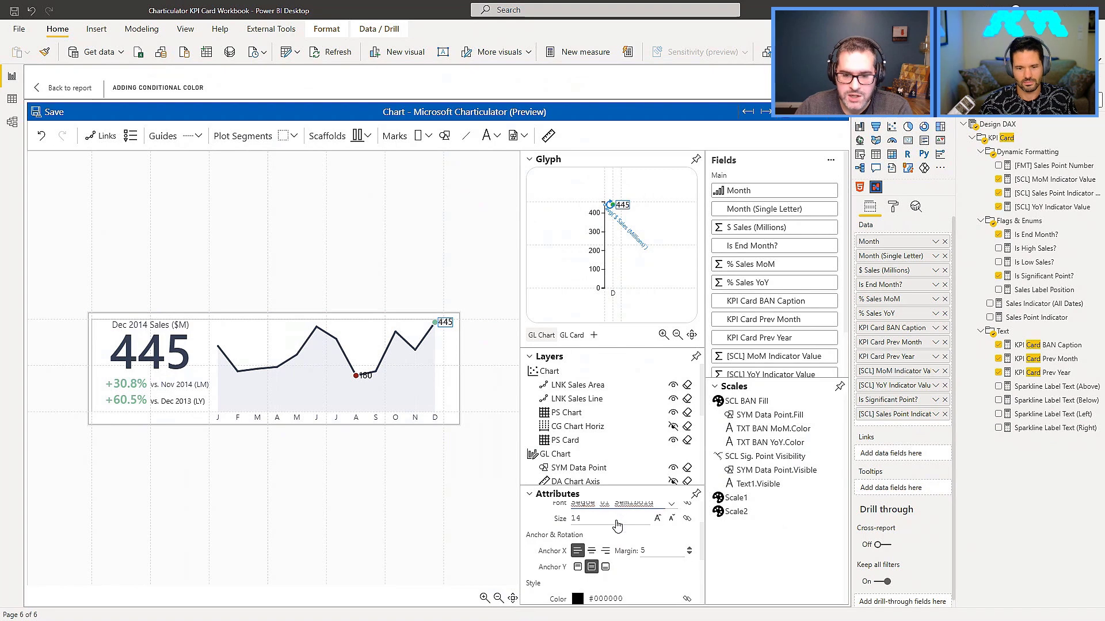
scroll(617, 520, up, 2)
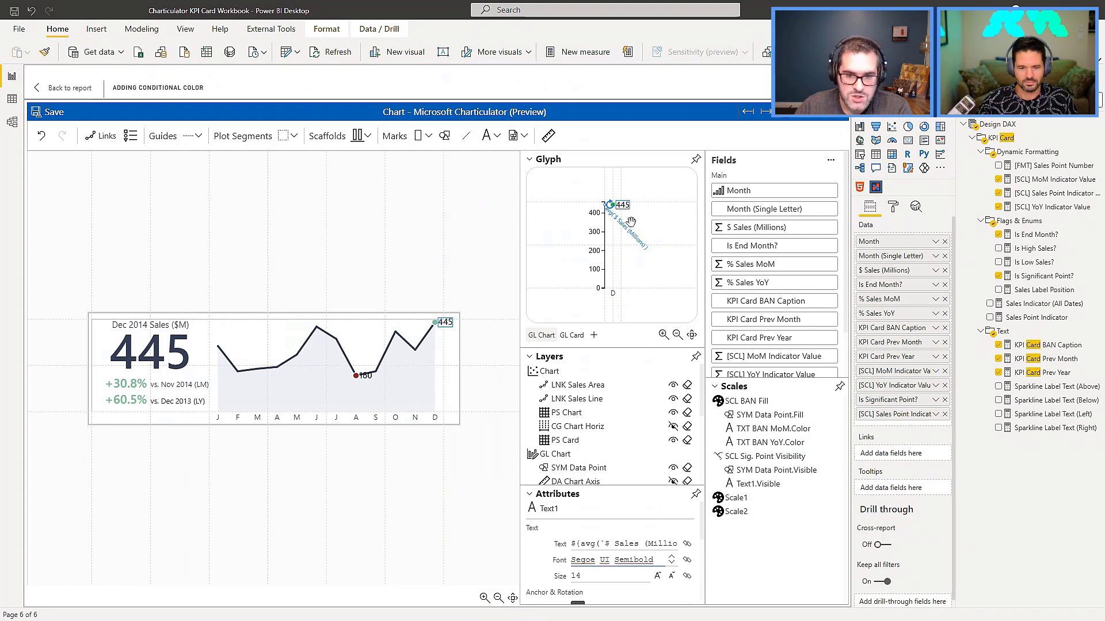
Give the data point label a #ffffff outline and check it at the August point.
click(528, 358)
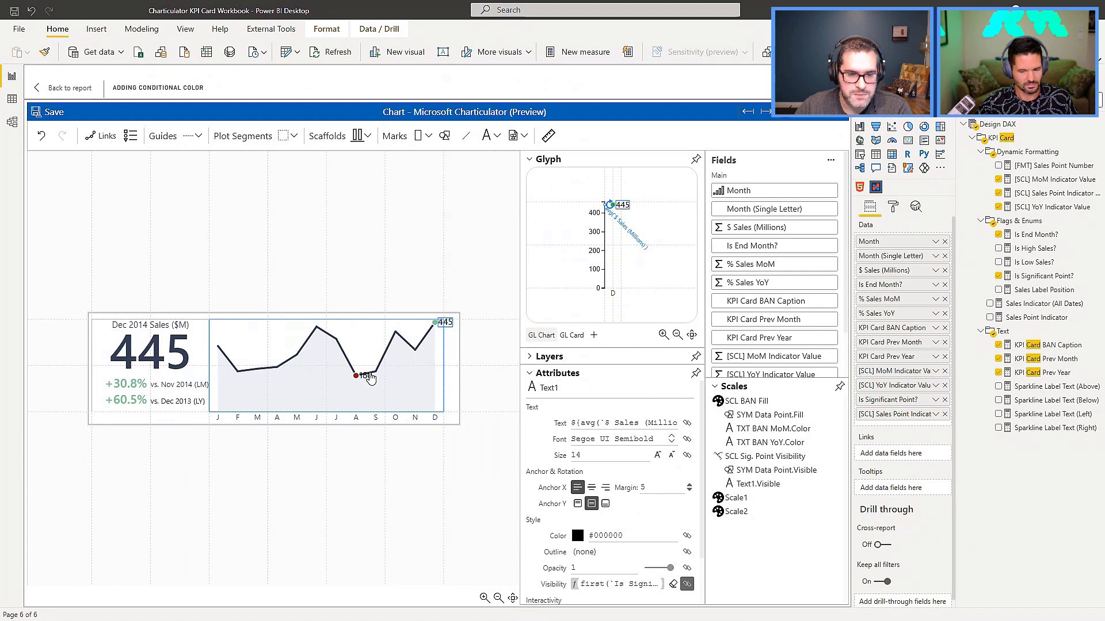
scroll(364, 378, up, 3)
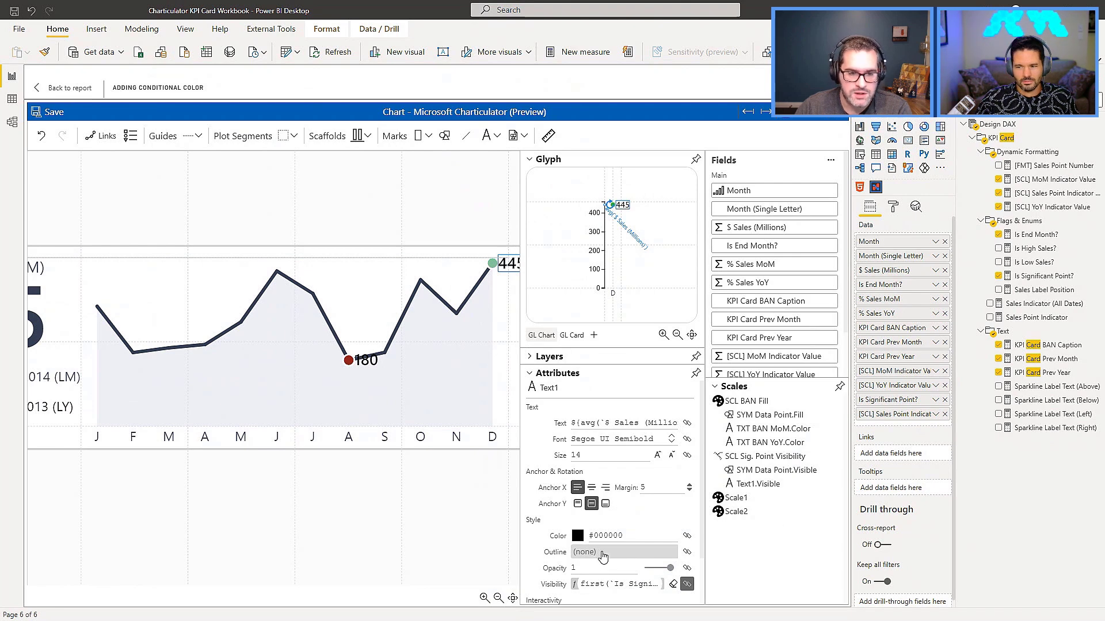
click(597, 553)
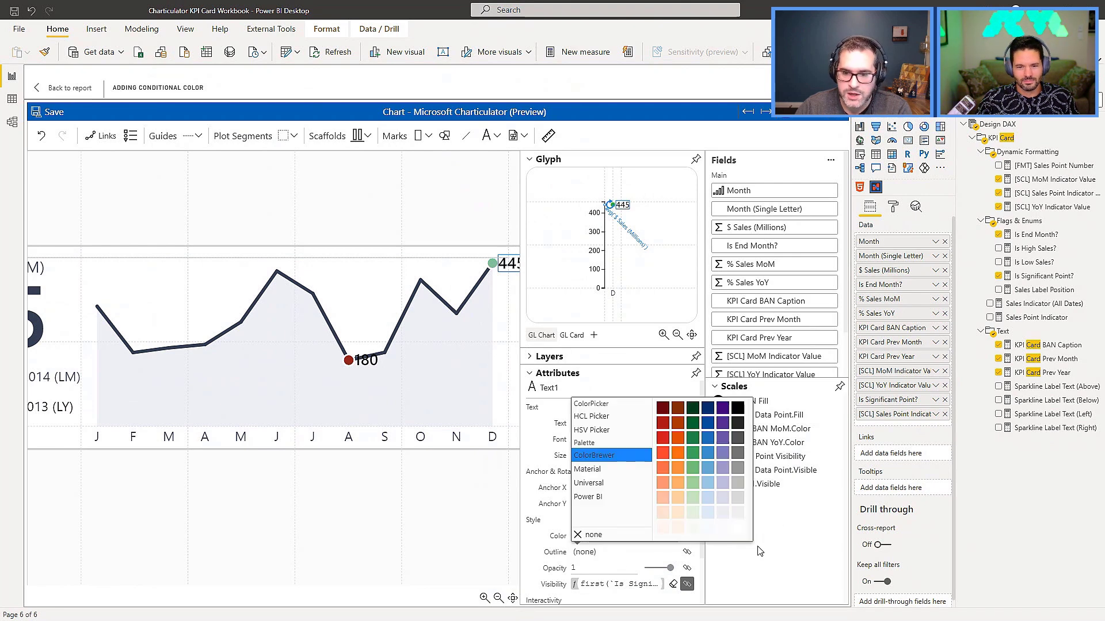
click(739, 528)
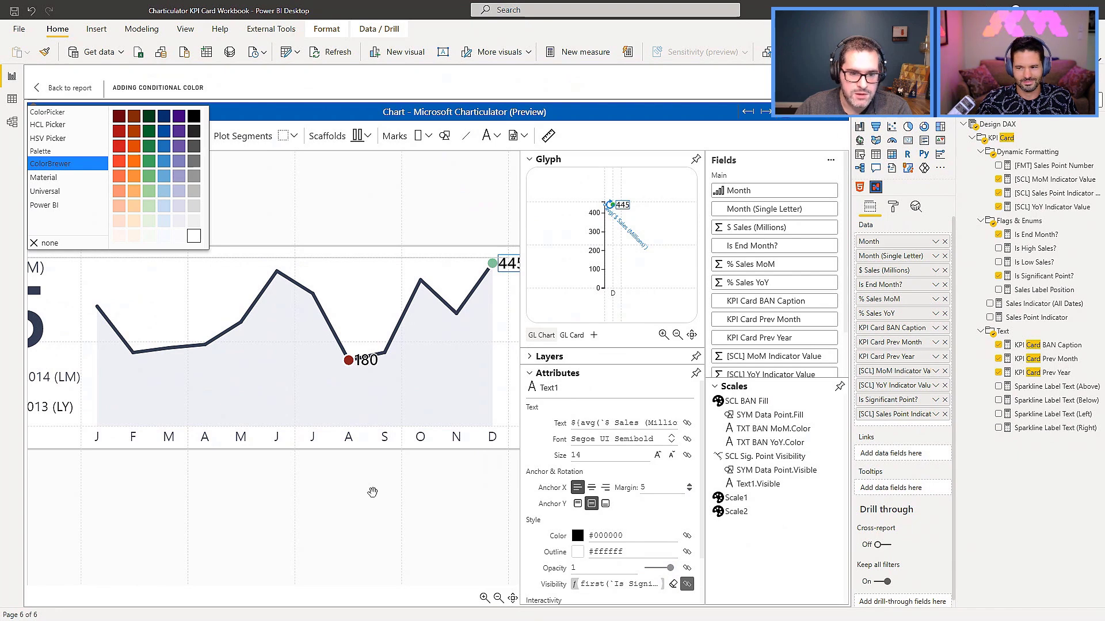
click(370, 491)
scroll(370, 490, up, 6)
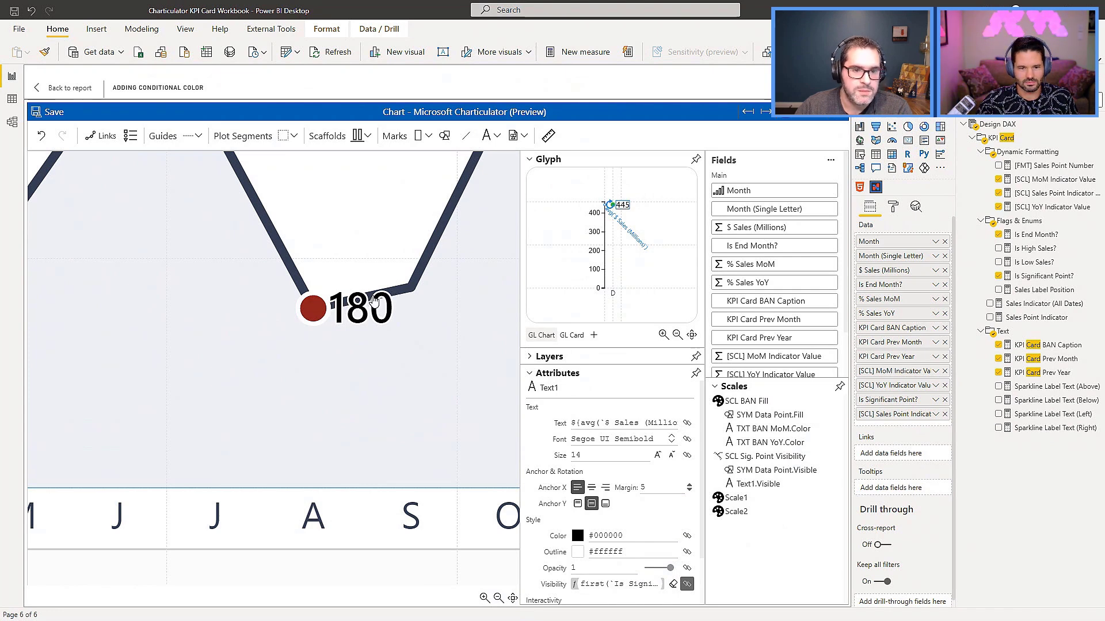
Save the labeled chart and return to the report.
scroll(375, 331, down, 3)
scroll(375, 331, down, 5)
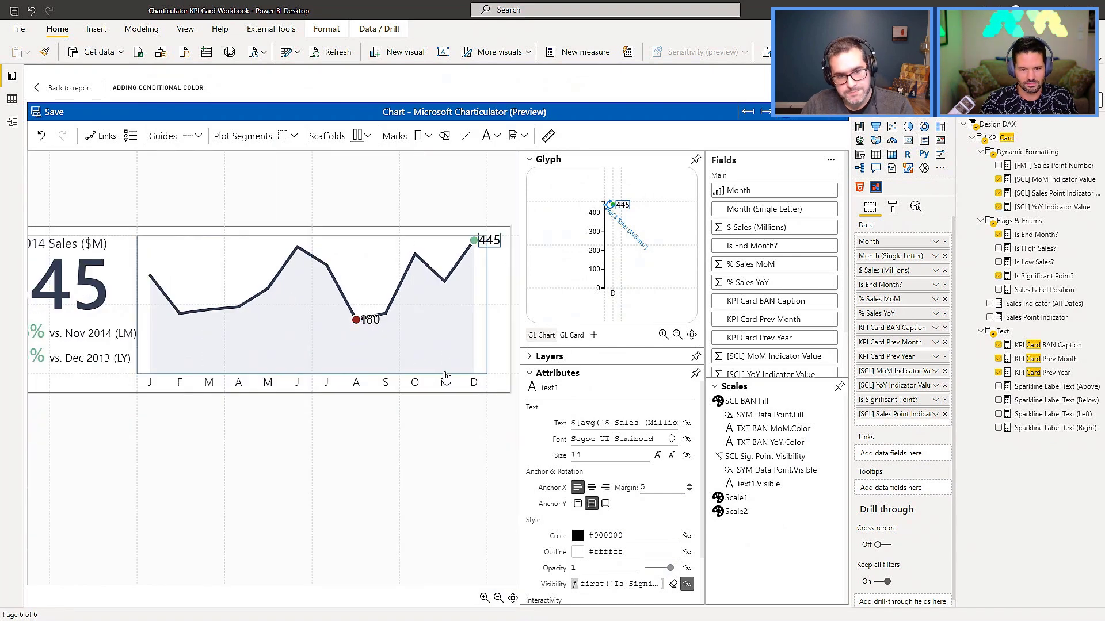
click(61, 109)
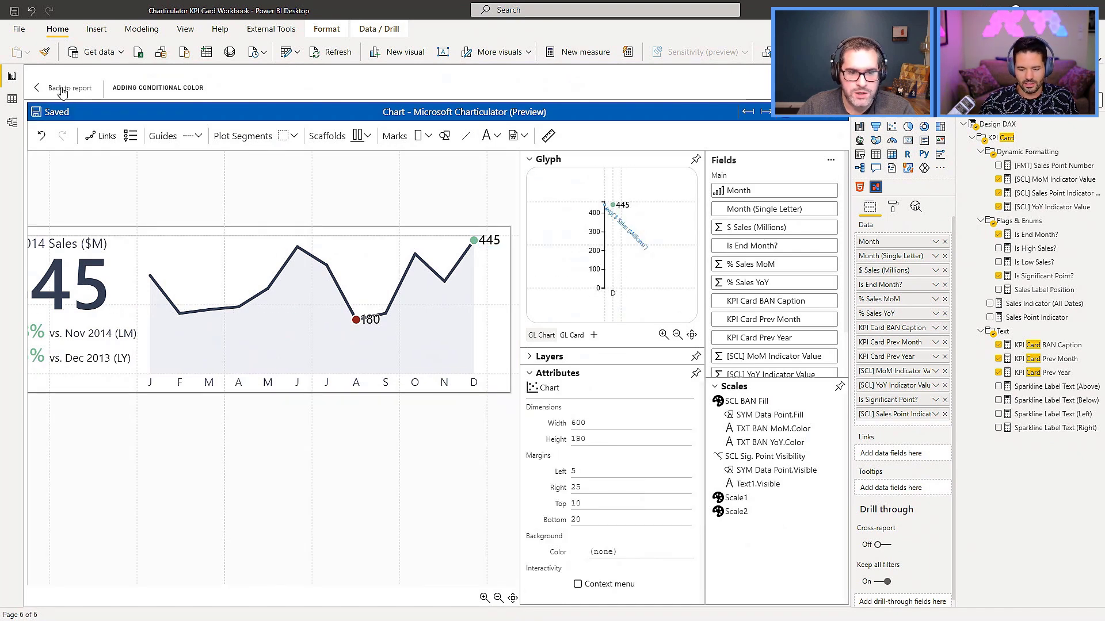
click(62, 89)
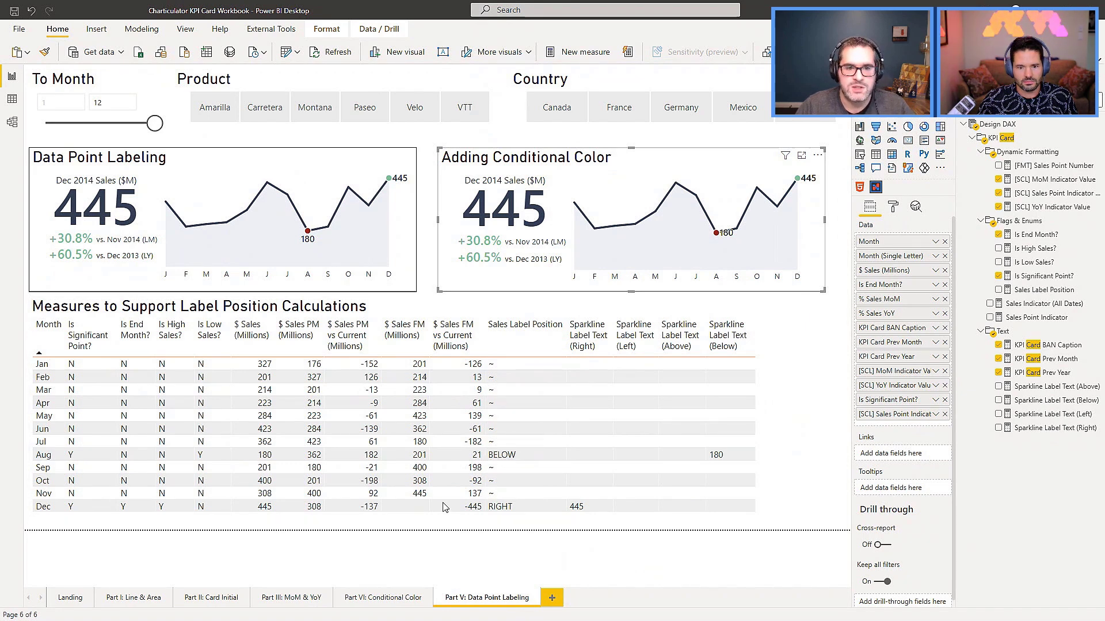
Compare the two cards' labels with To Month at 11 and back at 12, filtering to Germany and Paseo.
drag(153, 129, 143, 132)
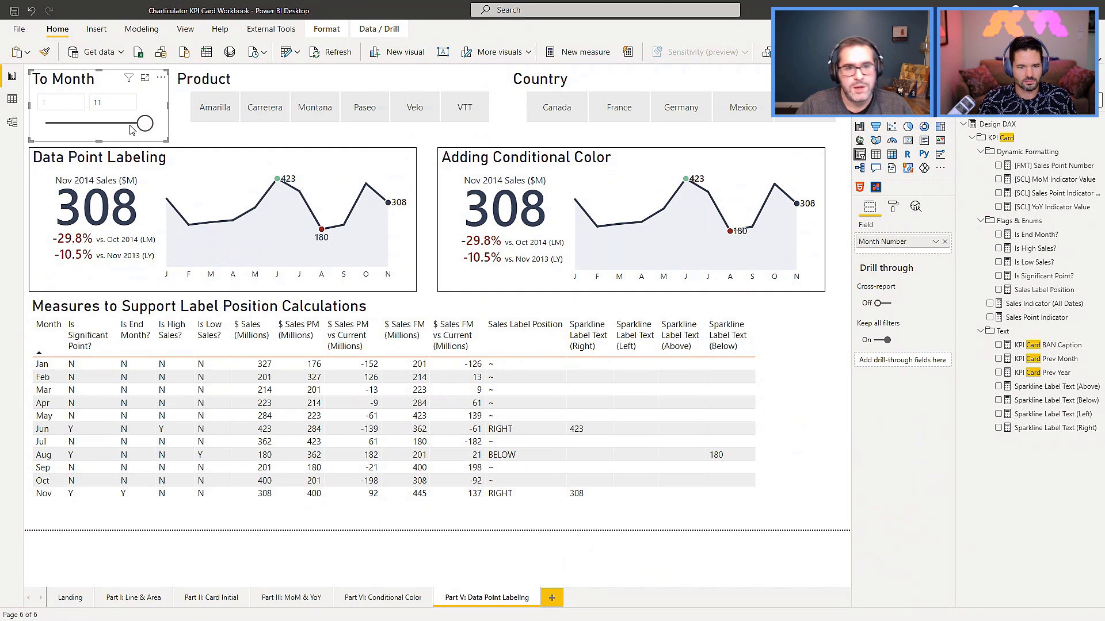
drag(145, 123, 173, 132)
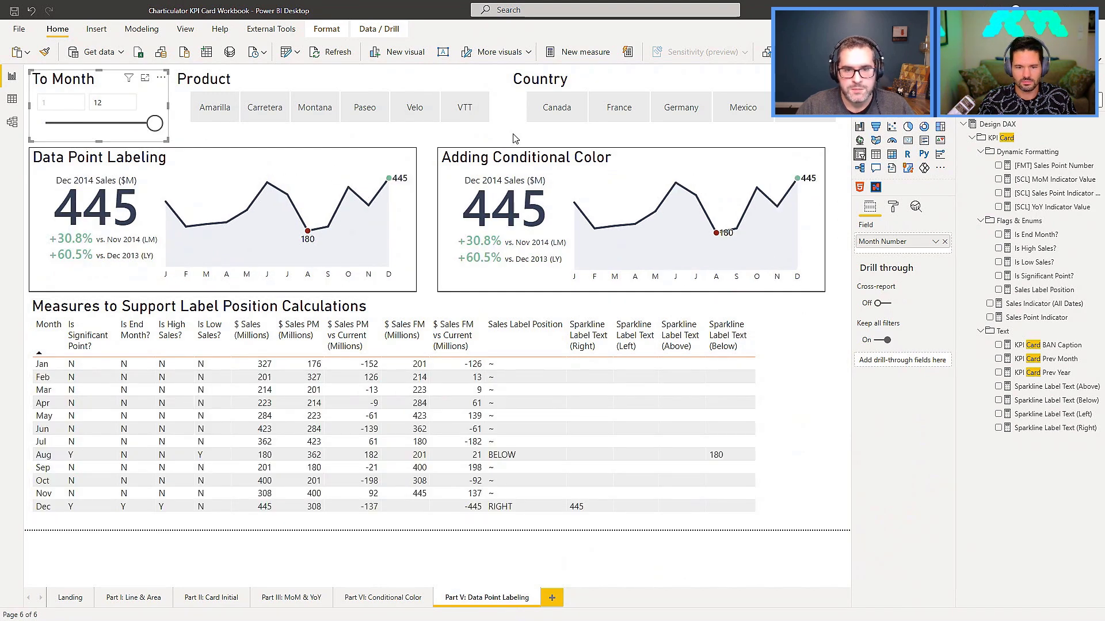
click(707, 113)
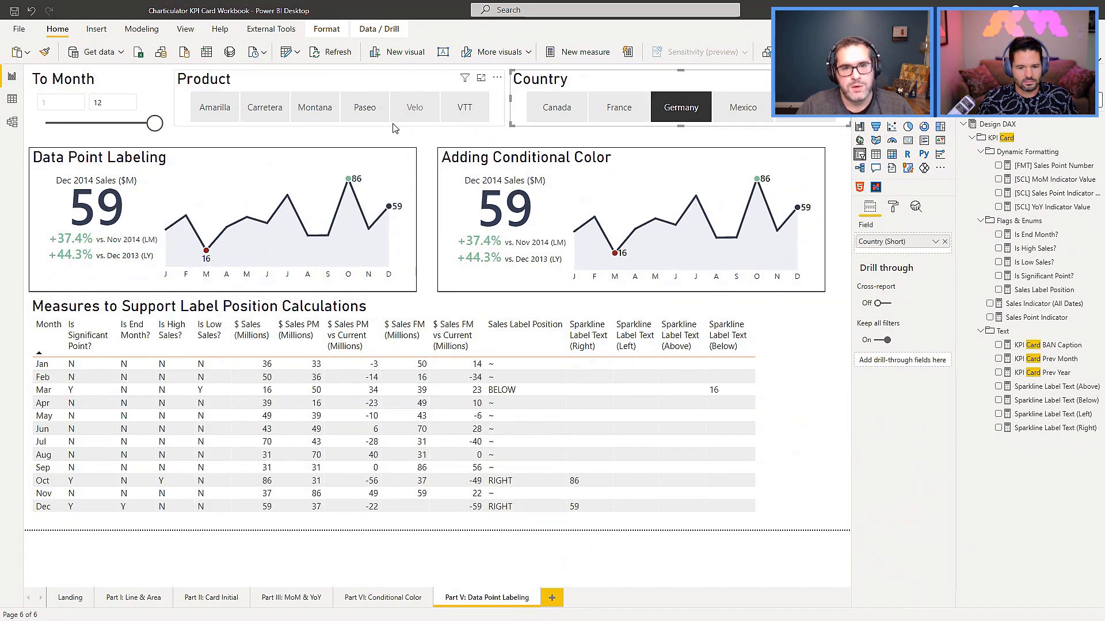
click(374, 115)
click(373, 115)
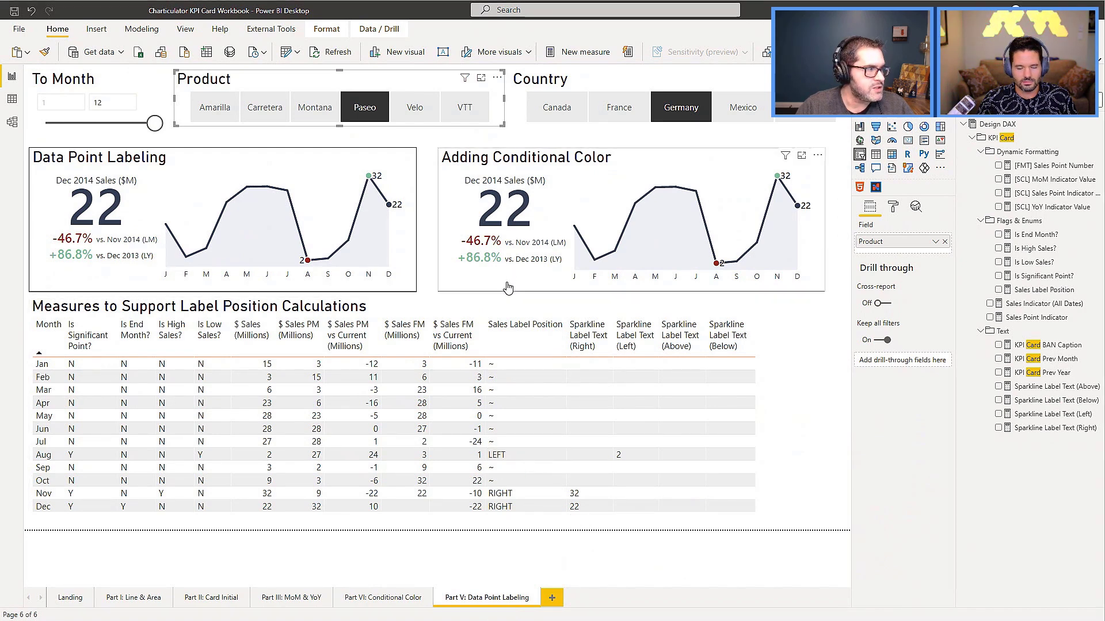
Switch to Tabular Editor, open the Sales Label Position measure and examine its DAX logic for placing labels.
key(alt+Tab)
scroll(943, 260, down, 2)
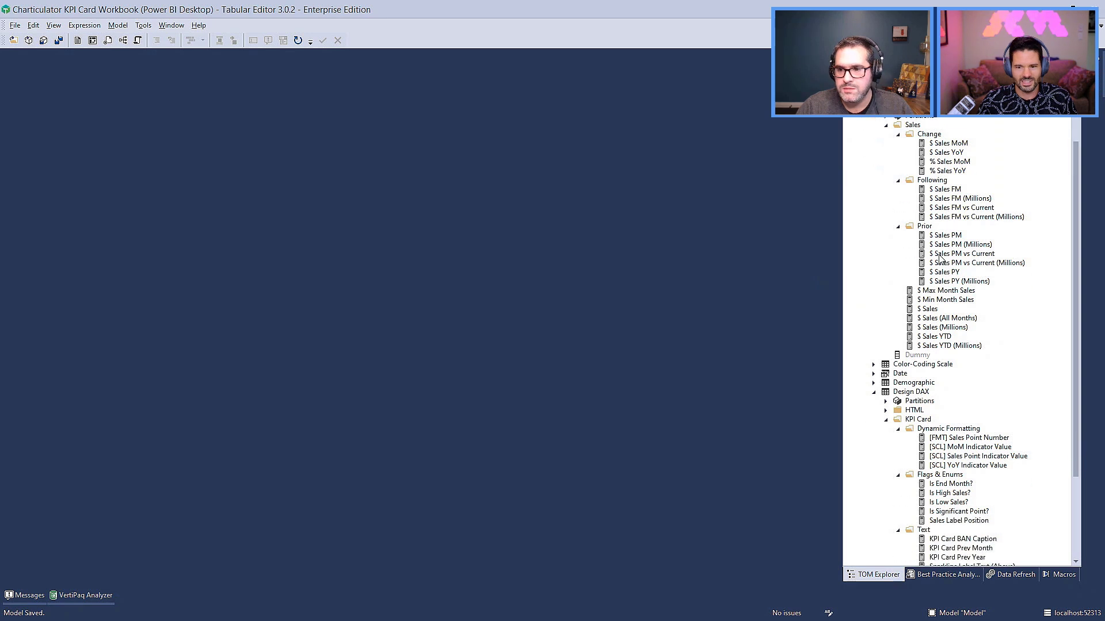
scroll(939, 259, down, 4)
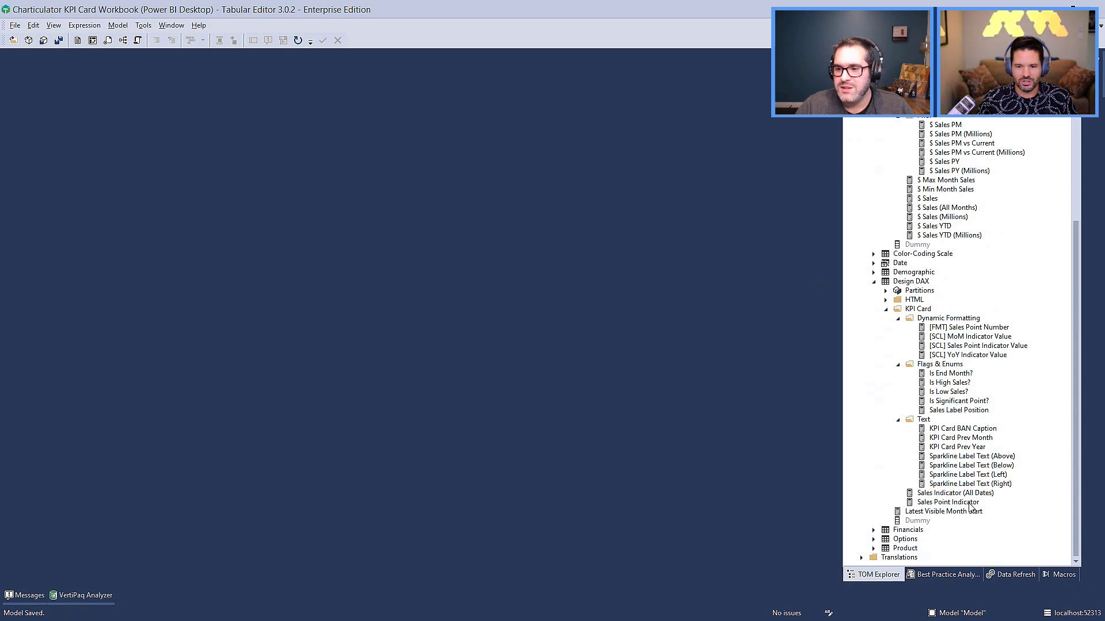
scroll(960, 505, up, 3)
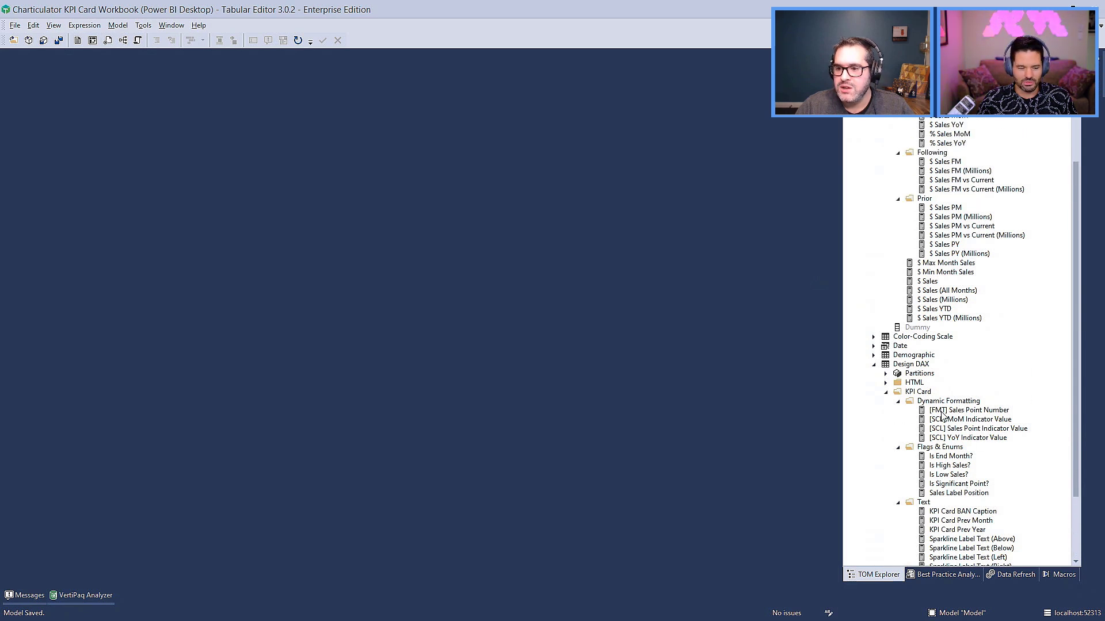
scroll(944, 429, down, 1)
click(958, 465)
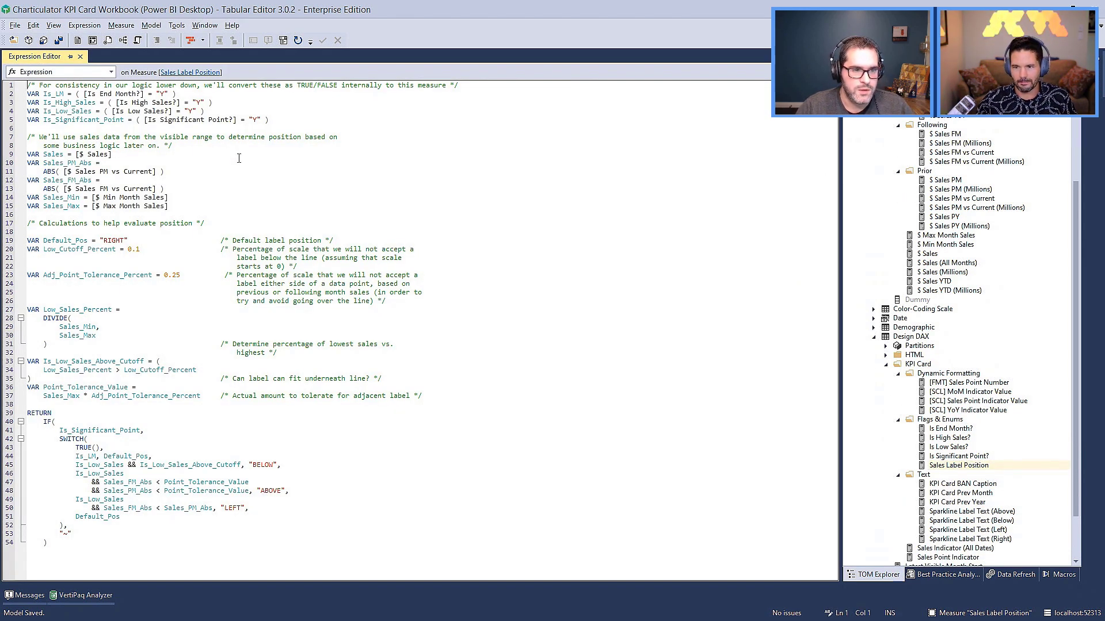
click(261, 254)
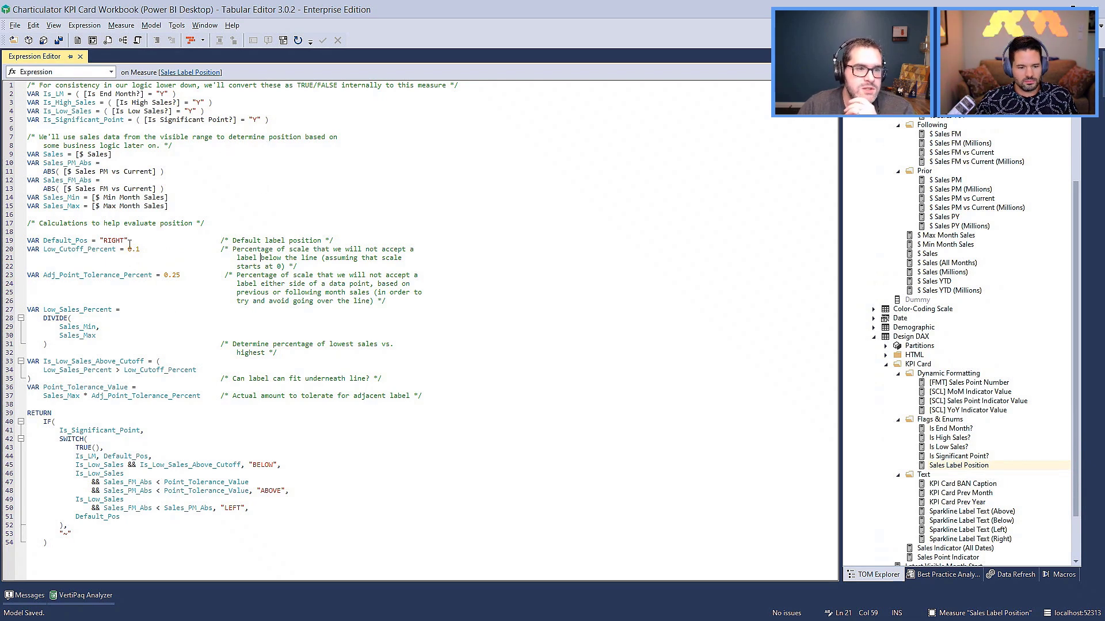
scroll(73, 231, down, 1)
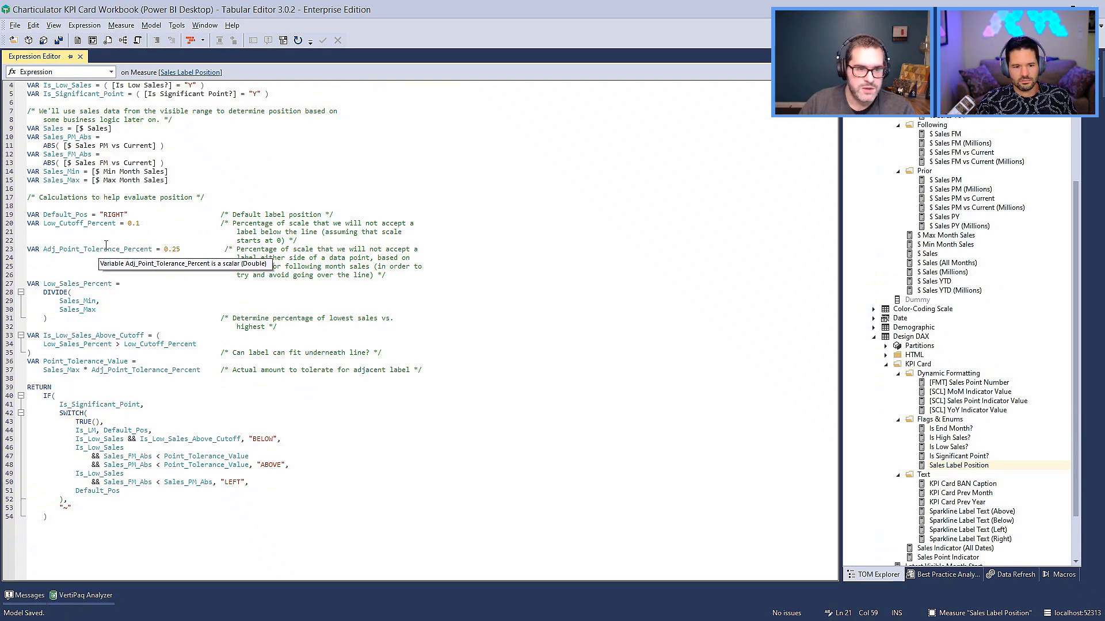
scroll(185, 247, down, 1)
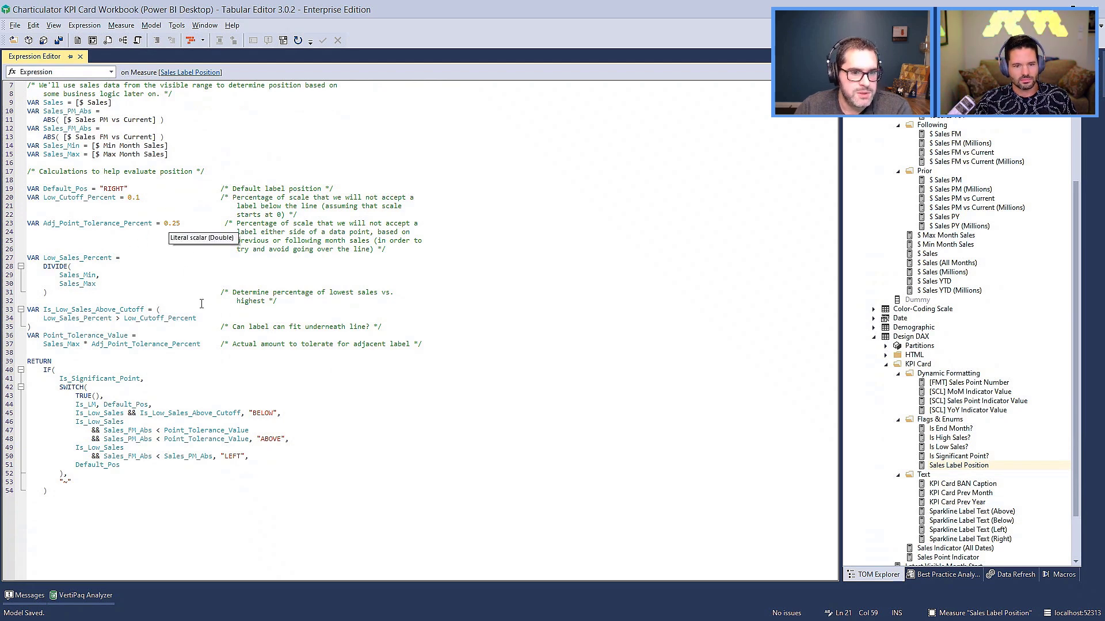
scroll(201, 304, down, 1)
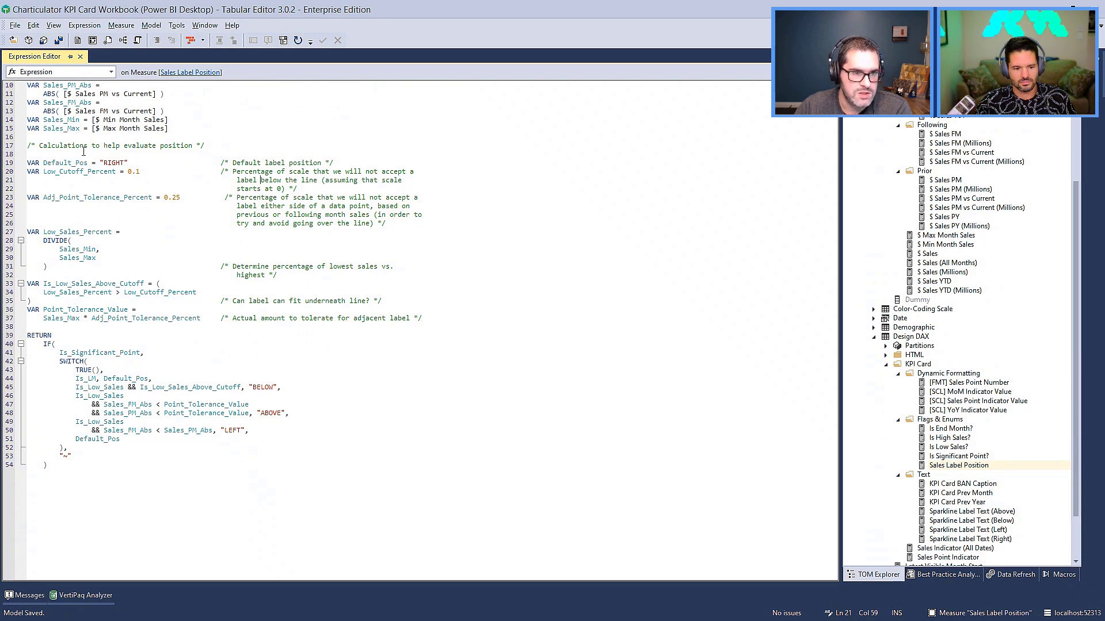
Examine the RETURN logic of Sales Label Position, comparing its SWITCH branches with the cutoff and tolerance variables above.
scroll(136, 204, up, 3)
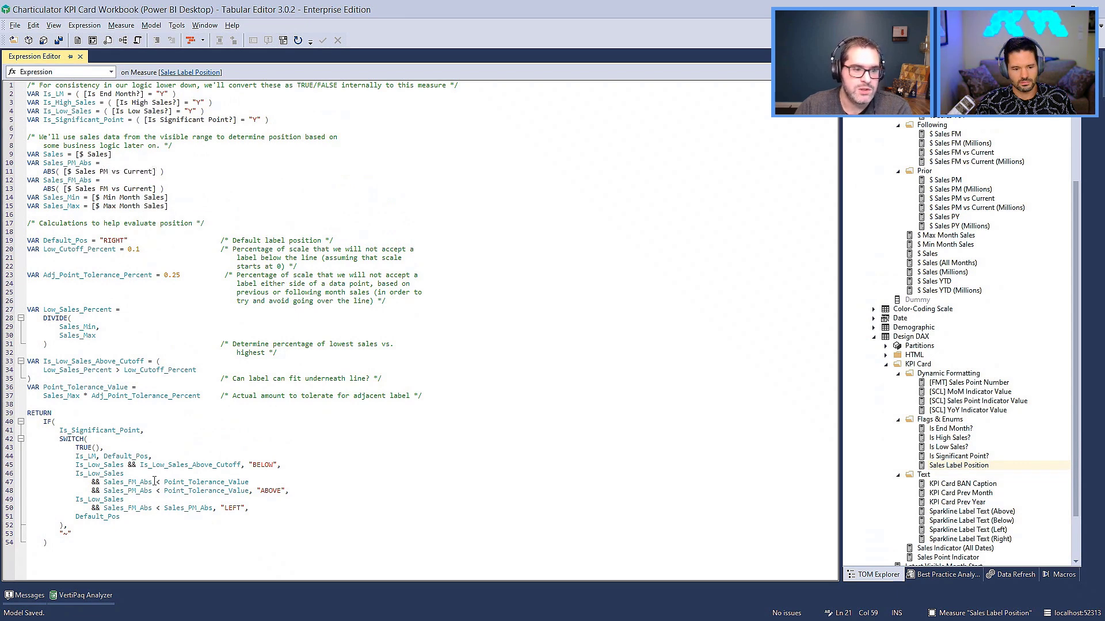
scroll(154, 470, down, 1)
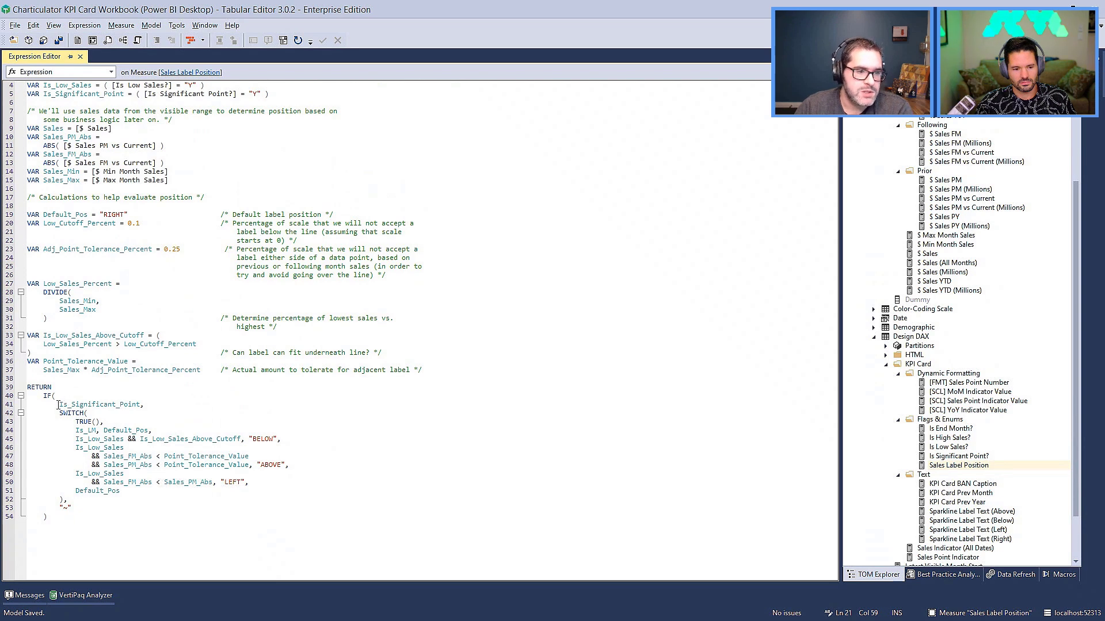
click(73, 508)
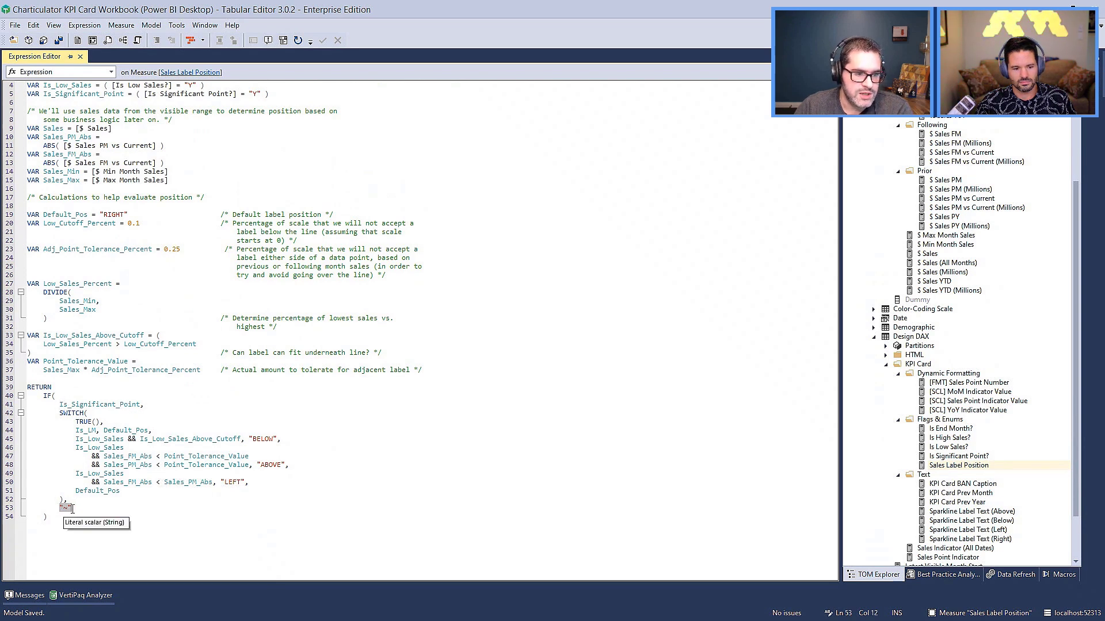
click(92, 482)
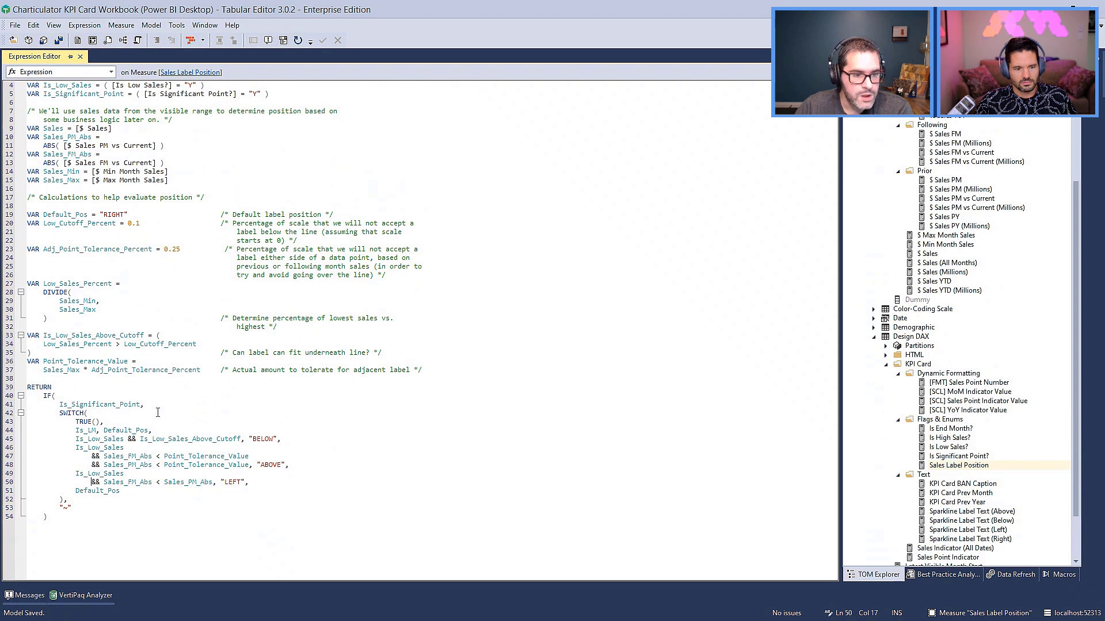
scroll(157, 412, down, 1)
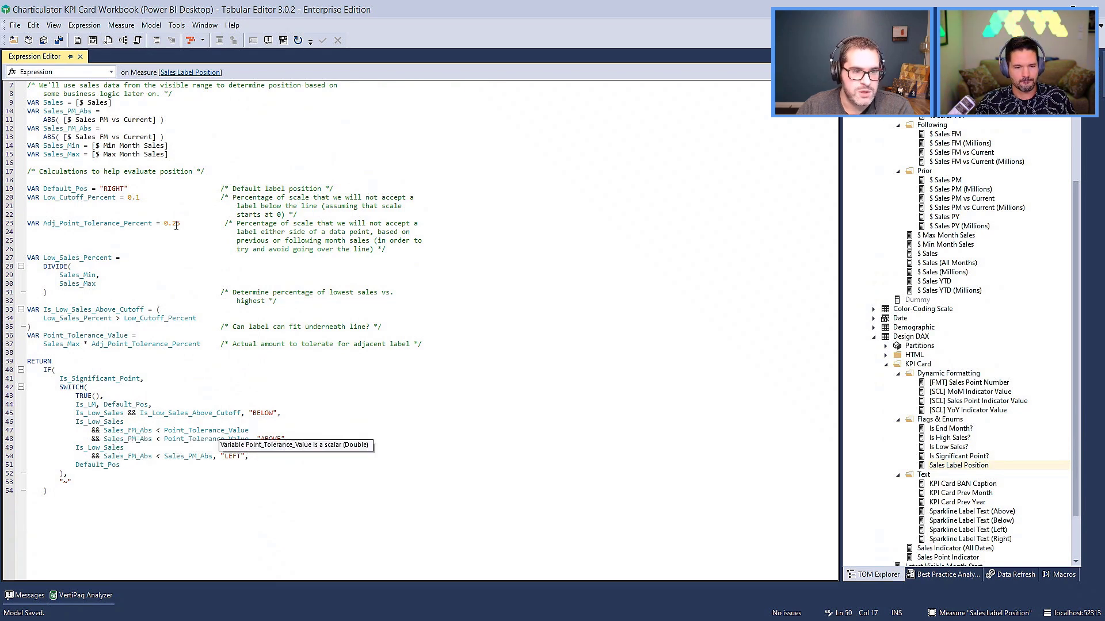
click(268, 421)
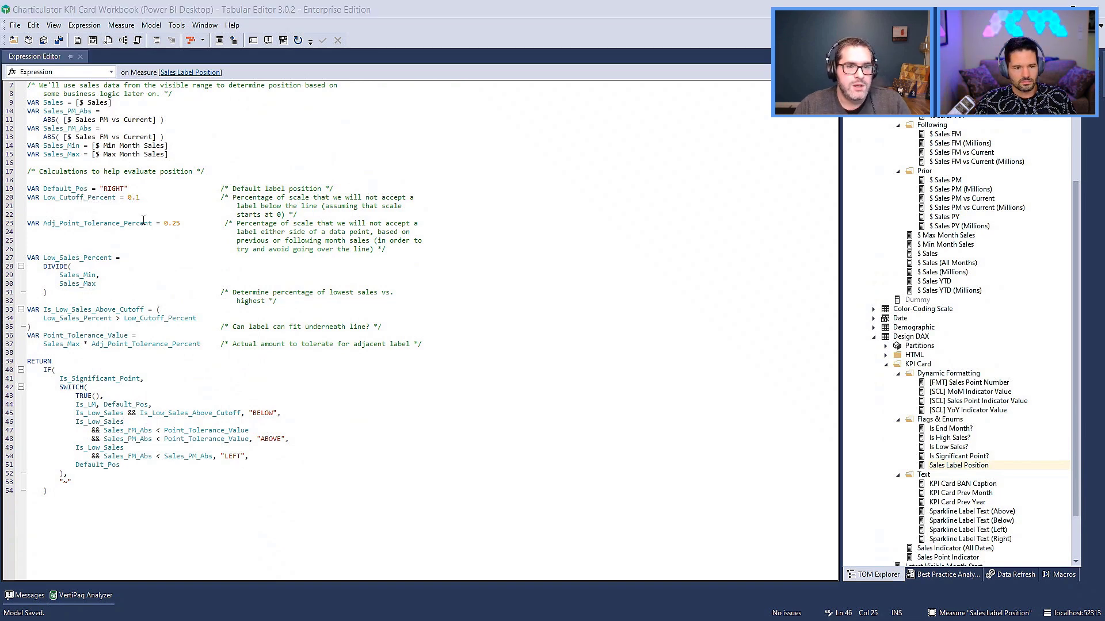
Switch to the Power BI report and inspect the Sparkline Label Text (Right) values in the supporting measures table.
key(alt+Tab)
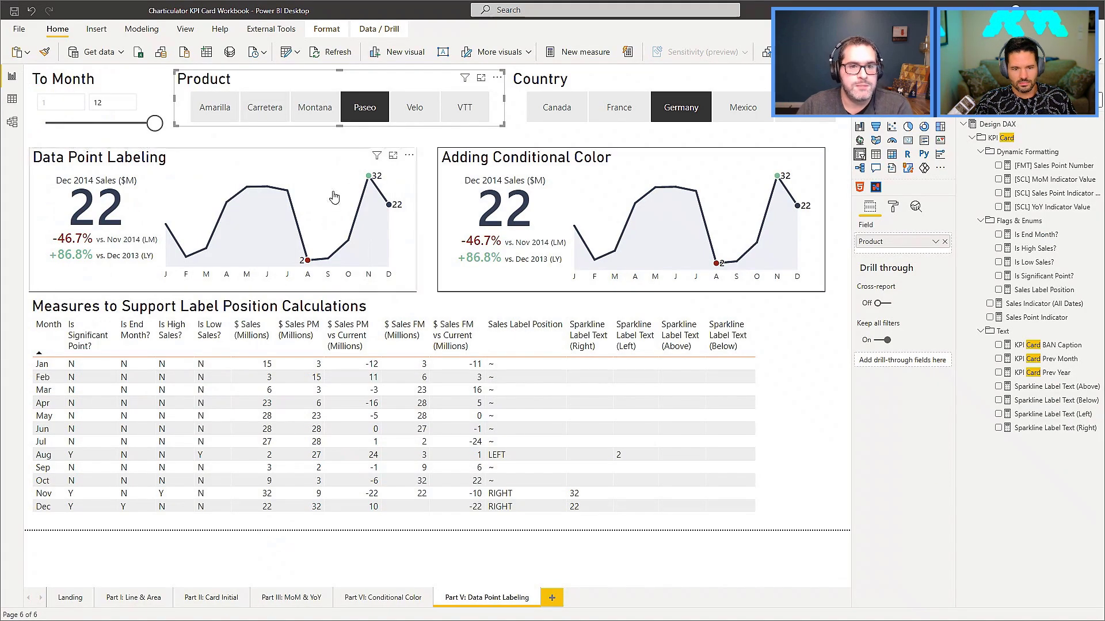
click(410, 155)
click(799, 377)
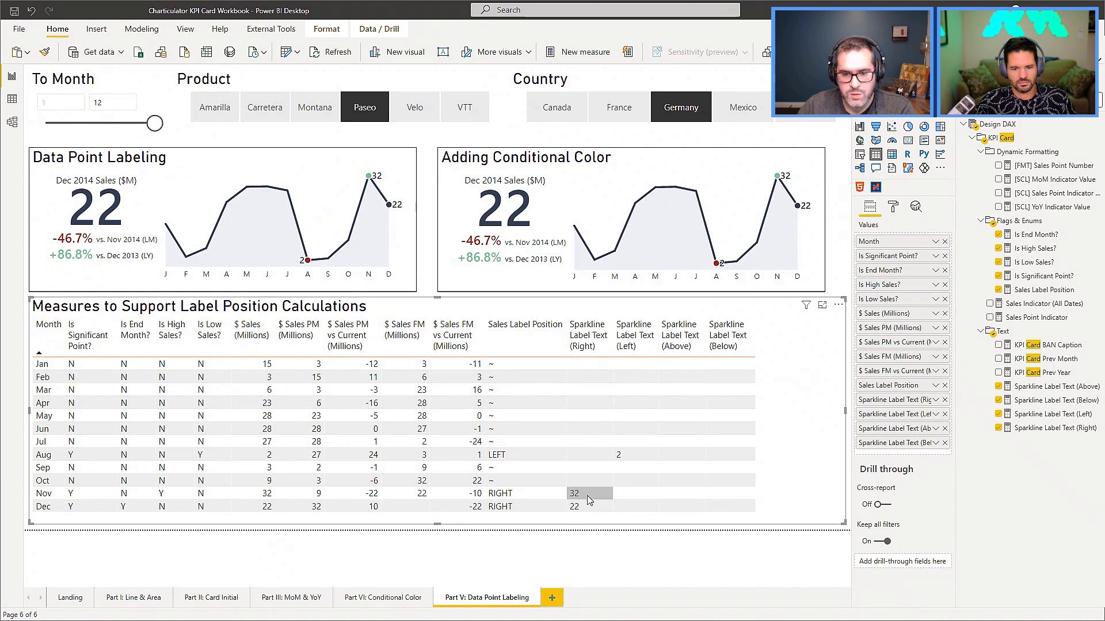
click(581, 337)
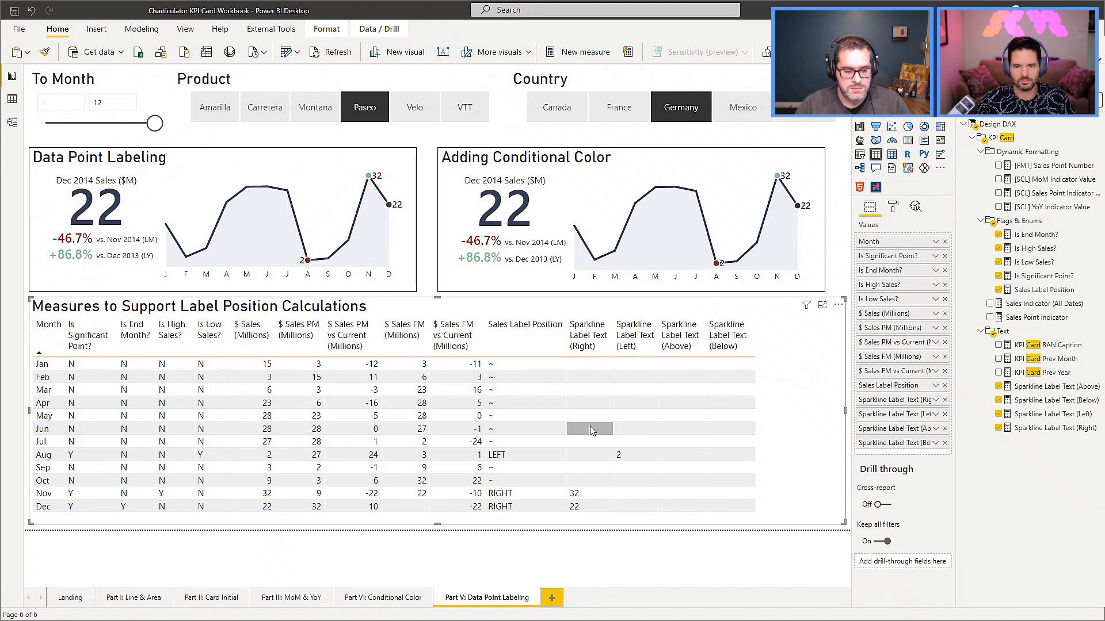
Switch to Tabular Editor, open the Sparkline Label Text (Above) measure and examine its SWITCH expression and blank fallback.
key(alt+Tab)
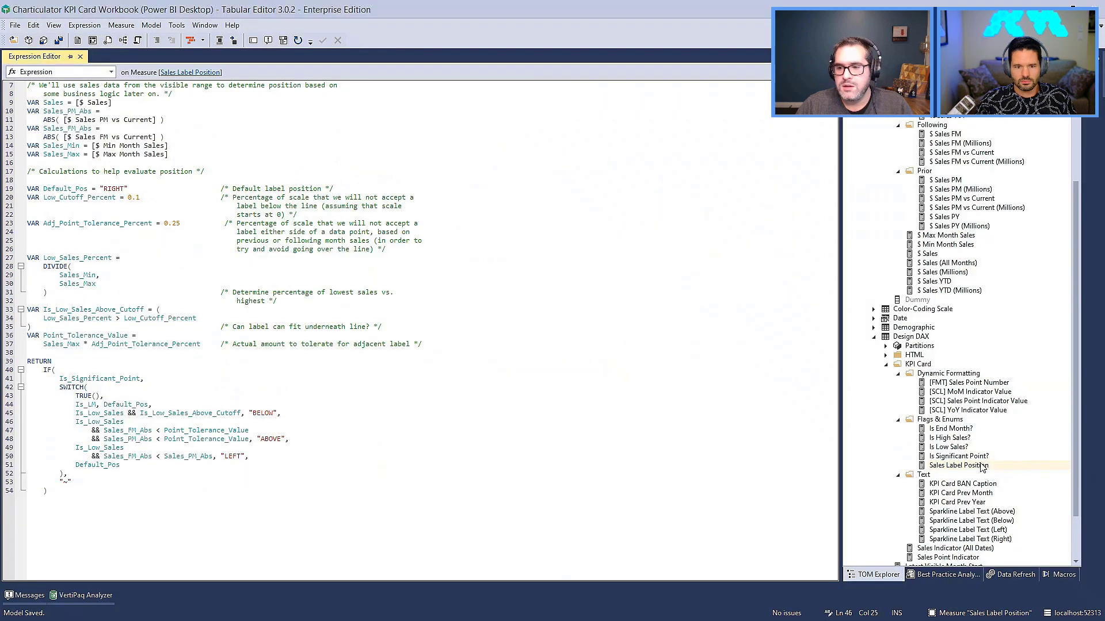
click(984, 512)
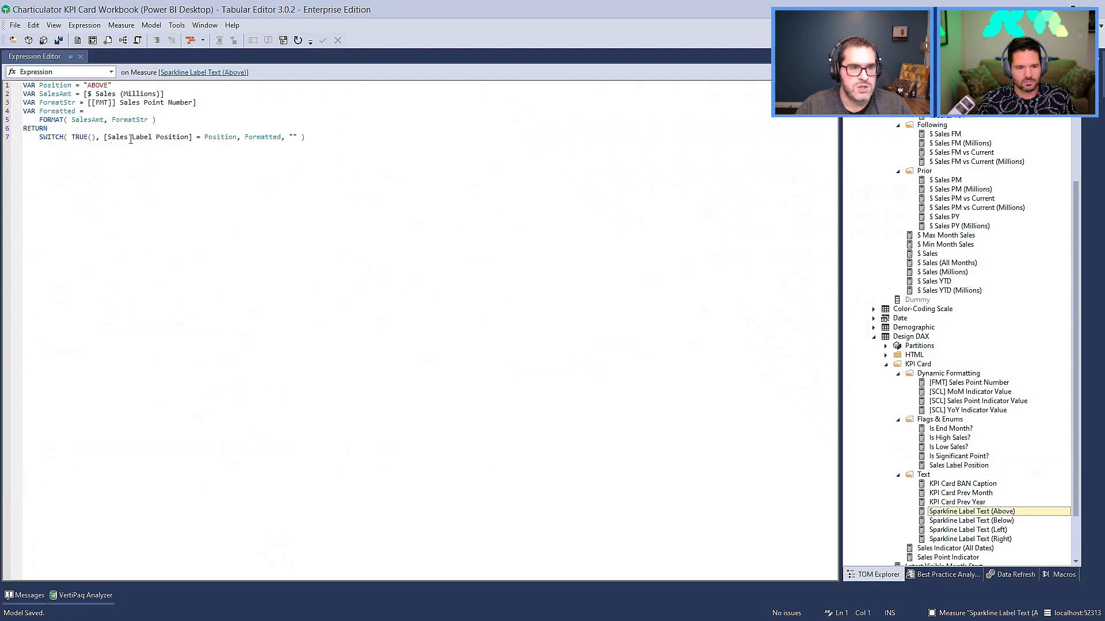
click(297, 137)
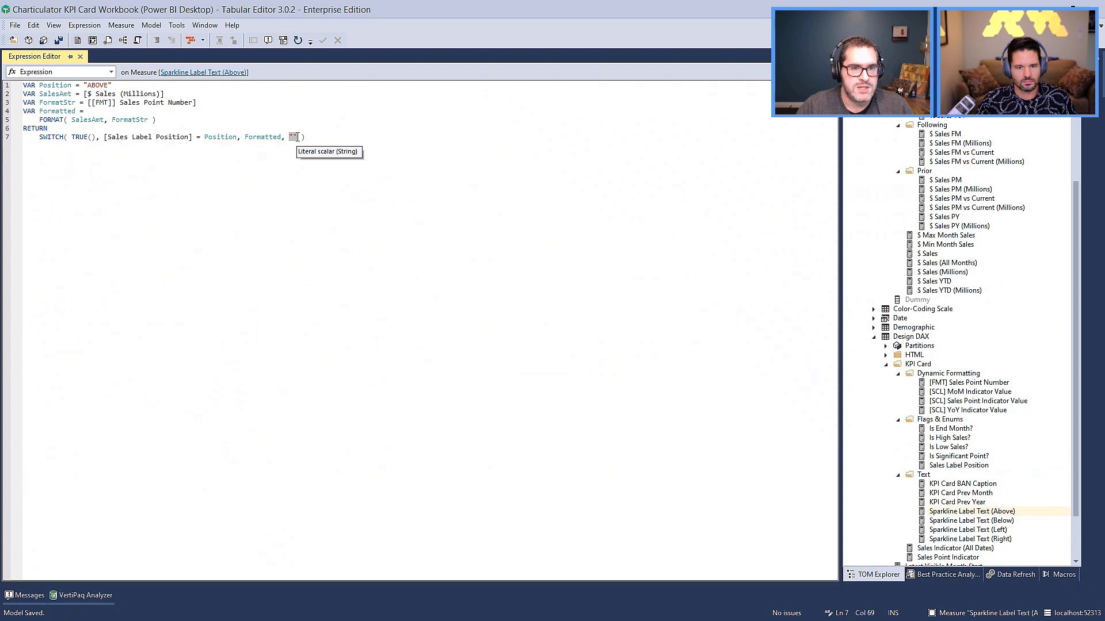
text())
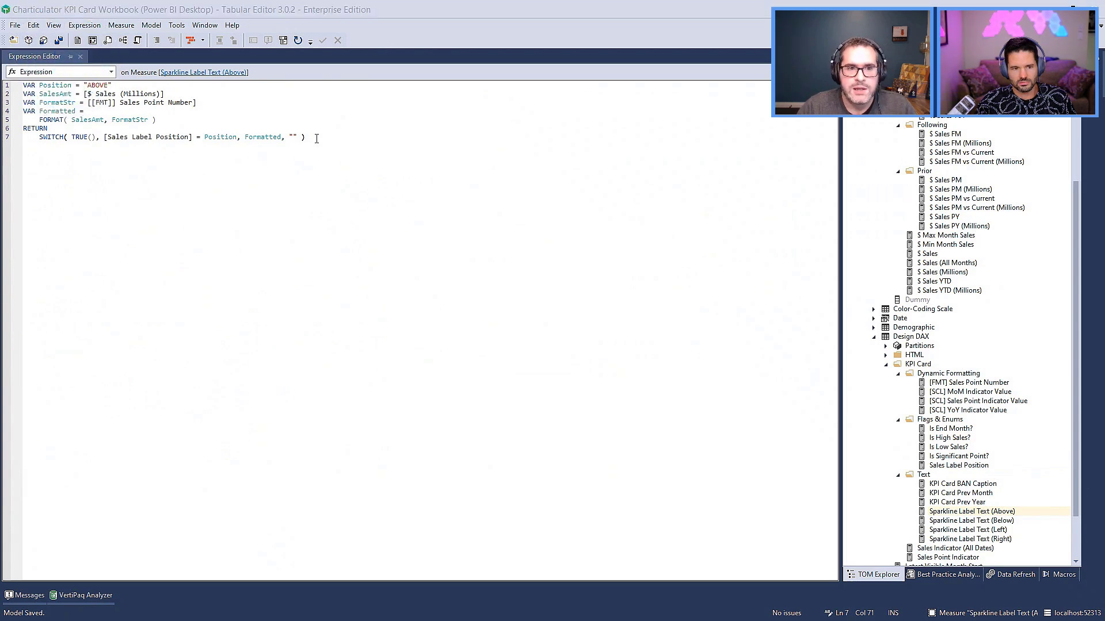
Switch to the Power BI report, open the Data Point Labeling card in the Charticulator editor and fit the chart to the view.
key(alt+Tab)
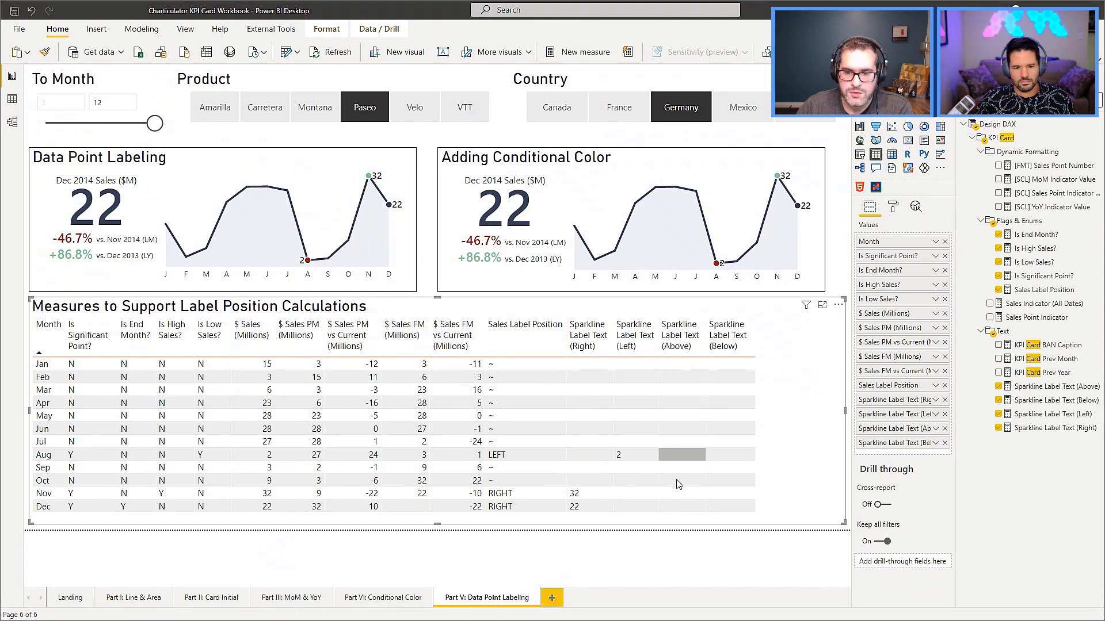
click(354, 153)
click(409, 155)
click(435, 170)
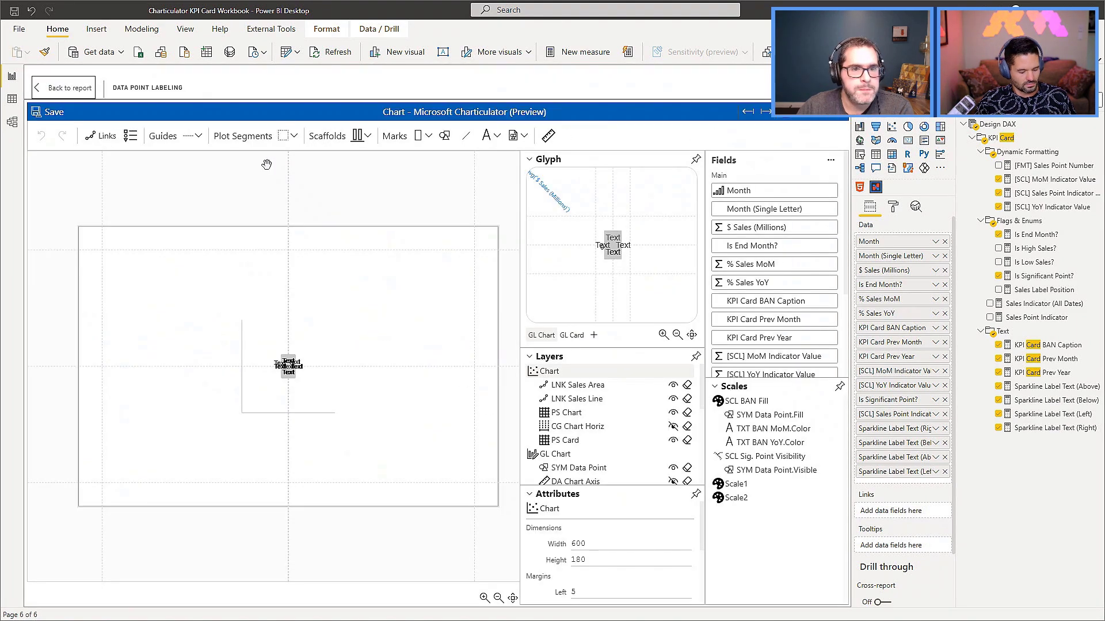
click(512, 598)
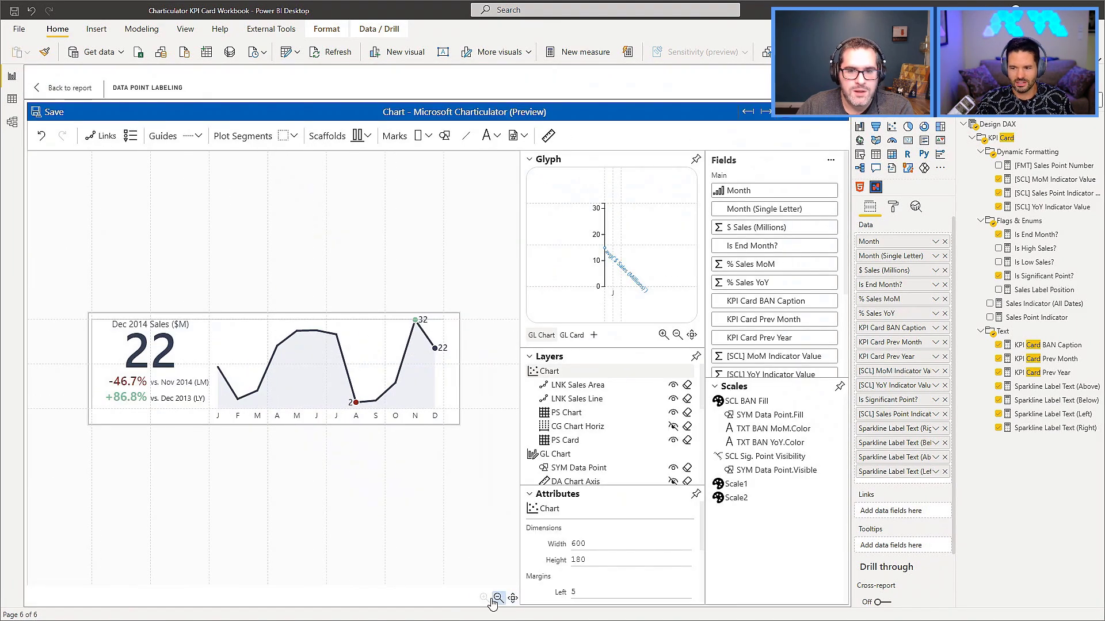
Inspect the December data point and its four text marks, TXT Data Label (R), (A), (L) and (B).
click(435, 349)
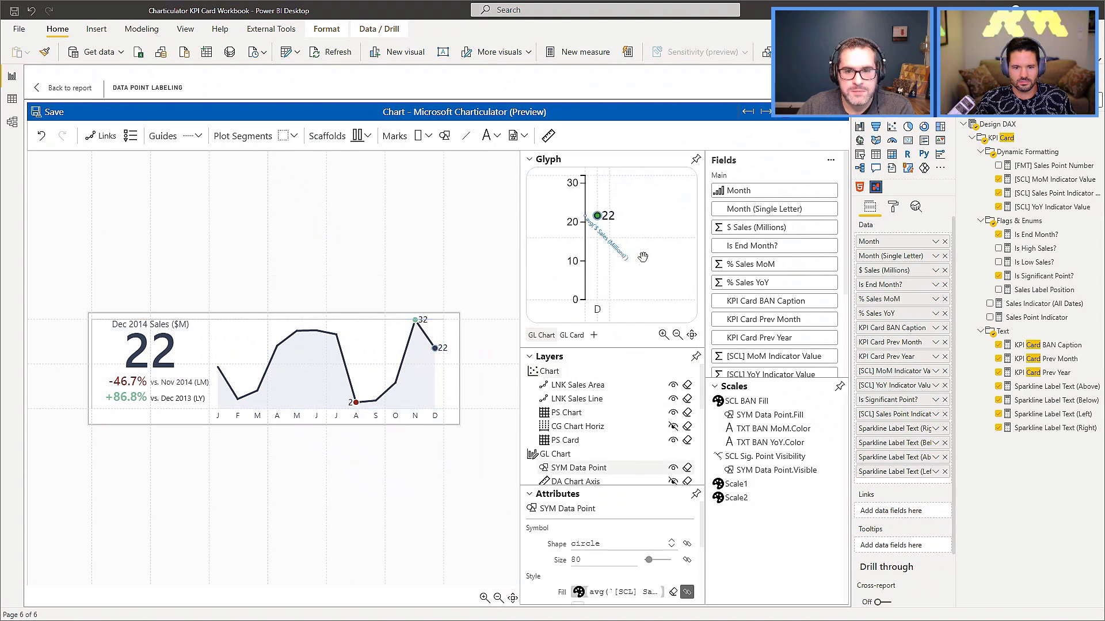
click(607, 218)
scroll(601, 419, down, 3)
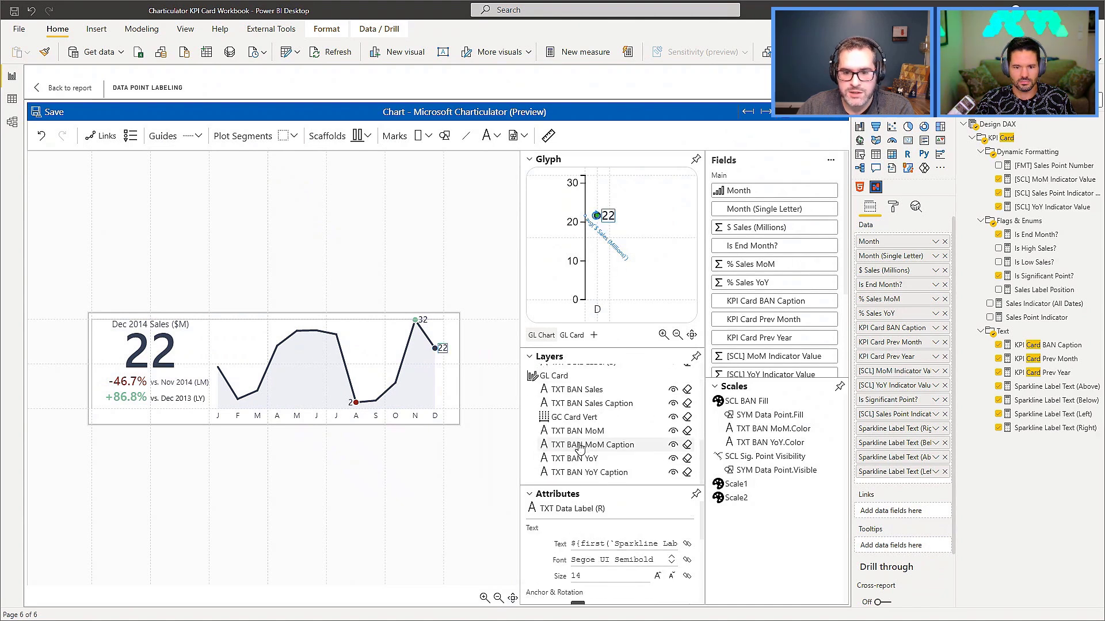
scroll(587, 449, up, 3)
scroll(593, 437, down, 1)
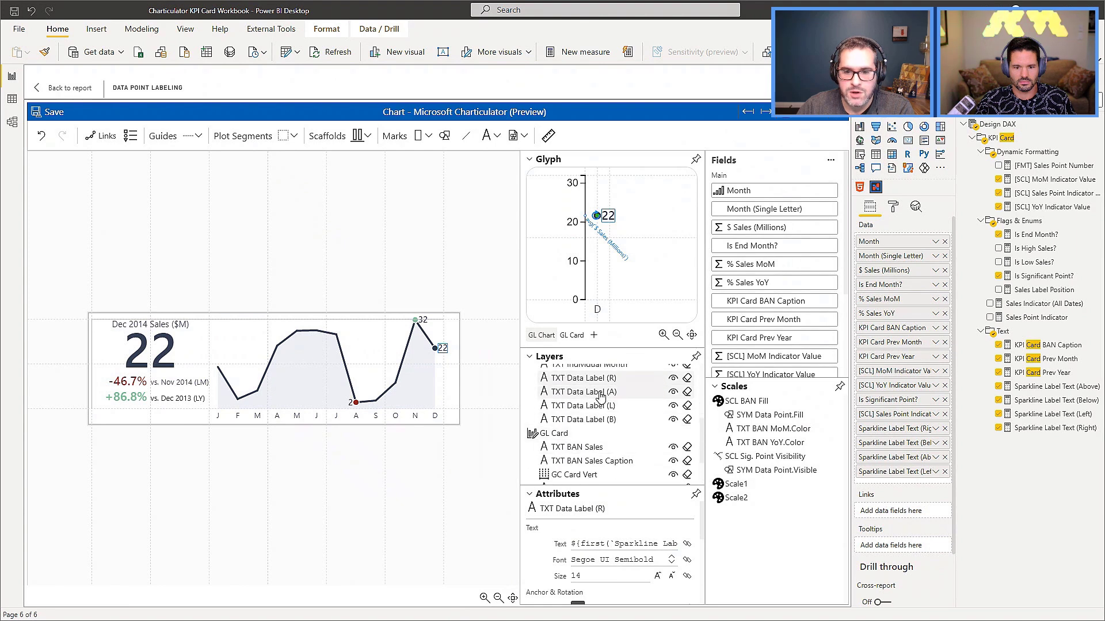
click(599, 395)
click(599, 408)
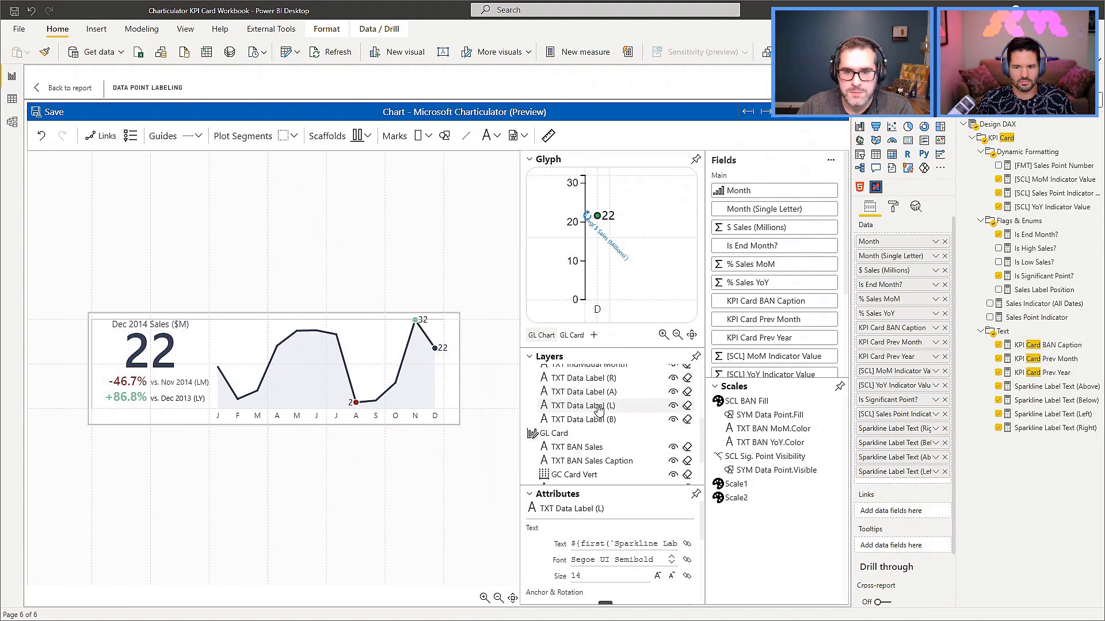
click(595, 424)
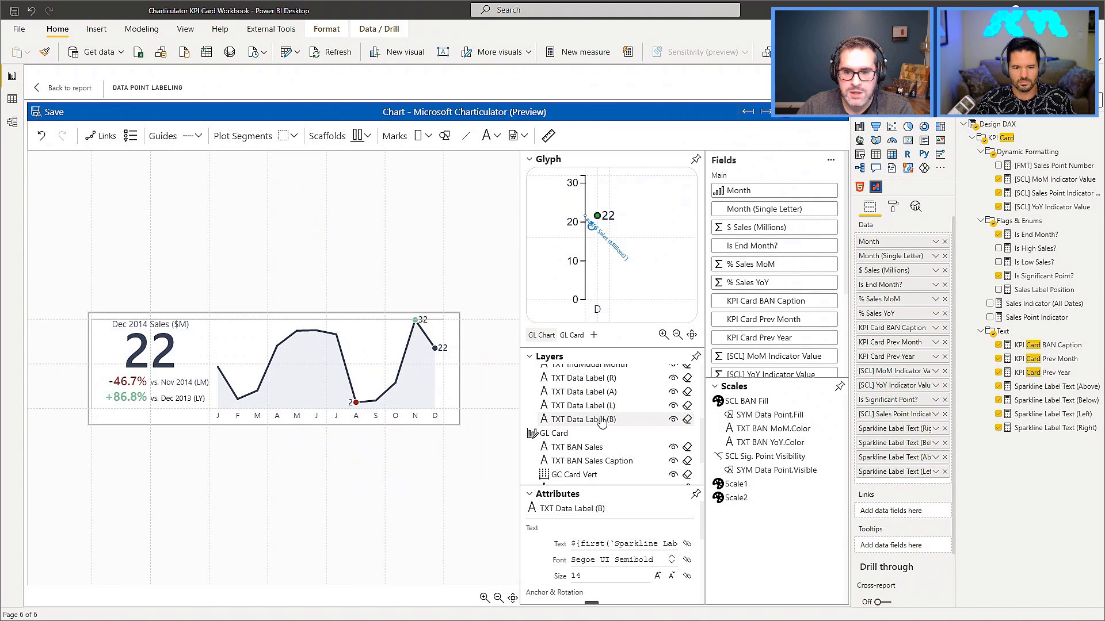
Check the data point symbol's Is Significant Point? visibility mapping and the text expression of TXT Data Label (R) alongside the other labels.
click(771, 470)
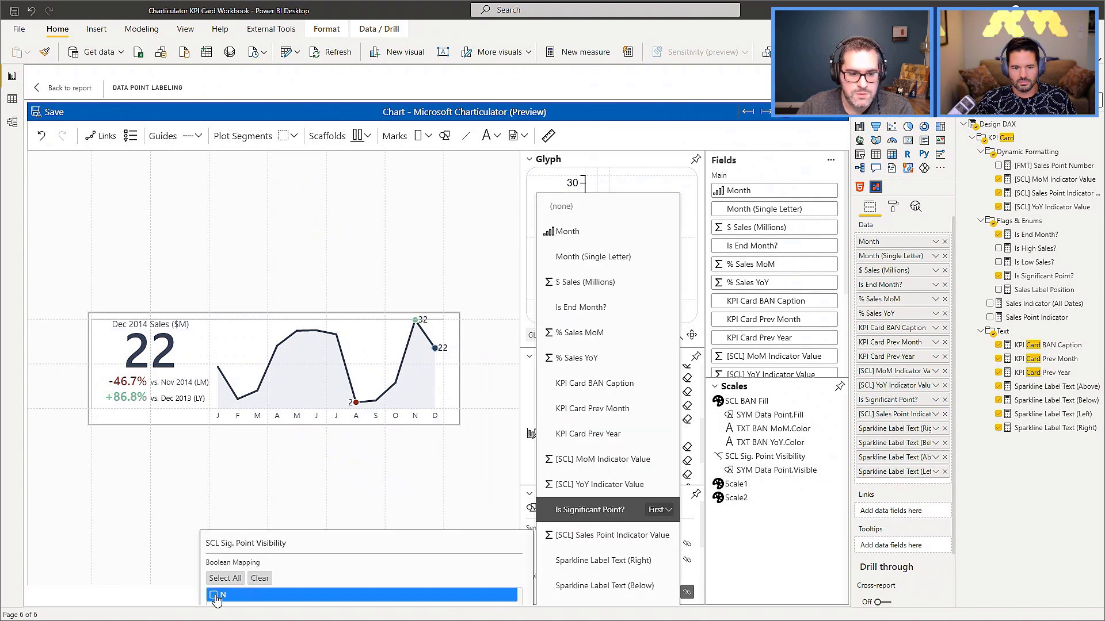
click(760, 566)
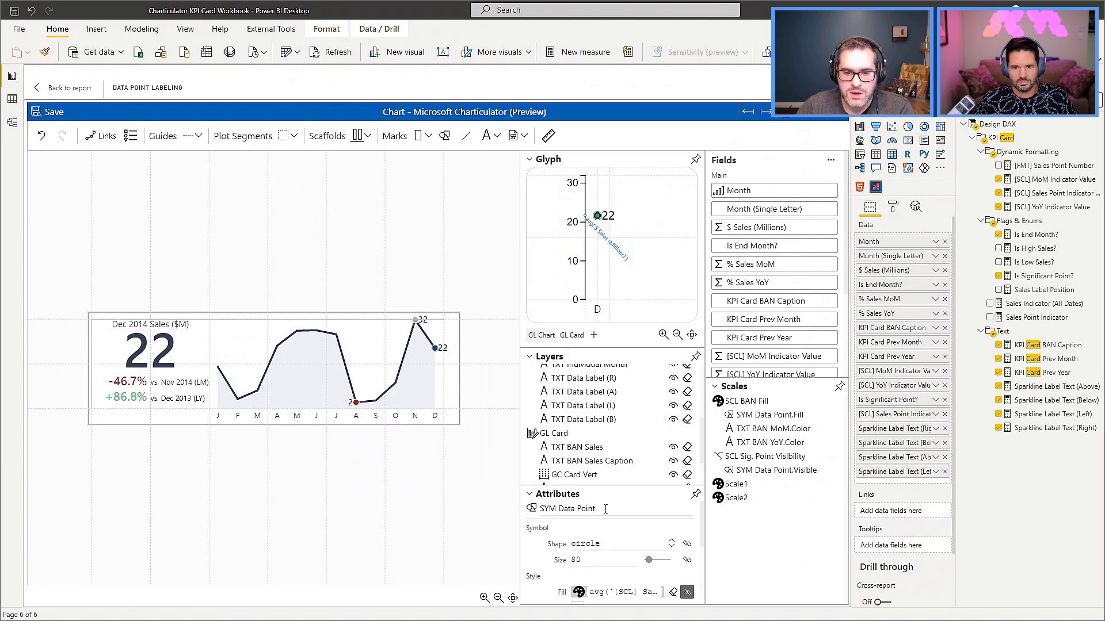
click(587, 383)
click(601, 544)
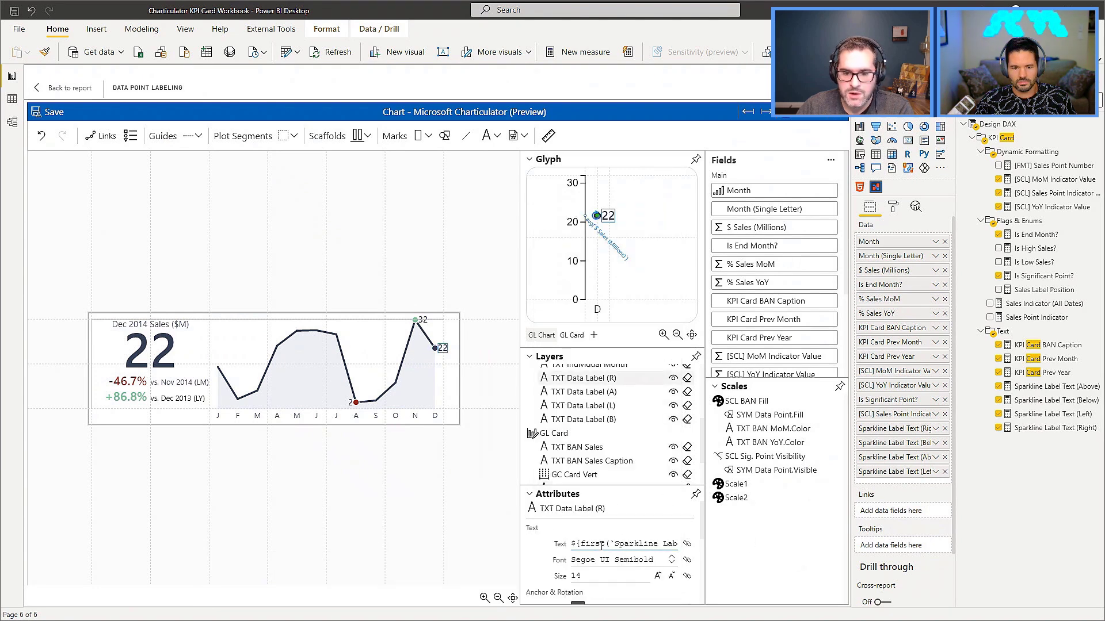
triple_click(599, 545)
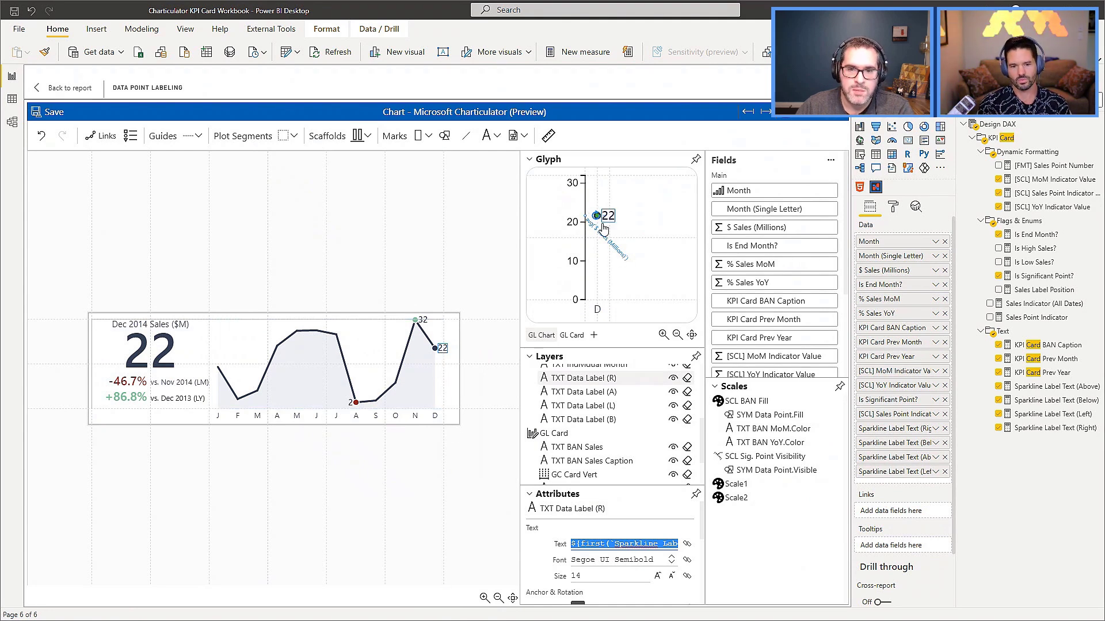
click(585, 405)
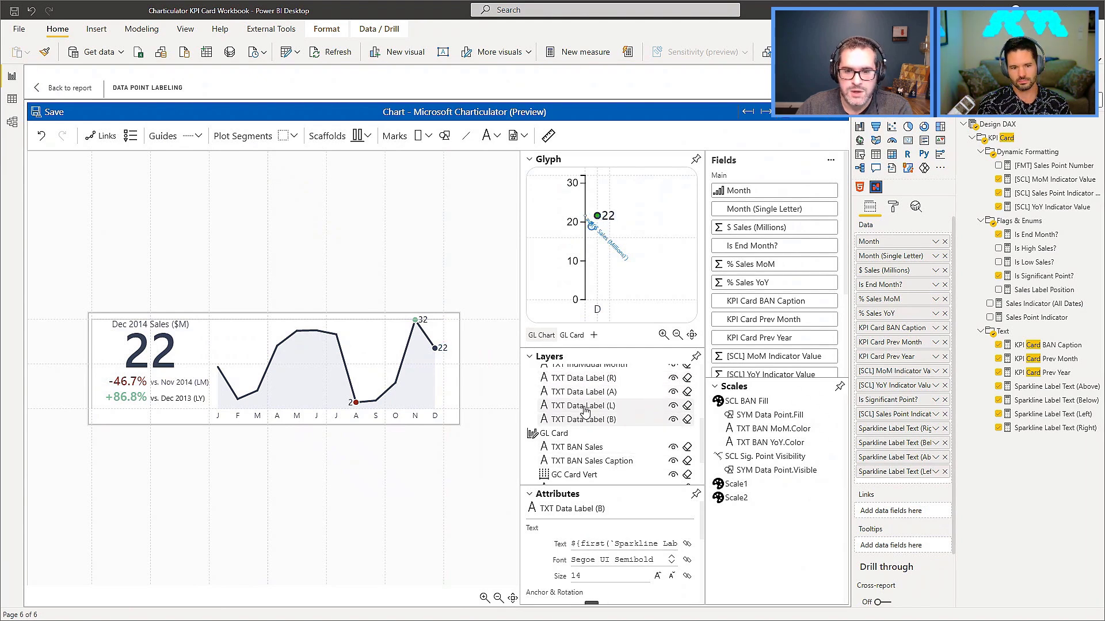
click(585, 392)
click(584, 379)
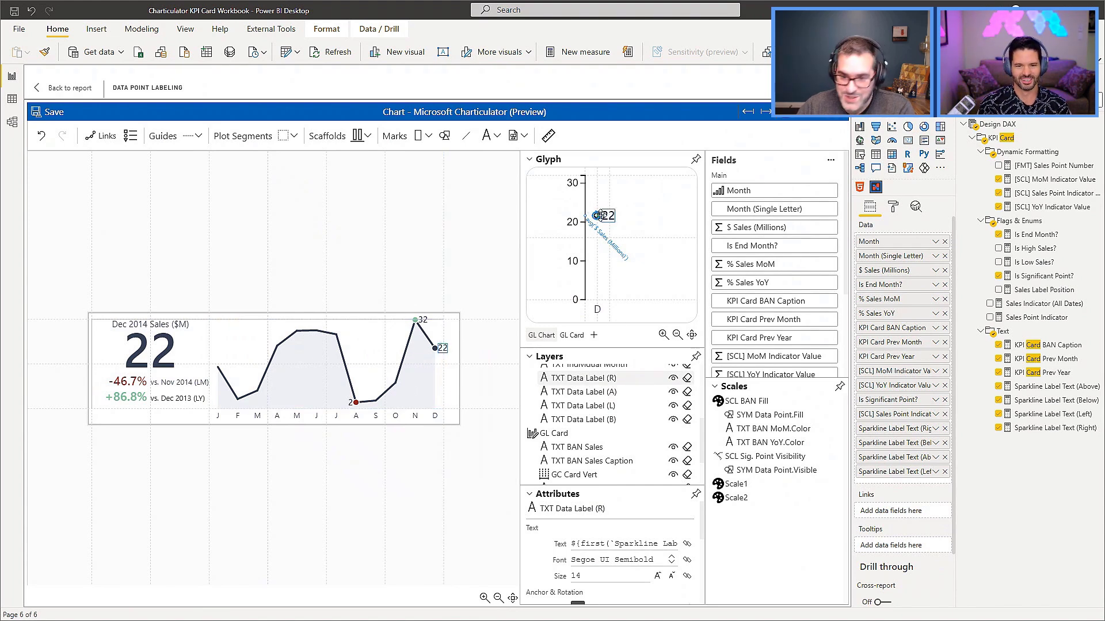
Return to the report and delete the Adding Conditional Color card.
click(44, 115)
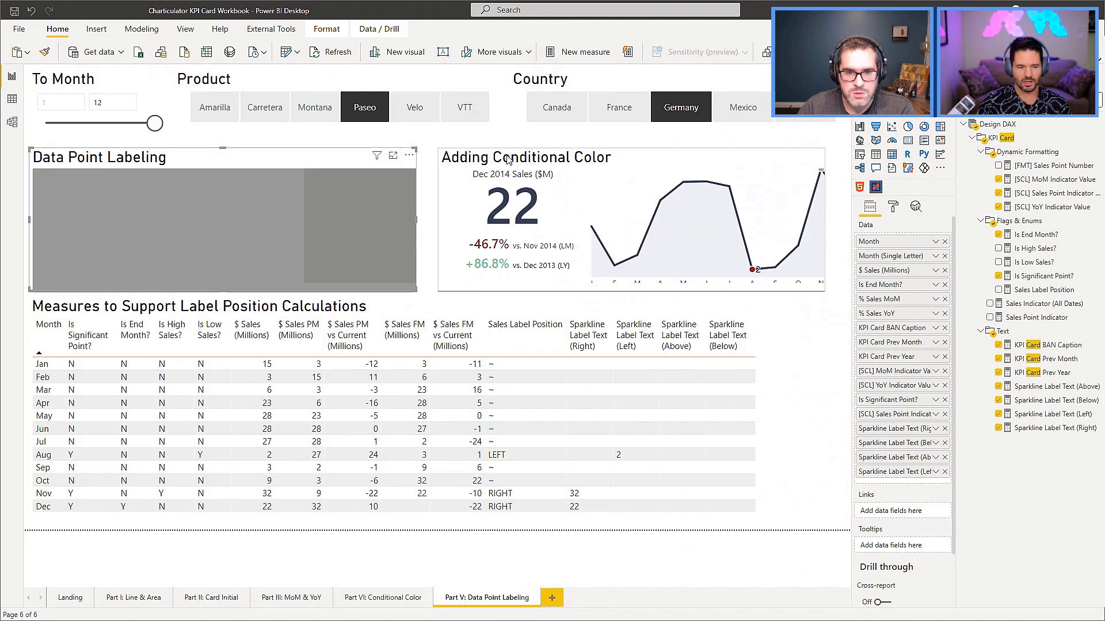
click(324, 253)
click(523, 166)
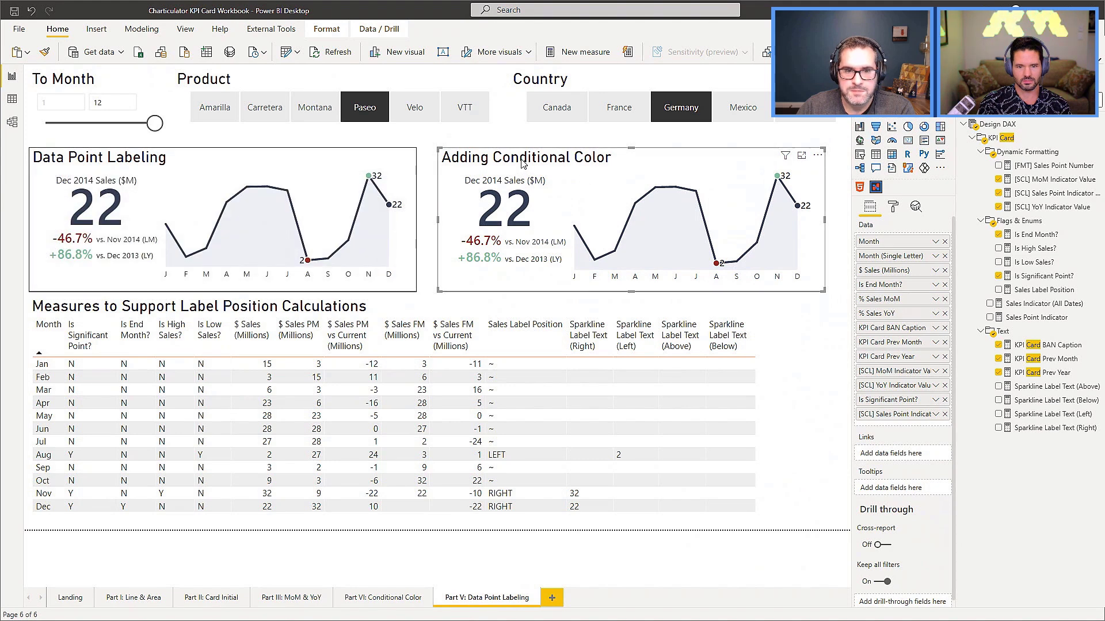
key(Delete)
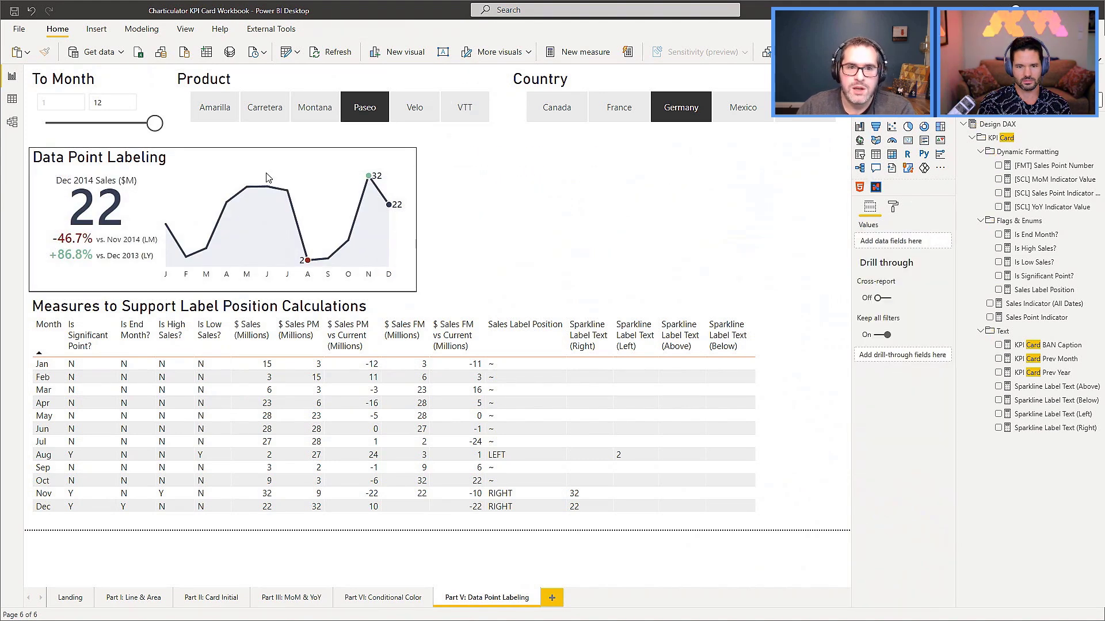
Compare the card's label positions with the product filter cleared, and with VTT, Velo, Paseo and Montana selected in turn.
click(367, 105)
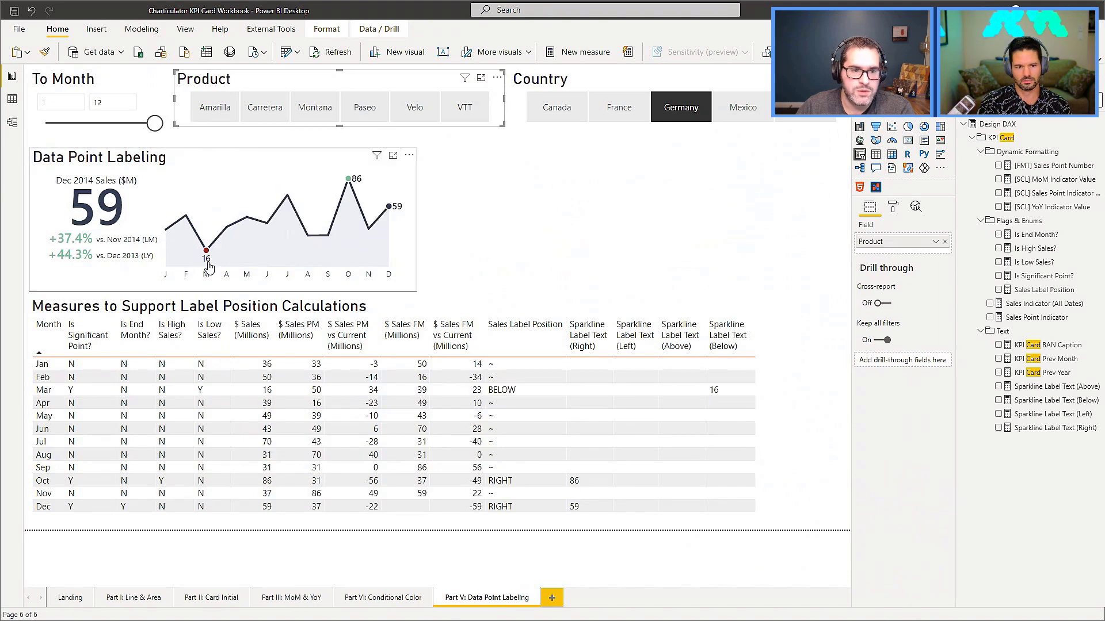
click(472, 108)
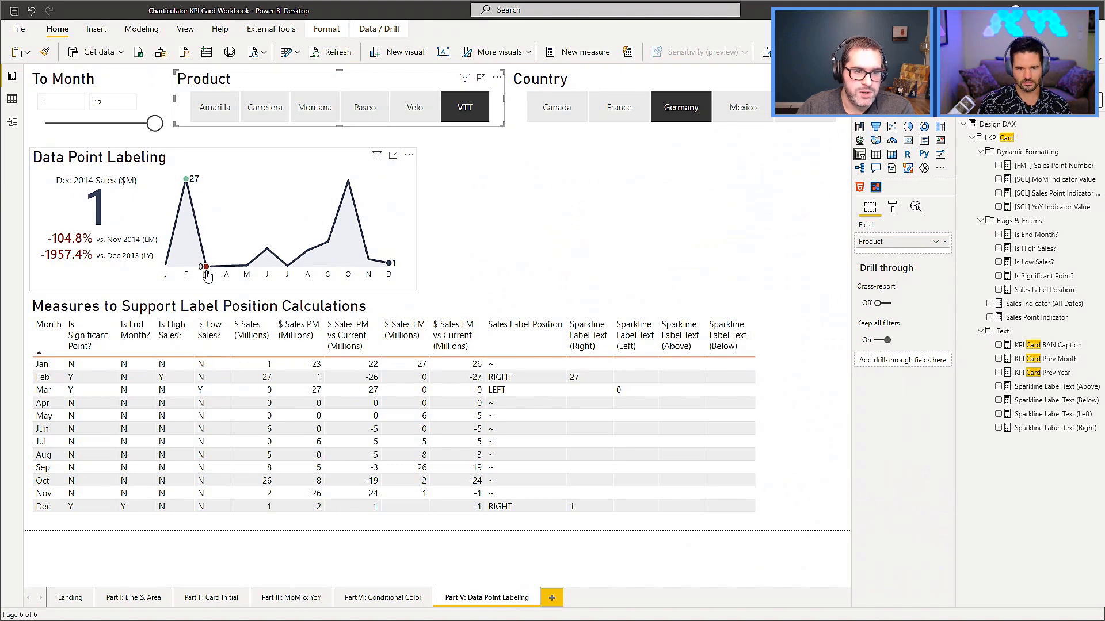
click(415, 111)
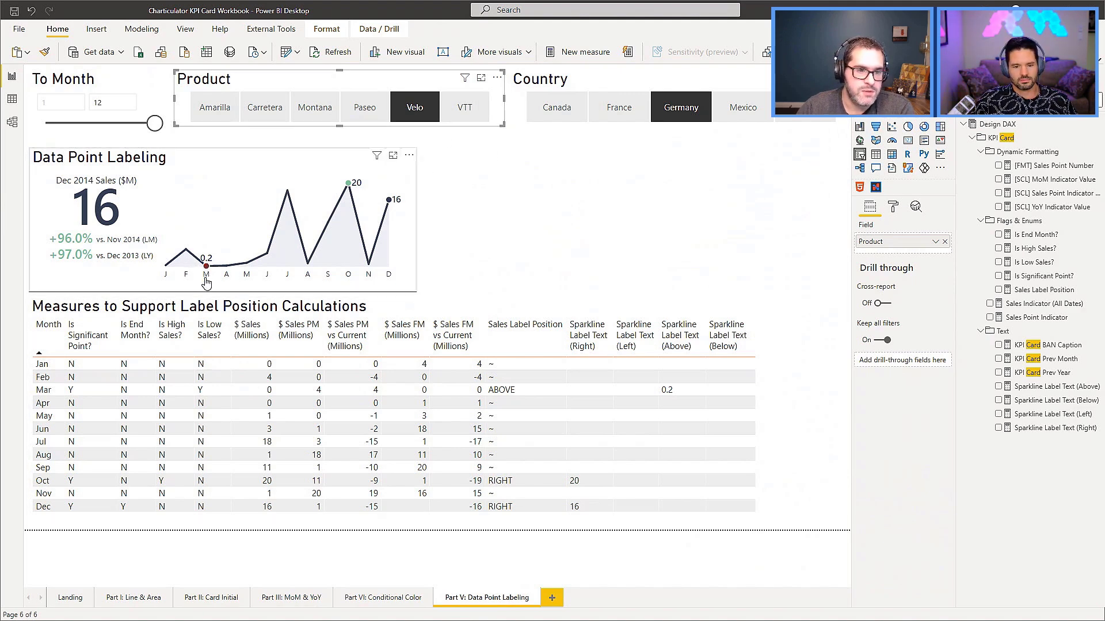
click(357, 114)
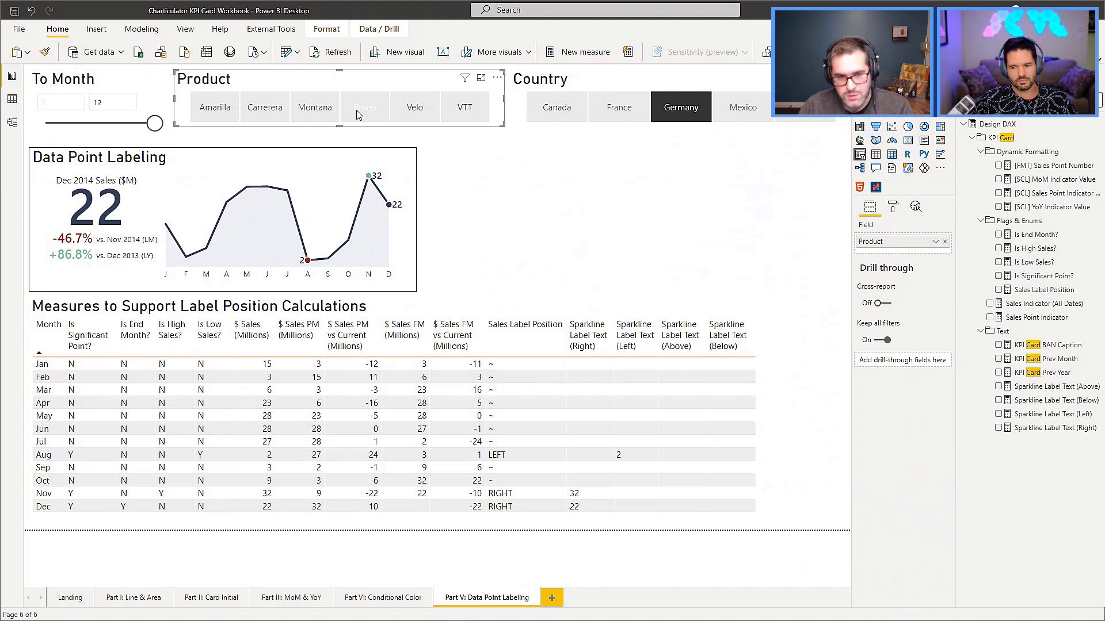
click(316, 113)
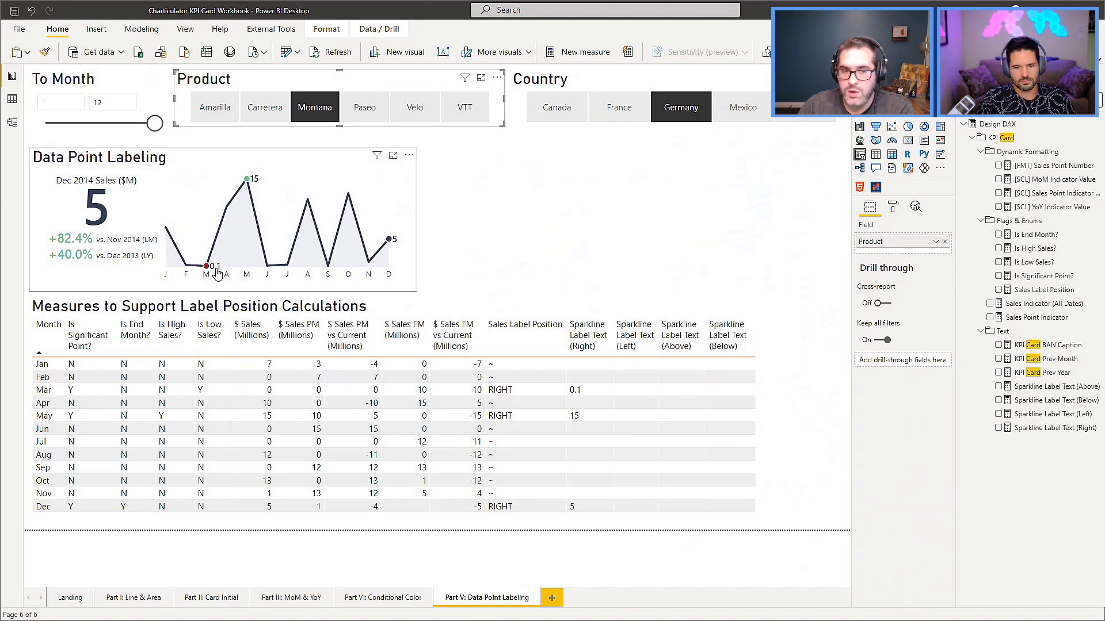
Clear the Montana product filter and the Germany country filter so the card covers all products and countries.
click(315, 108)
click(669, 115)
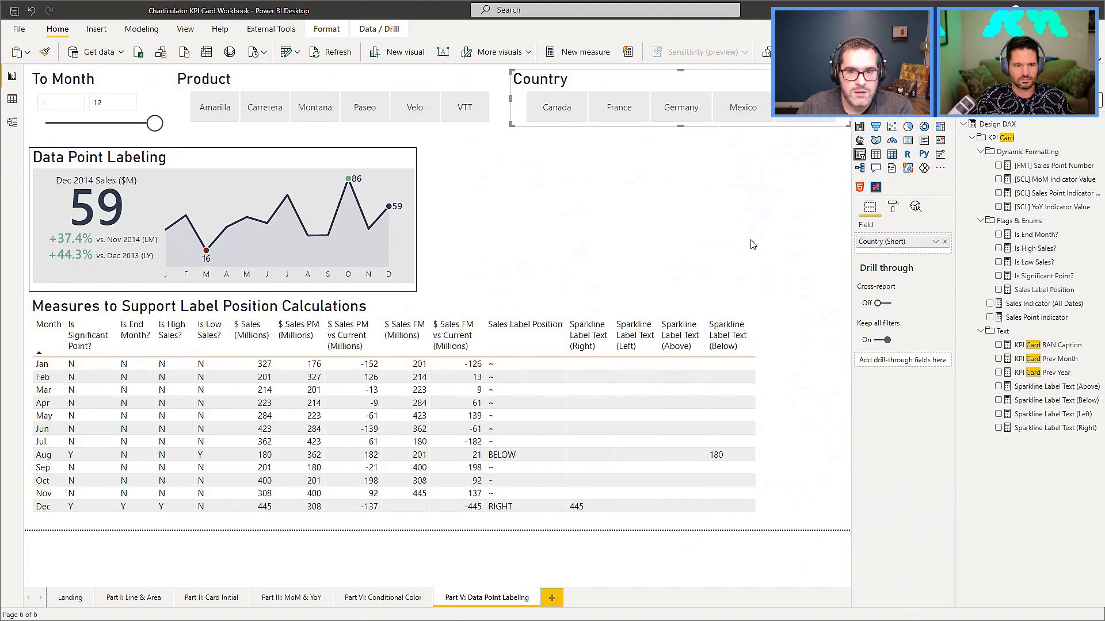
click(753, 245)
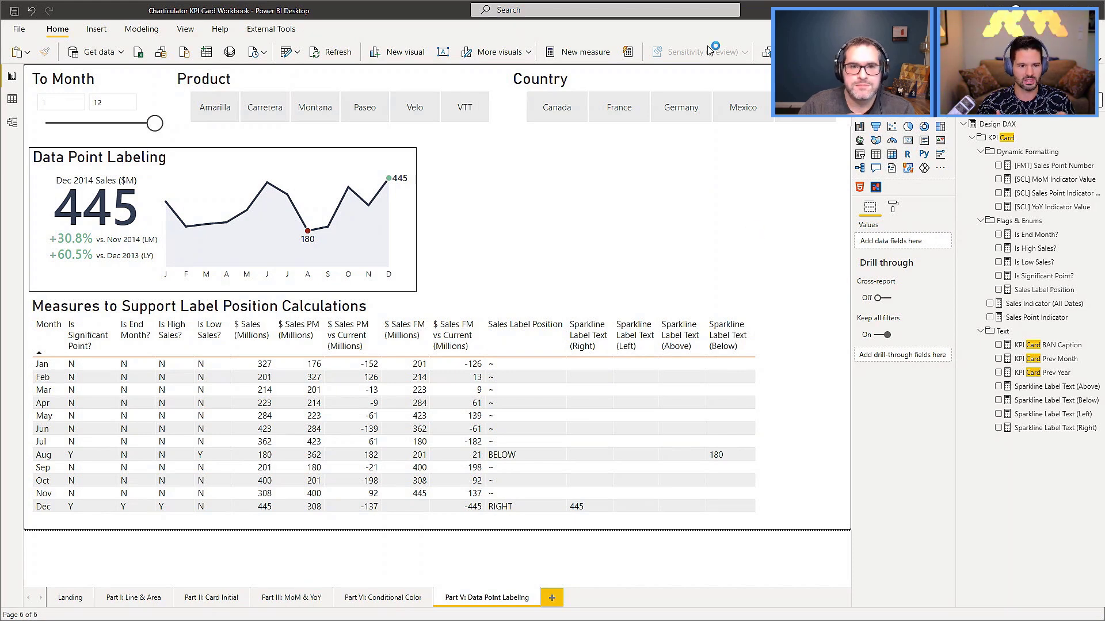
Show the Performance analyzer and start recording the load times of the report page's visuals.
click(176, 34)
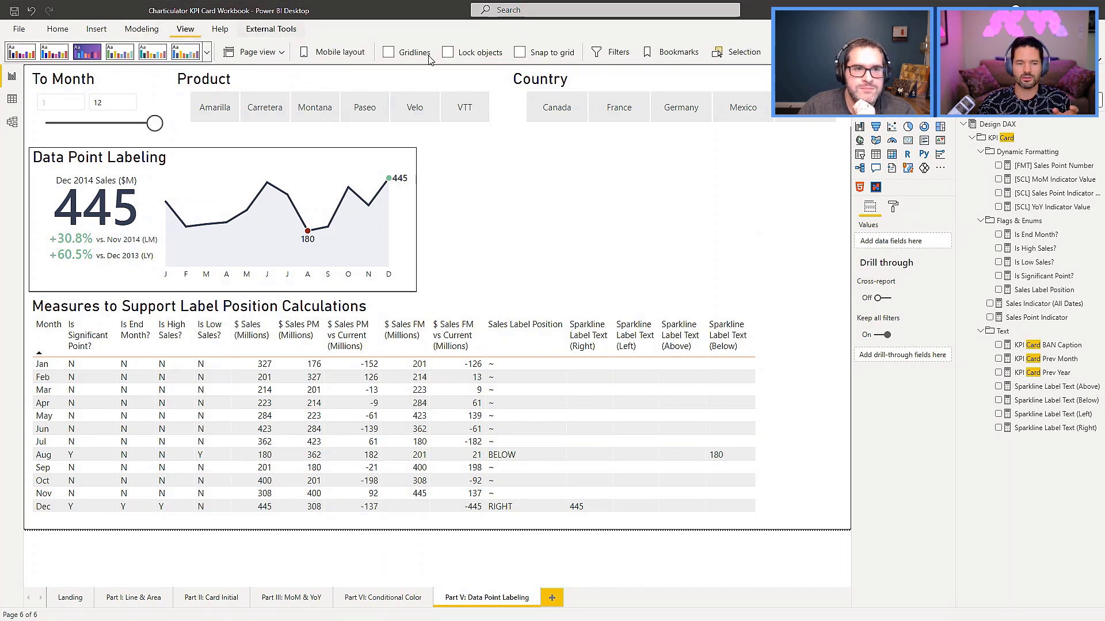
click(718, 52)
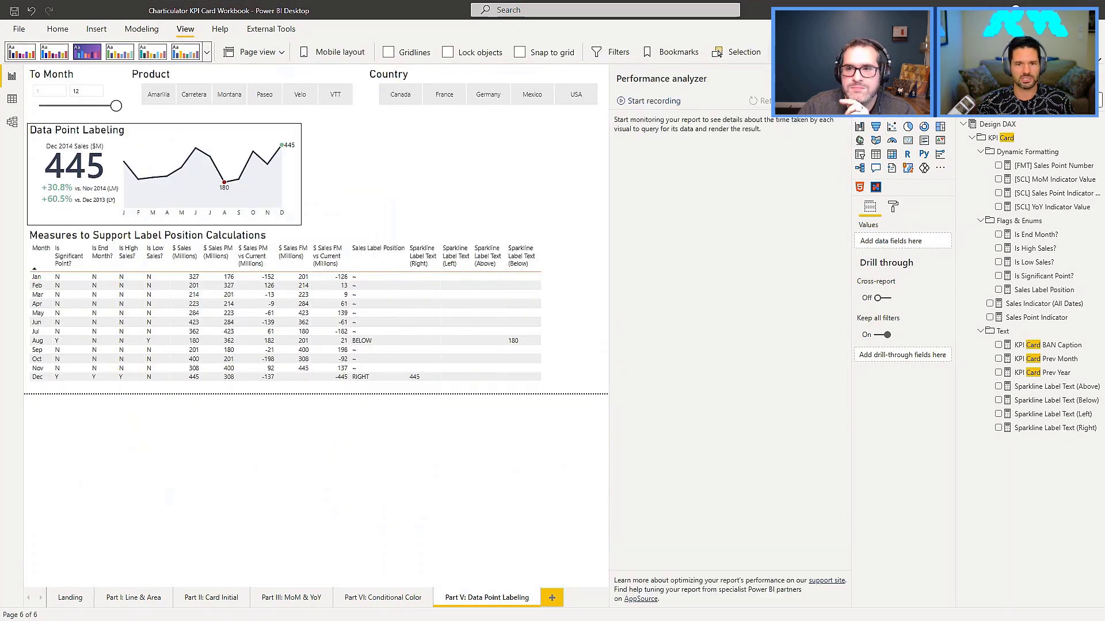
click(653, 102)
click(282, 138)
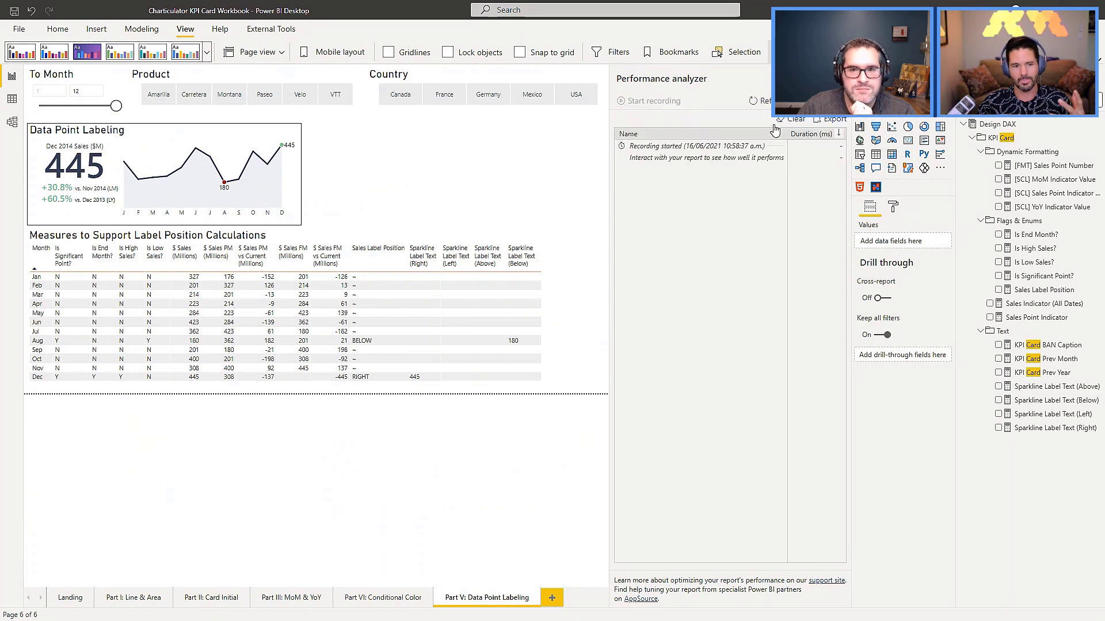
Refresh the visuals and examine the Data Point Labeling card's duration breakdown, closing the Performance analyzer when done.
click(767, 108)
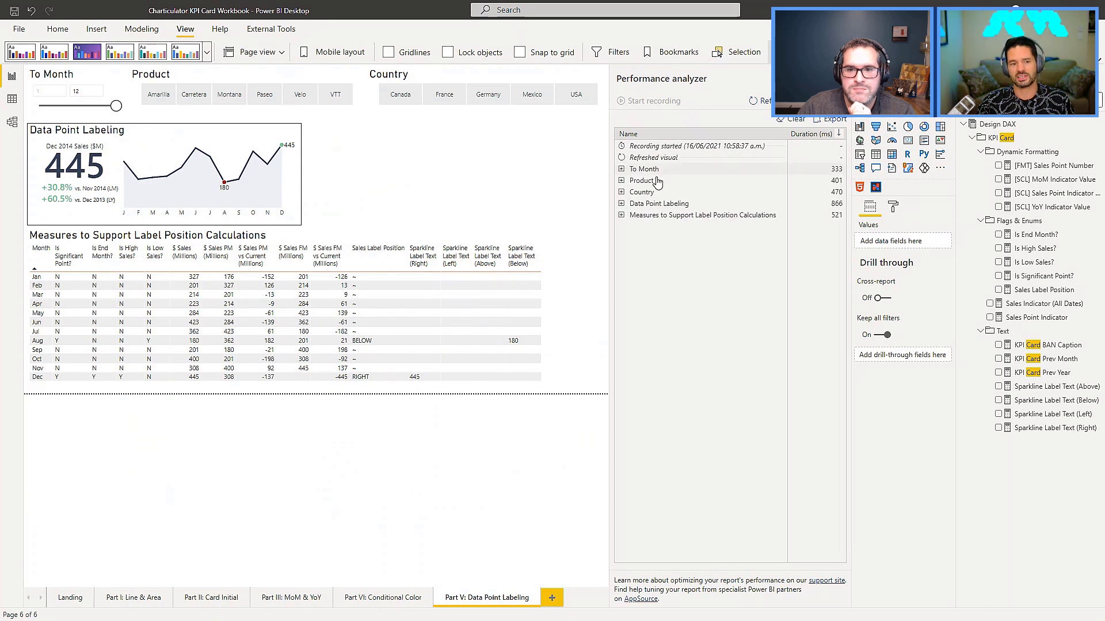
click(622, 204)
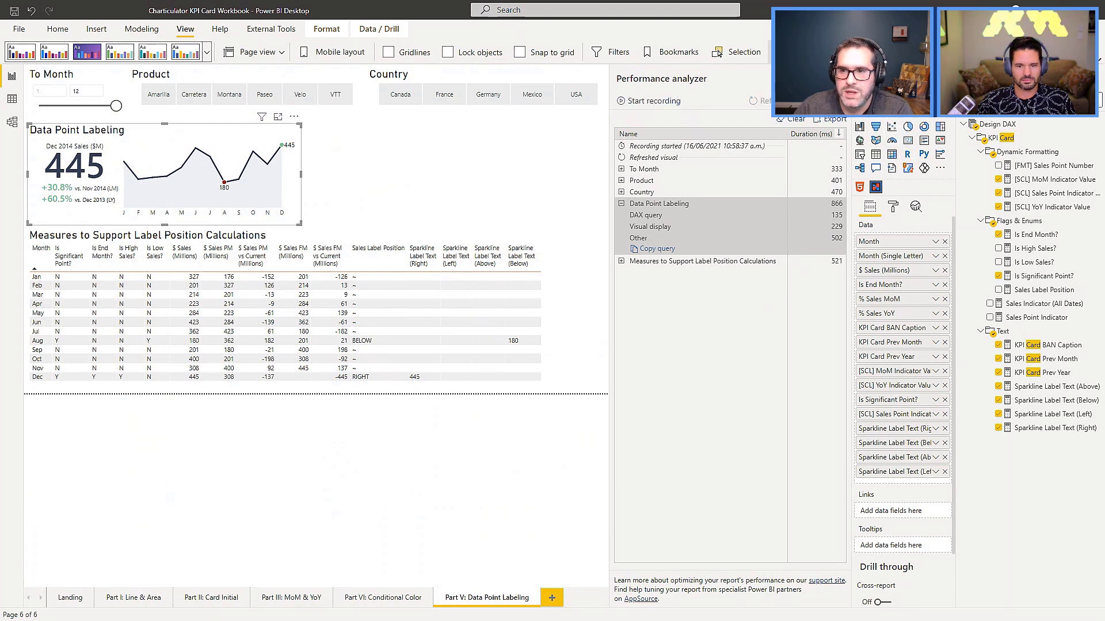
click(839, 79)
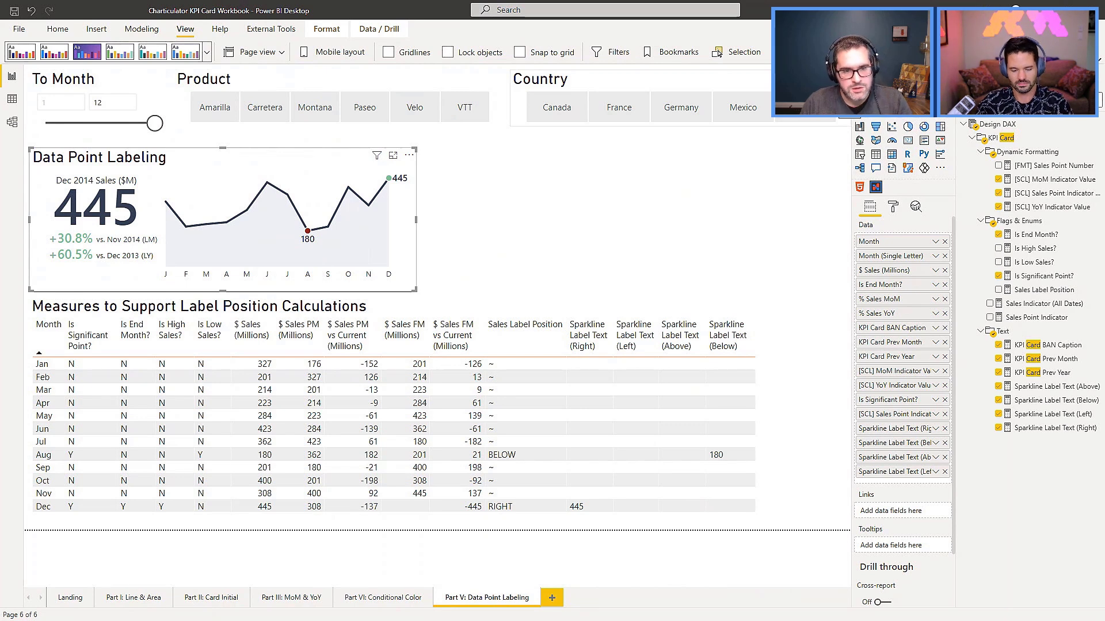